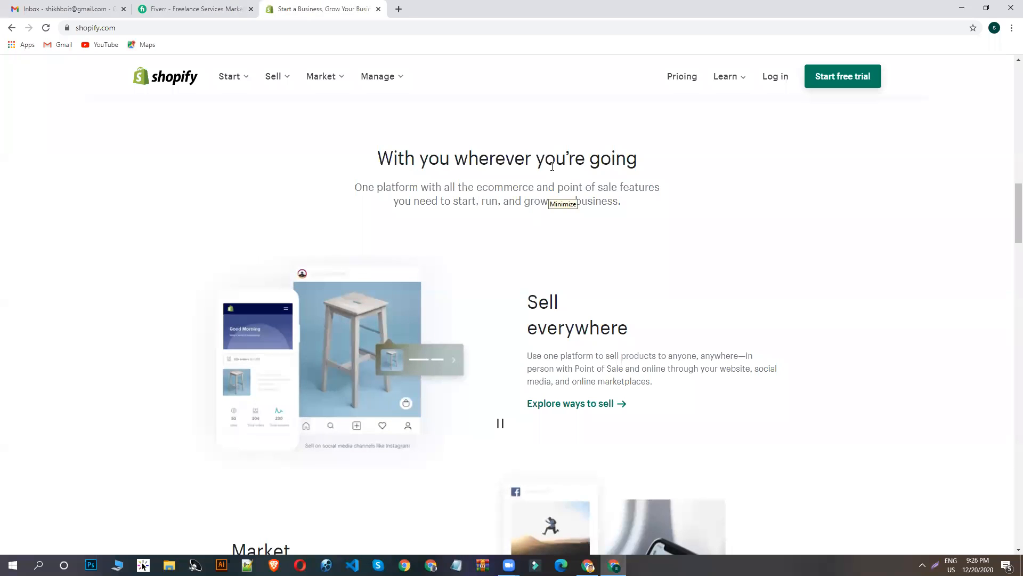
- Look through the Shopify homepage's example stores and its sections on starting and selling online
{"action": "scroll", "coordinate": [698, 382], "scroll_direction": "up", "scroll_amount": 7}
{"action": "scroll", "coordinate": [366, 351], "scroll_direction": "up", "scroll_amount": 7}
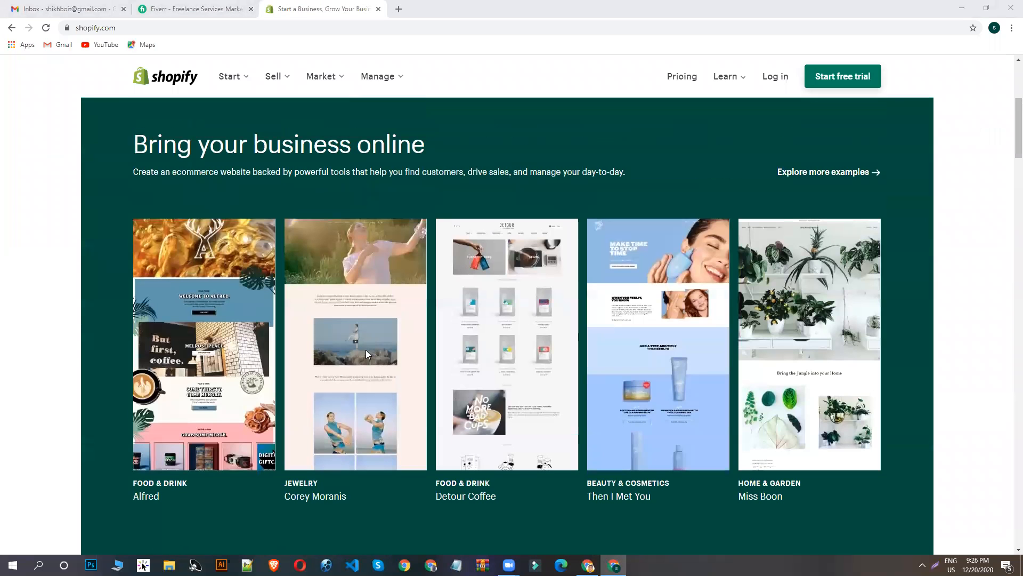
{"action": "scroll", "coordinate": [341, 258], "scroll_direction": "up", "scroll_amount": 6}
{"action": "scroll", "coordinate": [495, 233], "scroll_direction": "down", "scroll_amount": 8}
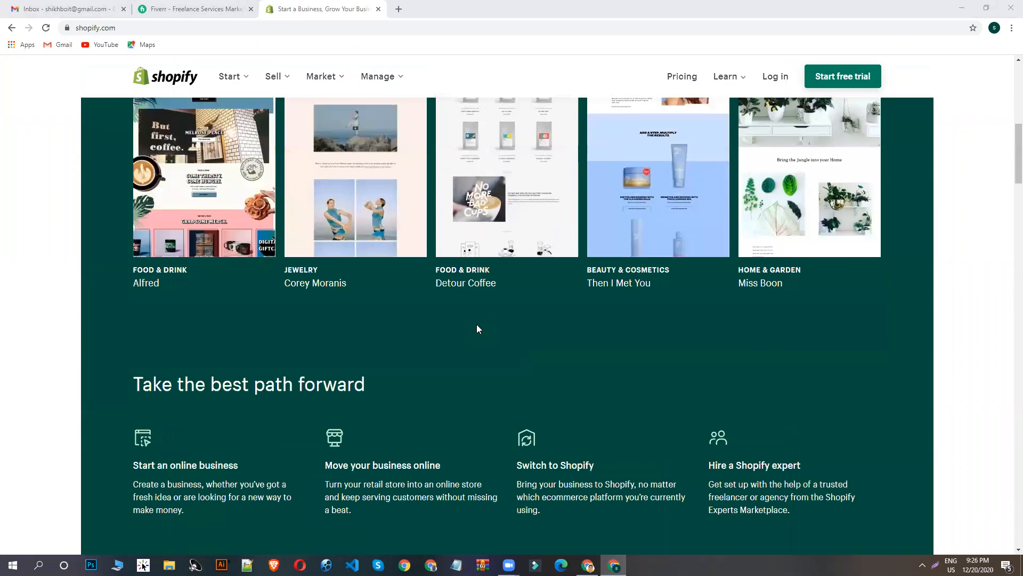
{"action": "scroll", "coordinate": [476, 324], "scroll_direction": "up", "scroll_amount": 4}
{"action": "scroll", "coordinate": [515, 276], "scroll_direction": "up", "scroll_amount": 4}
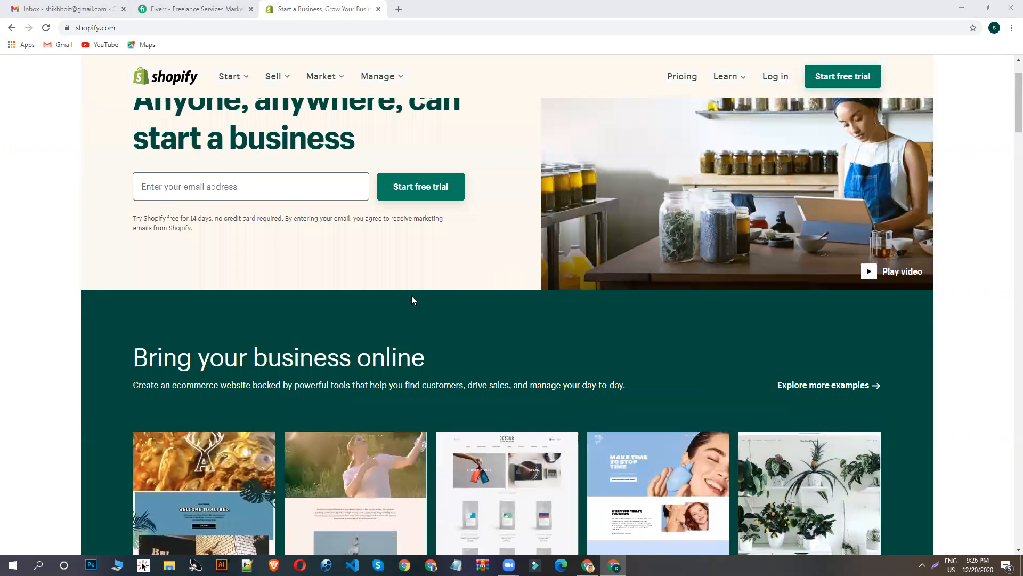
{"action": "scroll", "coordinate": [411, 300], "scroll_direction": "down", "scroll_amount": 2}
{"action": "scroll", "coordinate": [427, 300], "scroll_direction": "down", "scroll_amount": 3}
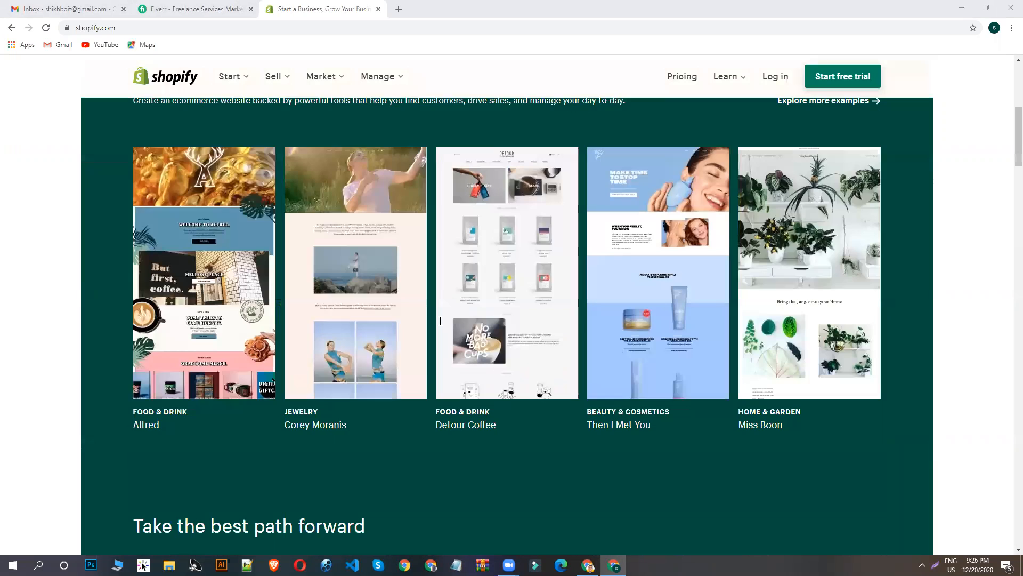
{"action": "scroll", "coordinate": [440, 320], "scroll_direction": "down", "scroll_amount": 20}
{"action": "scroll", "coordinate": [356, 227], "scroll_direction": "up", "scroll_amount": 10}
{"action": "left_click", "coordinate": [182, 9]}
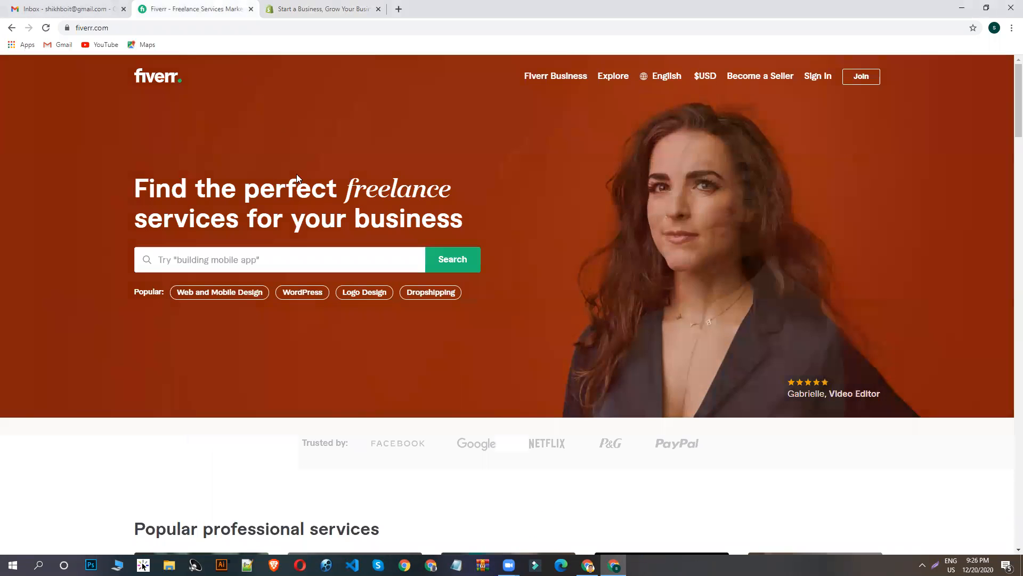
{"action": "left_click", "coordinate": [221, 262]}
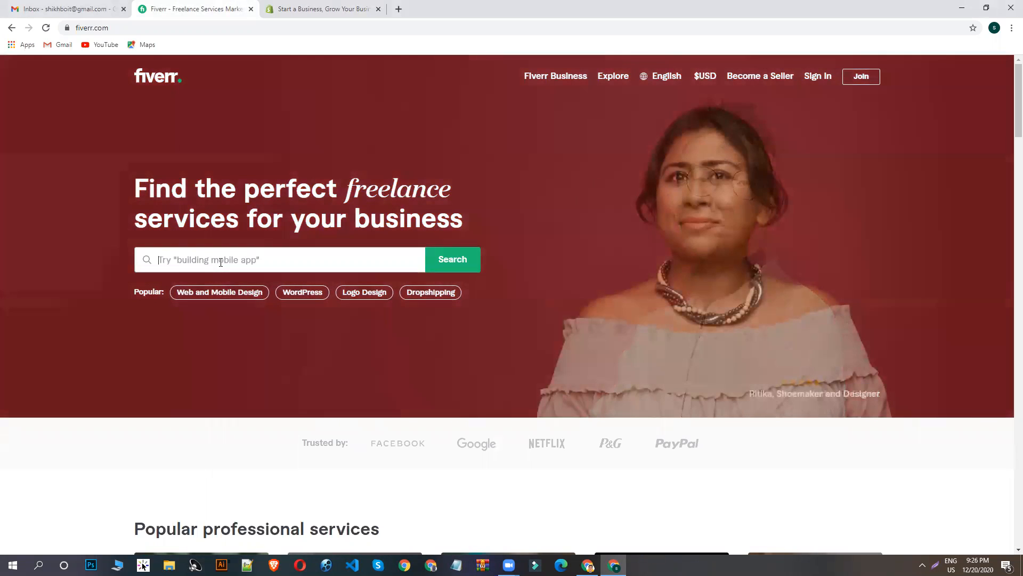
{"action": "left_click", "coordinate": [303, 8]}
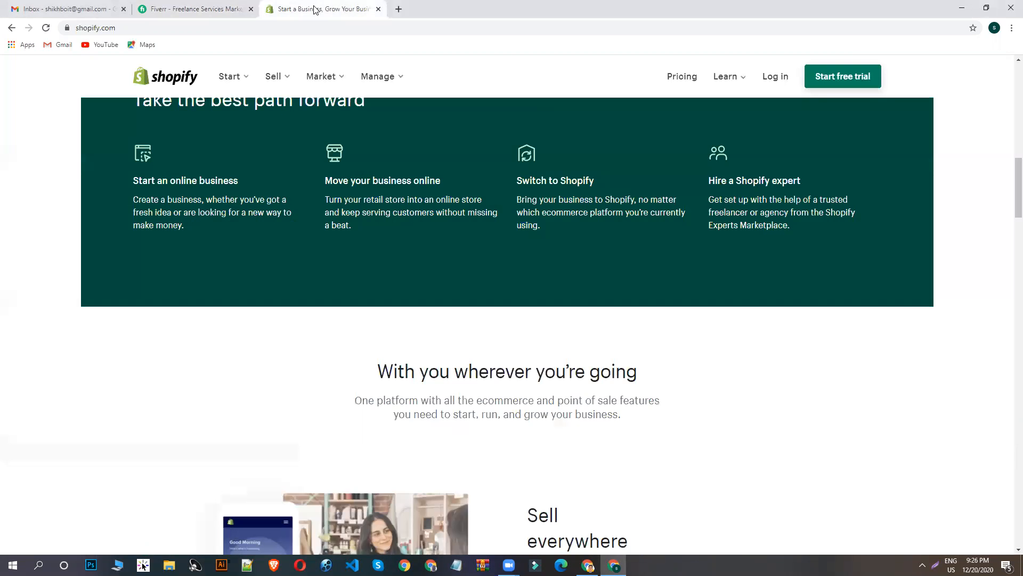
{"action": "scroll", "coordinate": [691, 346], "scroll_direction": "down", "scroll_amount": 5}
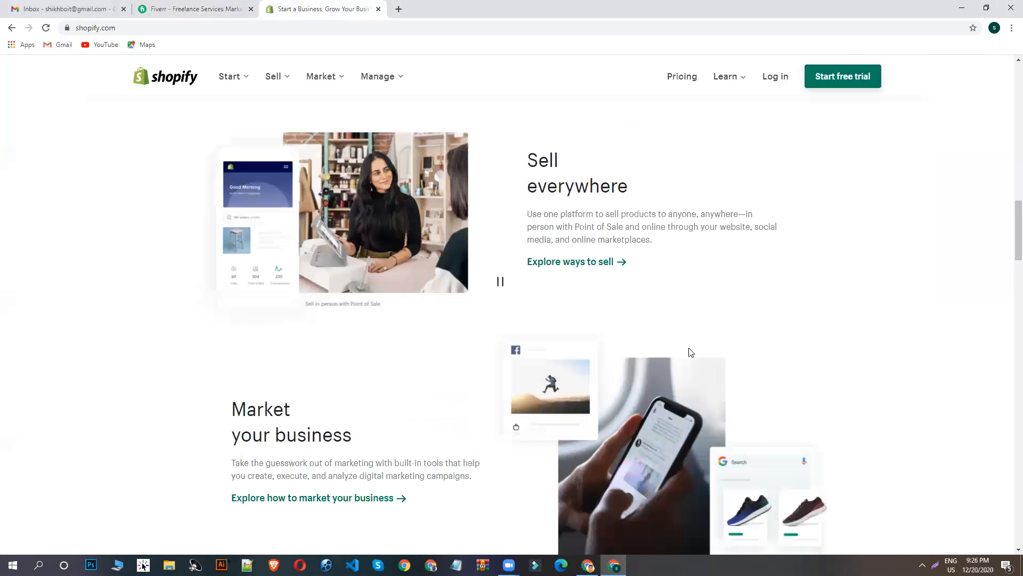
- Search Fiverr for "shopify website" services and refine the search to "shopify dropshipping website"
{"action": "left_click", "coordinate": [194, 9]}
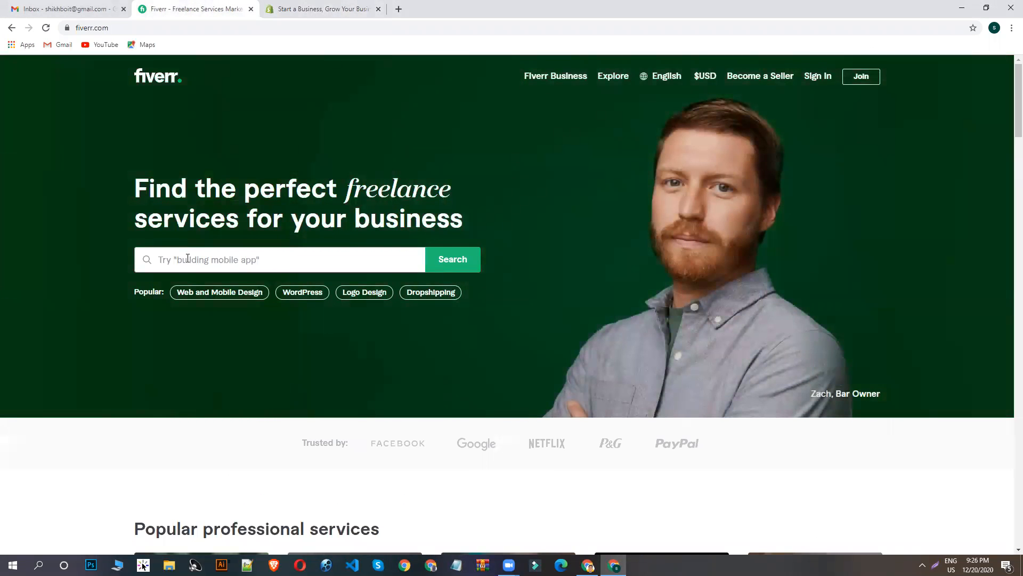
{"action": "type", "text": "F"}
{"action": "key", "text": "BackSpace"}
{"action": "type", "text": "SH"}
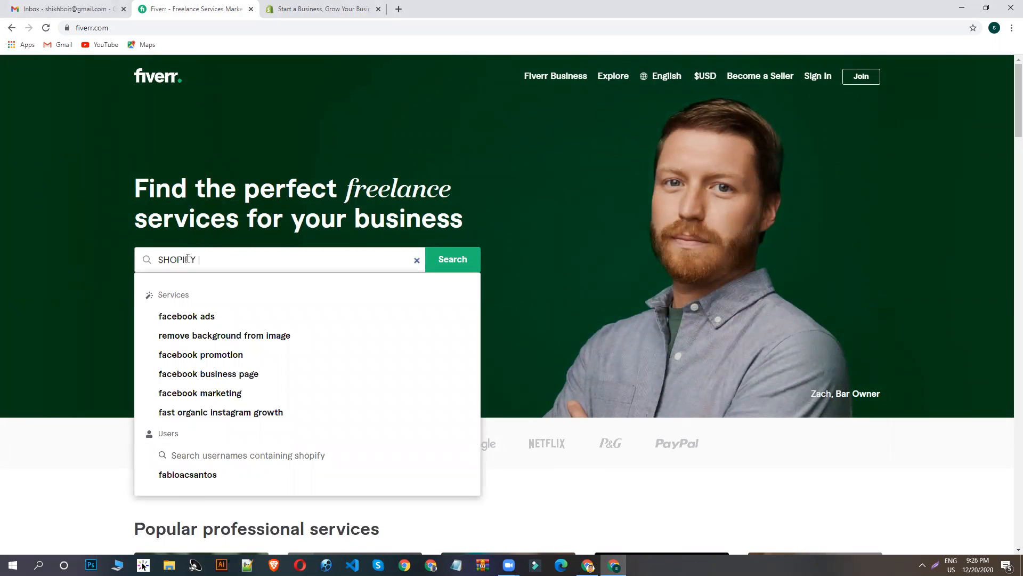
{"action": "type", "text": "OPIFY"}
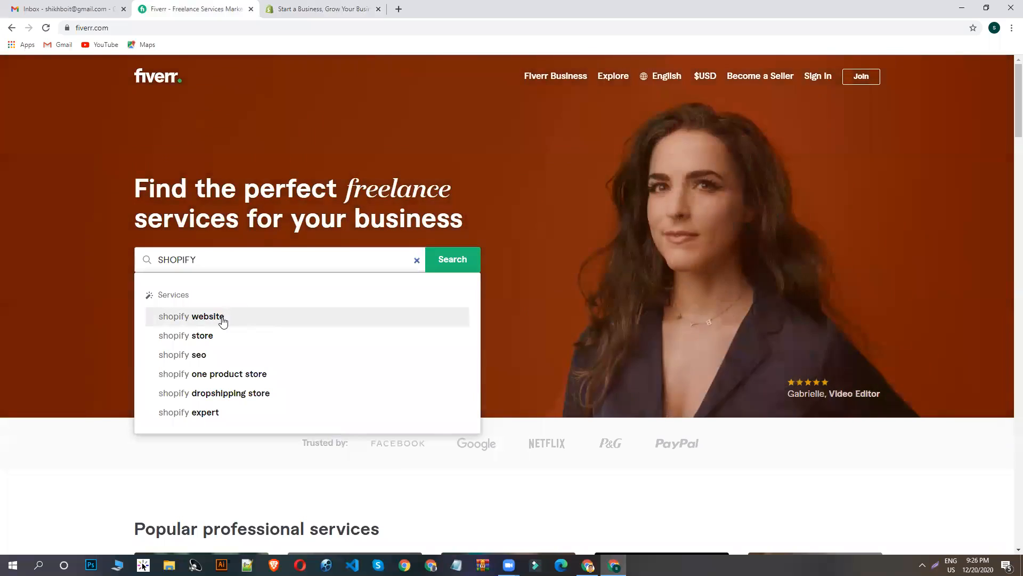
{"action": "left_click", "coordinate": [222, 318]}
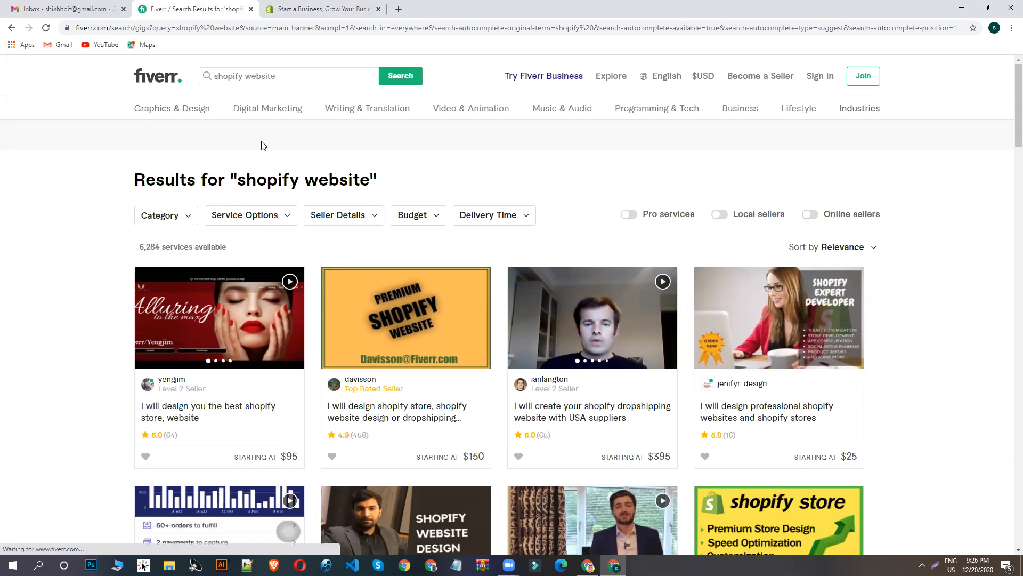
{"action": "left_click", "coordinate": [294, 73]}
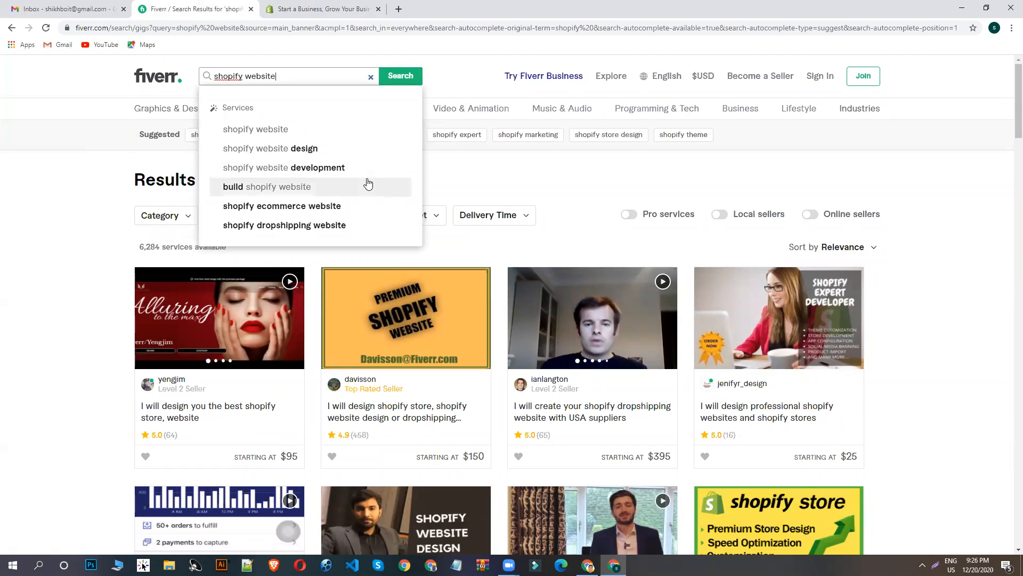
{"action": "left_click", "coordinate": [305, 229]}
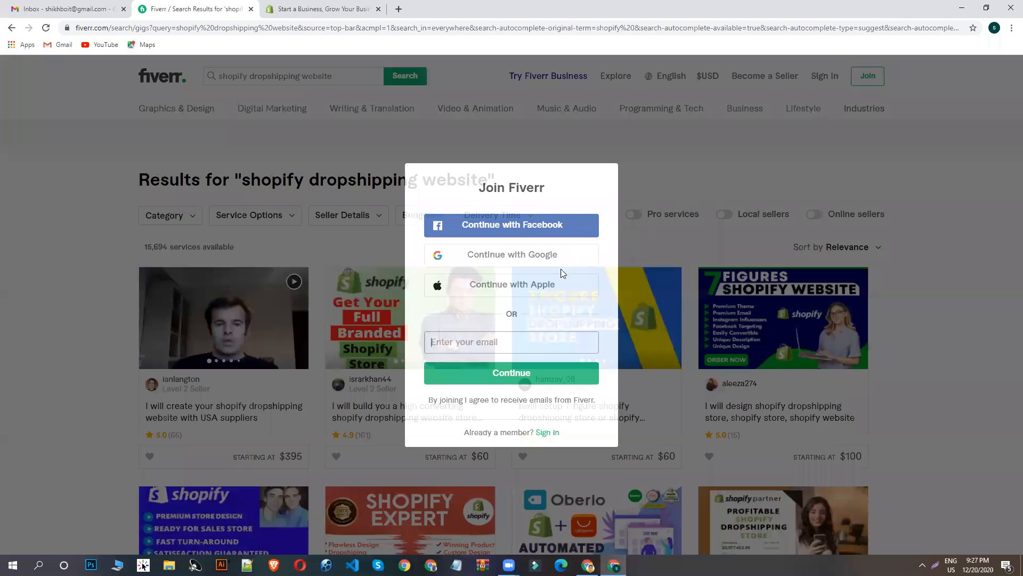
- Open the last three listings of the first results row and all four of the second row in separate tabs
{"action": "scroll", "coordinate": [559, 280], "scroll_direction": "down", "scroll_amount": 3}
{"action": "middle_click", "coordinate": [591, 189]}
{"action": "middle_click", "coordinate": [771, 191]}
{"action": "middle_click", "coordinate": [388, 271]}
{"action": "middle_click", "coordinate": [223, 391]}
{"action": "middle_click", "coordinate": [406, 391]}
{"action": "middle_click", "coordinate": [592, 391]}
{"action": "middle_click", "coordinate": [779, 391]}
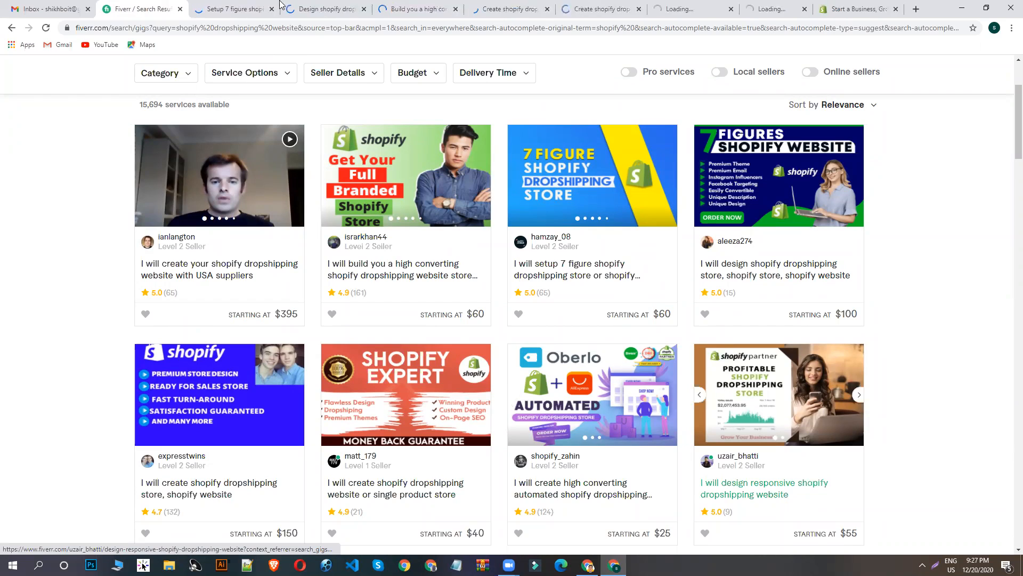
- Check the Standard package and its price in the "7 figure shopify dropshipping store" listing
{"action": "key", "text": "ctrl+Tab"}
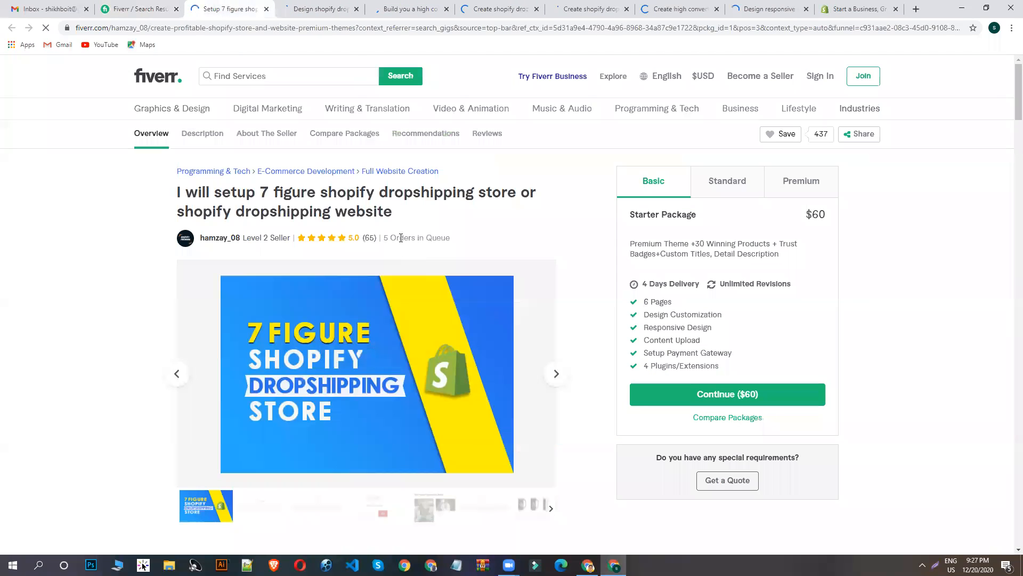
{"action": "left_click", "coordinate": [737, 181]}
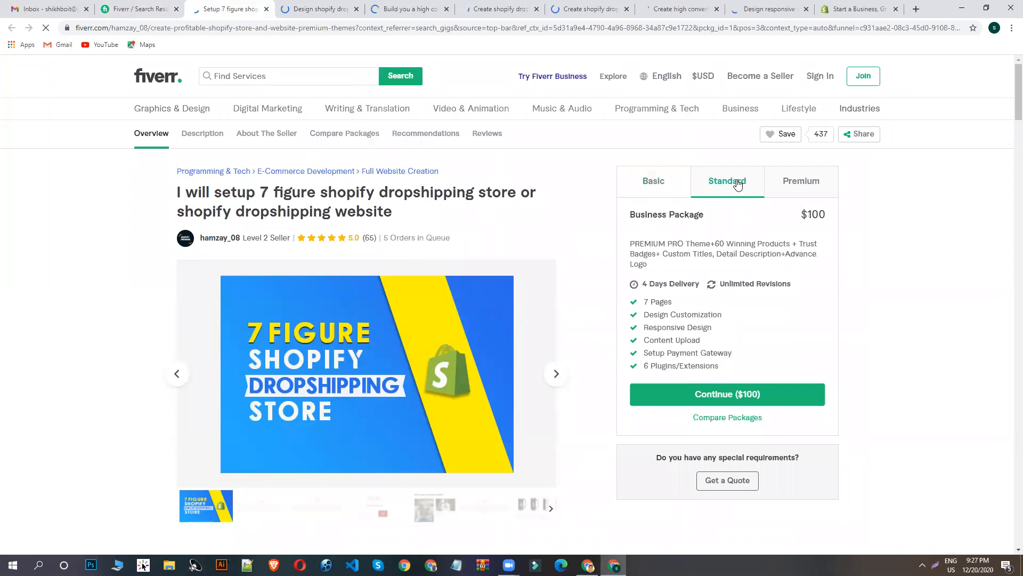
{"action": "left_click_drag", "start_coordinate": [826, 216], "coordinate": [805, 216]}
- Review the description and seller details of the "design shopify dropshipping store, shopify store, shopify website" listing
{"action": "left_click", "coordinate": [320, 9]}
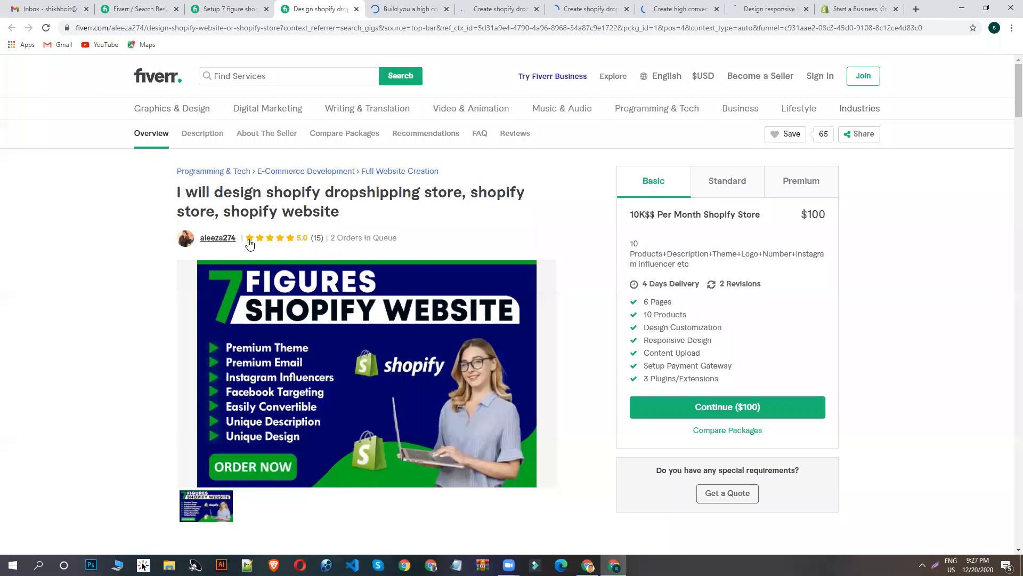
{"action": "scroll", "coordinate": [344, 237], "scroll_direction": "down", "scroll_amount": 15}
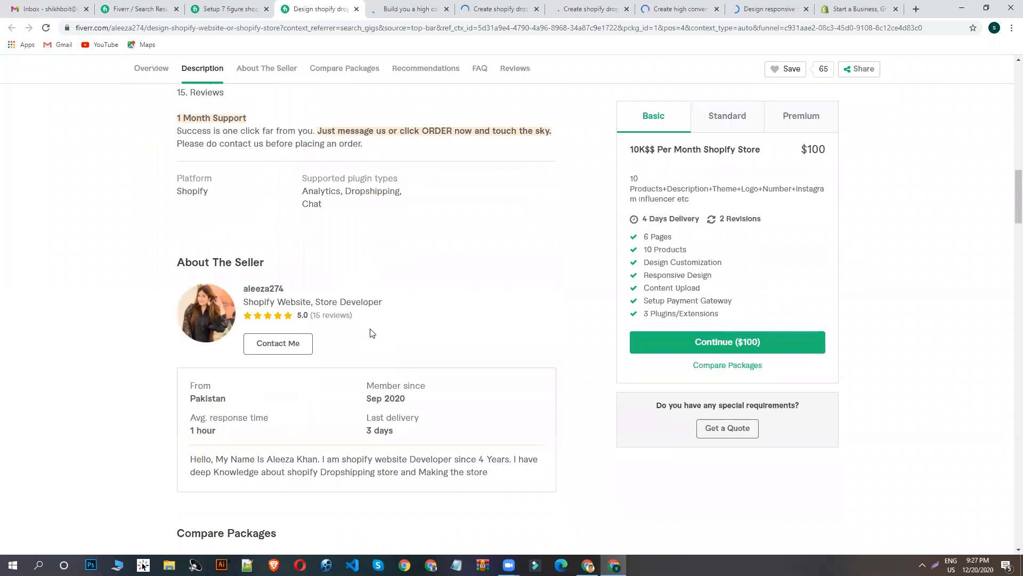
{"action": "scroll", "coordinate": [373, 336], "scroll_direction": "down", "scroll_amount": 3}
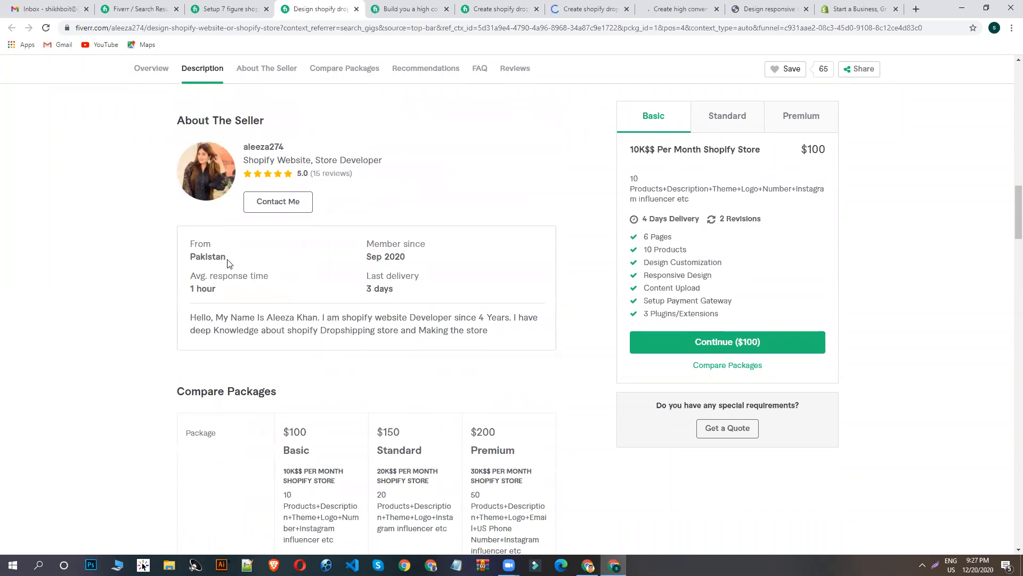
{"action": "scroll", "coordinate": [203, 256], "scroll_direction": "up", "scroll_amount": 7}
- Look over the other opened listings, from the high converting store to the single product store
{"action": "left_click", "coordinate": [424, 8]}
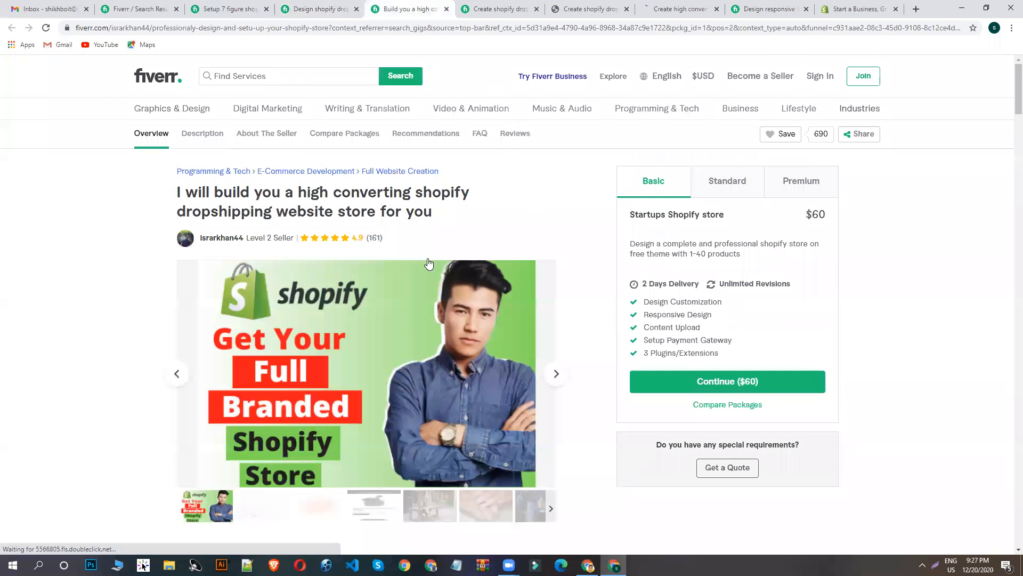
{"action": "scroll", "coordinate": [430, 277], "scroll_direction": "down", "scroll_amount": 7}
{"action": "left_click", "coordinate": [513, 6]}
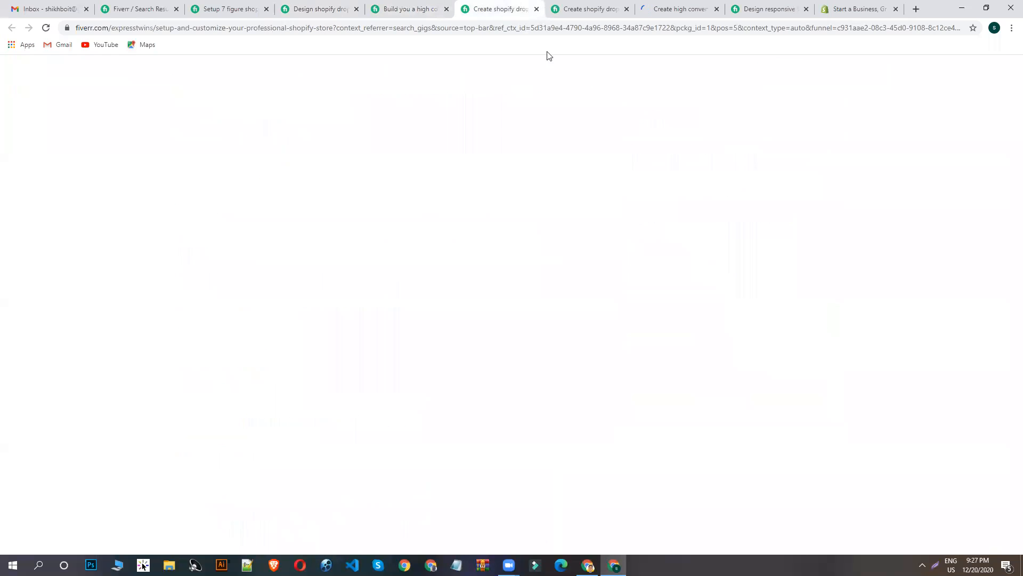
{"action": "left_click", "coordinate": [676, 9]}
{"action": "key", "text": "ctrl+shift+Tab"}
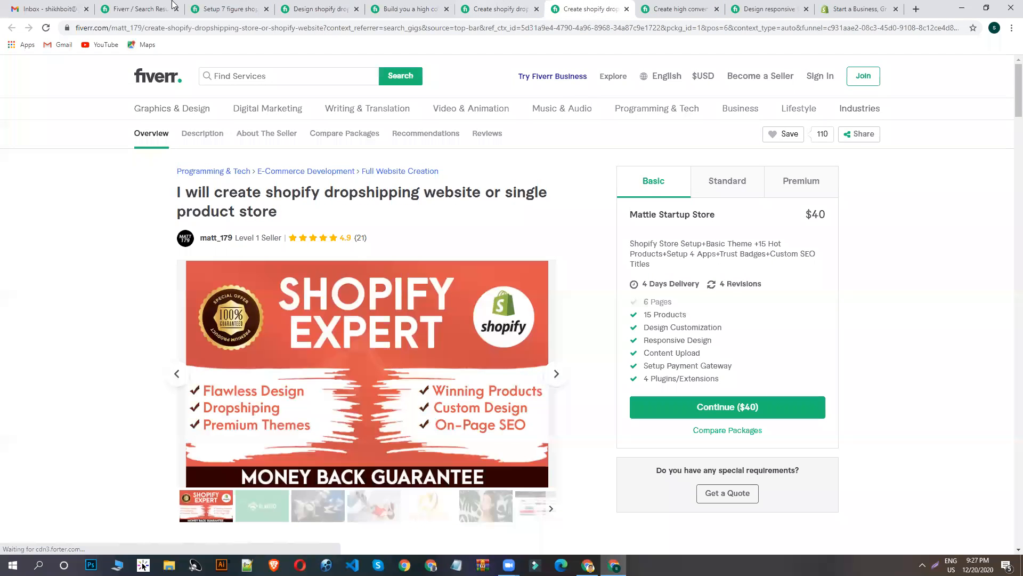
- Return to the "shopify dropshipping website" results and examine the listings and starting prices down the page
{"action": "key", "text": "ctrl+2"}
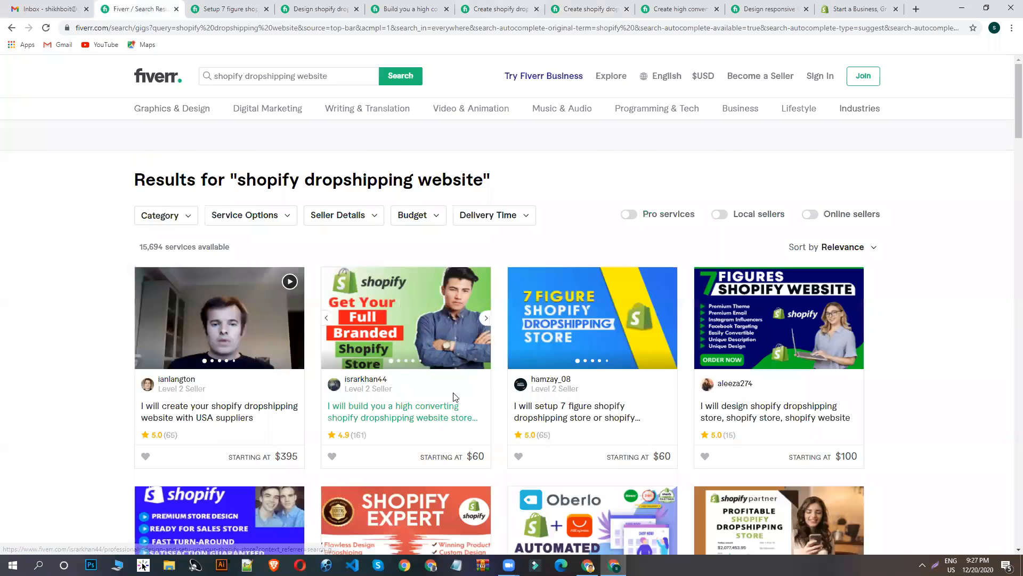
{"action": "scroll", "coordinate": [459, 394], "scroll_direction": "down", "scroll_amount": 8}
{"action": "scroll", "coordinate": [469, 393], "scroll_direction": "down", "scroll_amount": 8}
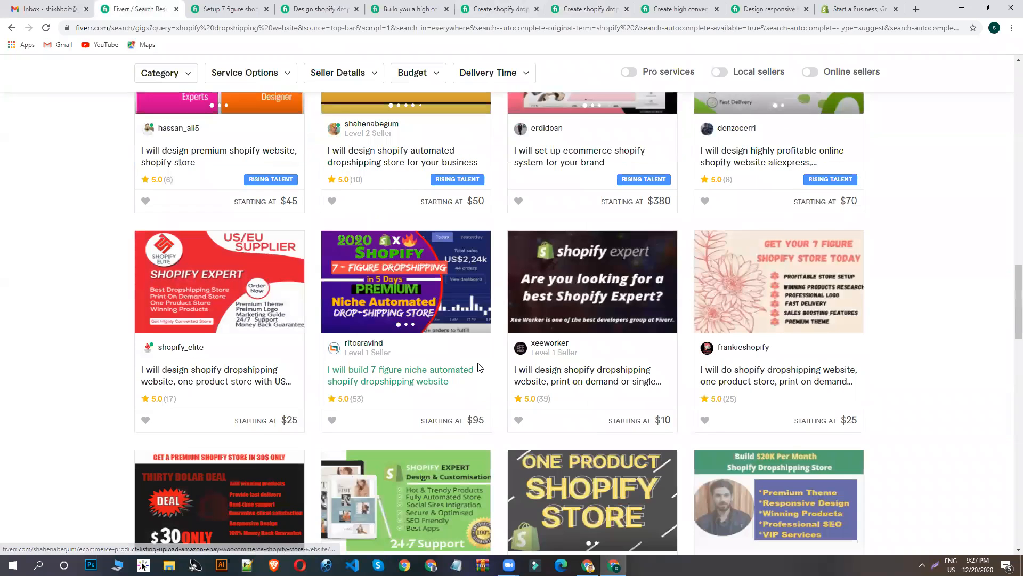
{"action": "scroll", "coordinate": [467, 393], "scroll_direction": "down", "scroll_amount": 5}
{"action": "scroll", "coordinate": [487, 393], "scroll_direction": "down", "scroll_amount": 7}
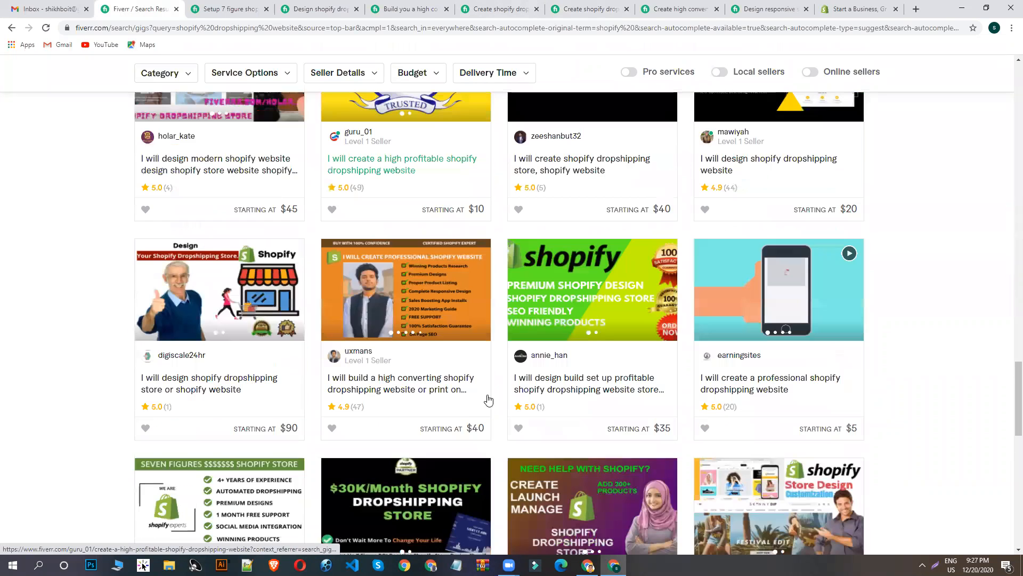
{"action": "scroll", "coordinate": [498, 407], "scroll_direction": "down", "scroll_amount": 8}
{"action": "scroll", "coordinate": [503, 413], "scroll_direction": "up", "scroll_amount": 5}
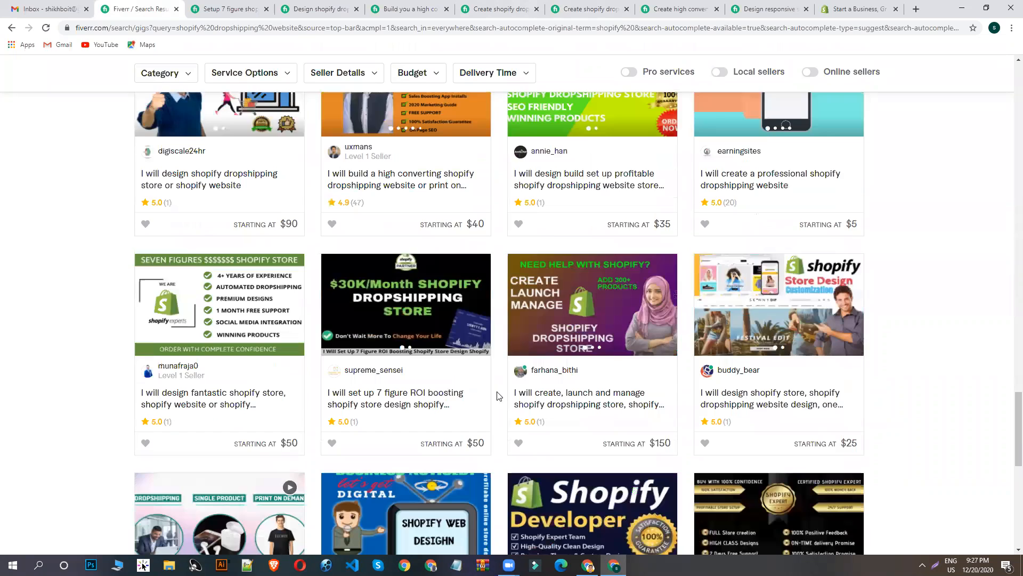
{"action": "scroll", "coordinate": [499, 396], "scroll_direction": "up", "scroll_amount": 15}
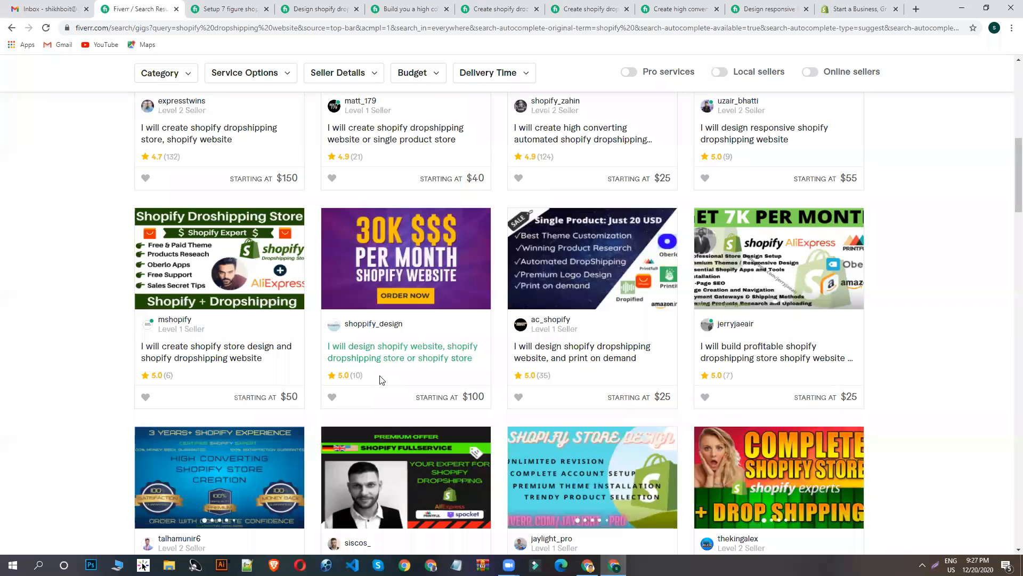
{"action": "scroll", "coordinate": [395, 377], "scroll_direction": "up", "scroll_amount": 10}
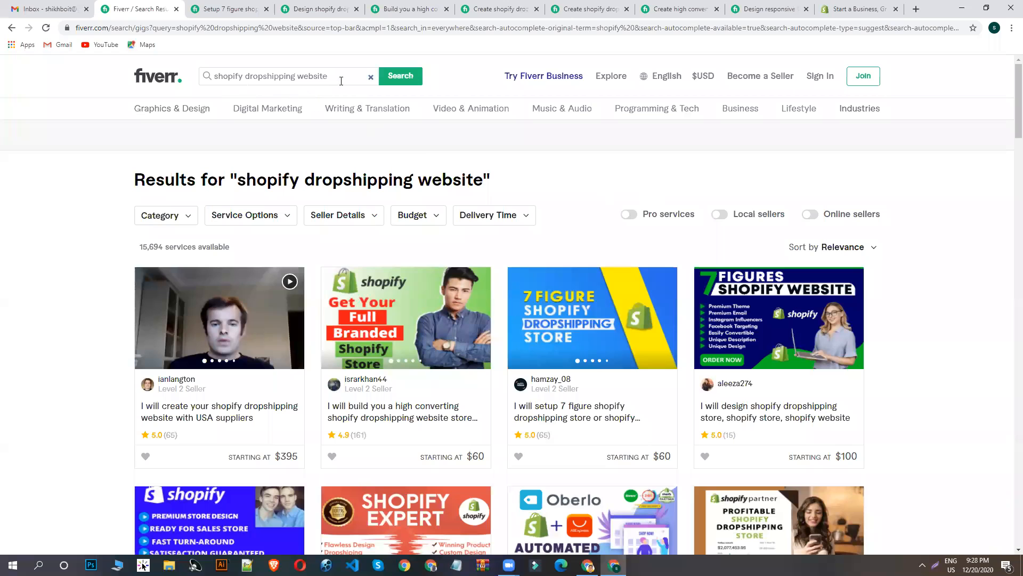
- Replace the Fiverr search query and search for "one product shopify store" from the suggestions
{"action": "left_click", "coordinate": [370, 79]}
{"action": "left_click", "coordinate": [273, 77]}
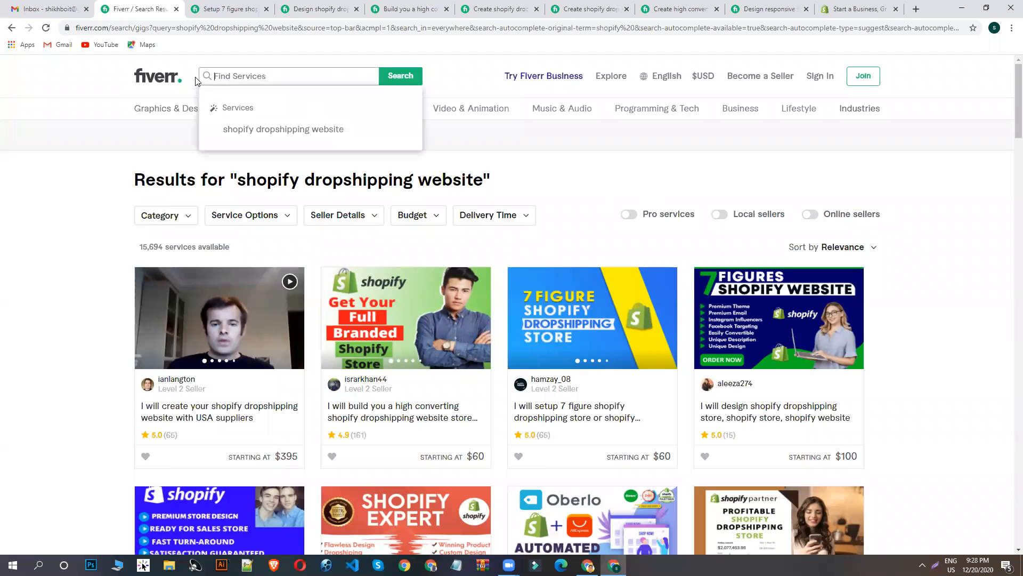
{"action": "key", "text": "Down"}
{"action": "type", "text": "ONE"}
{"action": "key", "text": "BackSpace"}
{"action": "key", "text": "BackSpace"}
{"action": "key", "text": "BackSpace"}
{"action": "key", "text": "BackSpace"}
{"action": "key", "text": "BackSpace"}
{"action": "key", "text": "BackSpace"}
{"action": "key", "text": "BackSpace"}
{"action": "key", "text": "BackSpace"}
{"action": "key", "text": "BackSpace"}
{"action": "key", "text": "BackSpace"}
{"action": "key", "text": "BackSpace"}
{"action": "key", "text": "BackSpace"}
{"action": "key", "text": "BackSpace"}
{"action": "key", "text": "BackSpace"}
{"action": "key", "text": "BackSpace"}
{"action": "key", "text": "BackSpace"}
{"action": "key", "text": "BackSpace"}
{"action": "key", "text": "BackSpace"}
{"action": "key", "text": "BackSpace"}
{"action": "key", "text": "BackSpace"}
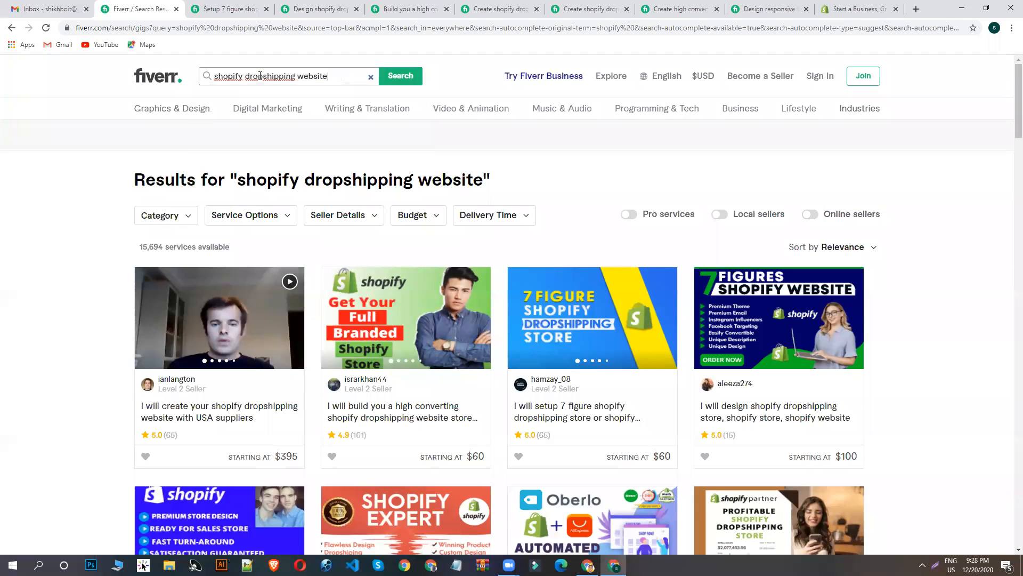
{"action": "type", "text": "on "}
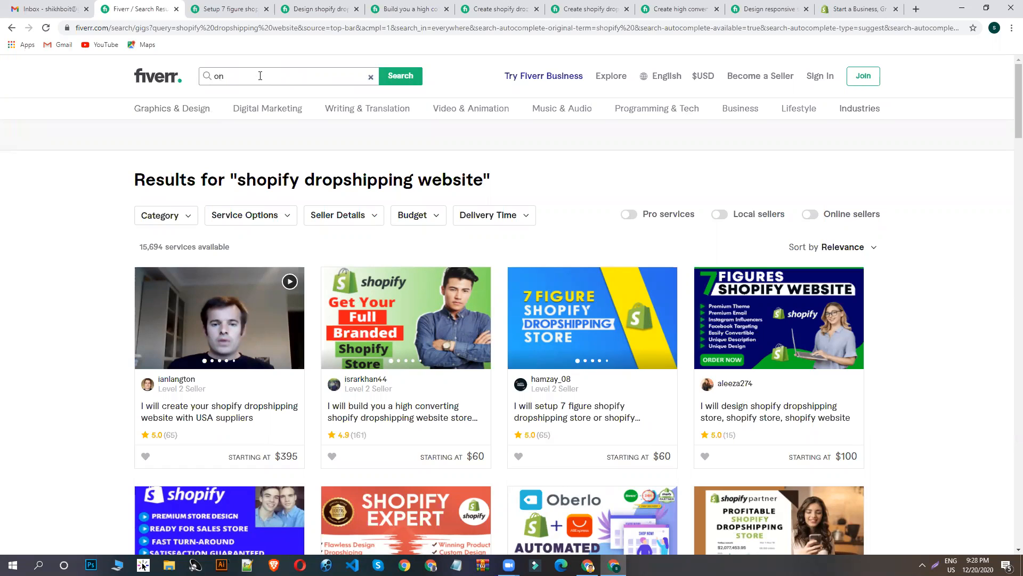
{"action": "type", "text": "e"}
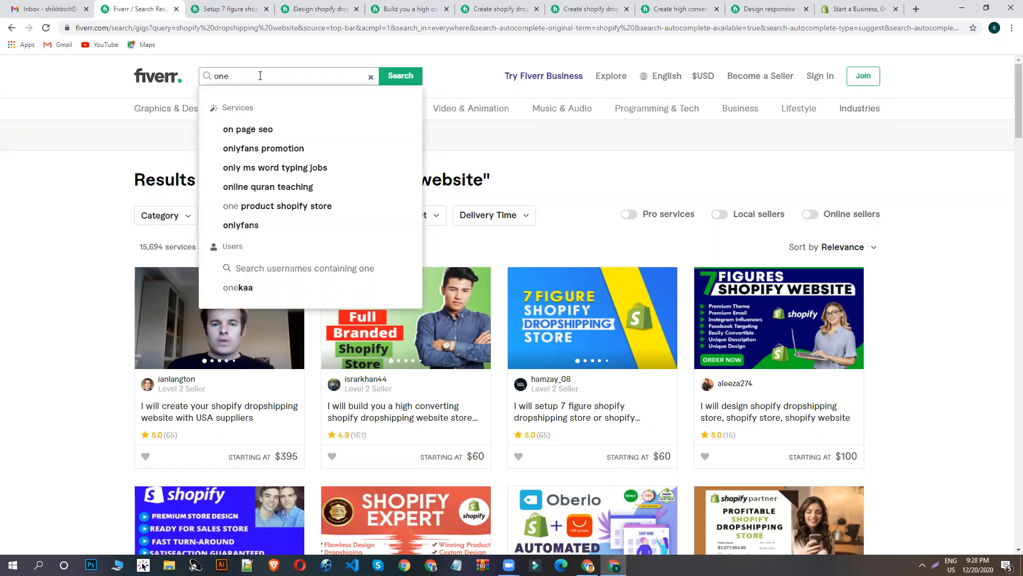
{"action": "type", "text": "pr"}
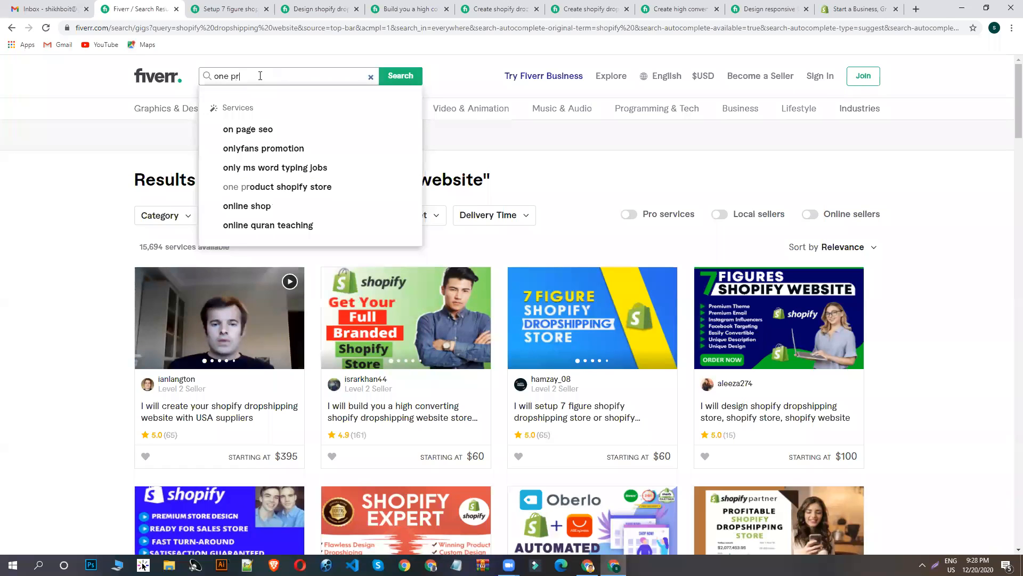
{"action": "type", "text": "oduct"}
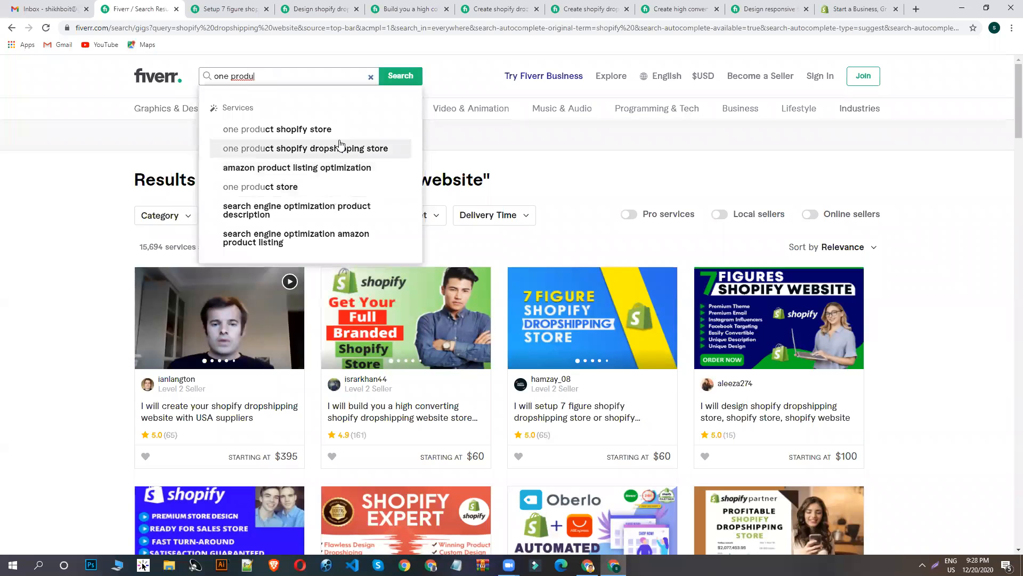
{"action": "left_click", "coordinate": [332, 131]}
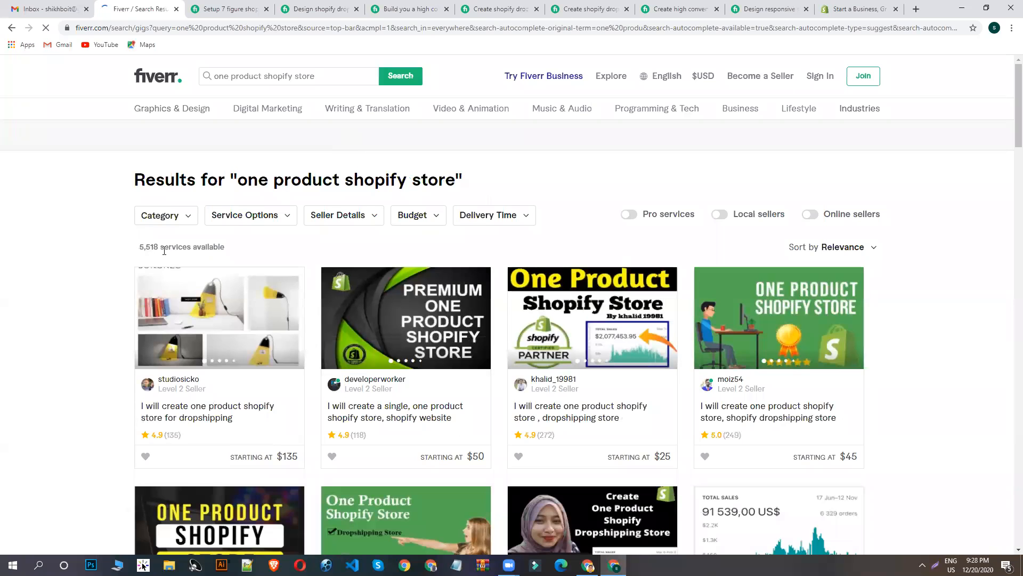
- Open several one product Shopify store listings from the first two result rows in separate browser tabs
{"action": "scroll", "coordinate": [221, 255], "scroll_direction": "down", "scroll_amount": 3}
{"action": "middle_click", "coordinate": [574, 181]}
{"action": "middle_click", "coordinate": [573, 182]}
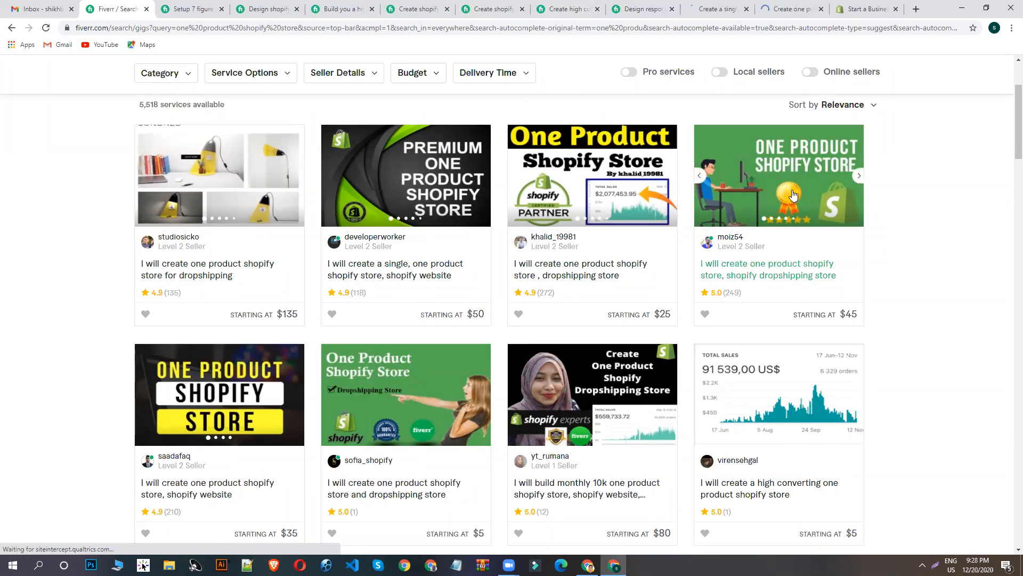
{"action": "middle_click", "coordinate": [754, 184]}
{"action": "middle_click", "coordinate": [555, 421]}
{"action": "middle_click", "coordinate": [350, 392]}
- Look over the first three opened one product store listings and their basic package offers
{"action": "left_click", "coordinate": [580, 9]}
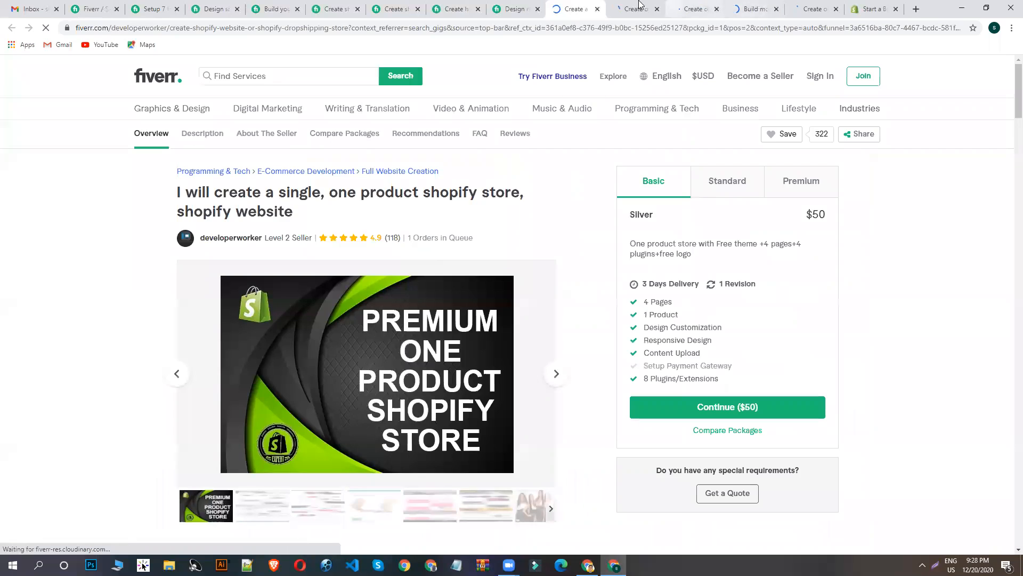
{"action": "key", "text": "ctrl+Tab"}
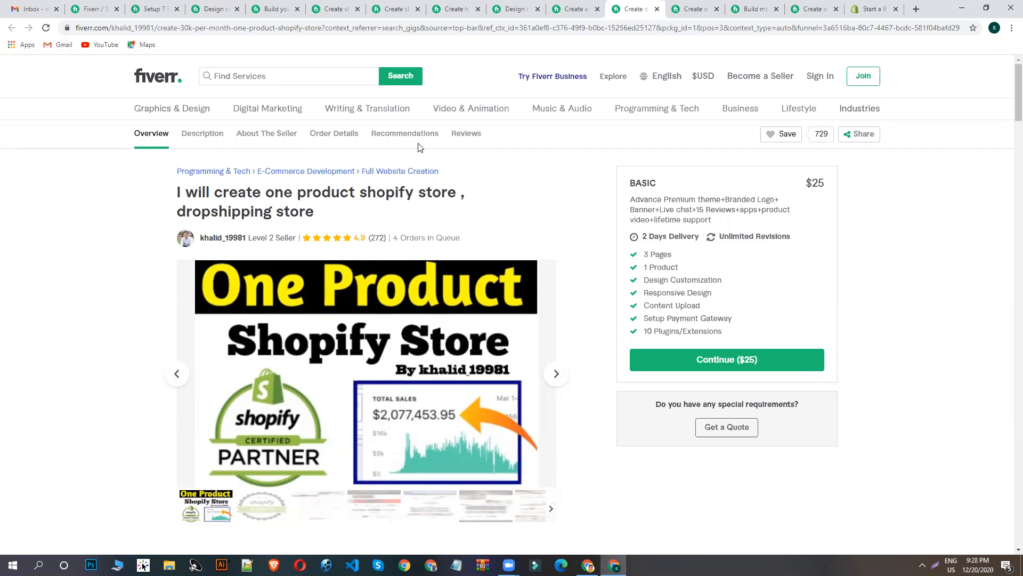
{"action": "key", "text": "ctrl+Tab"}
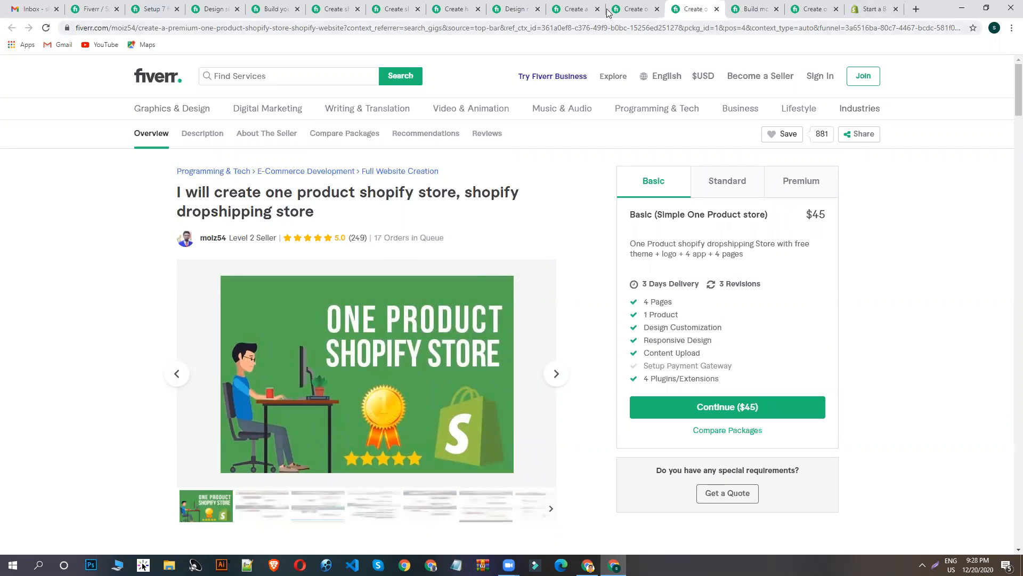
- Review the description and package comparison of the "build monthly 10k one product shopify store" listing
{"action": "left_click", "coordinate": [754, 9]}
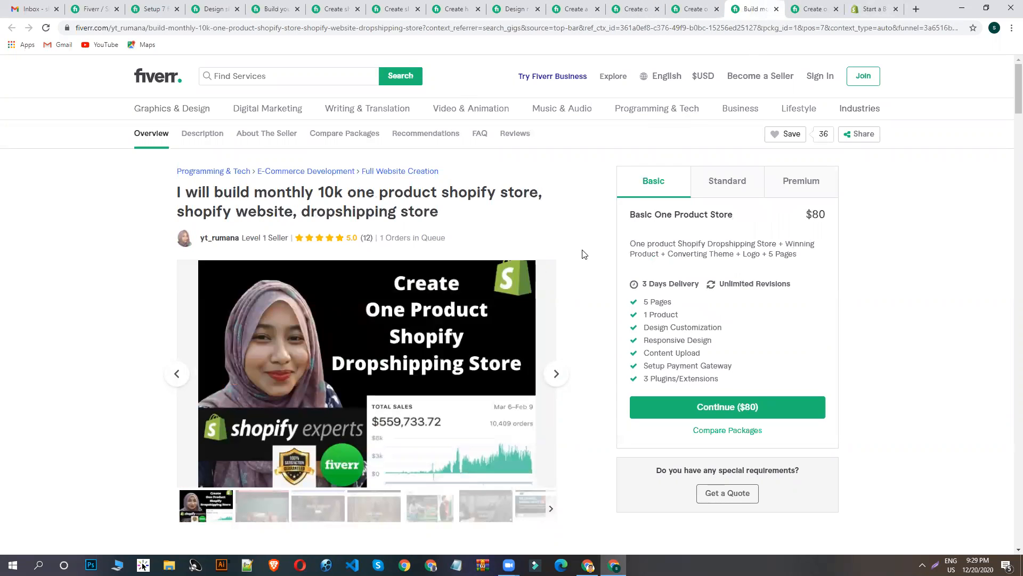
{"action": "scroll", "coordinate": [580, 298], "scroll_direction": "down", "scroll_amount": 5}
{"action": "scroll", "coordinate": [516, 334], "scroll_direction": "down", "scroll_amount": 12}
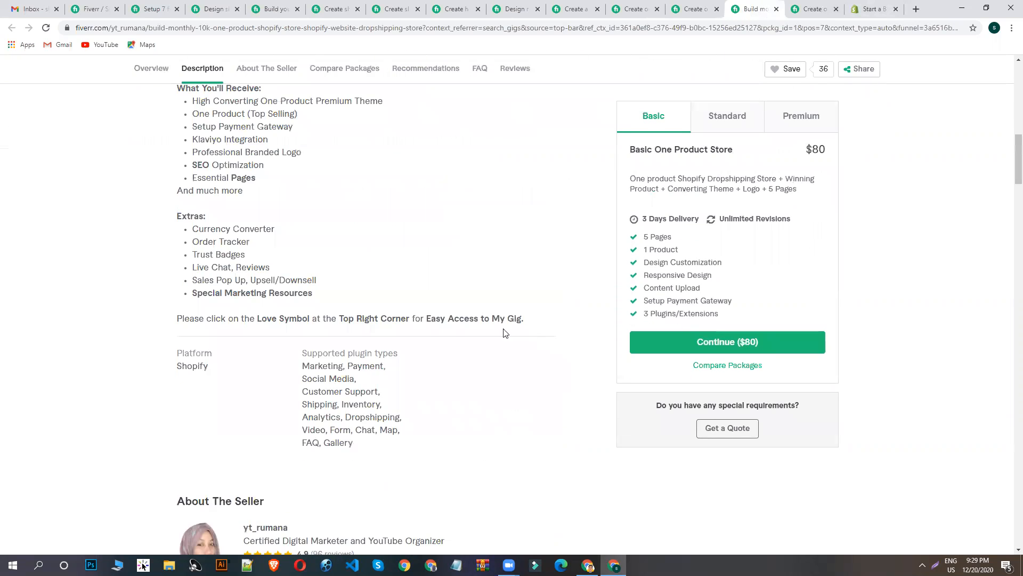
{"action": "scroll", "coordinate": [457, 352], "scroll_direction": "down", "scroll_amount": 8}
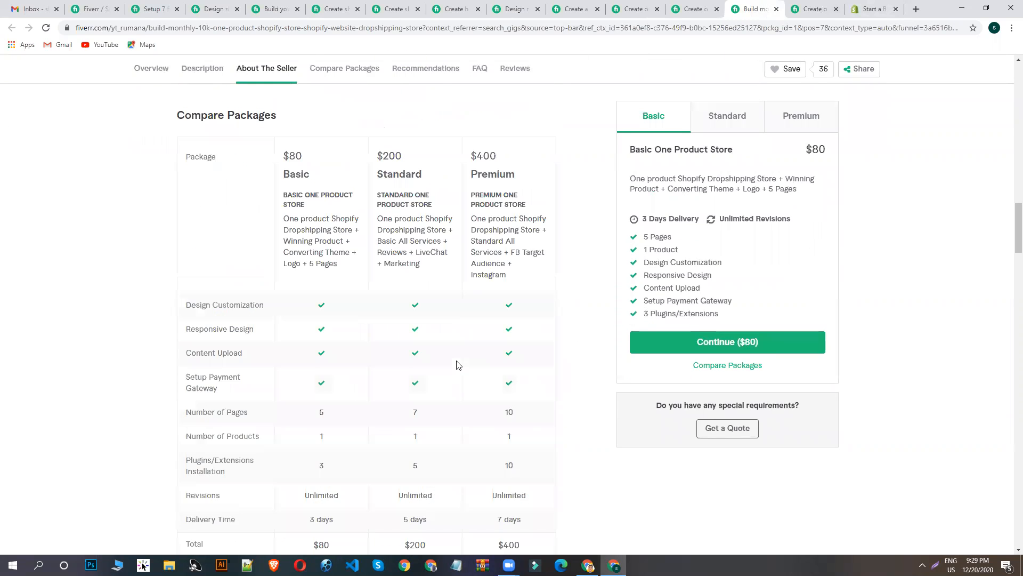
{"action": "scroll", "coordinate": [347, 263], "scroll_direction": "up", "scroll_amount": 8}
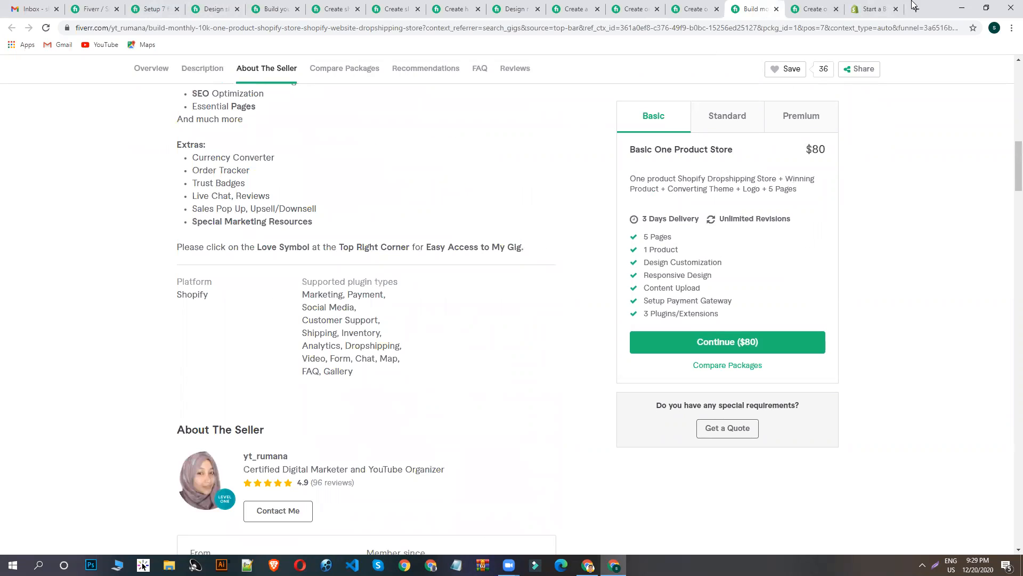
- Switch to the Shopify home page, look at its free trial offer, and dismiss the sign-up form
{"action": "left_click", "coordinate": [897, 18]}
{"action": "scroll", "coordinate": [613, 256], "scroll_direction": "up", "scroll_amount": 12}
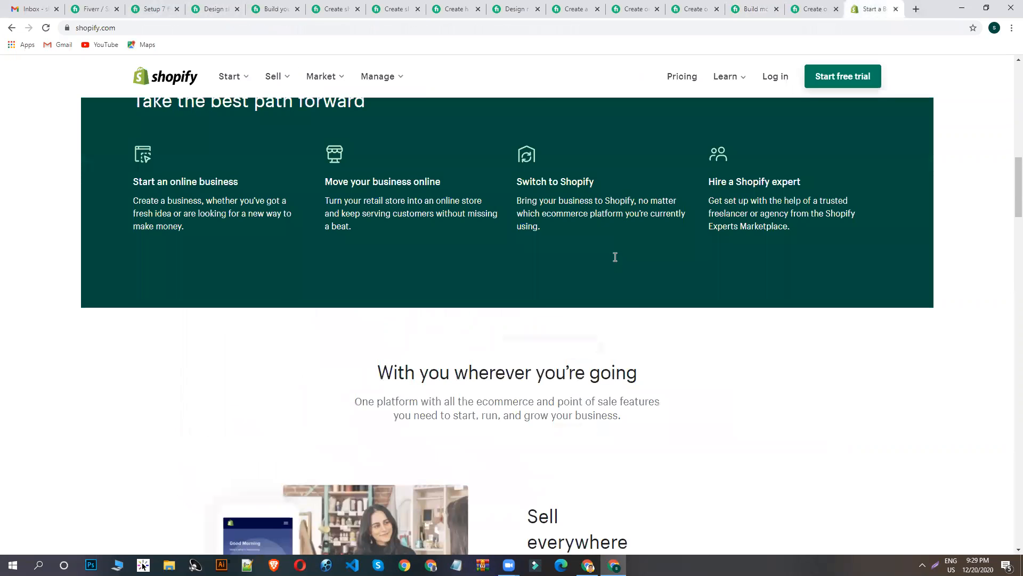
{"action": "scroll", "coordinate": [471, 281], "scroll_direction": "up", "scroll_amount": 5}
{"action": "scroll", "coordinate": [140, 250], "scroll_direction": "up", "scroll_amount": 3}
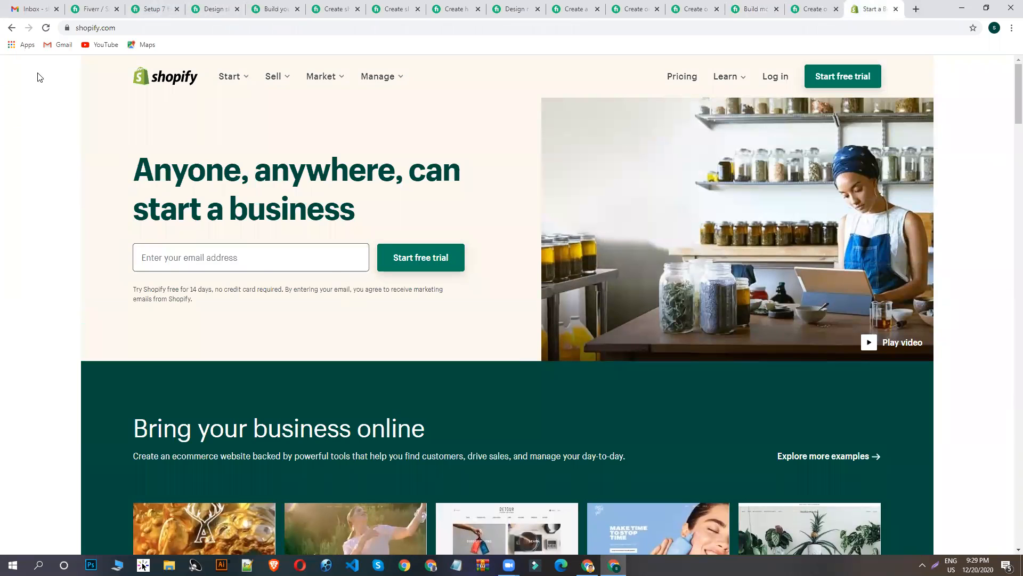
{"action": "left_click", "coordinate": [835, 79]}
{"action": "left_click", "coordinate": [631, 71]}
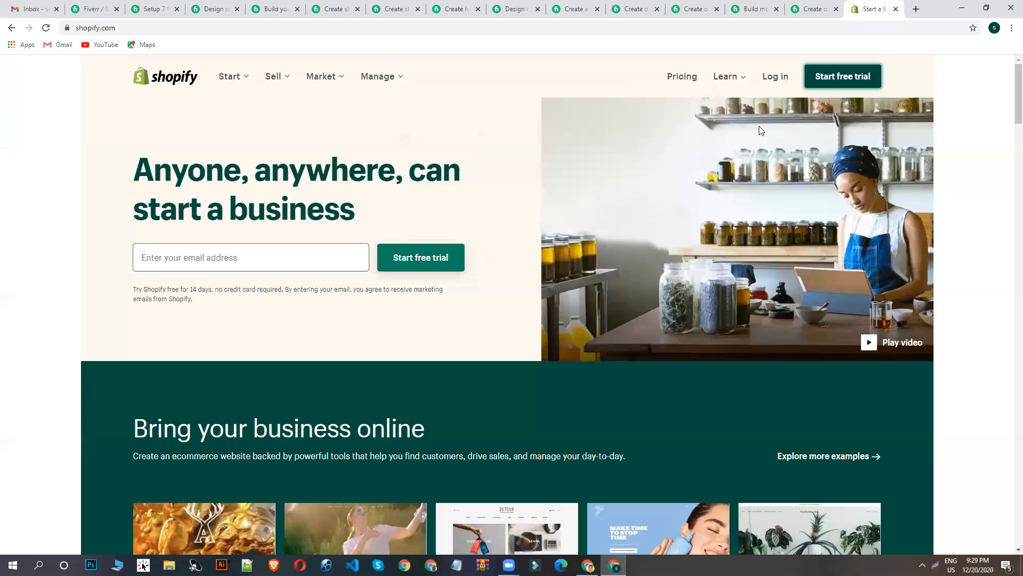
- Open Shopify's pricing page and compare the monthly prices of the Basic Shopify, Shopify and Advanced Shopify plans
{"action": "left_click", "coordinate": [682, 77]}
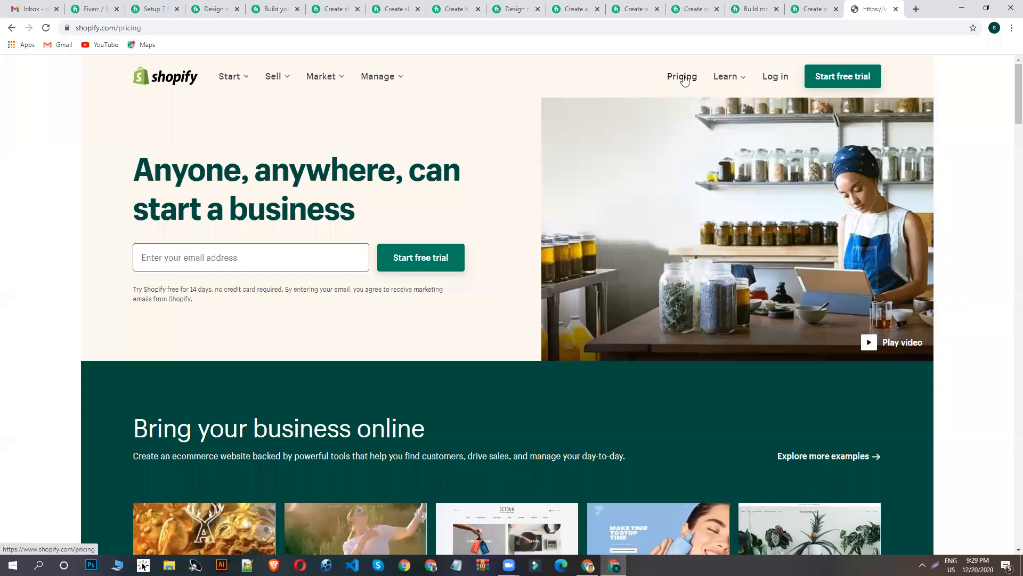
{"action": "scroll", "coordinate": [475, 267], "scroll_direction": "down", "scroll_amount": 3}
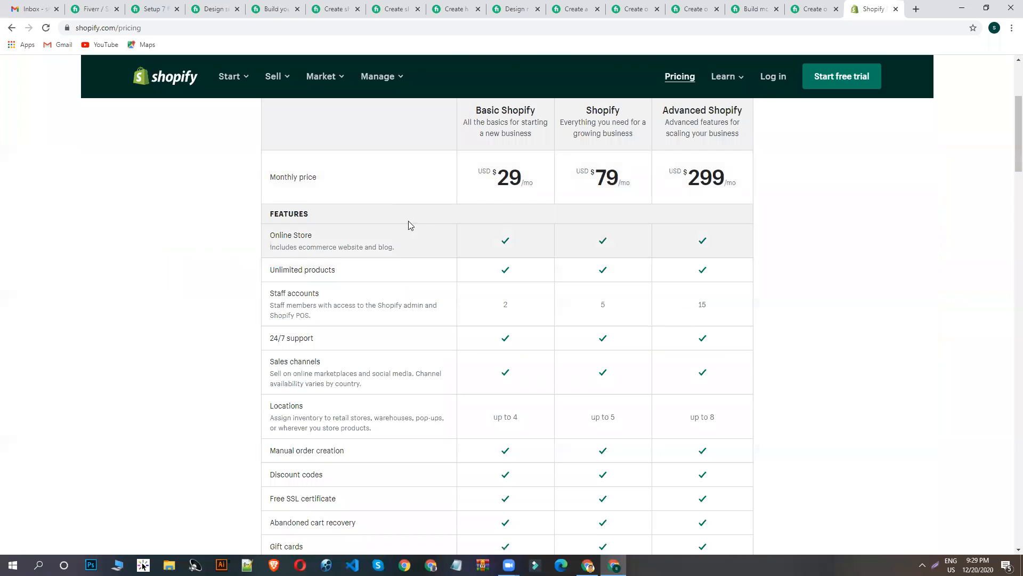
{"action": "scroll", "coordinate": [493, 213], "scroll_direction": "up", "scroll_amount": 3}
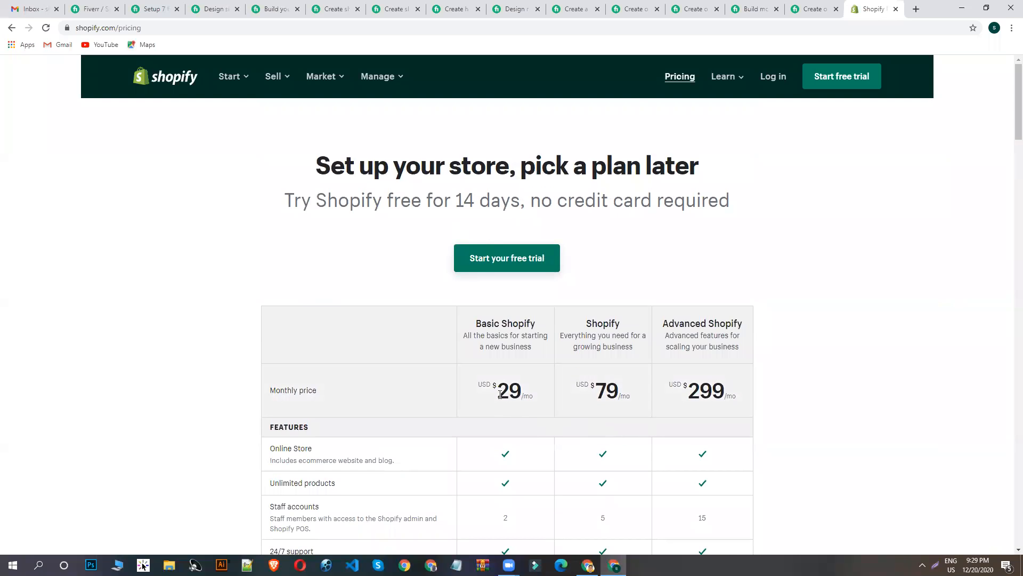
{"action": "scroll", "coordinate": [498, 360], "scroll_direction": "down", "scroll_amount": 2}
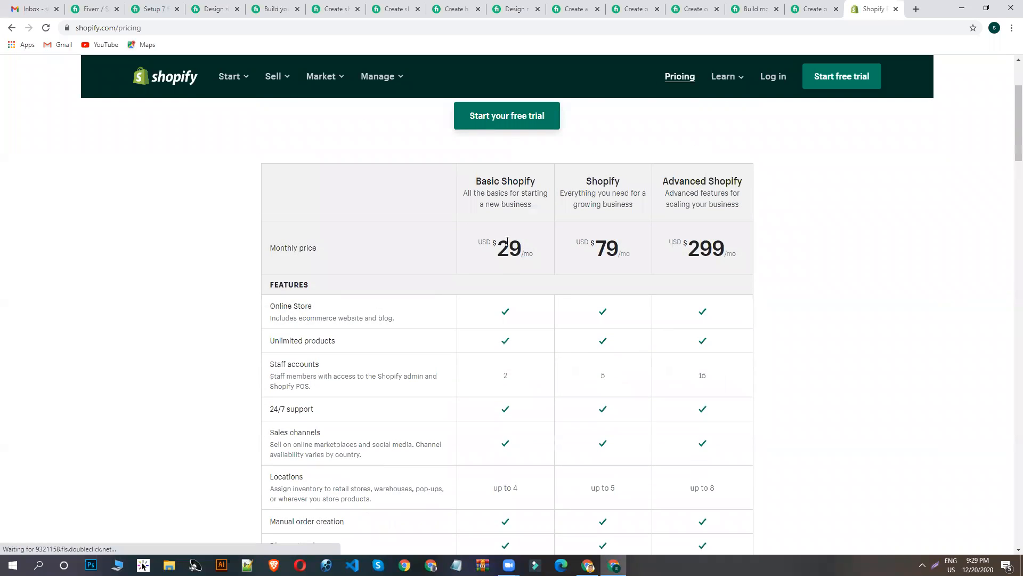
{"action": "left_click_drag", "start_coordinate": [519, 250], "coordinate": [502, 251]}
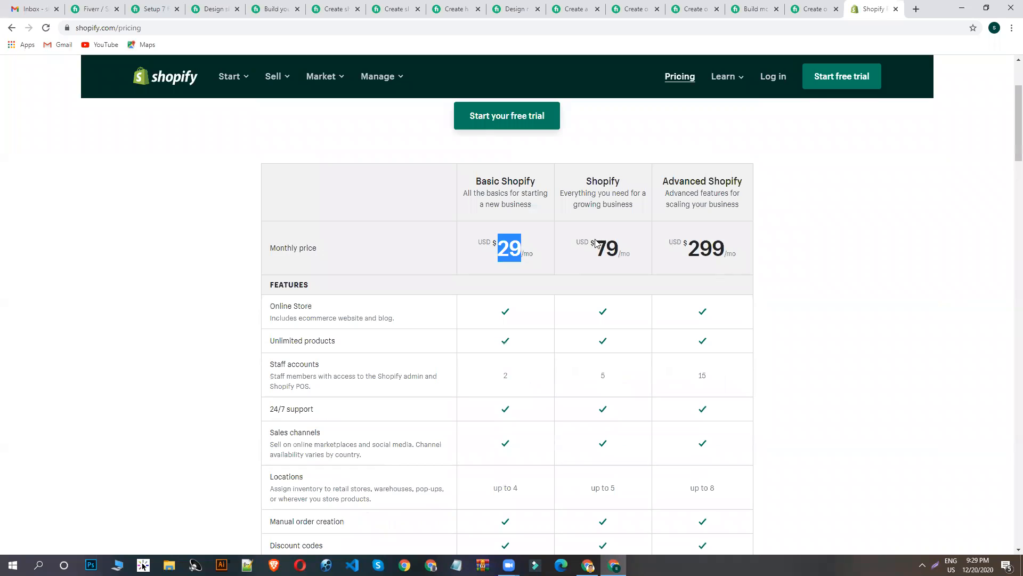
{"action": "left_click_drag", "start_coordinate": [615, 244], "coordinate": [595, 247]}
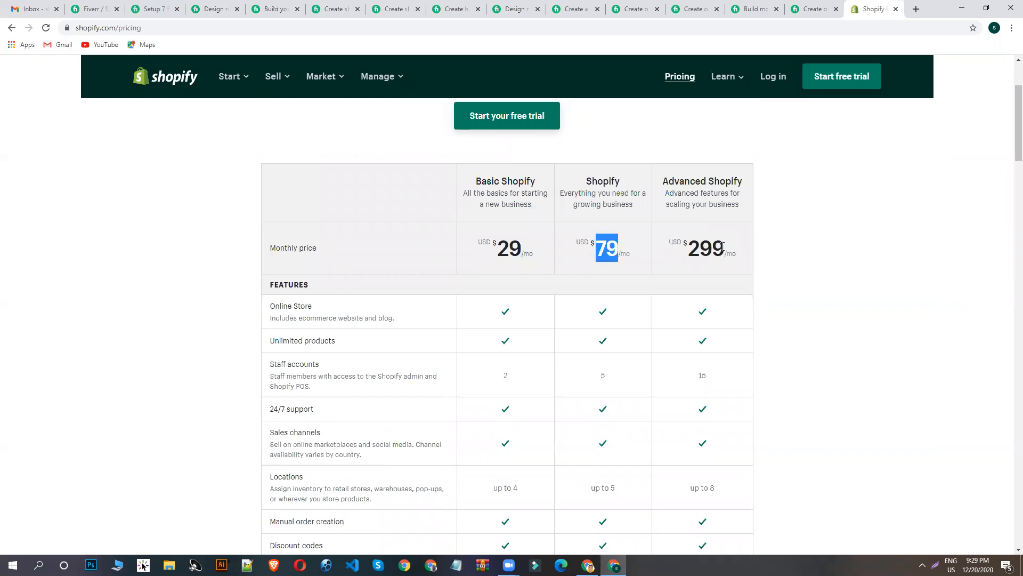
{"action": "left_click_drag", "start_coordinate": [725, 247], "coordinate": [688, 248]}
- Examine the feature, shipping and payment rows of the plan comparison table
{"action": "scroll", "coordinate": [712, 285], "scroll_direction": "down", "scroll_amount": 12}
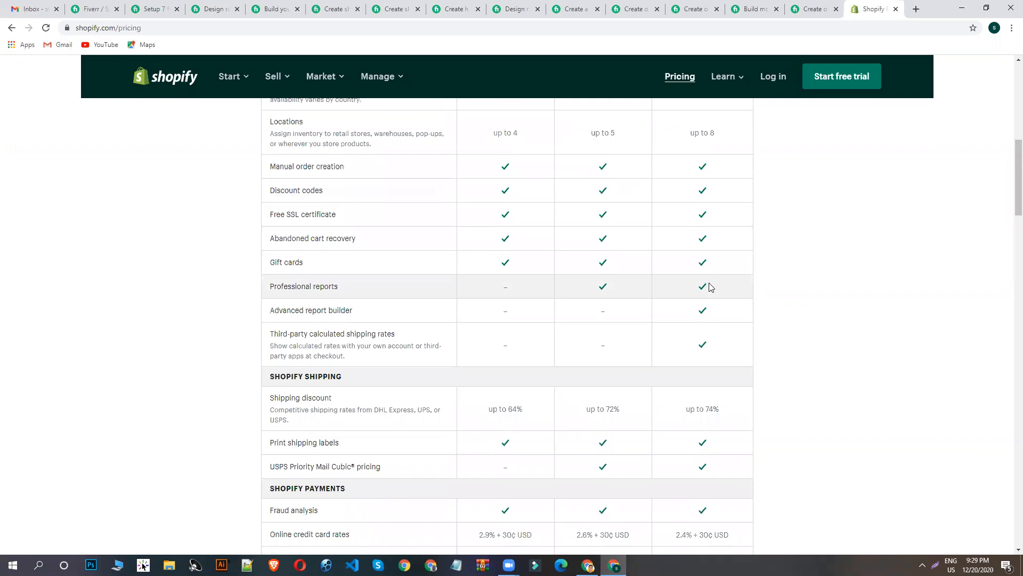
{"action": "scroll", "coordinate": [693, 328], "scroll_direction": "down", "scroll_amount": 3}
{"action": "scroll", "coordinate": [721, 341], "scroll_direction": "up", "scroll_amount": 15}
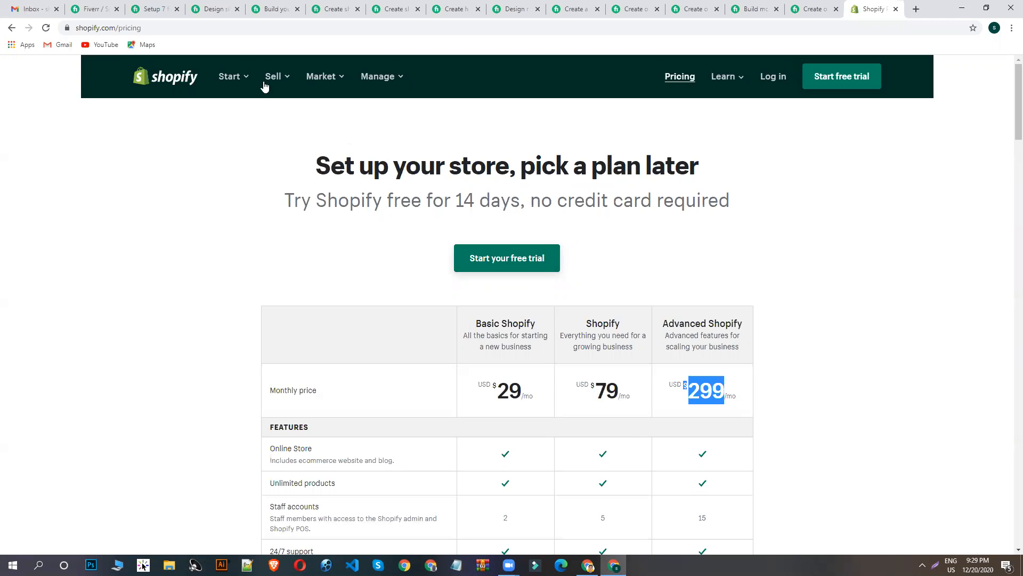
- Search Google for "shopify partner" and open the account sign-up form of the Shopify Partner Program
{"action": "left_click", "coordinate": [204, 28]}
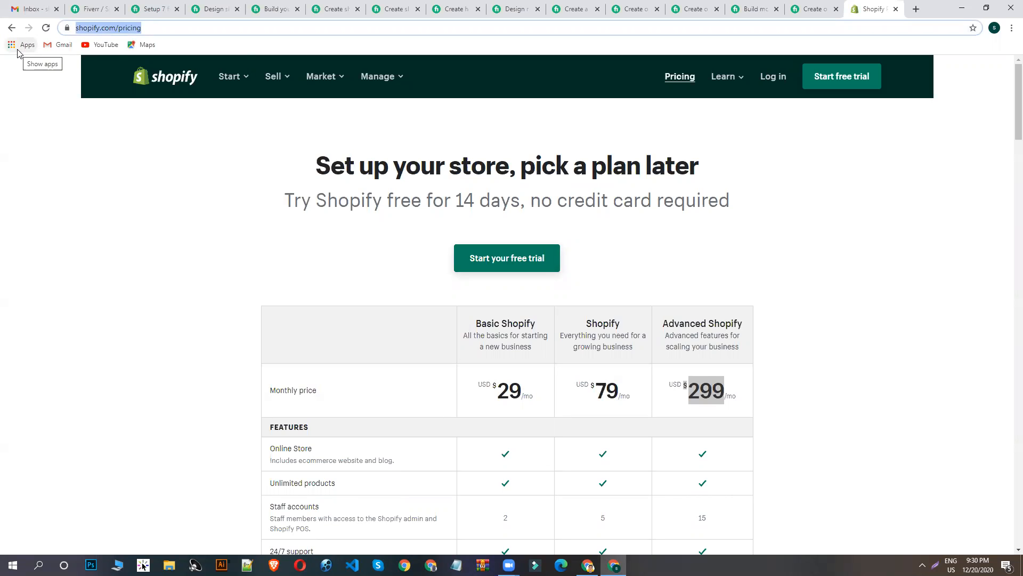
{"action": "key", "text": "BackSpace"}
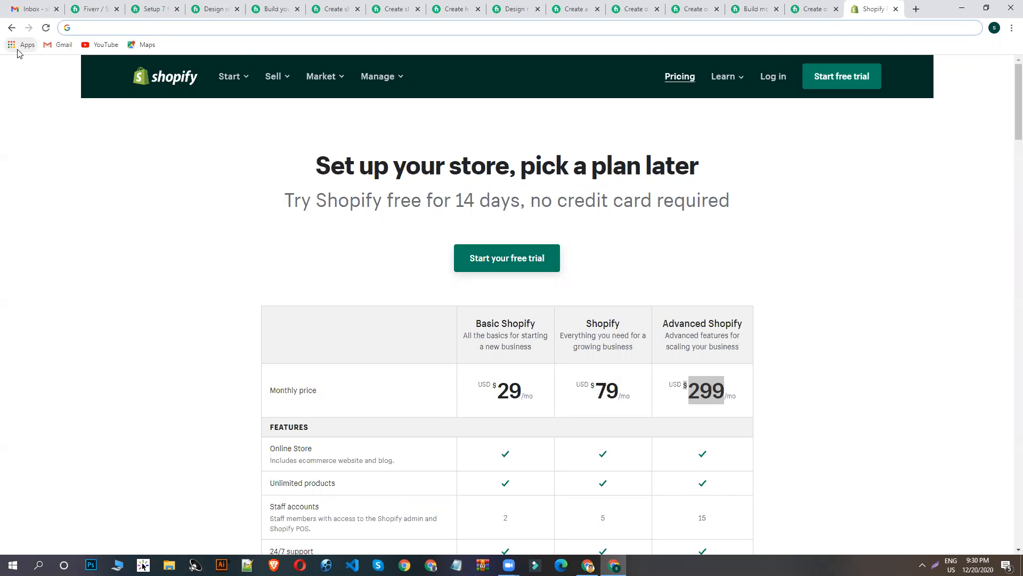
{"action": "type", "text": "sh"}
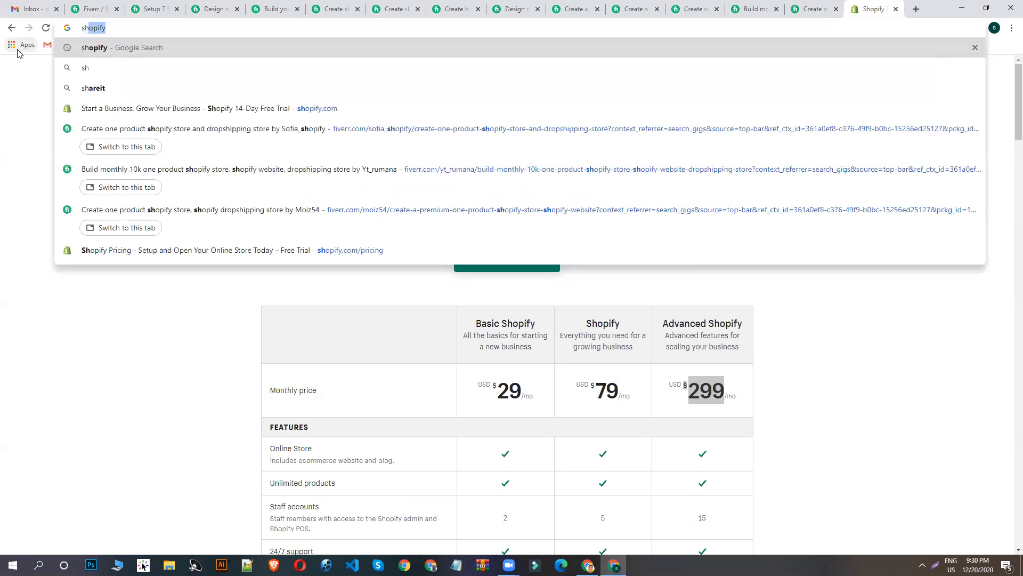
{"action": "type", "text": "opify"}
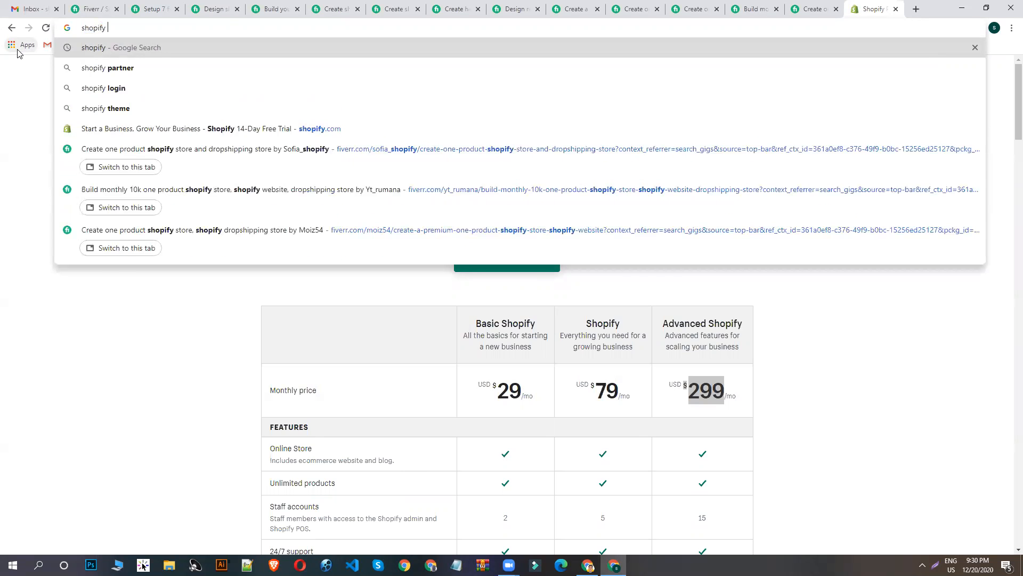
{"action": "left_click", "coordinate": [130, 69]}
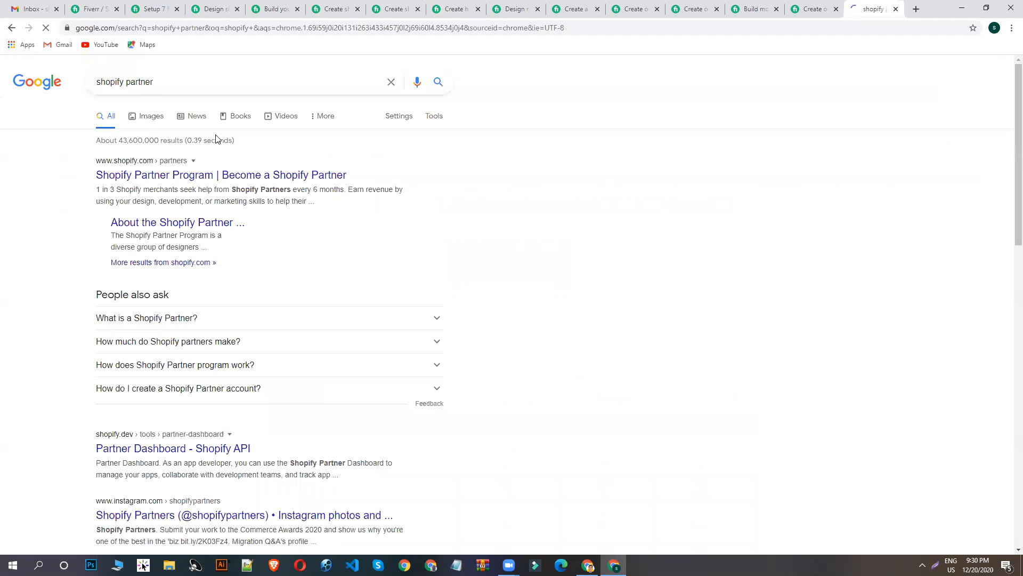
{"action": "left_click", "coordinate": [190, 181]}
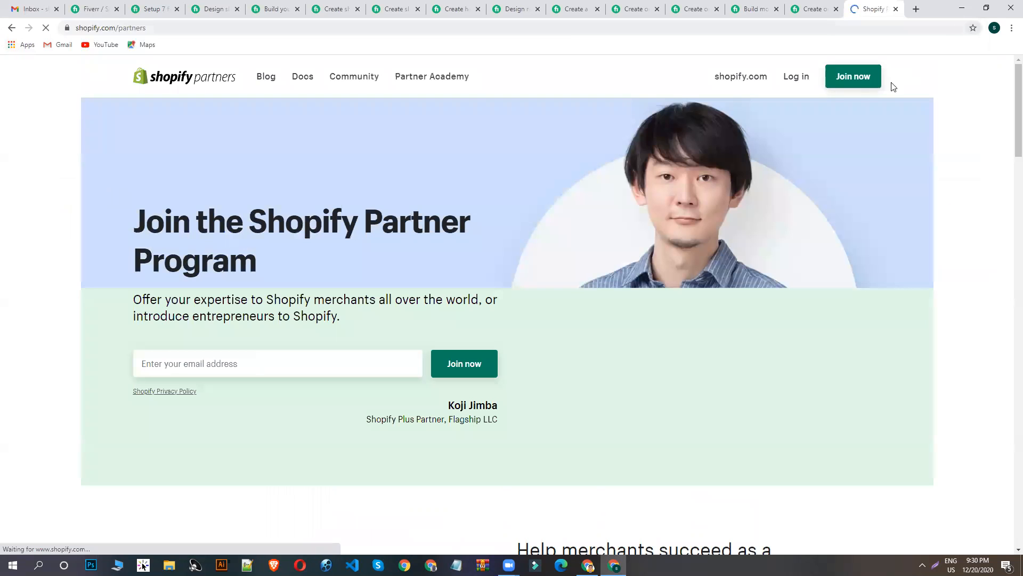
{"action": "left_click", "coordinate": [856, 78]}
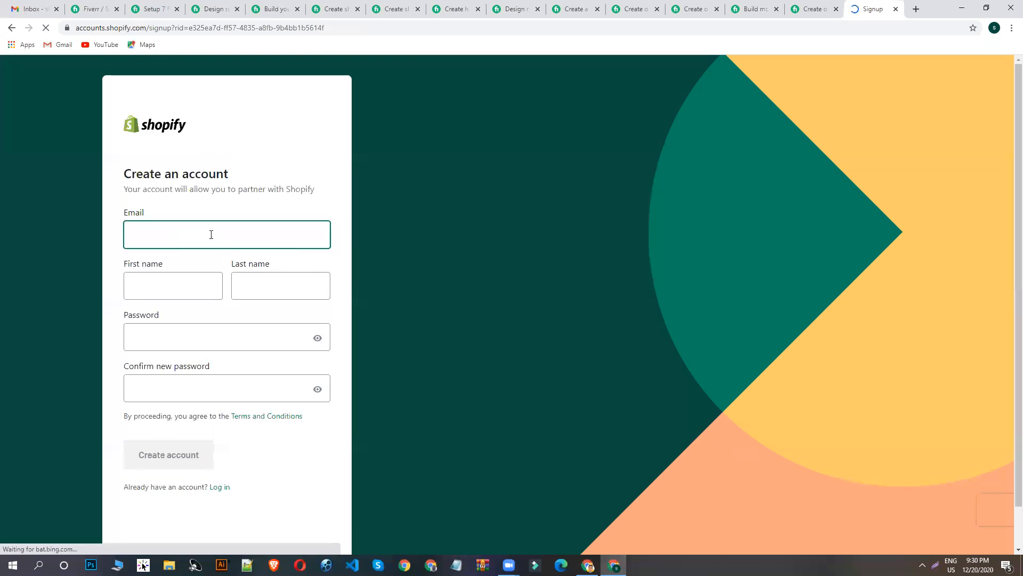
- Copy the account's e-mail address from Gmail and paste it into the e-mail field of the Shopify sign-up form
{"action": "key", "text": "ctrl+1"}
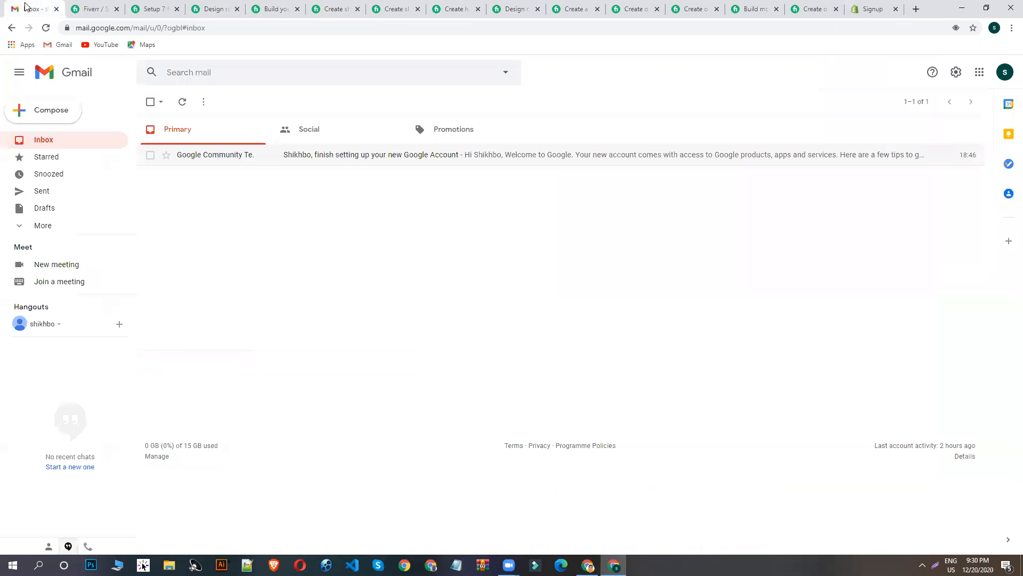
{"action": "left_click", "coordinate": [1005, 75]}
{"action": "double_click", "coordinate": [940, 165]}
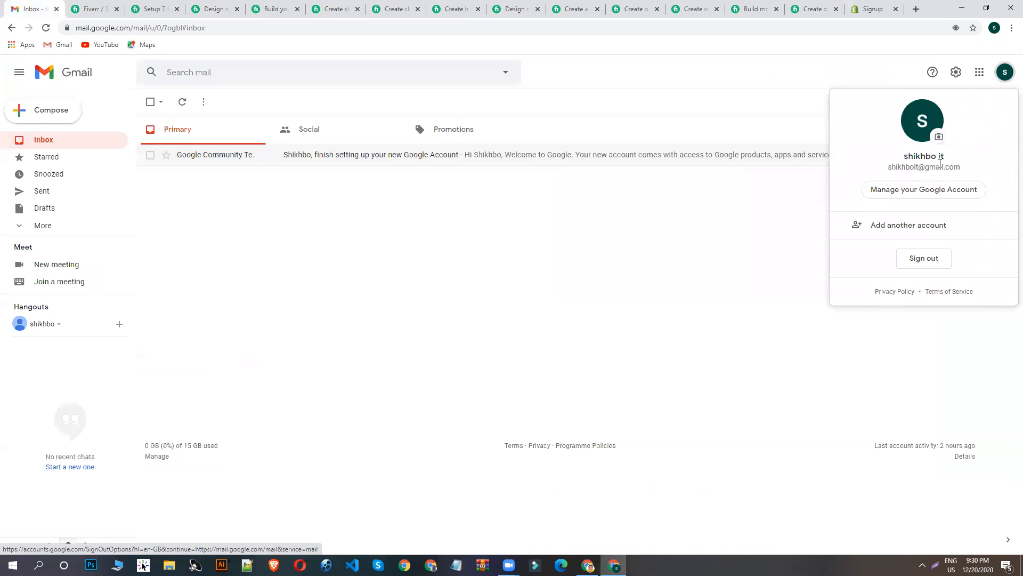
{"action": "triple_click", "coordinate": [940, 165]}
{"action": "key", "text": "ctrl+c"}
{"action": "right_click", "coordinate": [939, 165]}
{"action": "left_click", "coordinate": [879, 170]}
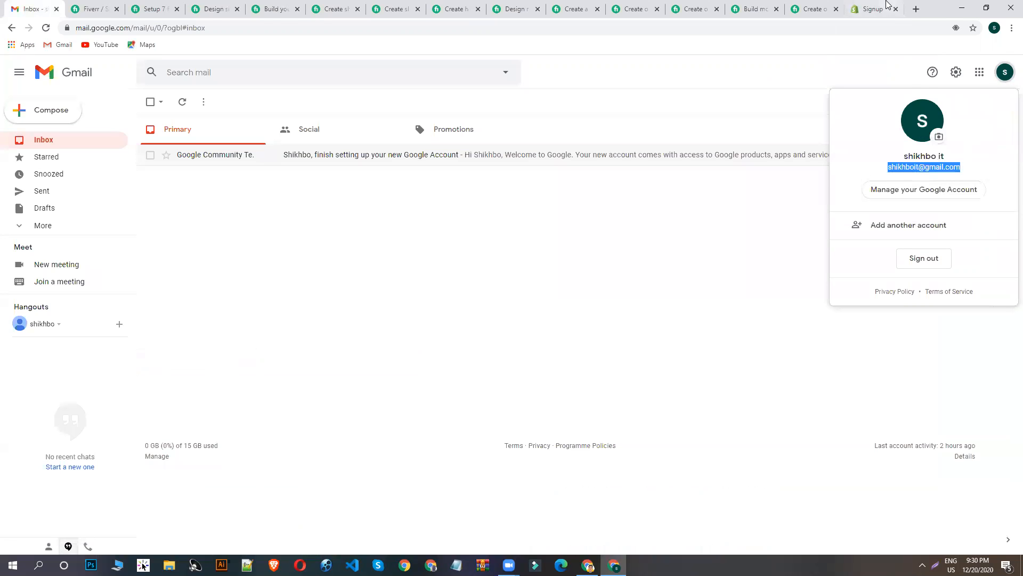
{"action": "left_click", "coordinate": [873, 9]}
{"action": "key", "text": "ctrl+v"}
- Fill in the account holder's first and last name on the sign-up form
{"action": "left_click", "coordinate": [187, 286]}
{"action": "left_click", "coordinate": [259, 277]}
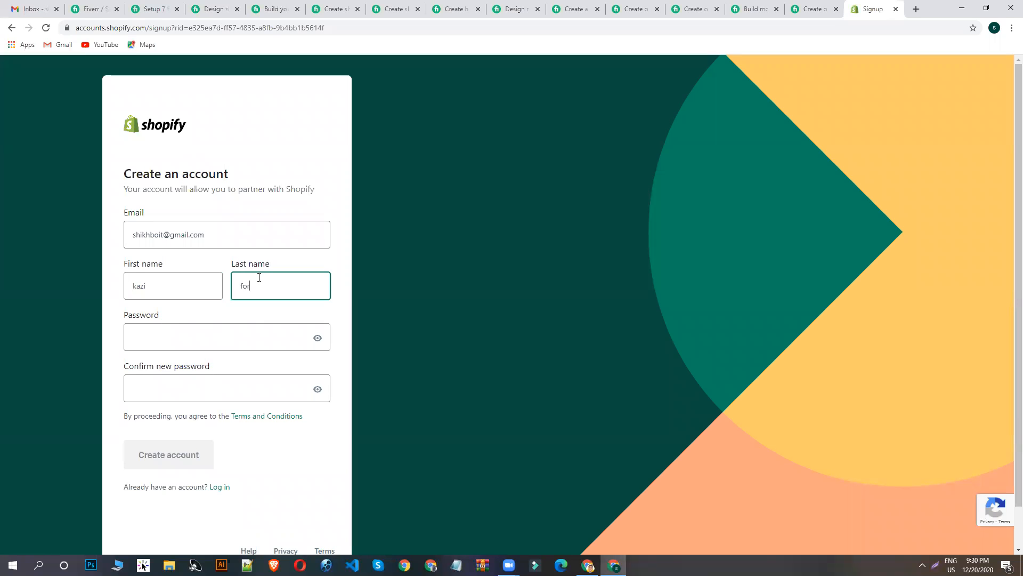
- Enter and confirm the account password, and create the Shopify account
{"action": "left_click", "coordinate": [169, 335]}
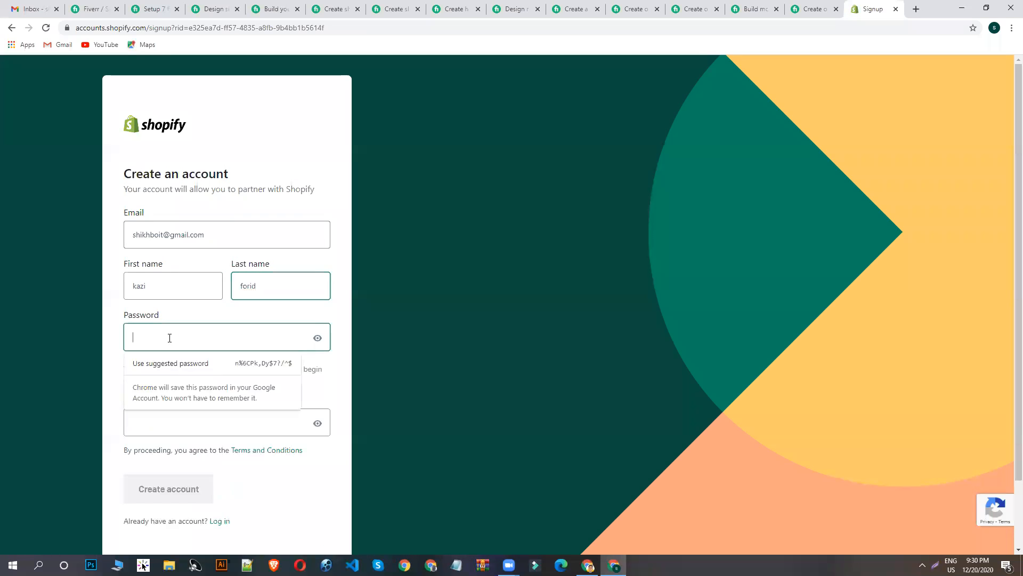
{"action": "type", "text": "••••••••"}
{"action": "left_click", "coordinate": [227, 432]}
{"action": "type", "text": "••••••"}
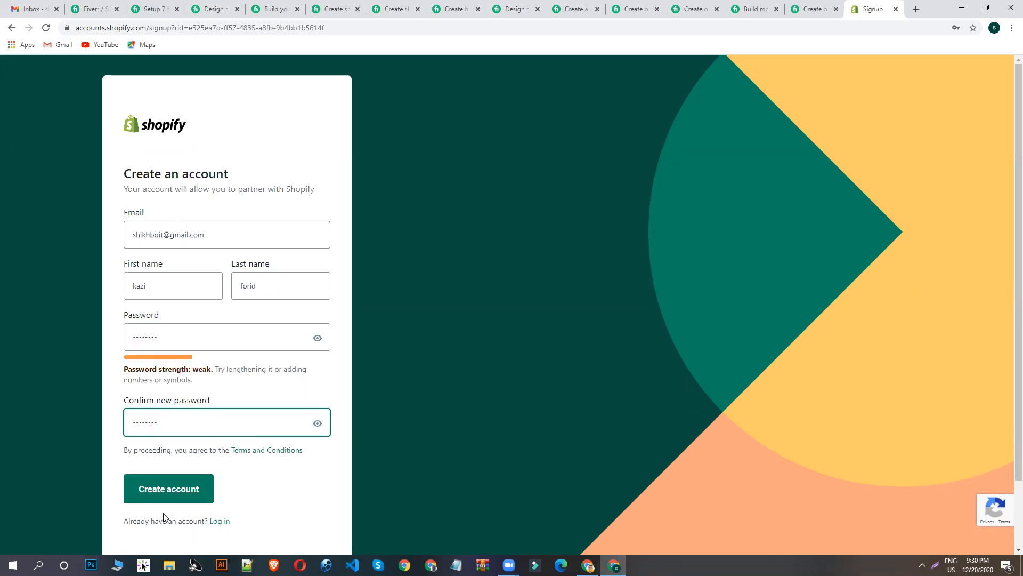
{"action": "left_click", "coordinate": [172, 498]}
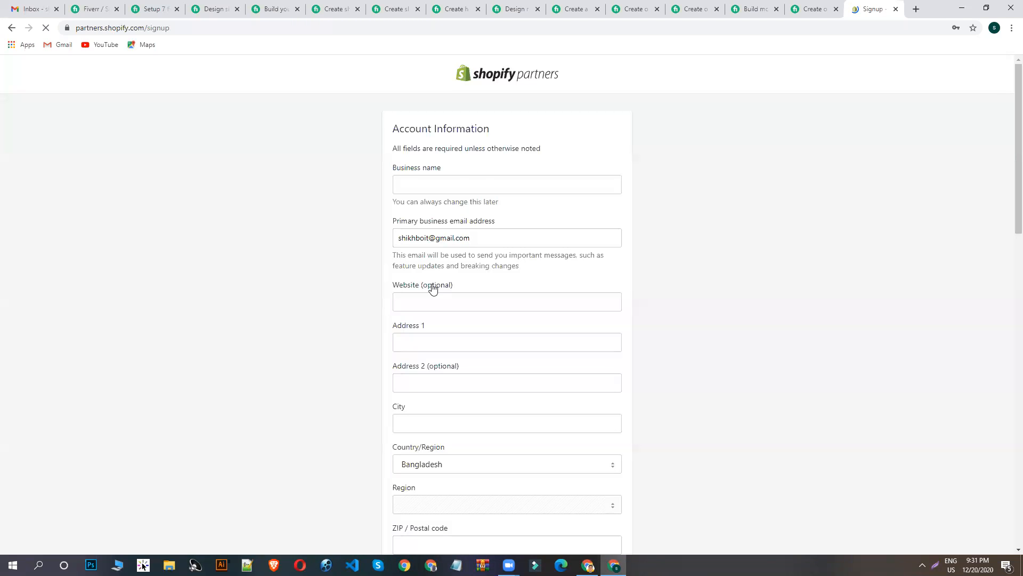
- Fill in the business name with the part of the business e-mail address that precedes the @ sign
{"action": "left_click", "coordinate": [914, 201]}
{"action": "left_click", "coordinate": [433, 178]}
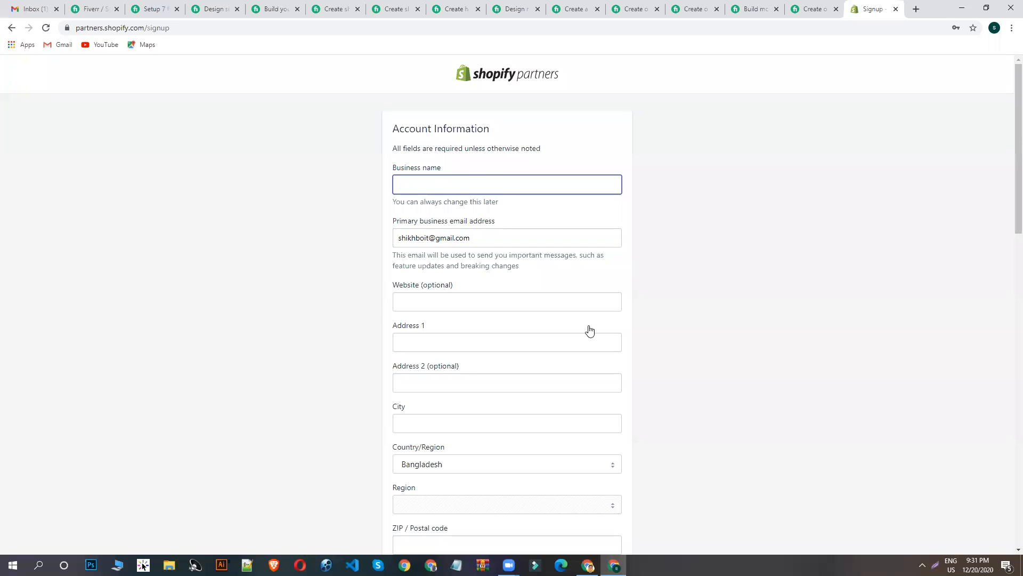
{"action": "double_click", "coordinate": [432, 238]}
{"action": "key", "text": "ctrl+c"}
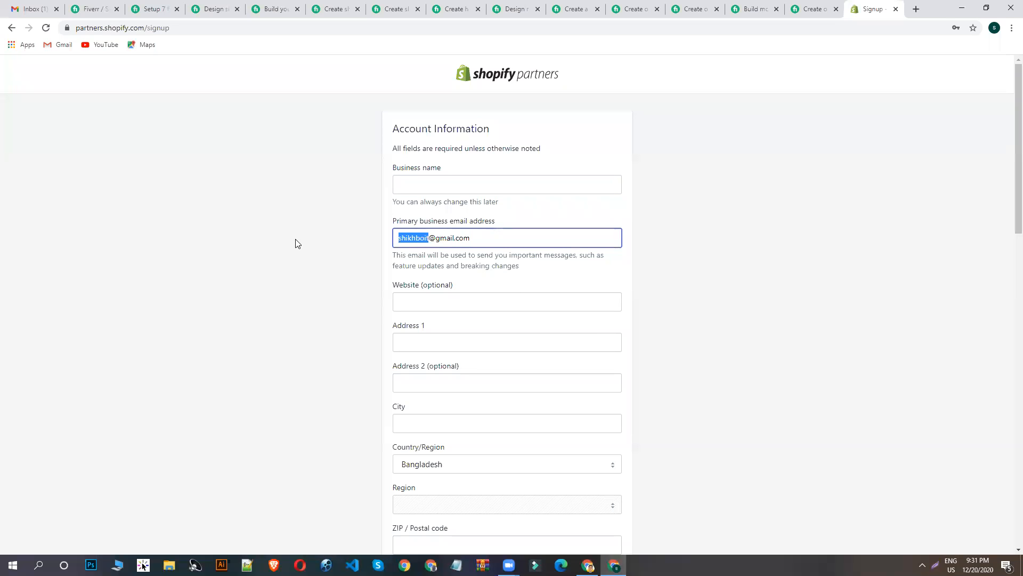
{"action": "left_click", "coordinate": [451, 186]}
{"action": "key", "text": "ctrl+v"}
- Leave the website blank and fill in the address, city and postal code of the business
{"action": "left_click", "coordinate": [460, 304]}
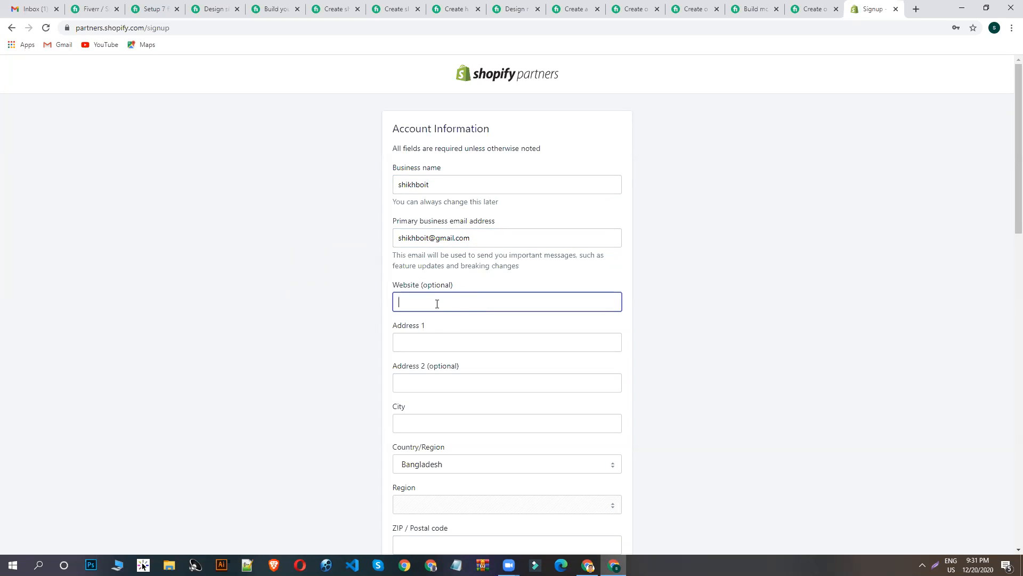
{"action": "scroll", "coordinate": [427, 282], "scroll_direction": "down", "scroll_amount": 1}
{"action": "left_click", "coordinate": [411, 267]}
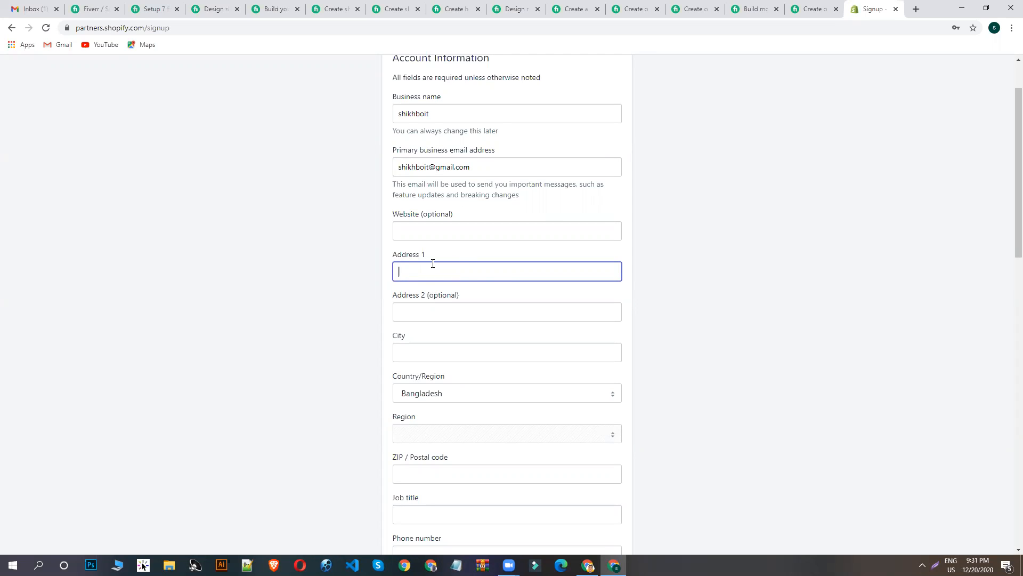
{"action": "type", "text": "feni"}
{"action": "left_click", "coordinate": [450, 354]}
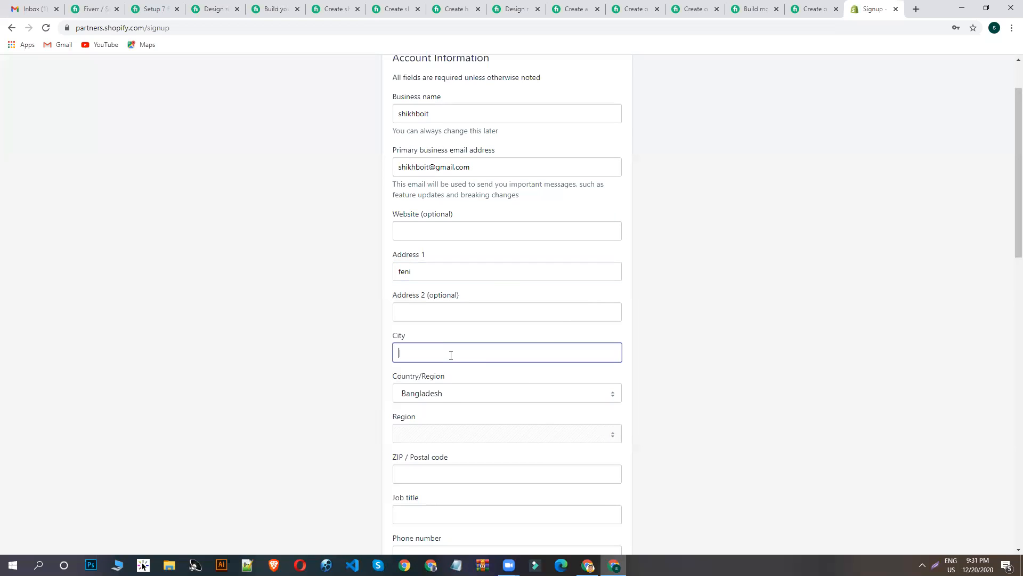
{"action": "type", "text": "feni"}
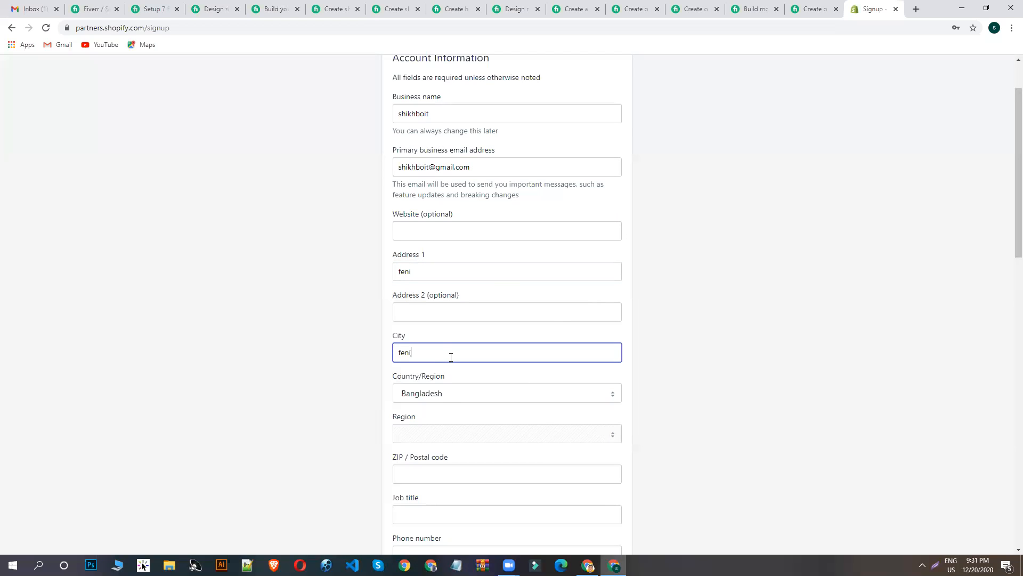
{"action": "scroll", "coordinate": [427, 384], "scroll_direction": "down", "scroll_amount": 3}
{"action": "left_click", "coordinate": [441, 335]}
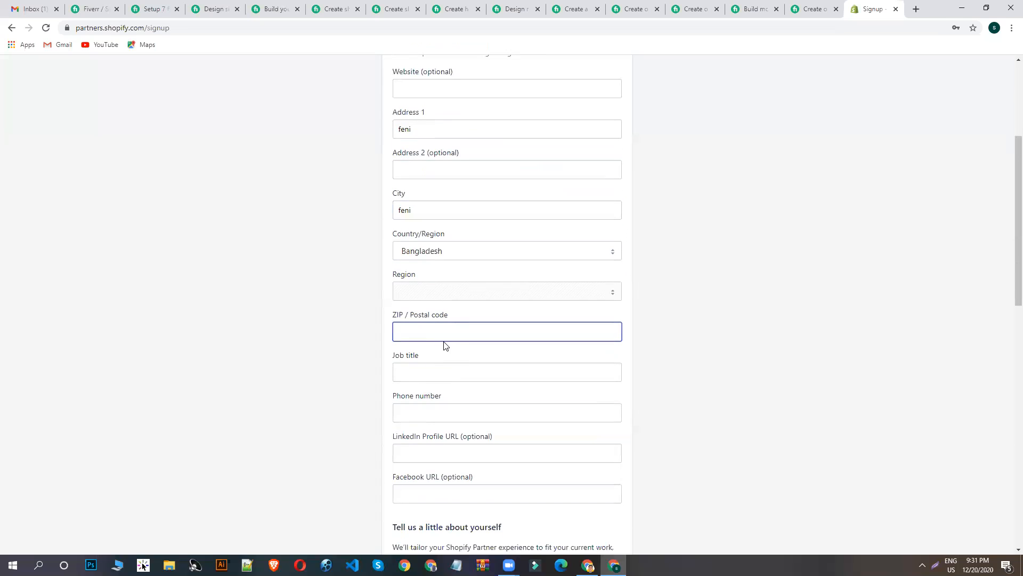
{"action": "type", "text": "3900"}
- Search Google for the city's zip code to check the entered postal code, and return to the partner sign-up form
{"action": "left_click", "coordinate": [918, 10]}
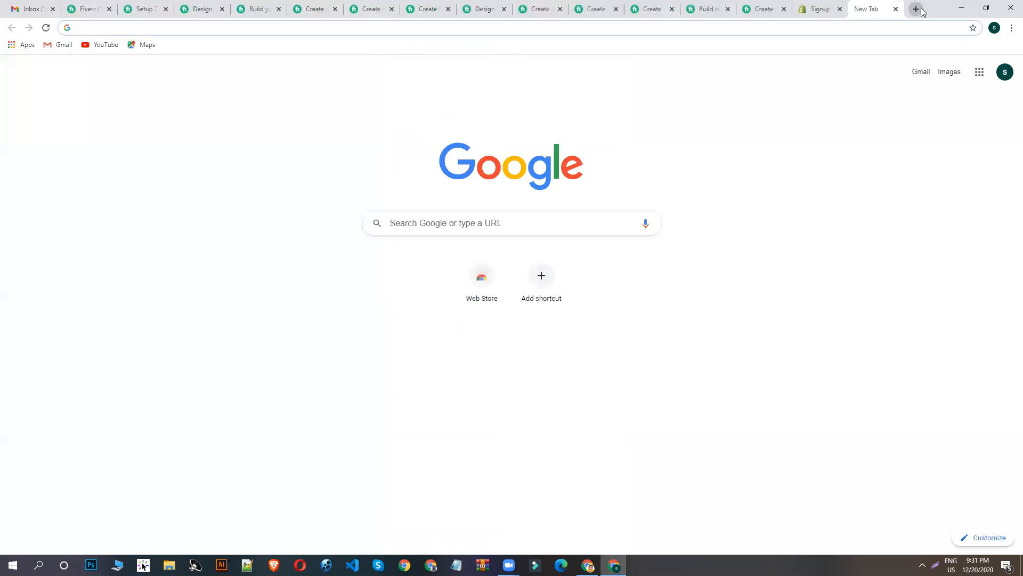
{"action": "type", "text": "feni"}
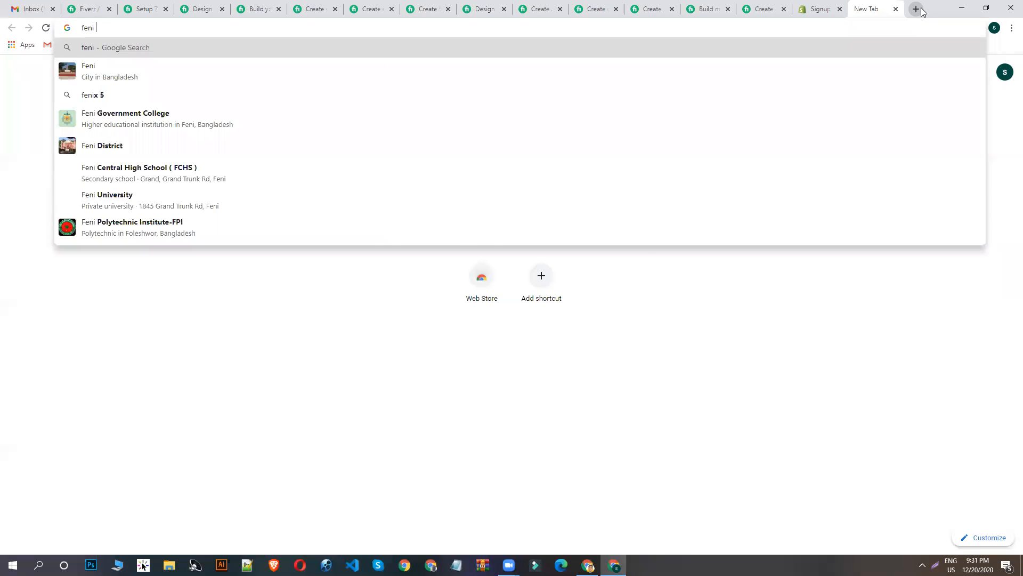
{"action": "type", "text": " z"}
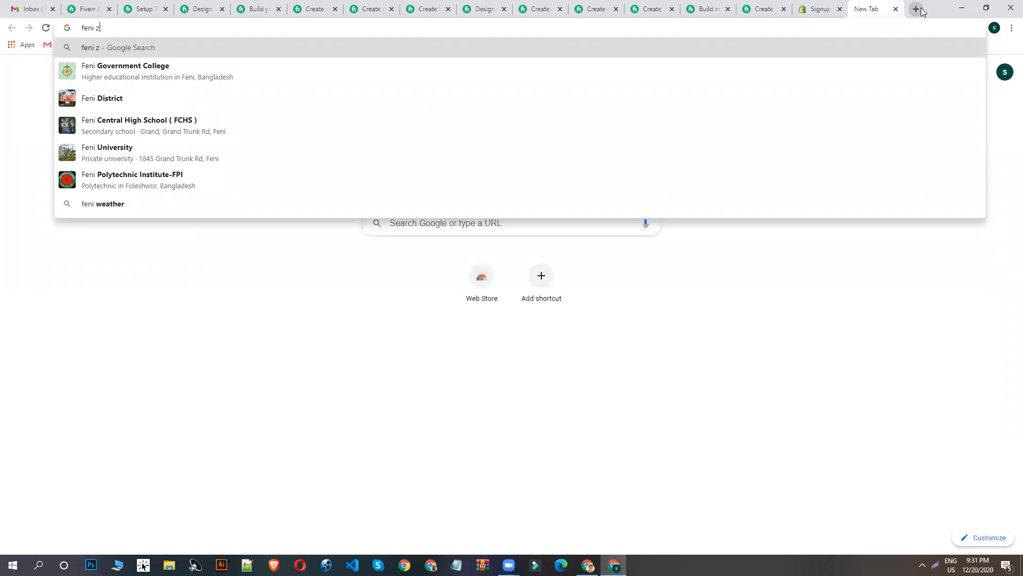
{"action": "type", "text": "ipe code"}
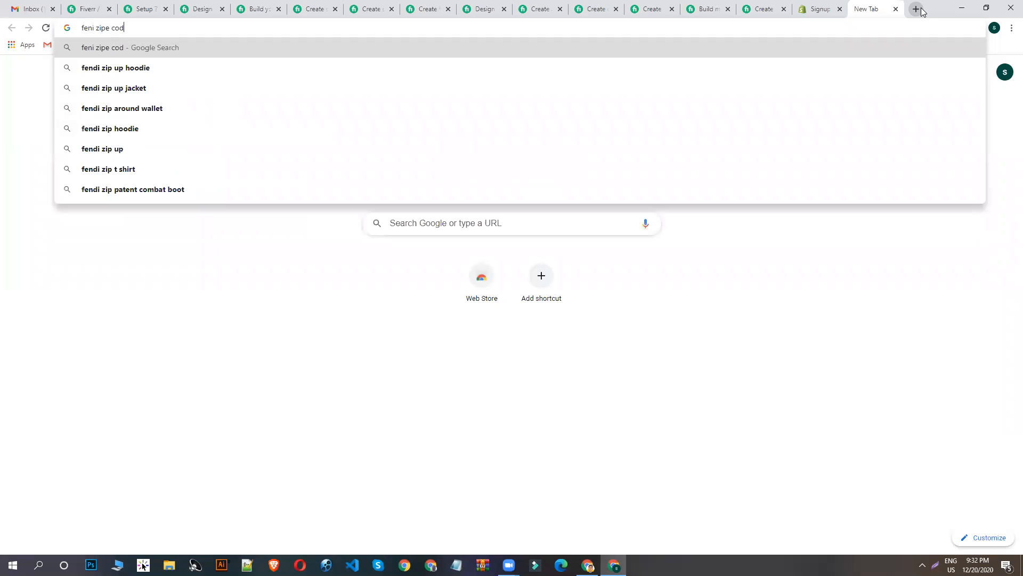
{"action": "key", "text": "Return"}
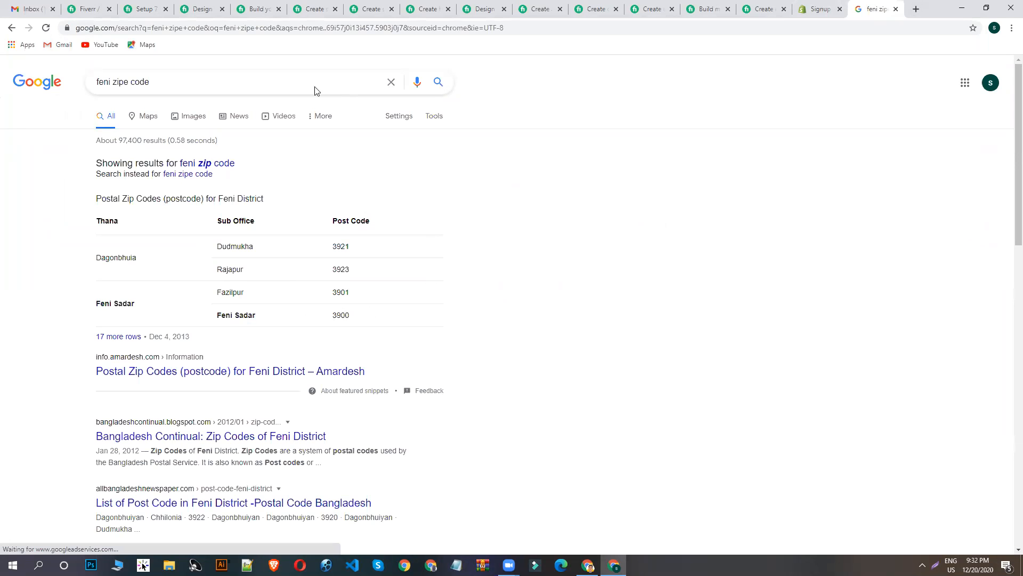
{"action": "left_click", "coordinate": [818, 4]}
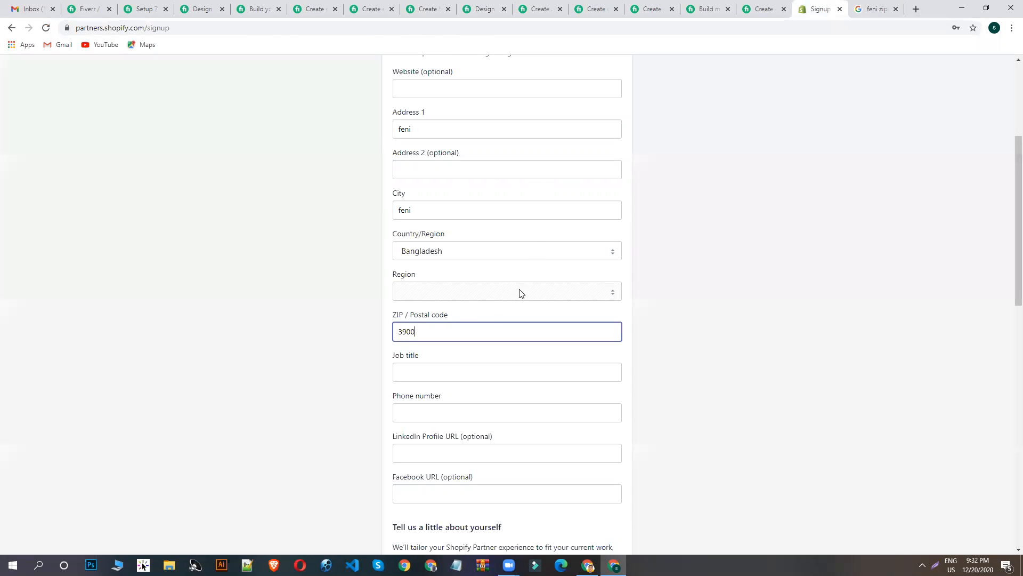
- Set the job title to "I am a designer" and enter the contact's phone number
{"action": "scroll", "coordinate": [500, 309], "scroll_direction": "down", "scroll_amount": 3}
{"action": "left_click", "coordinate": [465, 225]}
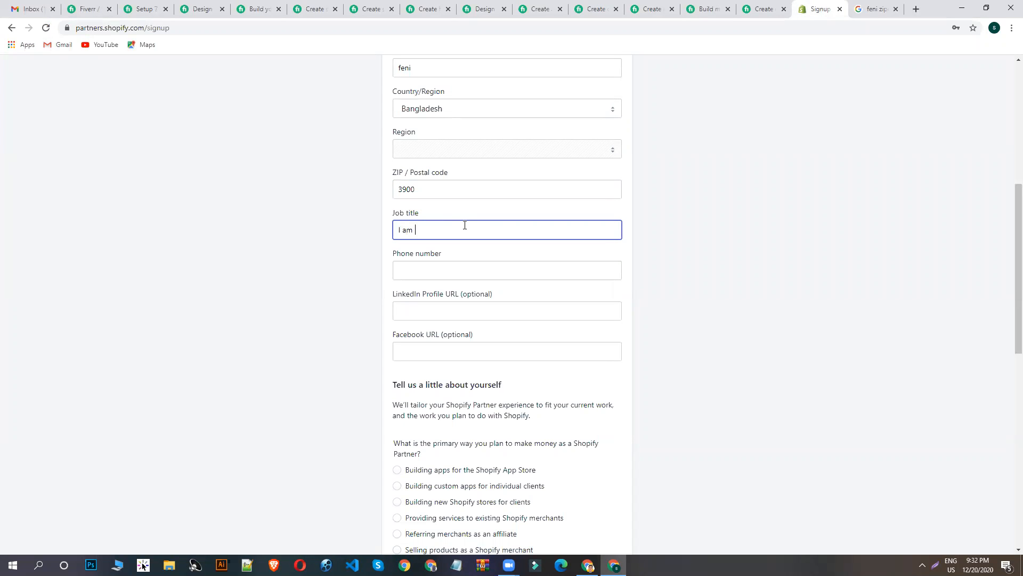
{"action": "type", "text": "I am a designer"}
{"action": "left_click", "coordinate": [420, 270]}
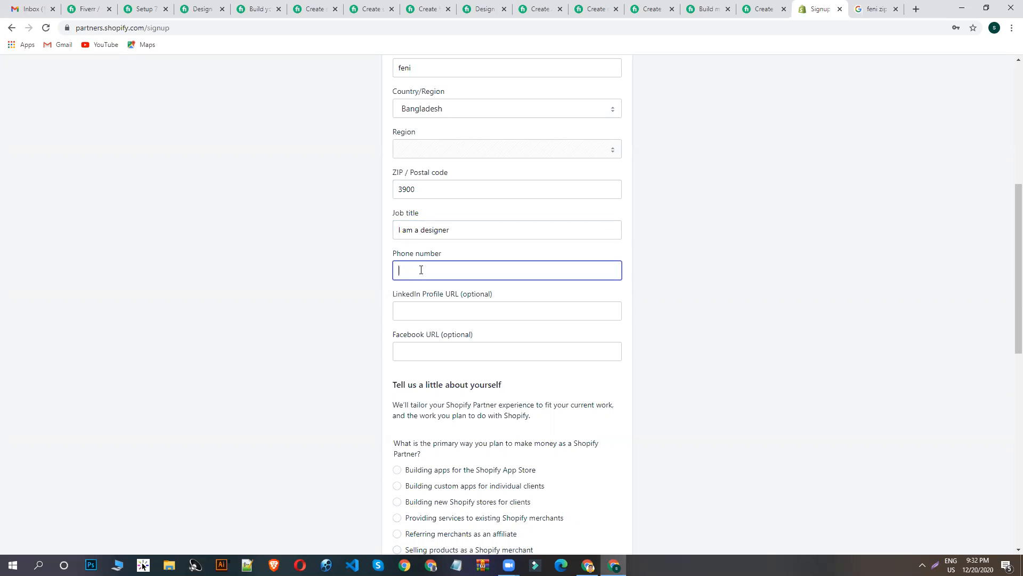
{"action": "left_click", "coordinate": [714, 348]}
- Leave the LinkedIn and Facebook URLs blank and choose "Selling products as a Shopify merchant" as the primary way to make money
{"action": "scroll", "coordinate": [747, 395], "scroll_direction": "down", "scroll_amount": 3}
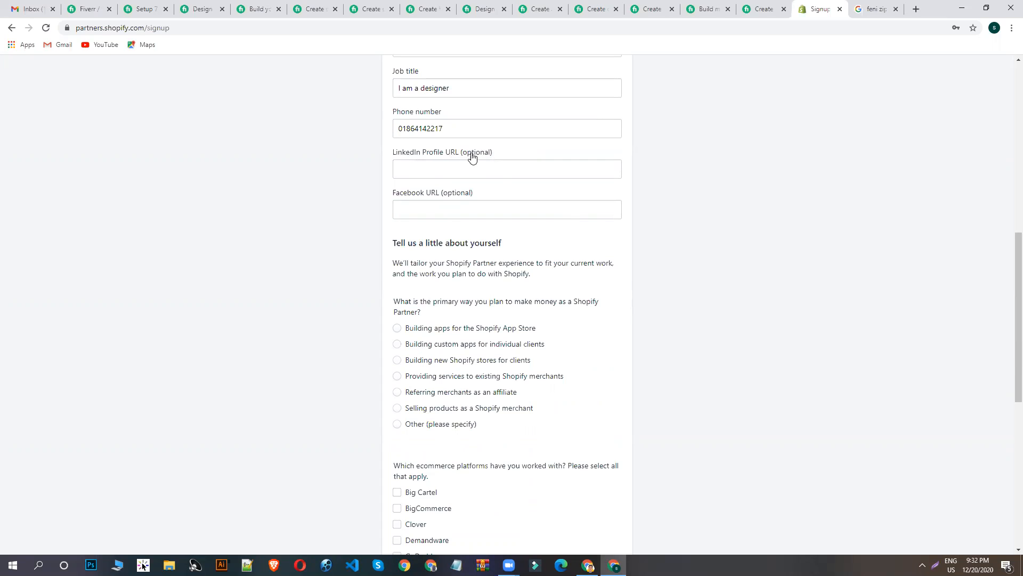
{"action": "left_click", "coordinate": [429, 205]}
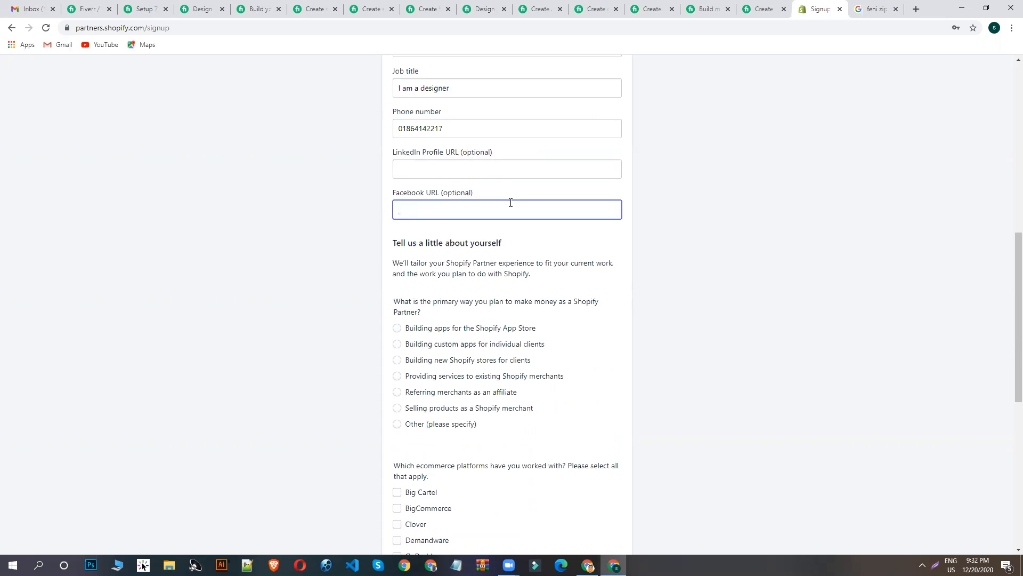
{"action": "scroll", "coordinate": [504, 213], "scroll_direction": "down", "scroll_amount": 1}
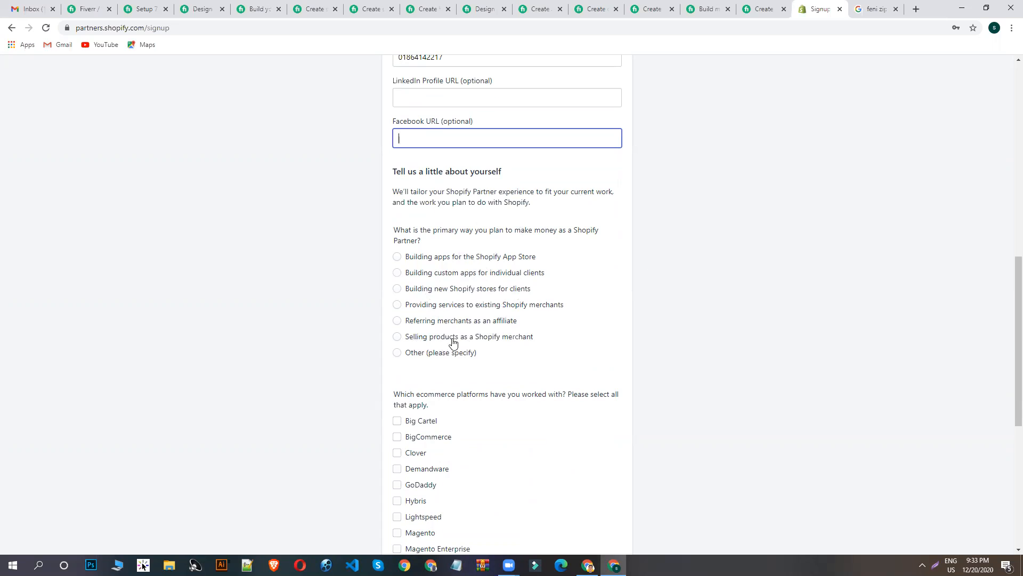
{"action": "left_click", "coordinate": [498, 339]}
- Select WordPress as the ecommerce platform worked with, and review the answers in the questionnaire
{"action": "scroll", "coordinate": [463, 338], "scroll_direction": "down", "scroll_amount": 4}
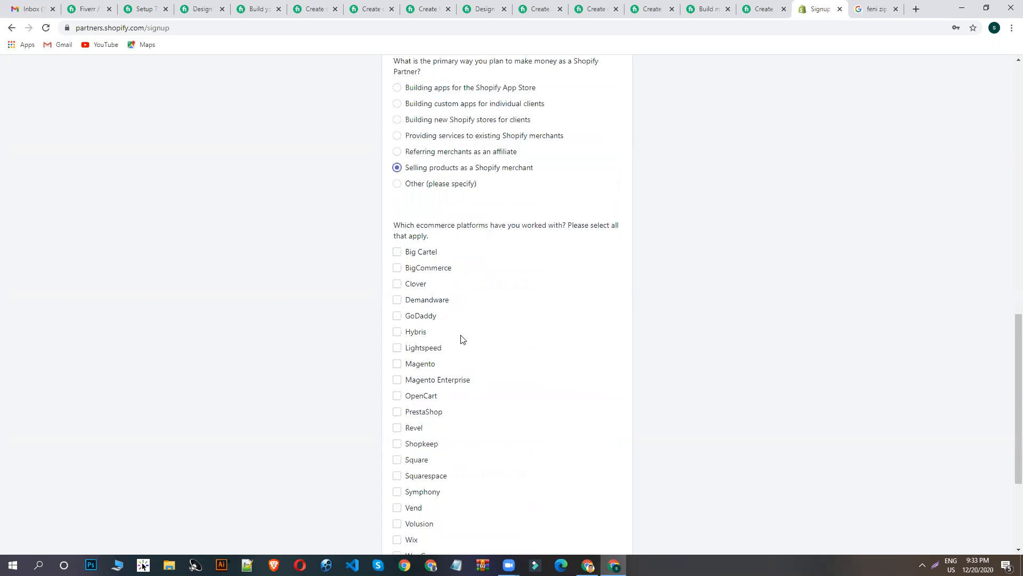
{"action": "scroll", "coordinate": [440, 198], "scroll_direction": "down", "scroll_amount": 3}
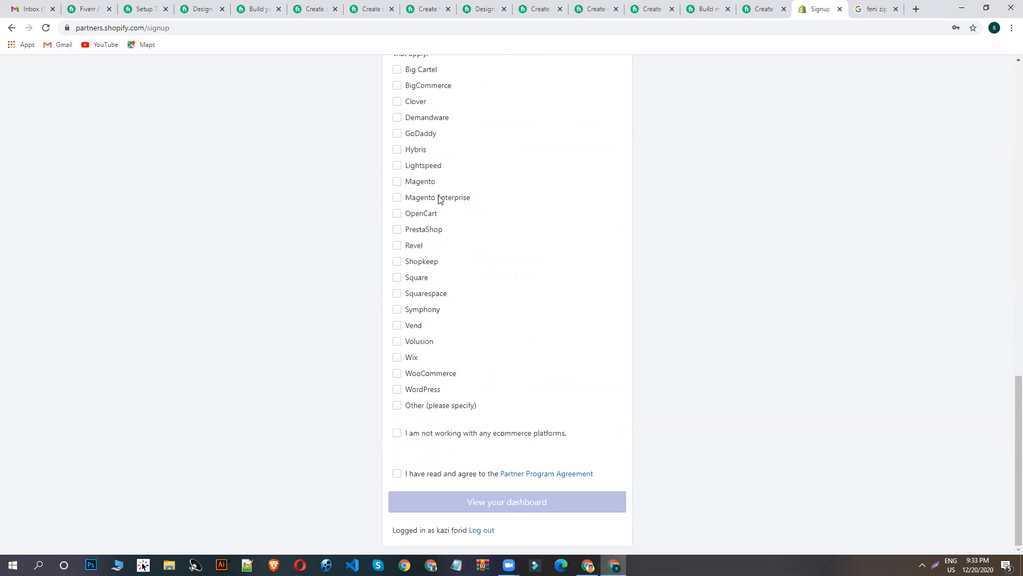
{"action": "scroll", "coordinate": [421, 128], "scroll_direction": "up", "scroll_amount": 3}
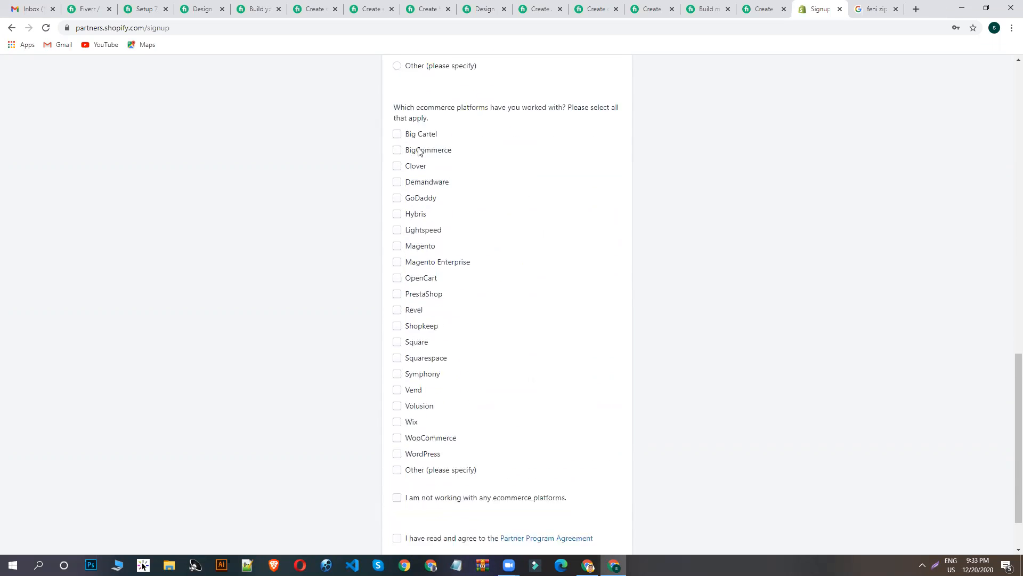
{"action": "scroll", "coordinate": [480, 240], "scroll_direction": "down", "scroll_amount": 3}
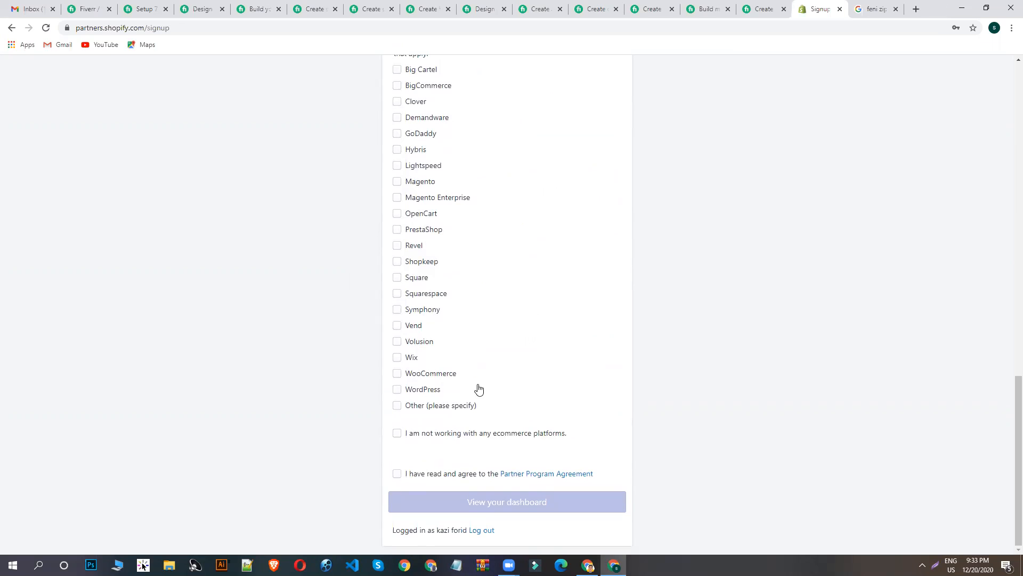
{"action": "left_click", "coordinate": [406, 390]}
{"action": "scroll", "coordinate": [450, 251], "scroll_direction": "up", "scroll_amount": 4}
{"action": "scroll", "coordinate": [461, 261], "scroll_direction": "down", "scroll_amount": 4}
{"action": "scroll", "coordinate": [472, 212], "scroll_direction": "up", "scroll_amount": 5}
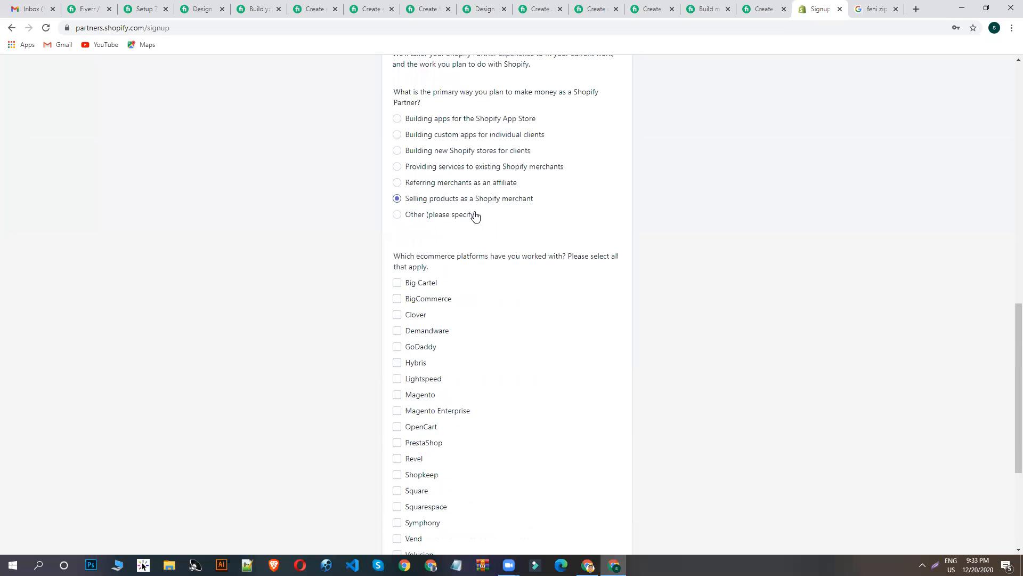
{"action": "scroll", "coordinate": [489, 285], "scroll_direction": "down", "scroll_amount": 5}
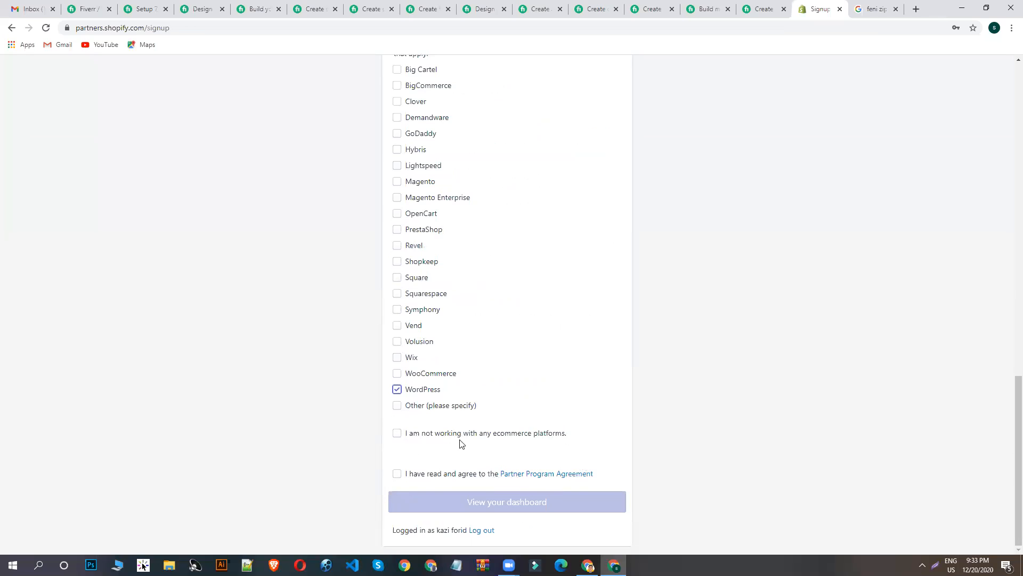
- Agree to the Partner Program Agreement and submit the form to open the partner dashboard
{"action": "left_click", "coordinate": [420, 476]}
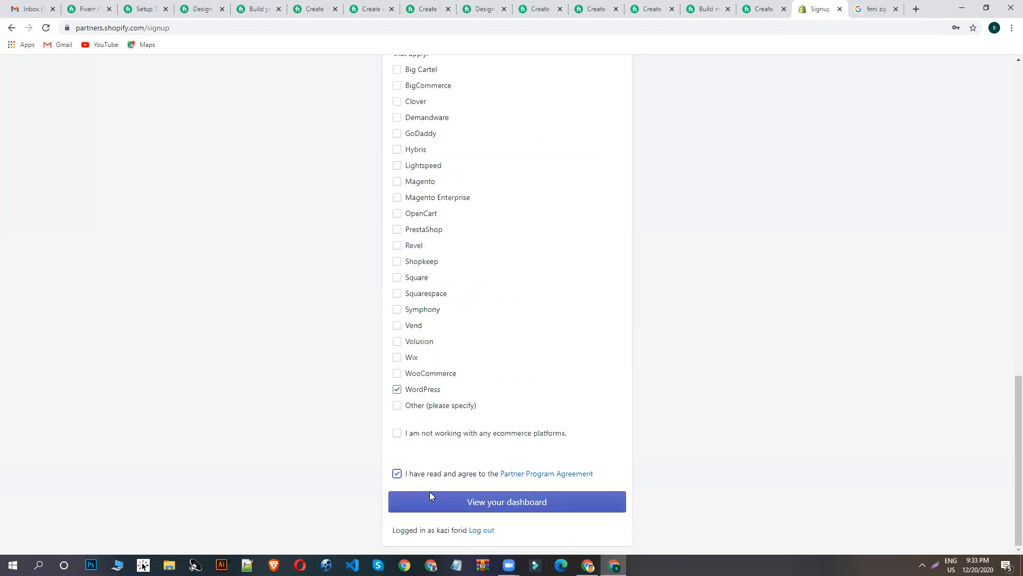
{"action": "left_click", "coordinate": [430, 494]}
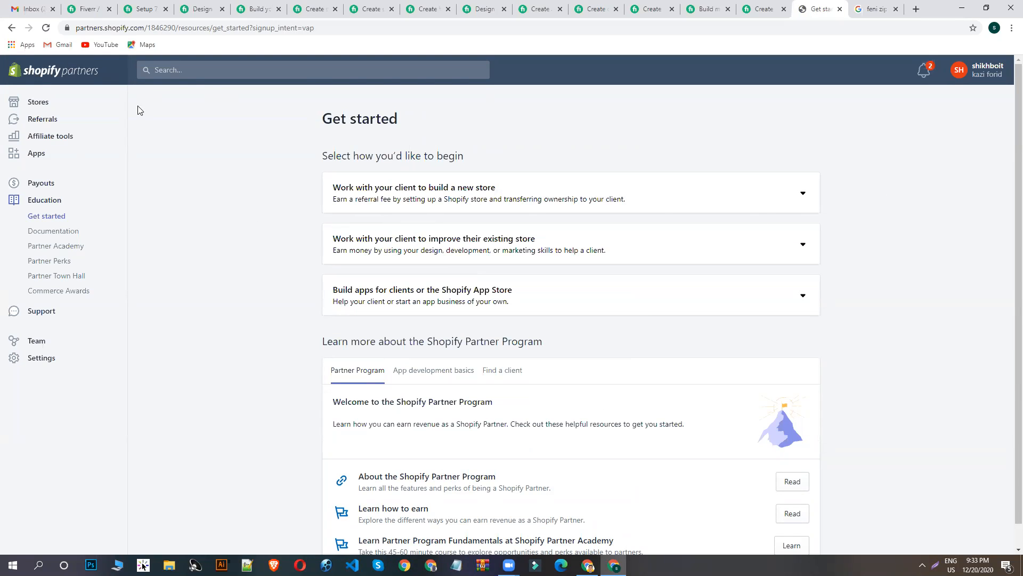
- Open the partner account's Stores page, and confirm the account's email address from the Shopify message in Gmail
{"action": "left_click", "coordinate": [37, 104]}
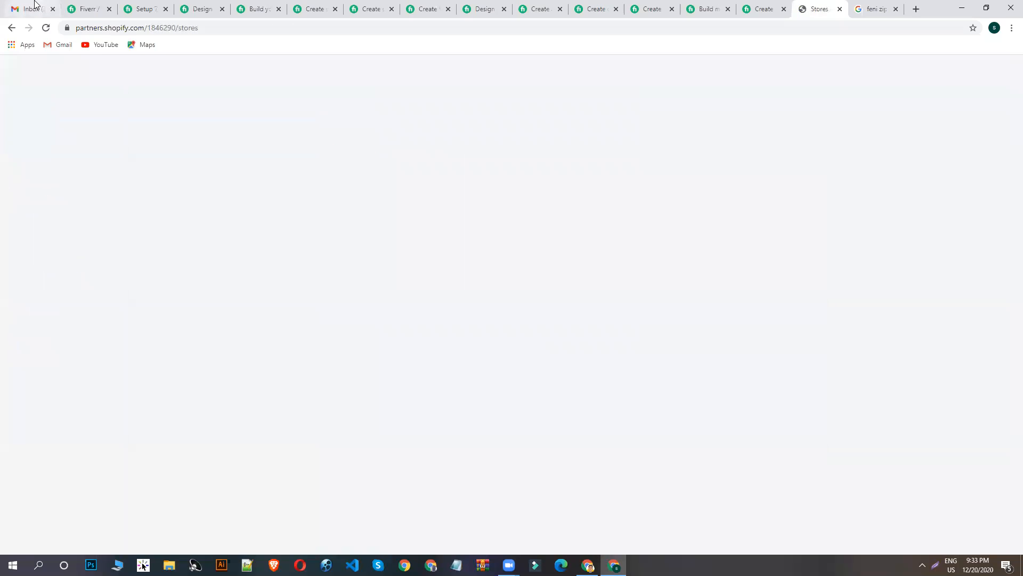
{"action": "left_click", "coordinate": [59, 6]}
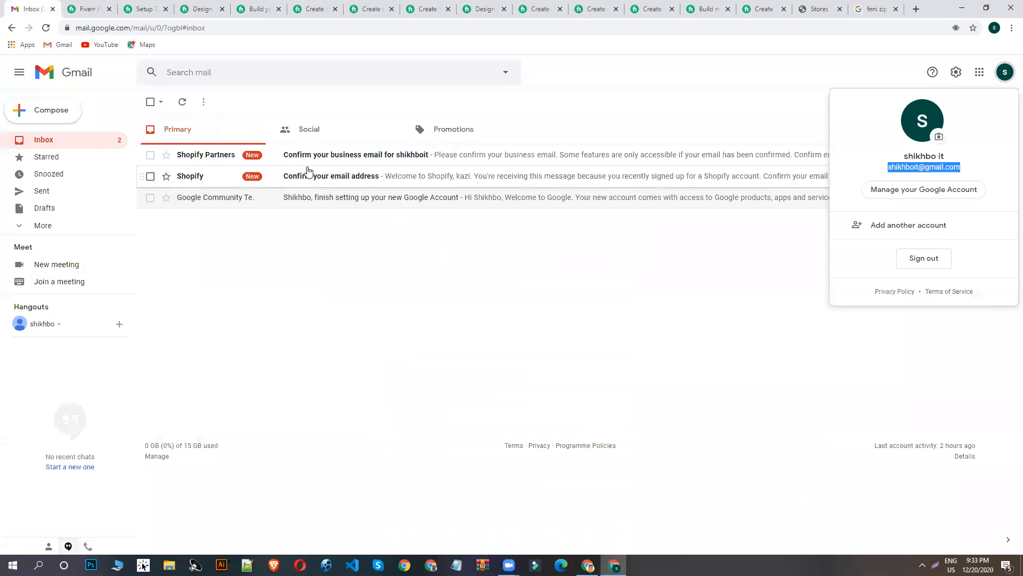
{"action": "left_click", "coordinate": [349, 183]}
{"action": "left_click", "coordinate": [348, 181]}
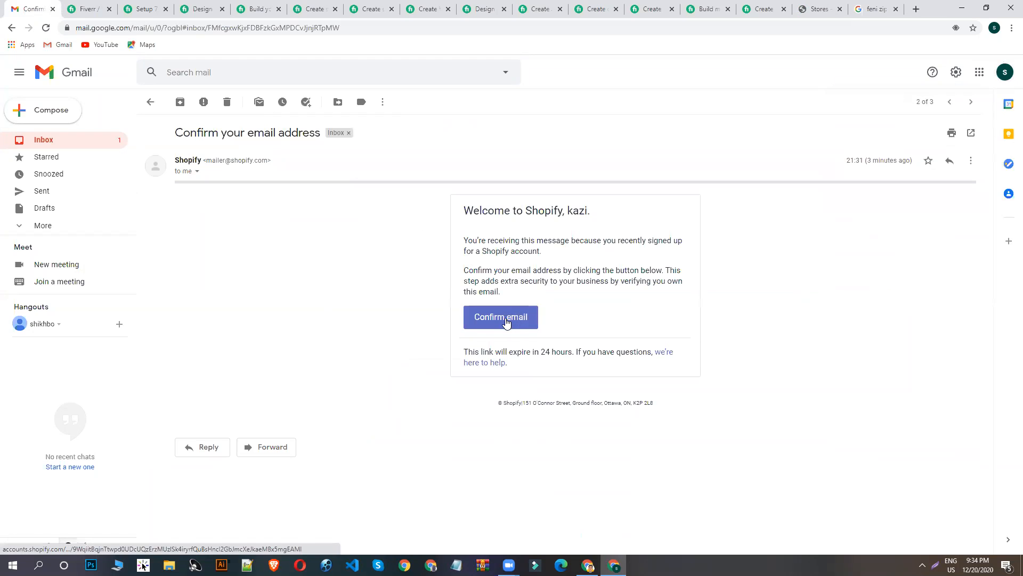
{"action": "left_click", "coordinate": [508, 321]}
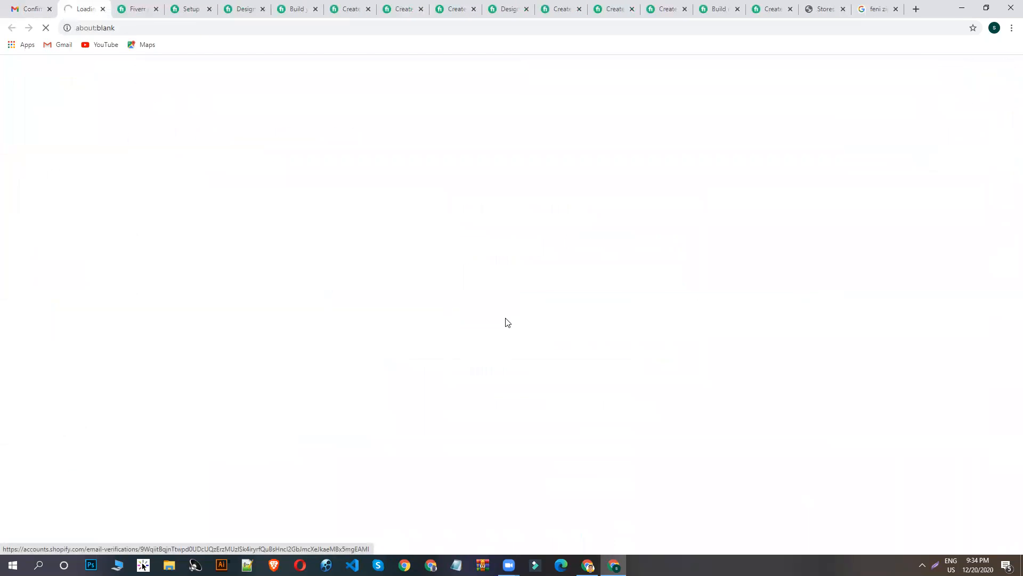
- Close all the Fiverr gig tabs, keeping the Gmail, Shopify and Google search tabs open
{"action": "left_click", "coordinate": [158, 10]}
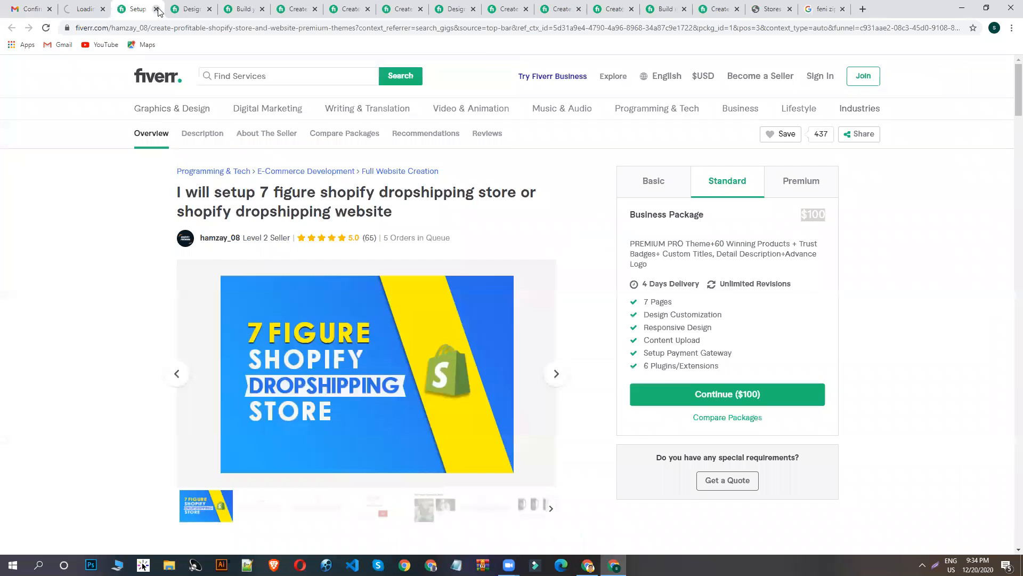
{"action": "left_click", "coordinate": [158, 10]}
{"action": "left_click", "coordinate": [157, 11]}
{"action": "left_click", "coordinate": [158, 11]}
{"action": "left_click", "coordinate": [158, 10]}
{"action": "left_click", "coordinate": [158, 10]}
{"action": "left_click", "coordinate": [158, 10]}
{"action": "left_click", "coordinate": [158, 10]}
{"action": "left_click", "coordinate": [157, 10]}
{"action": "left_click", "coordinate": [157, 10]}
{"action": "left_click", "coordinate": [157, 10]}
{"action": "left_click", "coordinate": [158, 10]}
{"action": "left_click", "coordinate": [158, 10]}
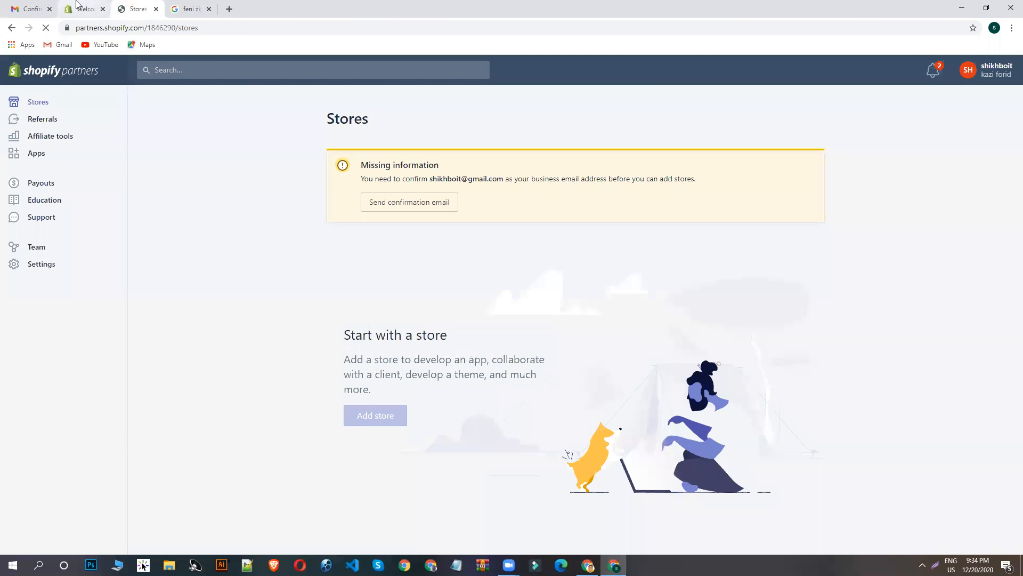
- Confirm the business email from the Shopify Partners message in Gmail, and start adding a store in the partner dashboard
{"action": "left_click", "coordinate": [93, 5]}
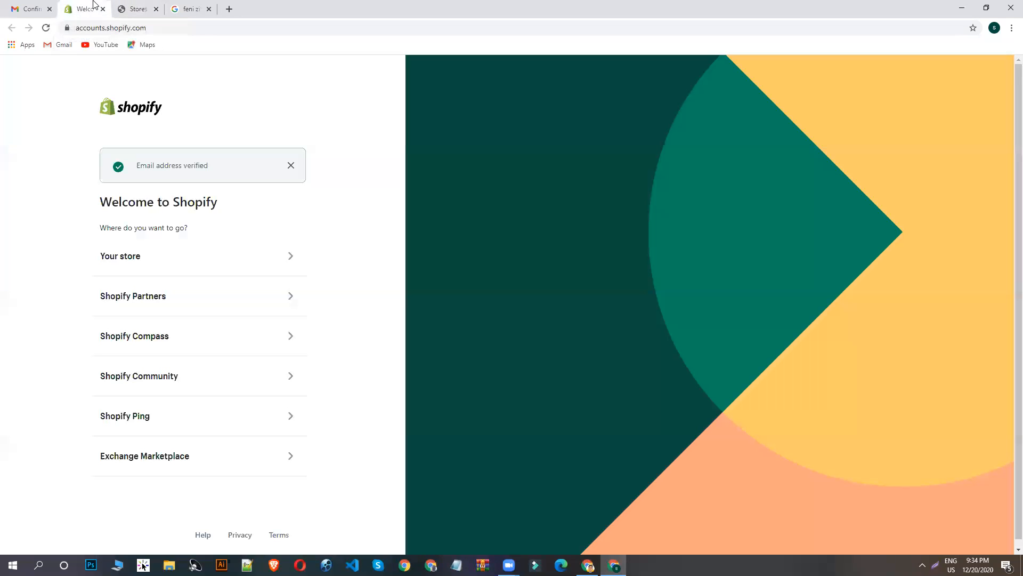
{"action": "left_click", "coordinate": [89, 7]}
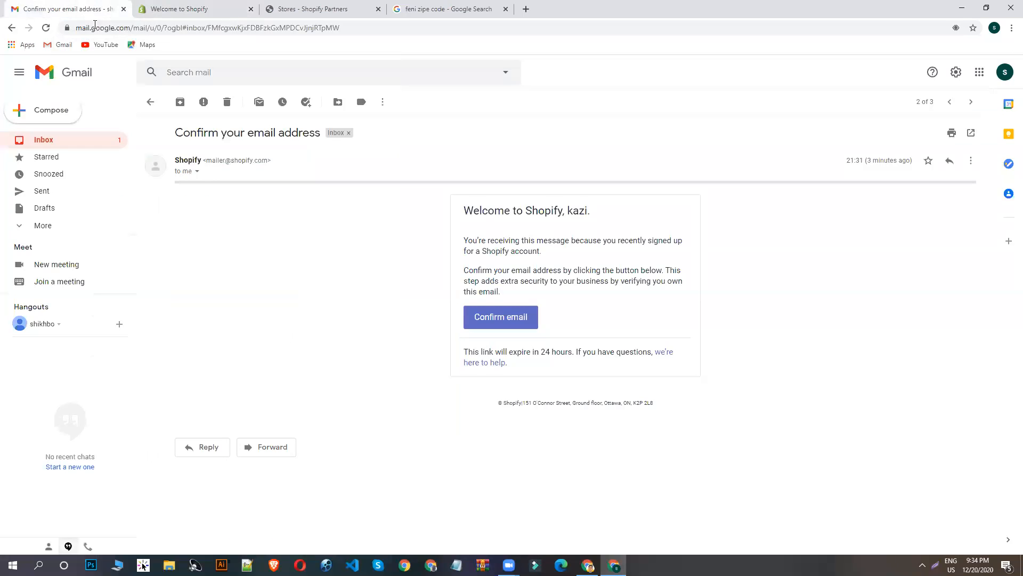
{"action": "left_click", "coordinate": [59, 140]}
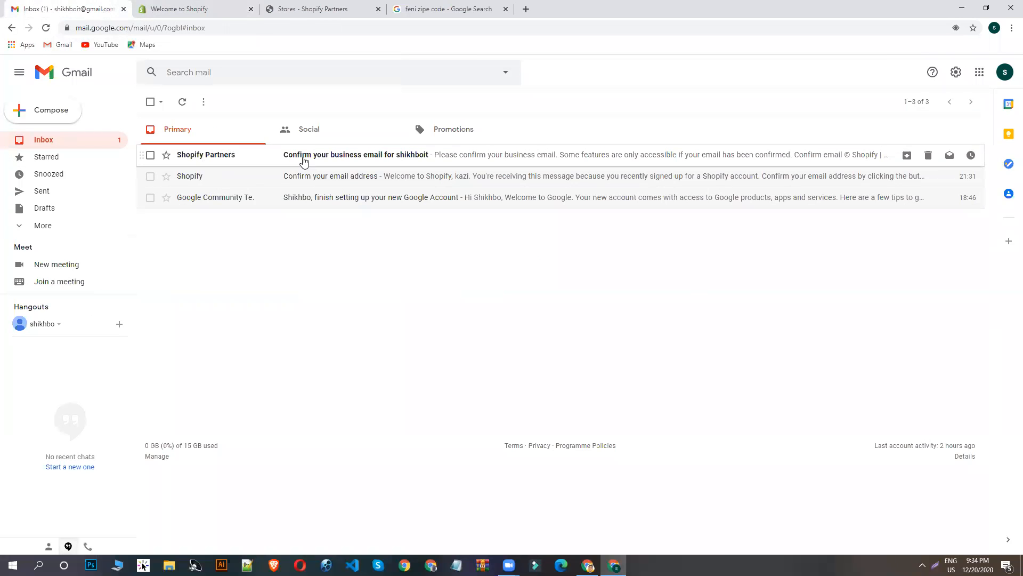
{"action": "left_click", "coordinate": [304, 160]}
{"action": "left_click", "coordinate": [503, 265]}
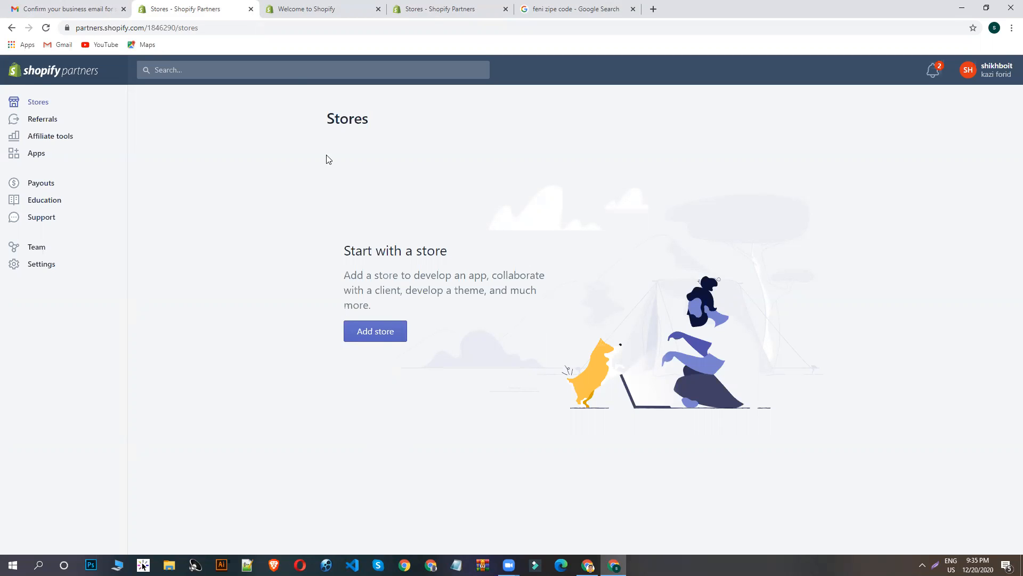
{"action": "left_click", "coordinate": [375, 335]}
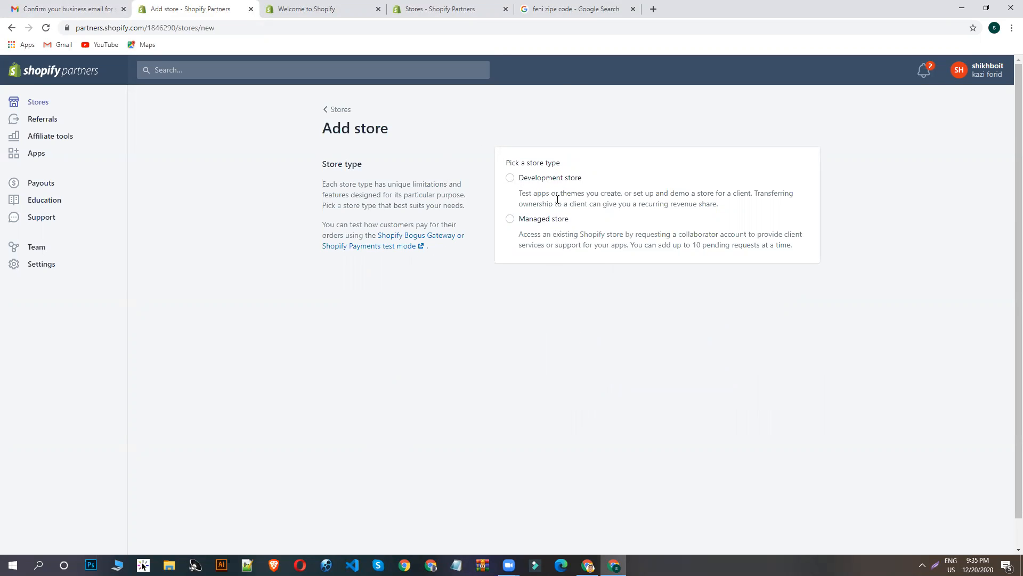
- Try the Managed store type and review its store URL, permissions and message fields
{"action": "left_click", "coordinate": [551, 220]}
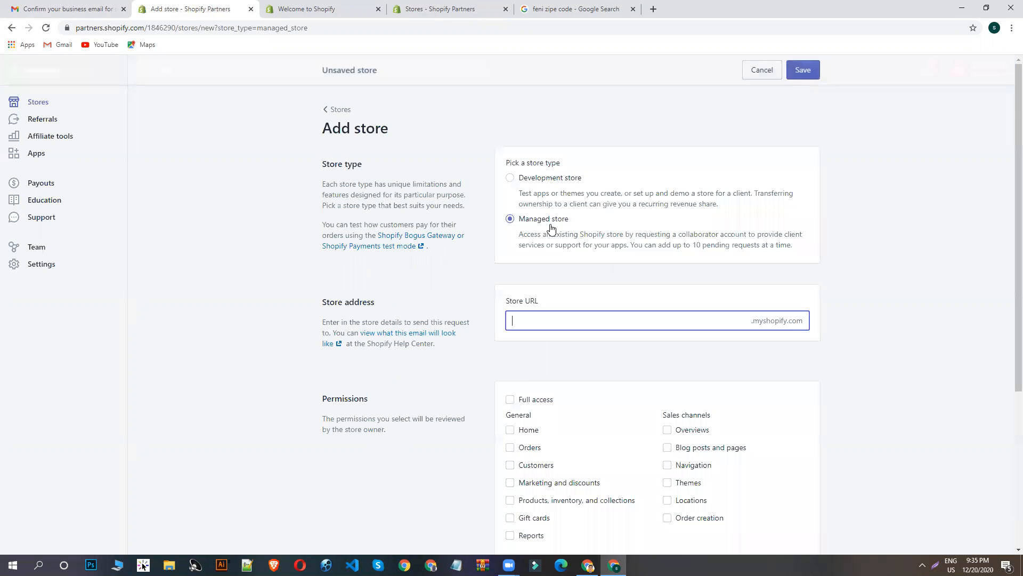
{"action": "scroll", "coordinate": [624, 270], "scroll_direction": "down", "scroll_amount": 1}
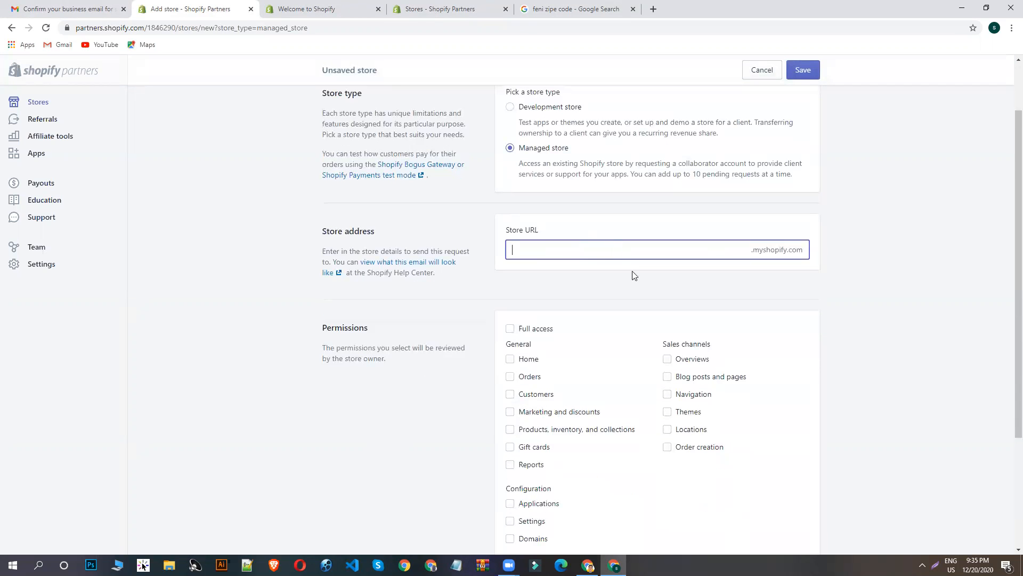
{"action": "scroll", "coordinate": [633, 276], "scroll_direction": "down", "scroll_amount": 2}
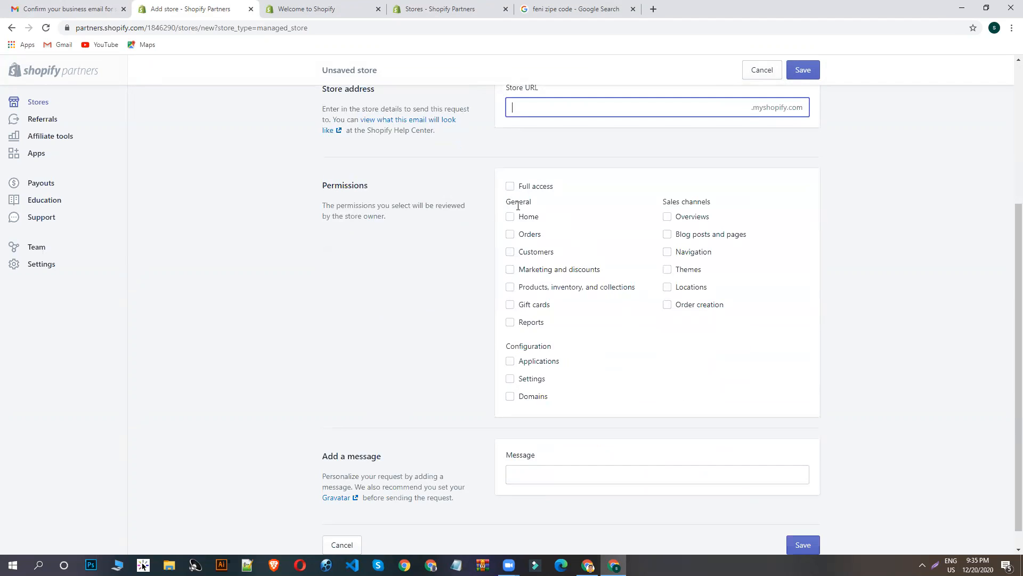
{"action": "scroll", "coordinate": [603, 297], "scroll_direction": "up", "scroll_amount": 3}
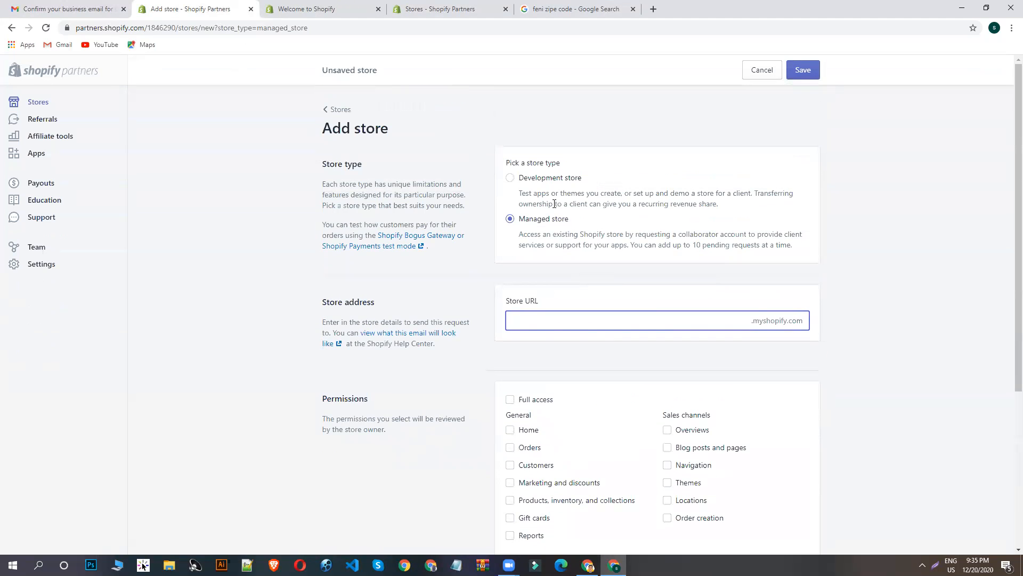
- Choose Development store as the store type and name the store "shikhboit"
{"action": "left_click", "coordinate": [532, 183]}
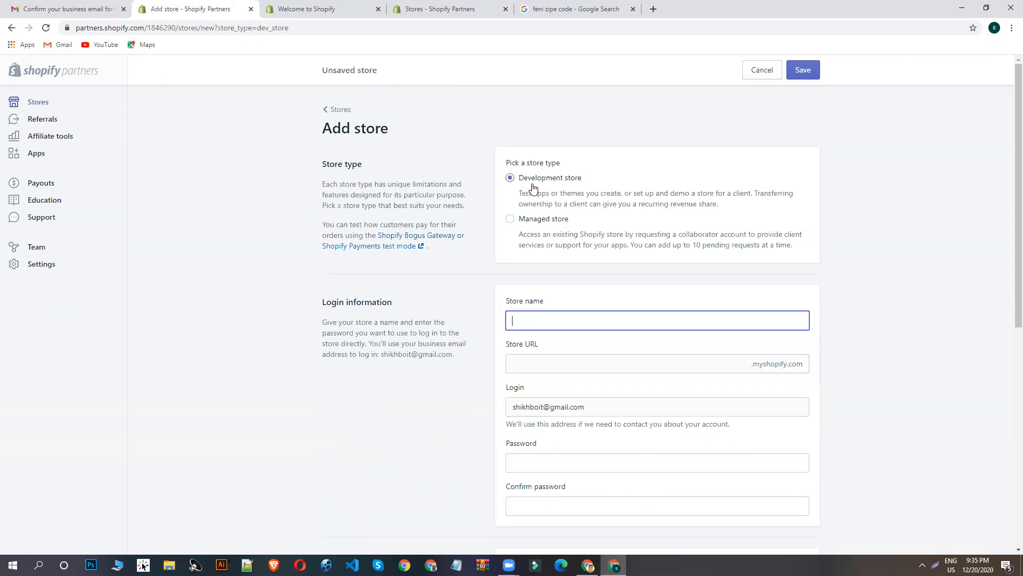
{"action": "scroll", "coordinate": [533, 186], "scroll_direction": "down", "scroll_amount": 2}
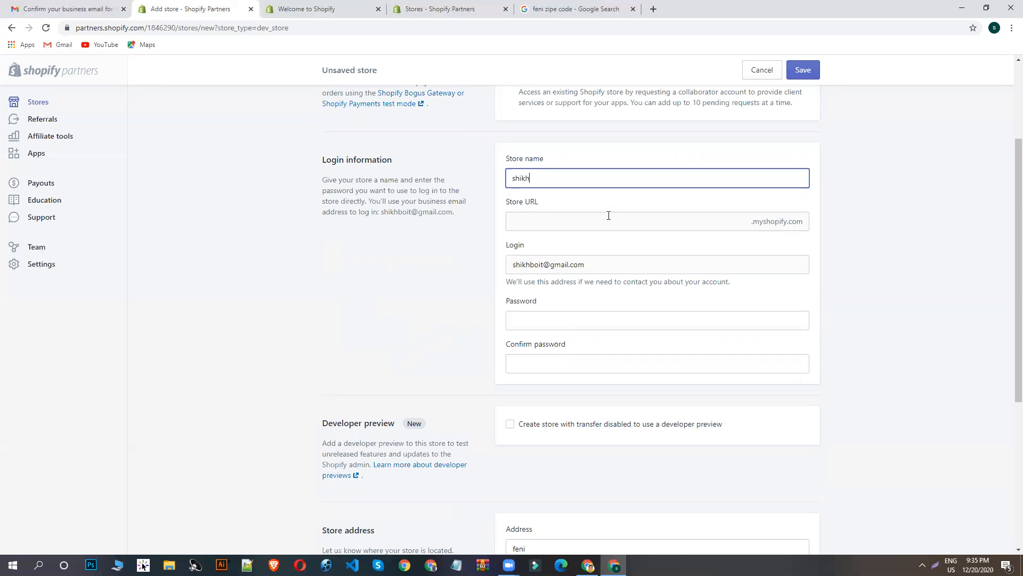
{"action": "type", "text": "it"}
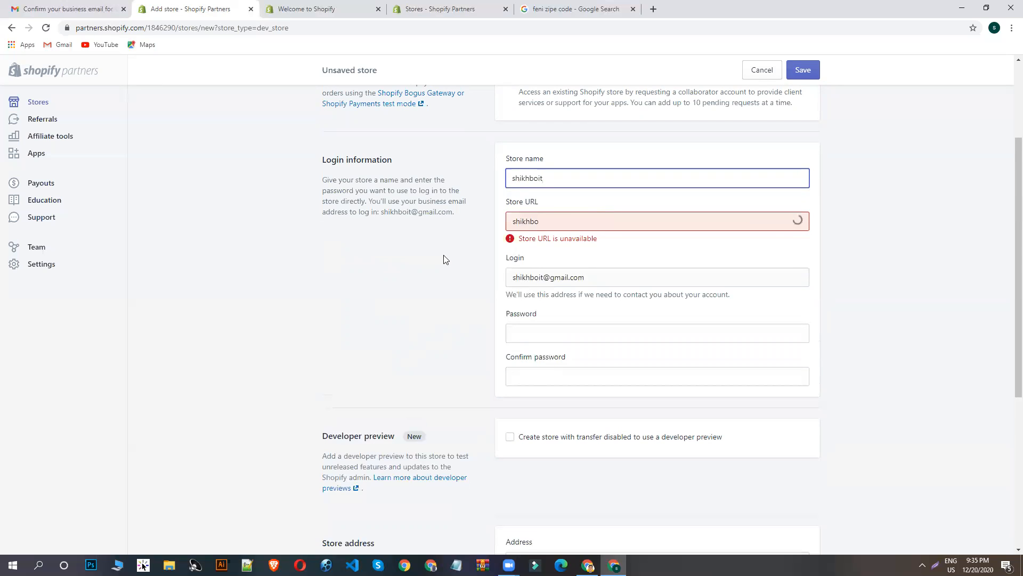
{"action": "left_click", "coordinate": [326, 291]}
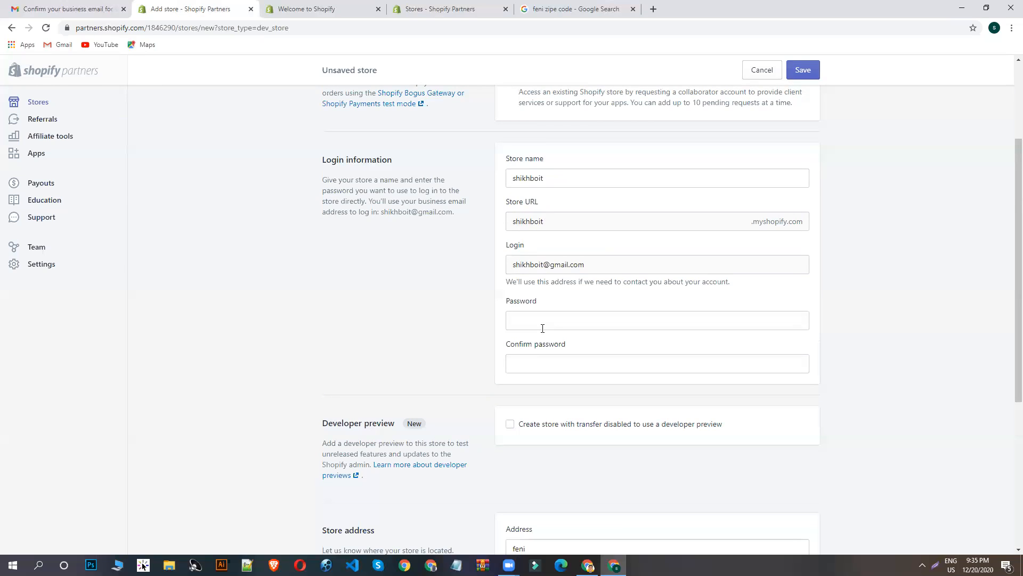
- Enter the store's login password and repeat it in the confirmation field
{"action": "left_click", "coordinate": [569, 324]}
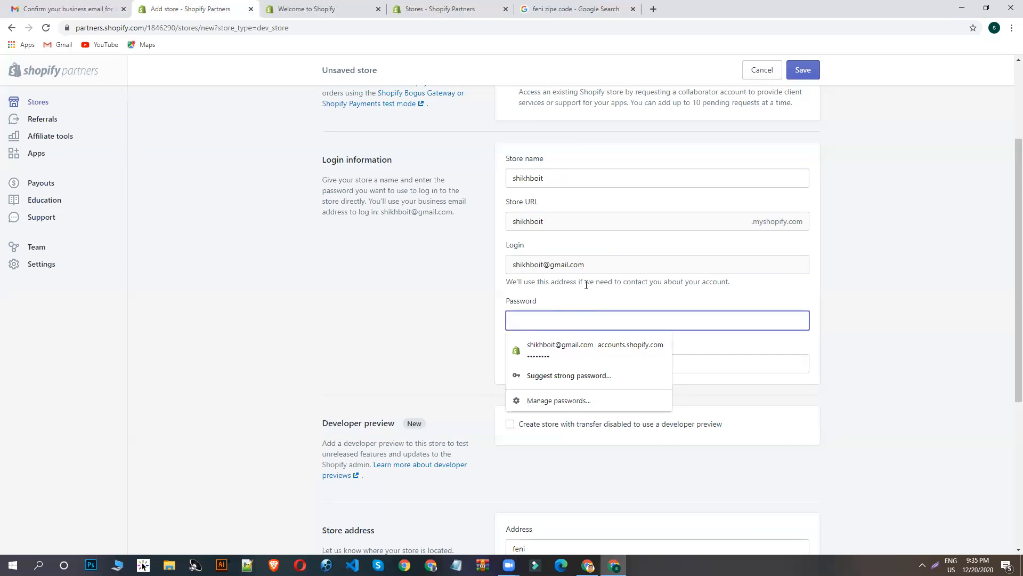
{"action": "left_click", "coordinate": [437, 332]}
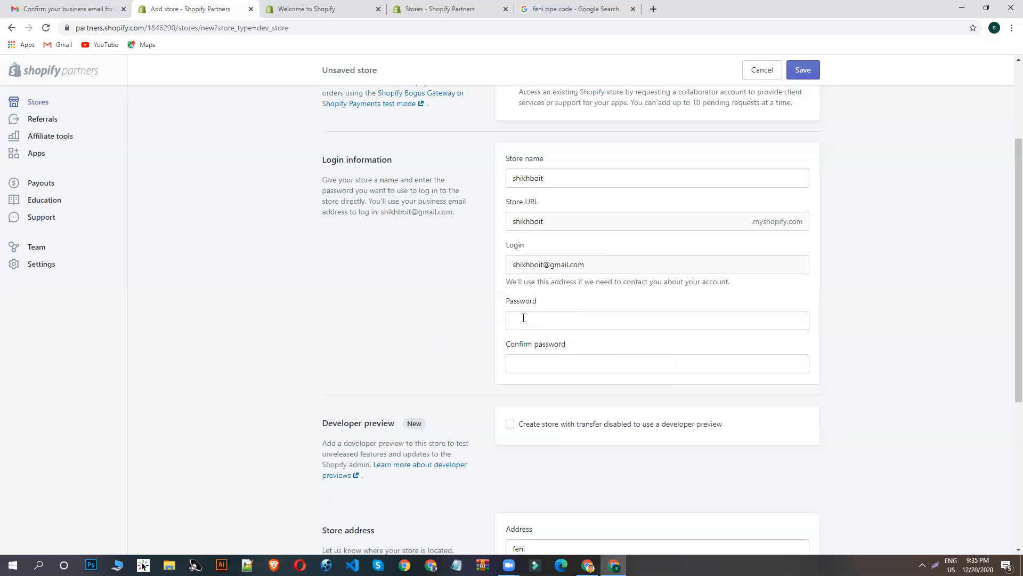
{"action": "left_click", "coordinate": [547, 320]}
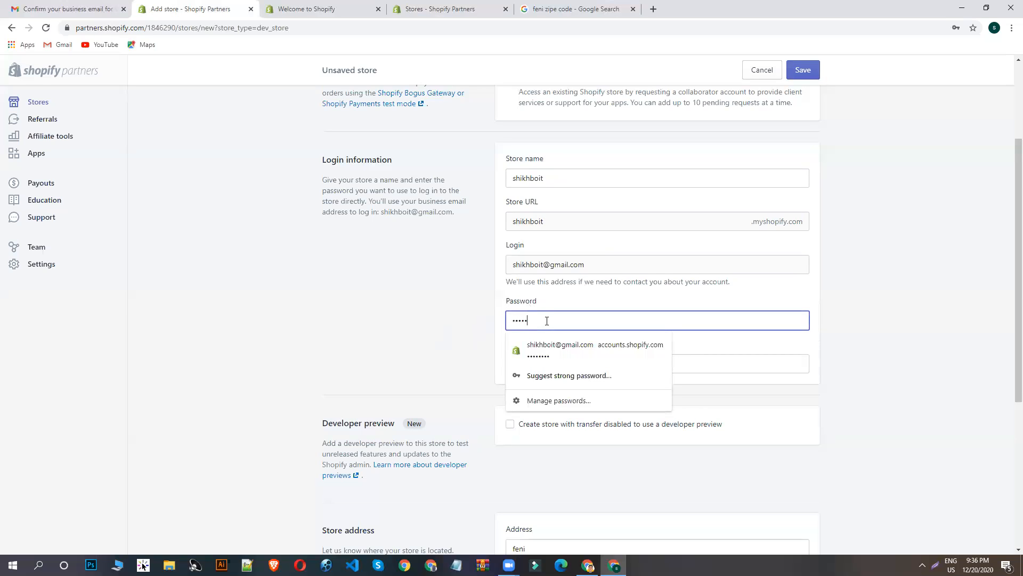
{"action": "left_click", "coordinate": [487, 338]}
{"action": "left_click", "coordinate": [572, 361]}
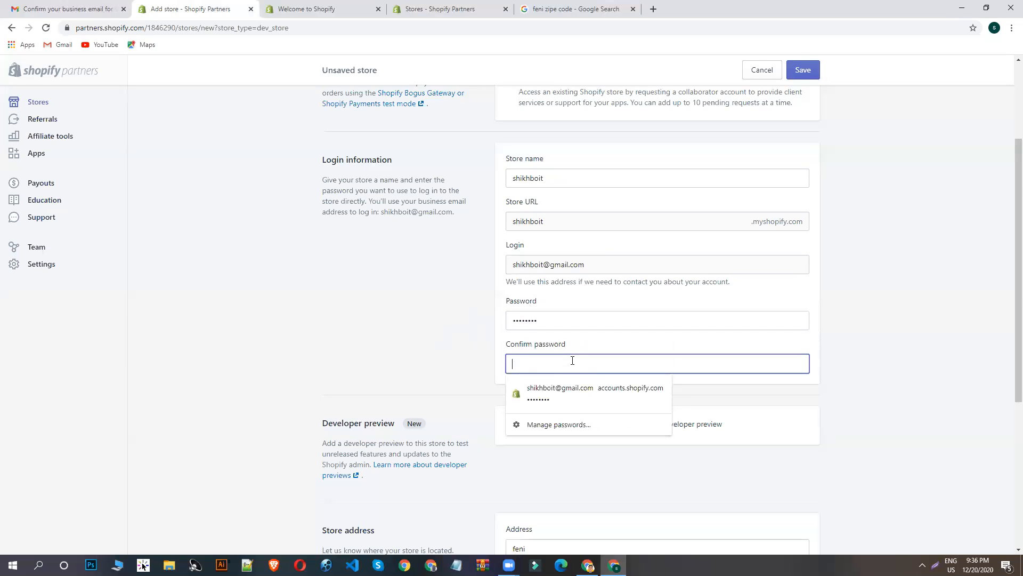
{"action": "type", "text": "••••••••"}
- Review the prefilled store address, set the store purpose to "I'm just playing around", and save the development store
{"action": "scroll", "coordinate": [401, 281], "scroll_direction": "down", "scroll_amount": 4}
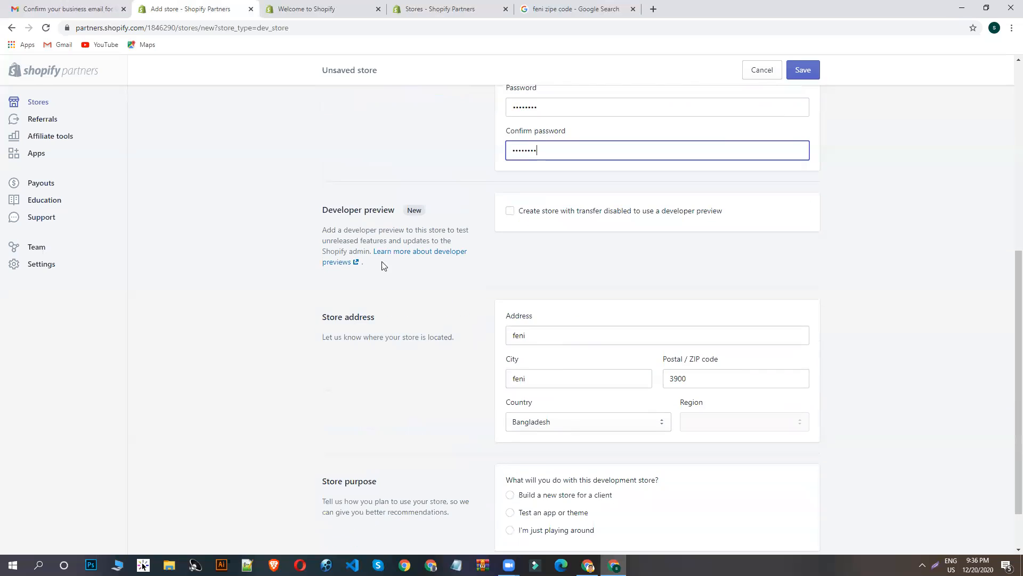
{"action": "scroll", "coordinate": [544, 233], "scroll_direction": "down", "scroll_amount": 1}
{"action": "left_click", "coordinate": [549, 280]}
{"action": "left_click", "coordinate": [393, 336]}
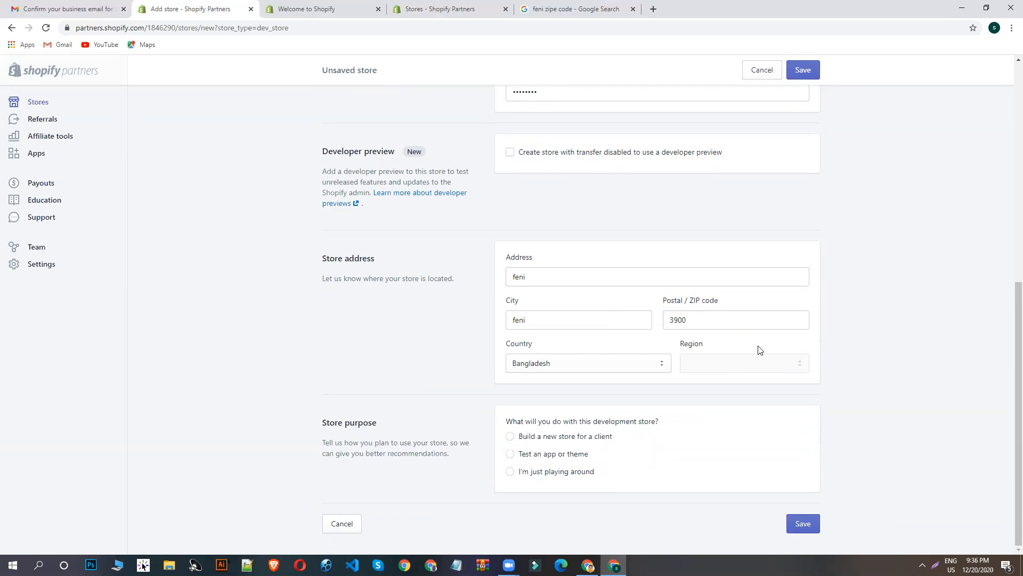
{"action": "left_click", "coordinate": [552, 473]}
{"action": "key", "text": "Return"}
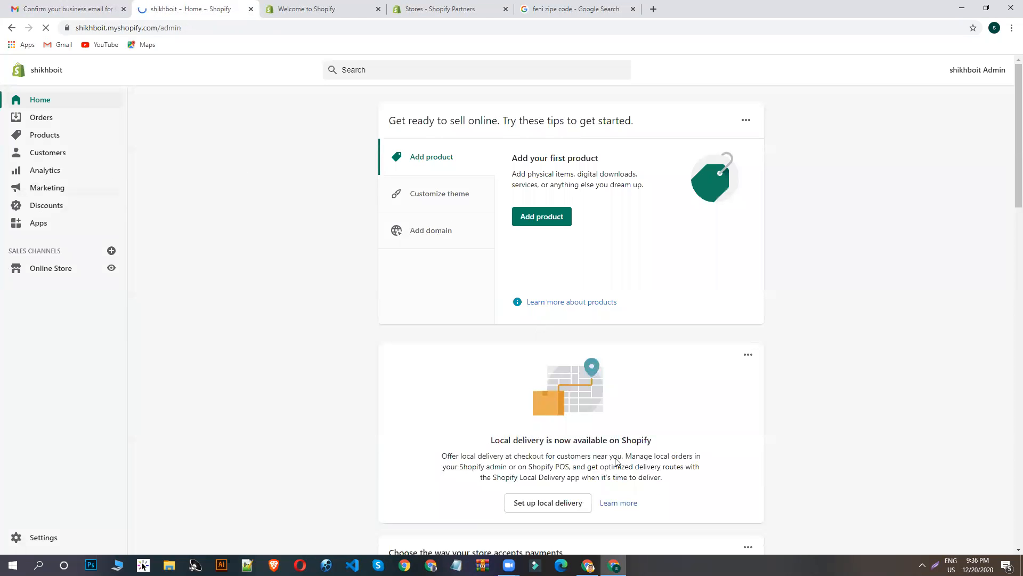
- Look through the new store's admin home, Orders and Themes pages, and open the store password settings
{"action": "scroll", "coordinate": [165, 136], "scroll_direction": "down", "scroll_amount": 3}
{"action": "scroll", "coordinate": [209, 250], "scroll_direction": "up", "scroll_amount": 3}
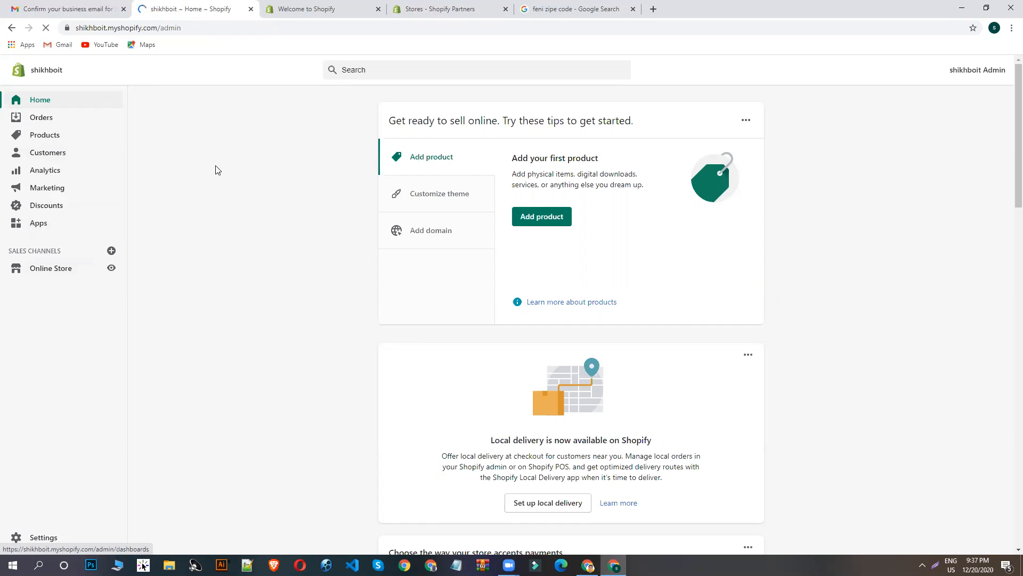
{"action": "left_click", "coordinate": [42, 121]}
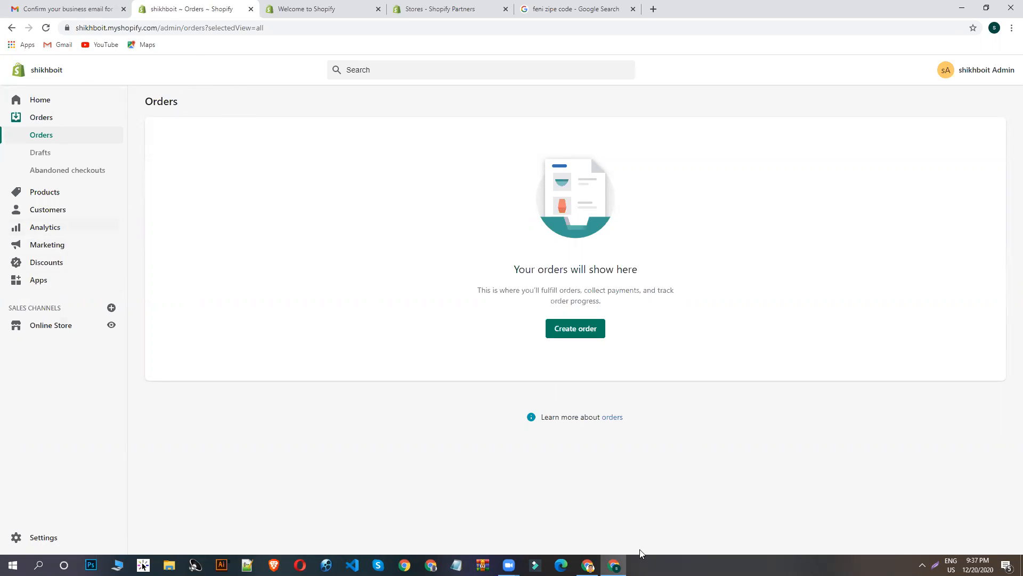
{"action": "left_click", "coordinate": [48, 330]}
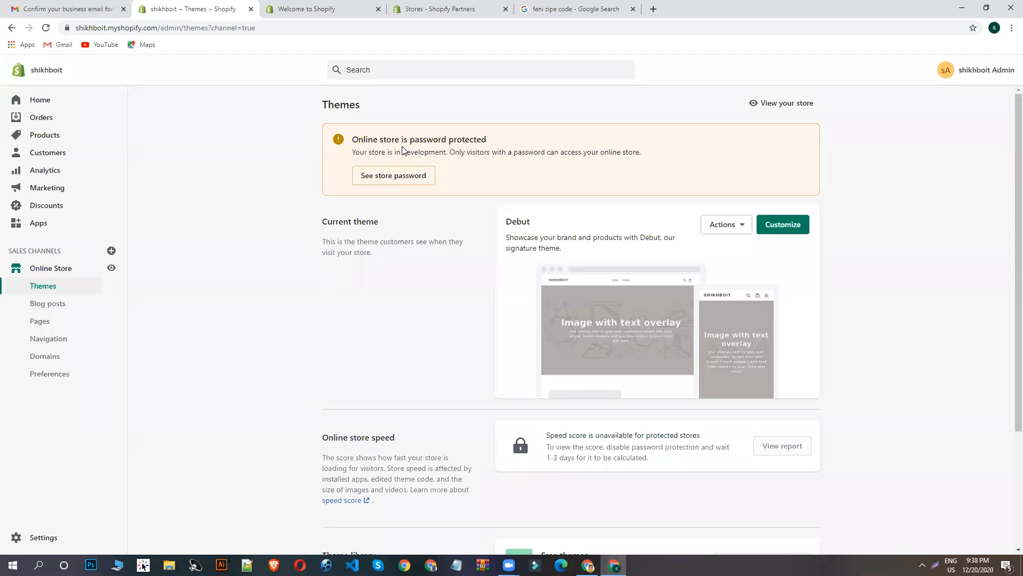
{"action": "left_click", "coordinate": [406, 177]}
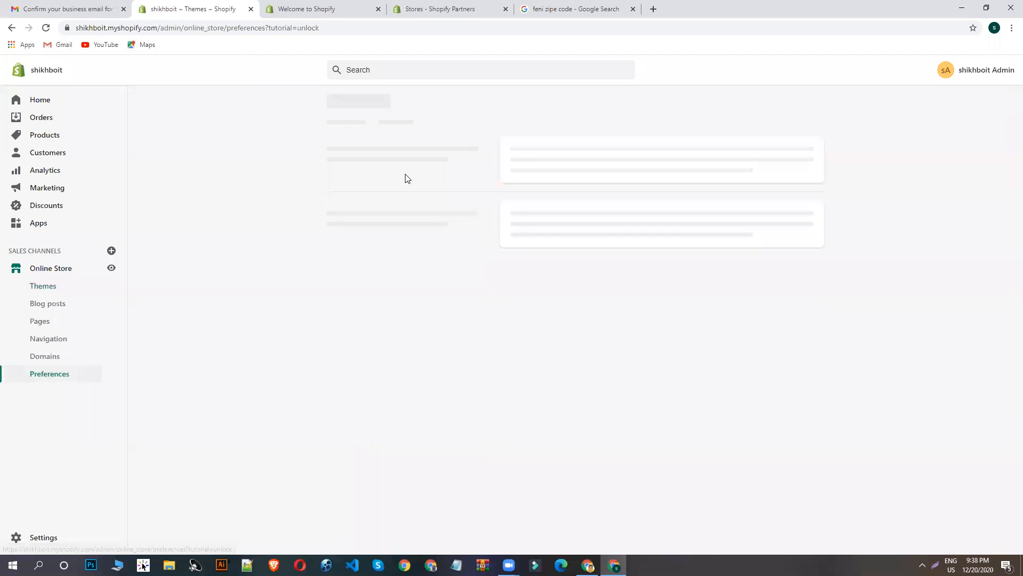
- Preview the online storefront, look over its home page sections, and return to the store's password protection preferences
{"action": "left_click", "coordinate": [110, 268]}
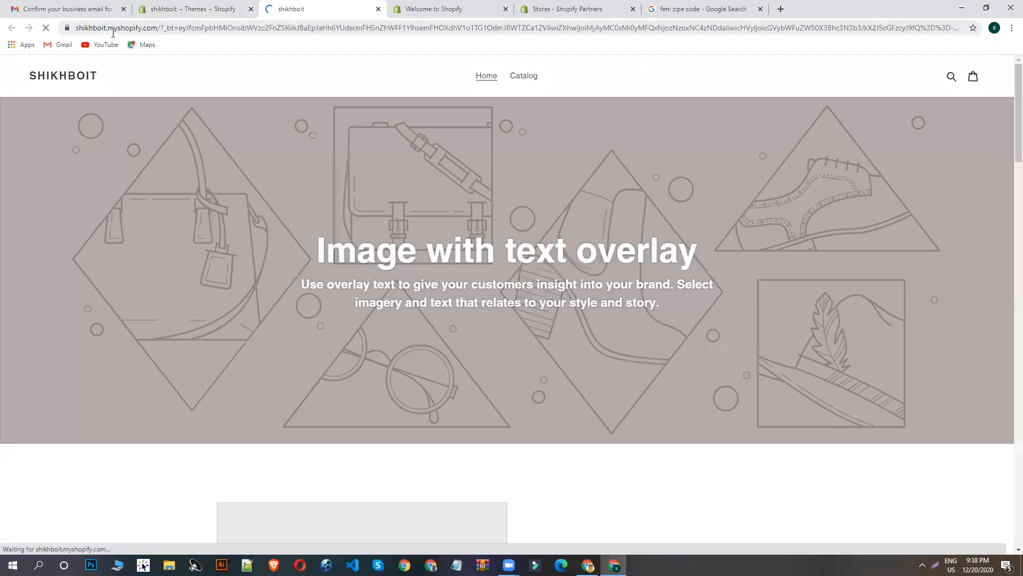
{"action": "scroll", "coordinate": [485, 187], "scroll_direction": "down", "scroll_amount": 5}
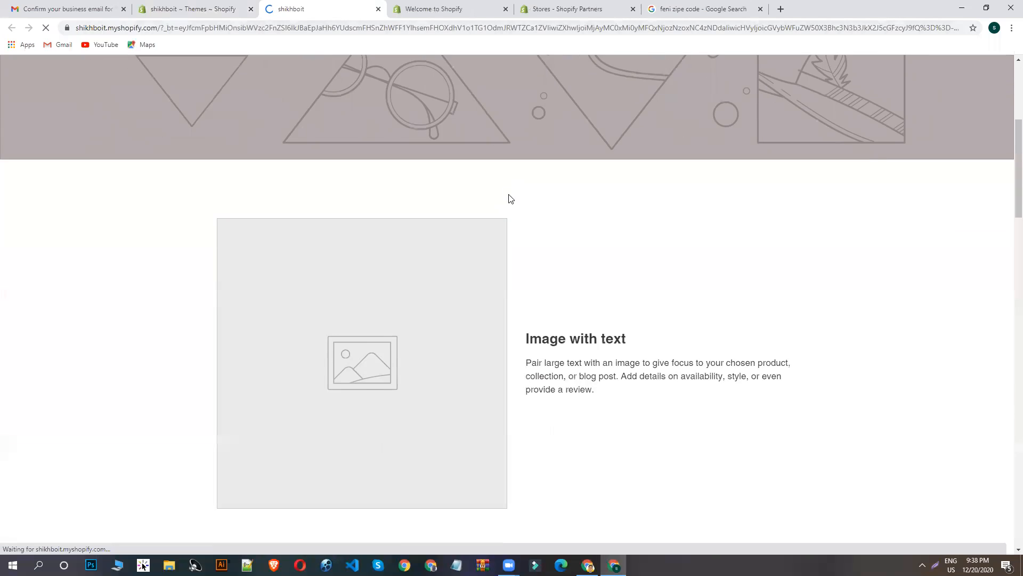
{"action": "scroll", "coordinate": [509, 198], "scroll_direction": "down", "scroll_amount": 20}
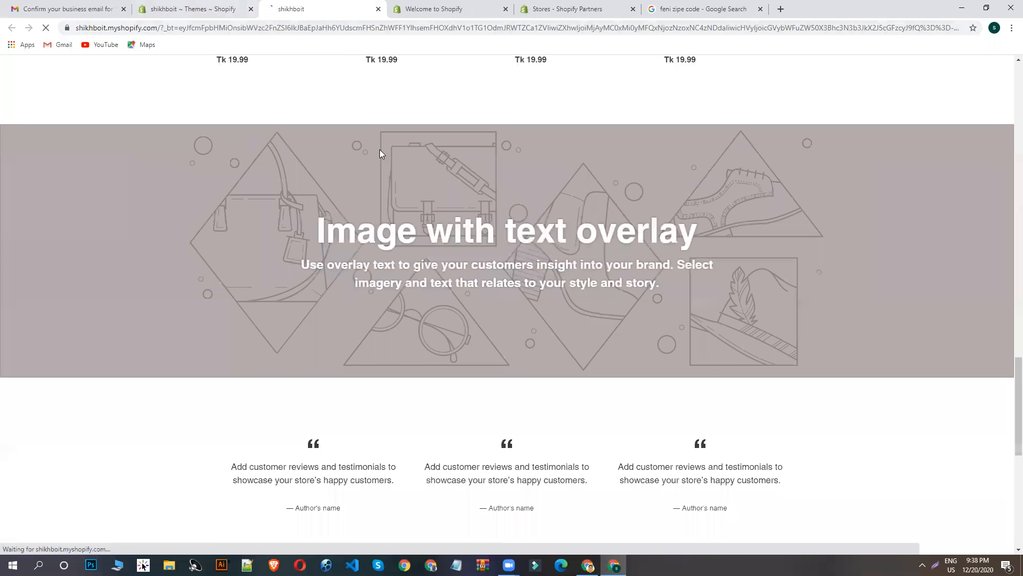
{"action": "scroll", "coordinate": [395, 176], "scroll_direction": "up", "scroll_amount": 6}
{"action": "scroll", "coordinate": [372, 179], "scroll_direction": "up", "scroll_amount": 18}
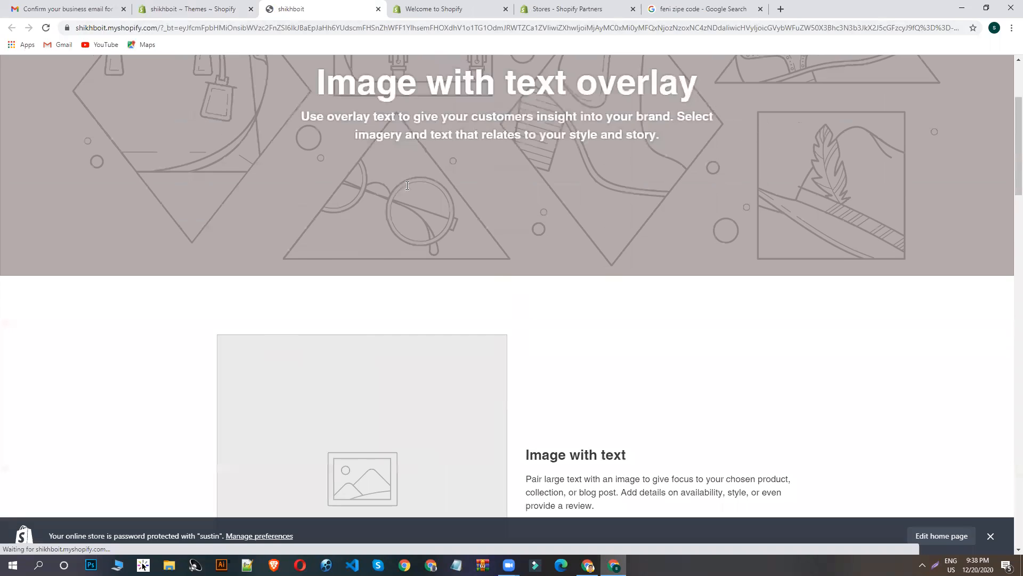
{"action": "left_click", "coordinate": [223, 6]}
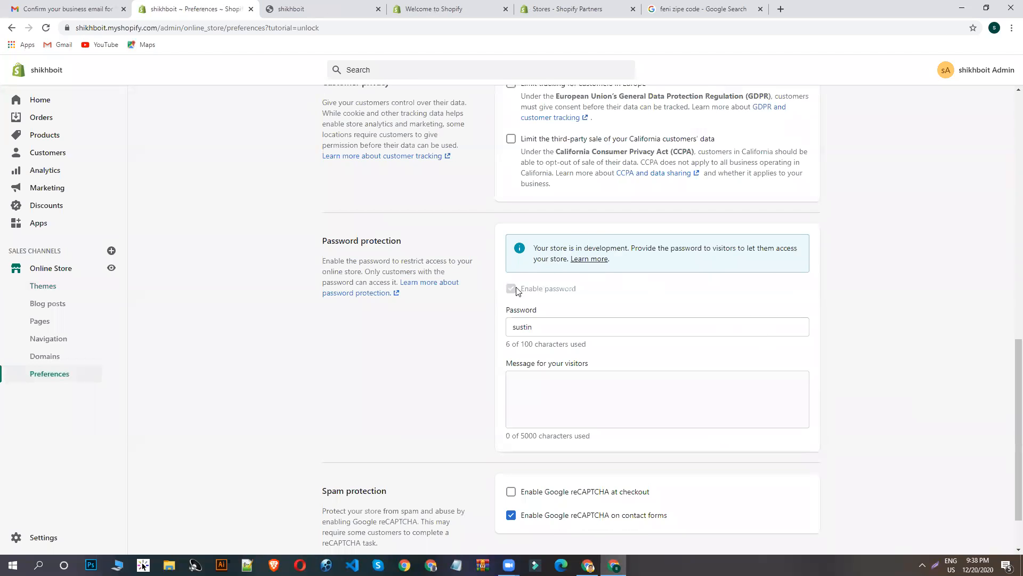
- Replace the storefront password in the password protection settings with a new one and save the preferences
{"action": "scroll", "coordinate": [578, 319], "scroll_direction": "up", "scroll_amount": 3}
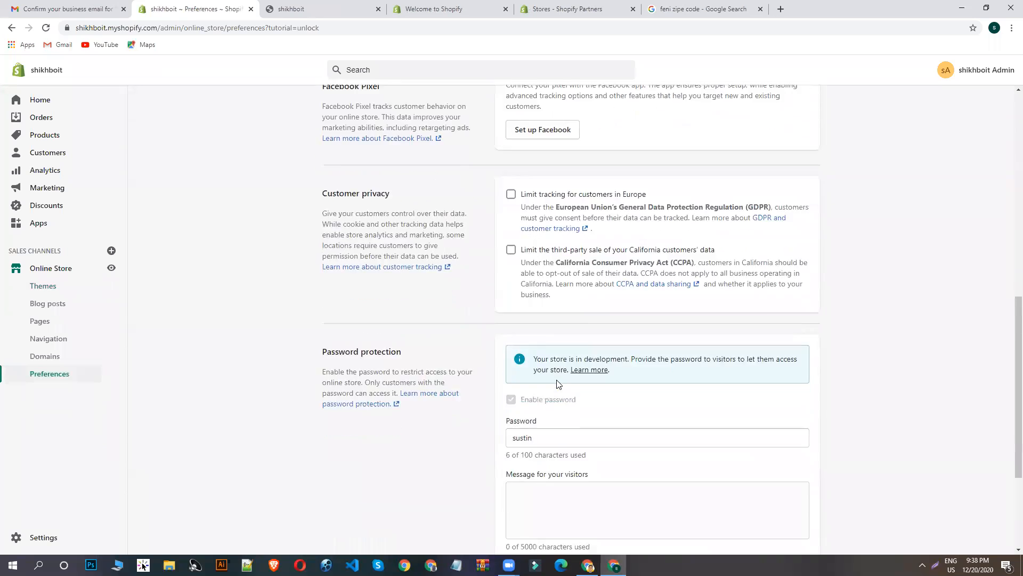
{"action": "scroll", "coordinate": [551, 346], "scroll_direction": "down", "scroll_amount": 4}
{"action": "left_click_drag", "start_coordinate": [542, 267], "coordinate": [464, 258]}
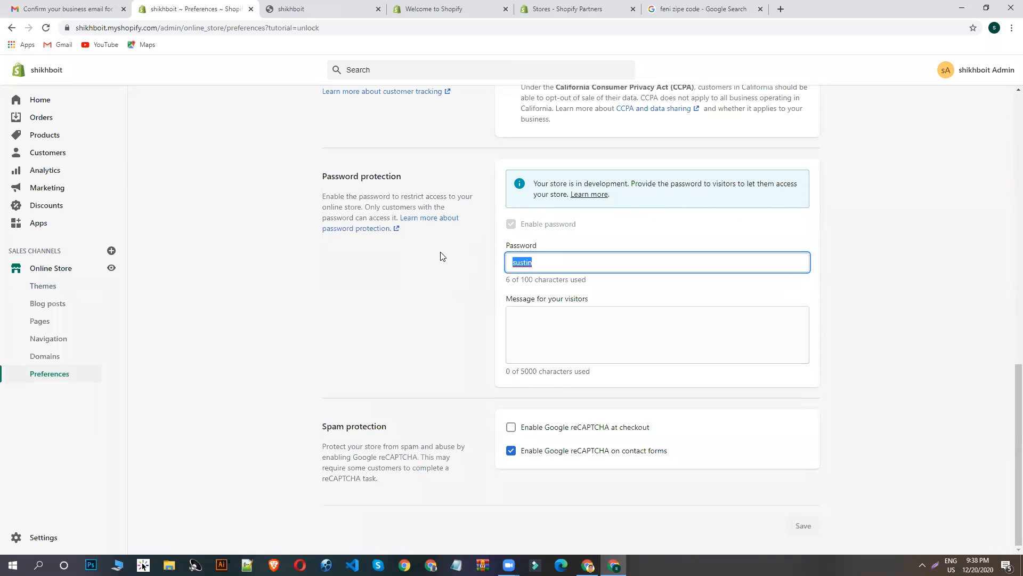
{"action": "left_click", "coordinate": [547, 265]}
{"action": "left_click_drag", "start_coordinate": [558, 259], "coordinate": [442, 264]}
{"action": "left_click", "coordinate": [537, 261]}
{"action": "left_click_drag", "start_coordinate": [543, 264], "coordinate": [447, 269]}
{"action": "left_click", "coordinate": [534, 259]}
{"action": "left_click_drag", "start_coordinate": [546, 270], "coordinate": [475, 265]}
{"action": "type", "text": "123"}
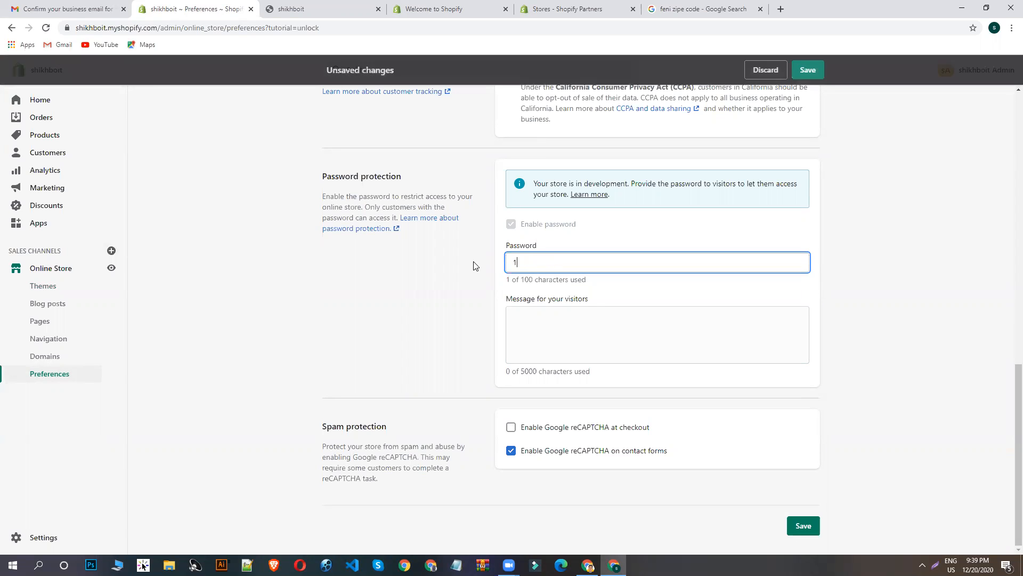
{"action": "left_click", "coordinate": [807, 70]}
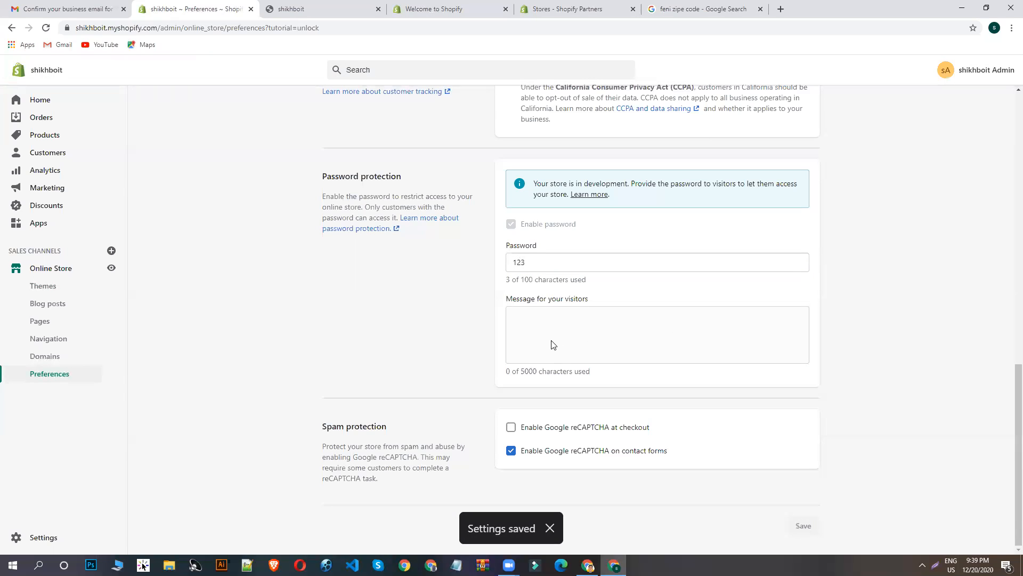
- Open the online store's Themes page and look over the current Debut theme and the theme library
{"action": "scroll", "coordinate": [503, 281], "scroll_direction": "up", "scroll_amount": 15}
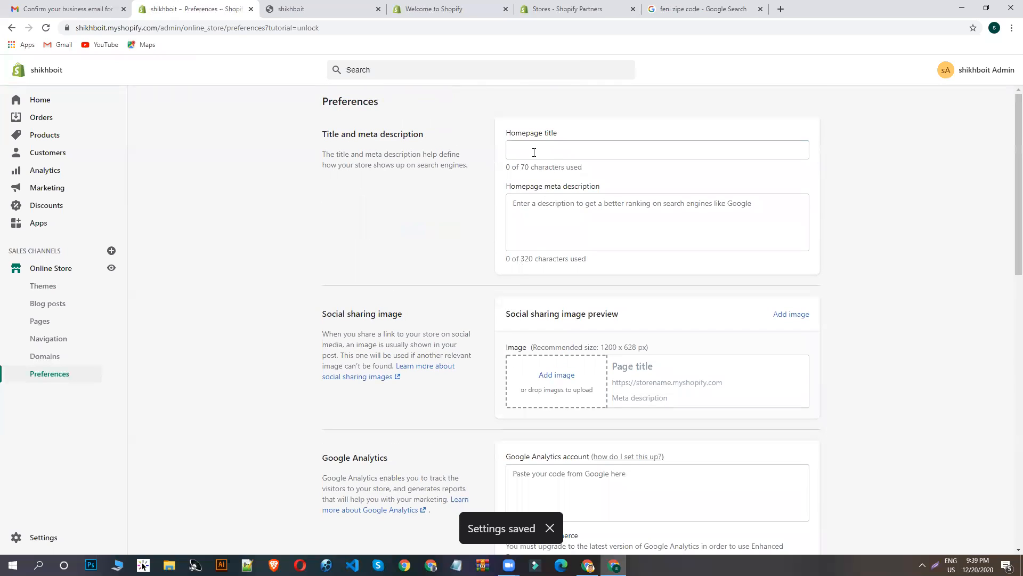
{"action": "left_click", "coordinate": [45, 287]}
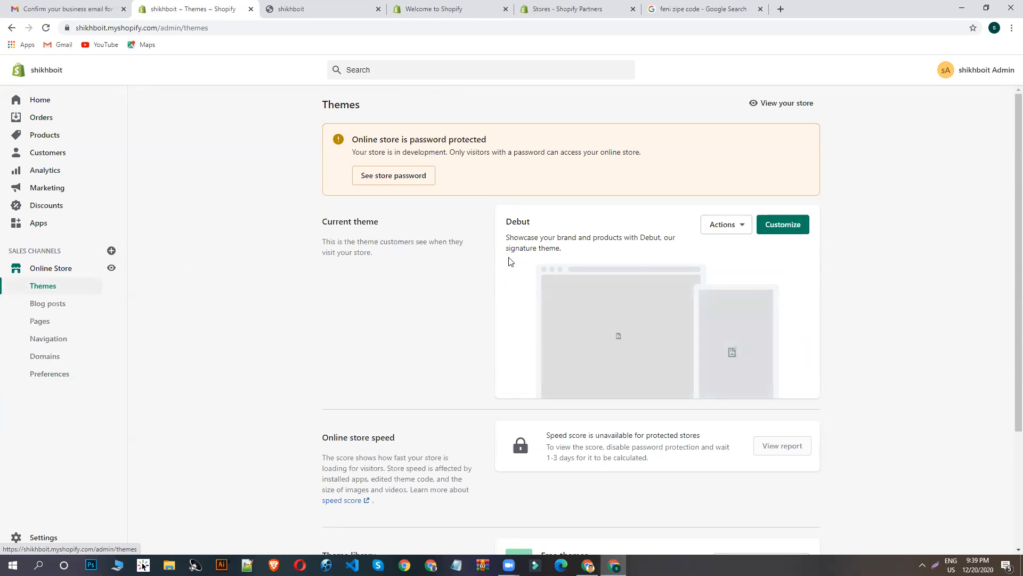
{"action": "left_click_drag", "start_coordinate": [514, 224], "coordinate": [498, 221]}
{"action": "left_click", "coordinate": [591, 221]}
{"action": "scroll", "coordinate": [643, 287], "scroll_direction": "down", "scroll_amount": 2}
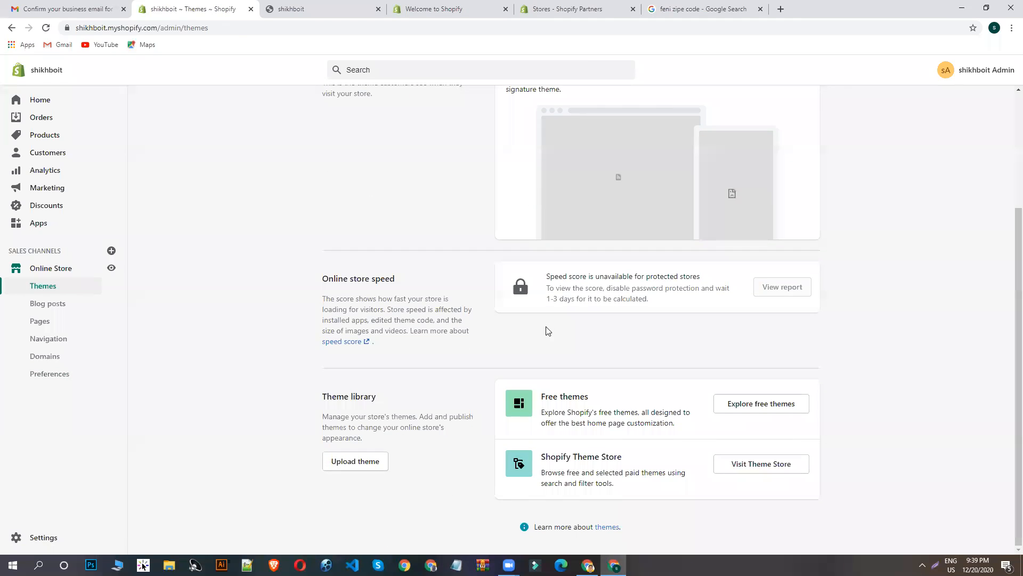
- Look through Shopify's free themes from the theme library, then close the list
{"action": "left_click", "coordinate": [768, 410]}
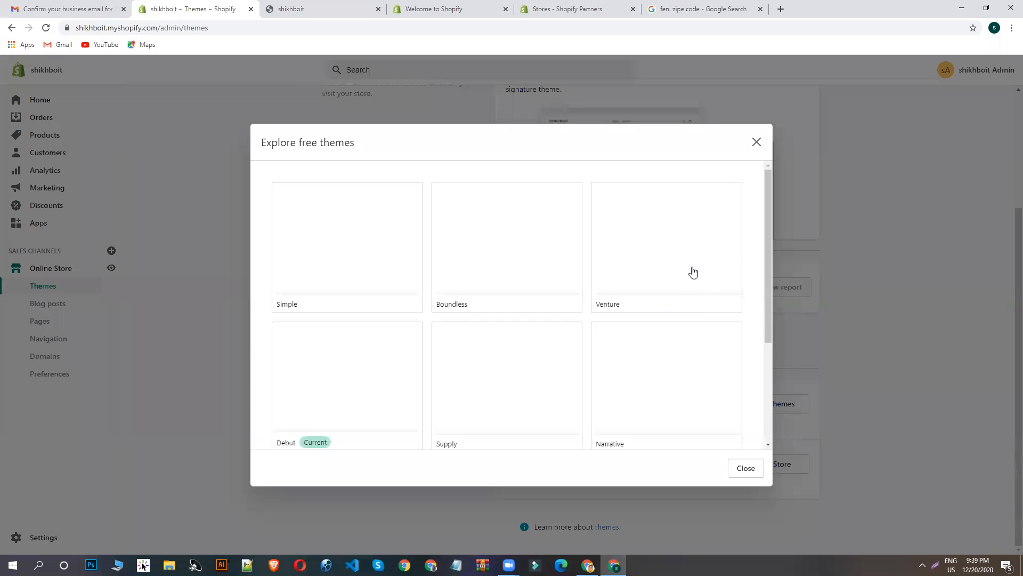
{"action": "scroll", "coordinate": [607, 267], "scroll_direction": "down", "scroll_amount": 3}
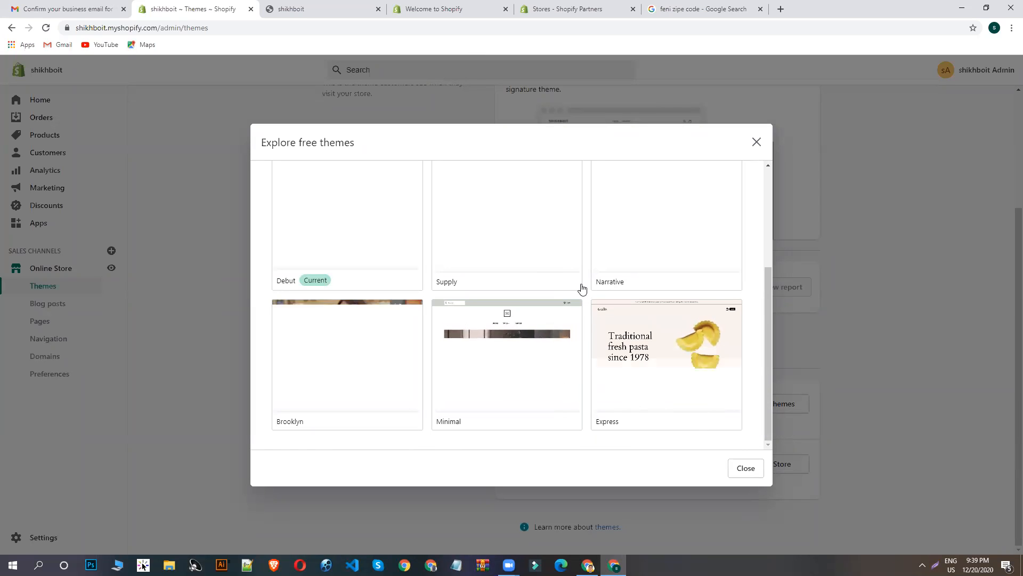
{"action": "scroll", "coordinate": [506, 336], "scroll_direction": "up", "scroll_amount": 3}
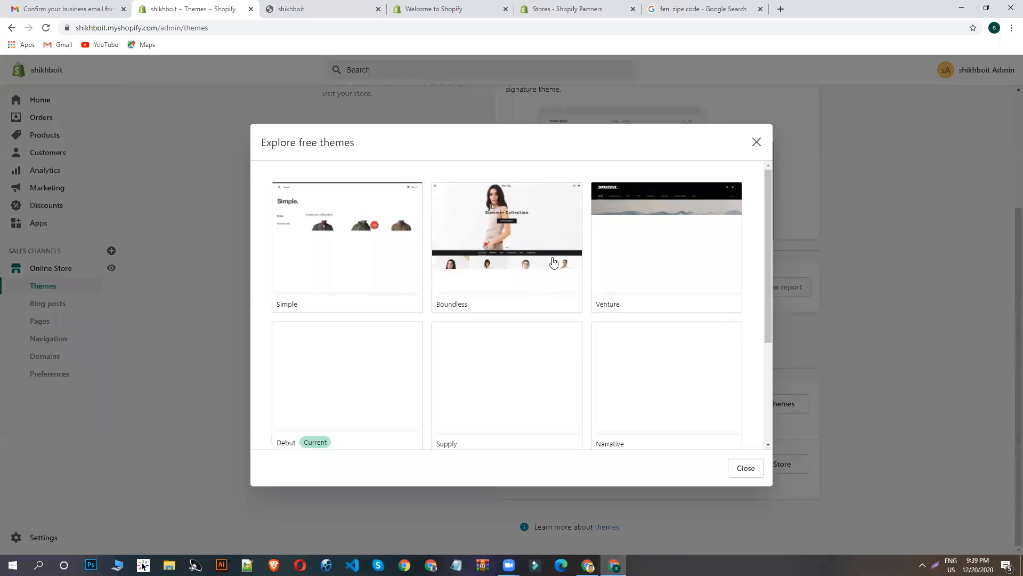
{"action": "scroll", "coordinate": [497, 309], "scroll_direction": "down", "scroll_amount": 3}
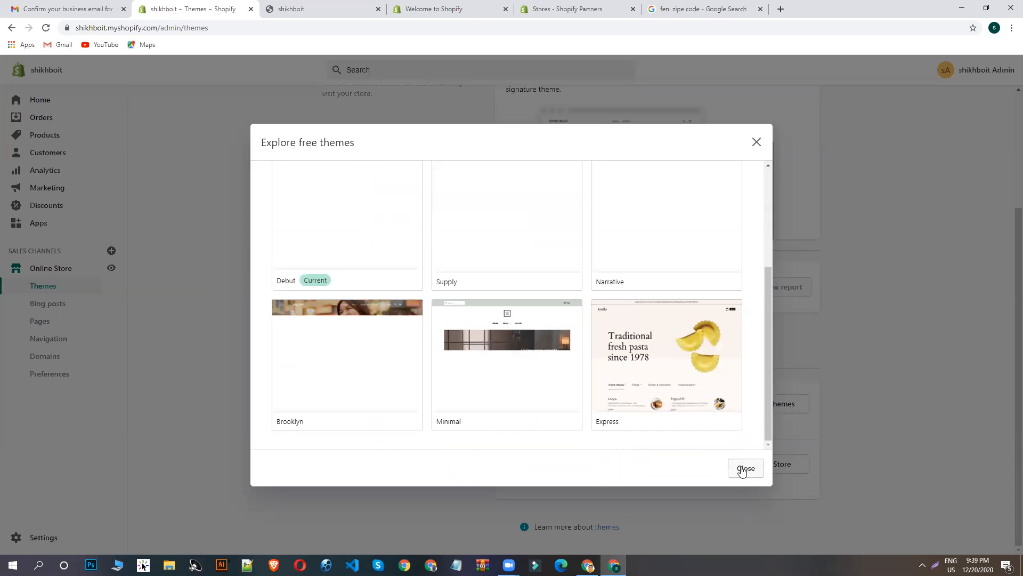
{"action": "left_click", "coordinate": [743, 469]}
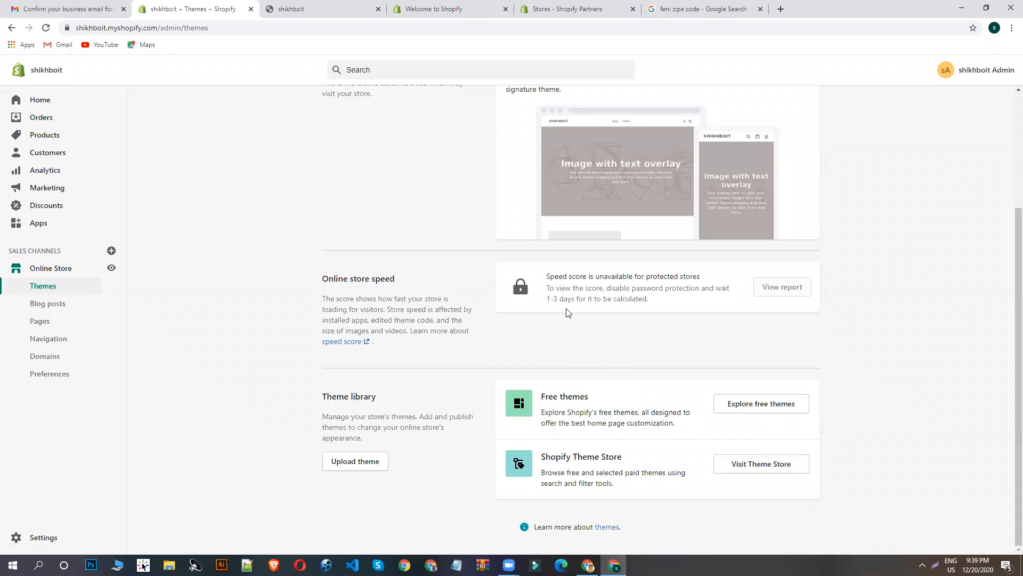
- Visit the Shopify Theme Store, list all themes, and filter them by the Paid price option
{"action": "left_click", "coordinate": [746, 466]}
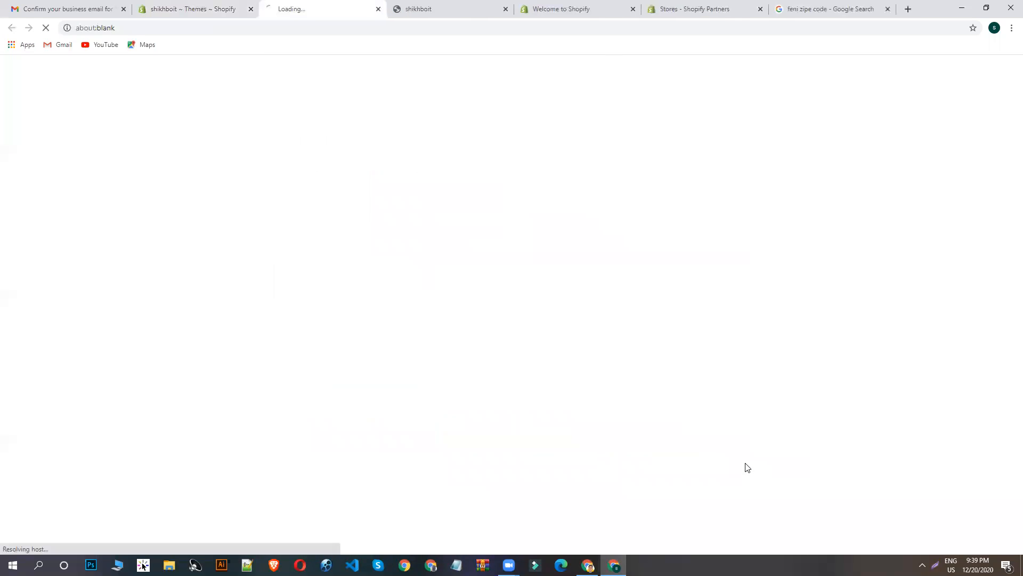
{"action": "left_click", "coordinate": [225, 7]}
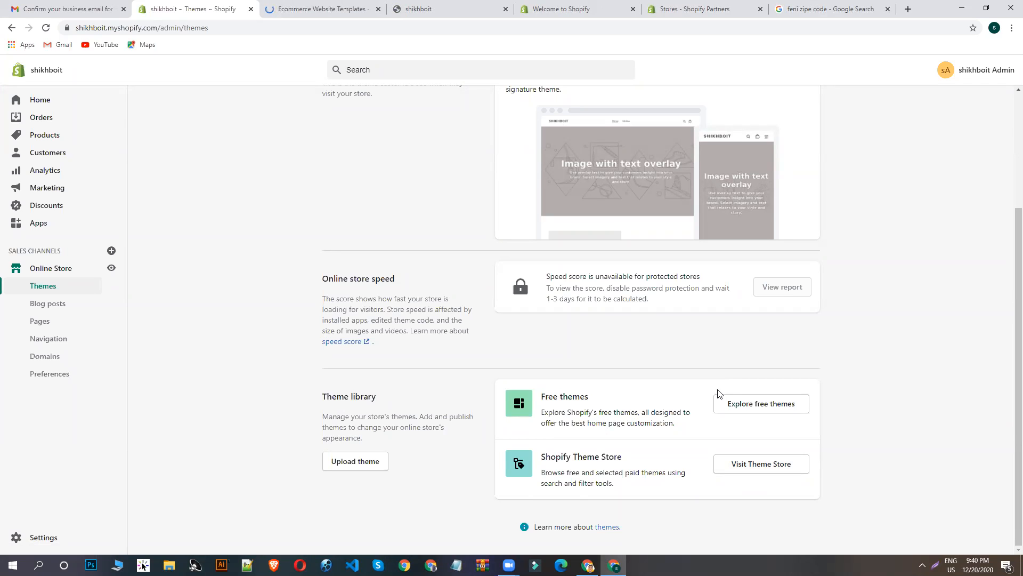
{"action": "left_click", "coordinate": [341, 9]}
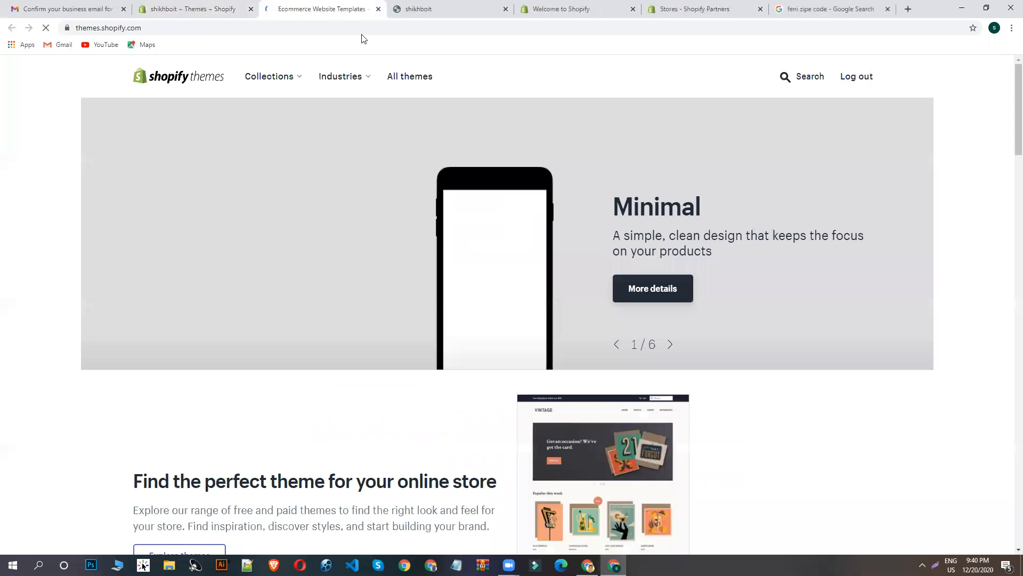
{"action": "left_click", "coordinate": [405, 78]}
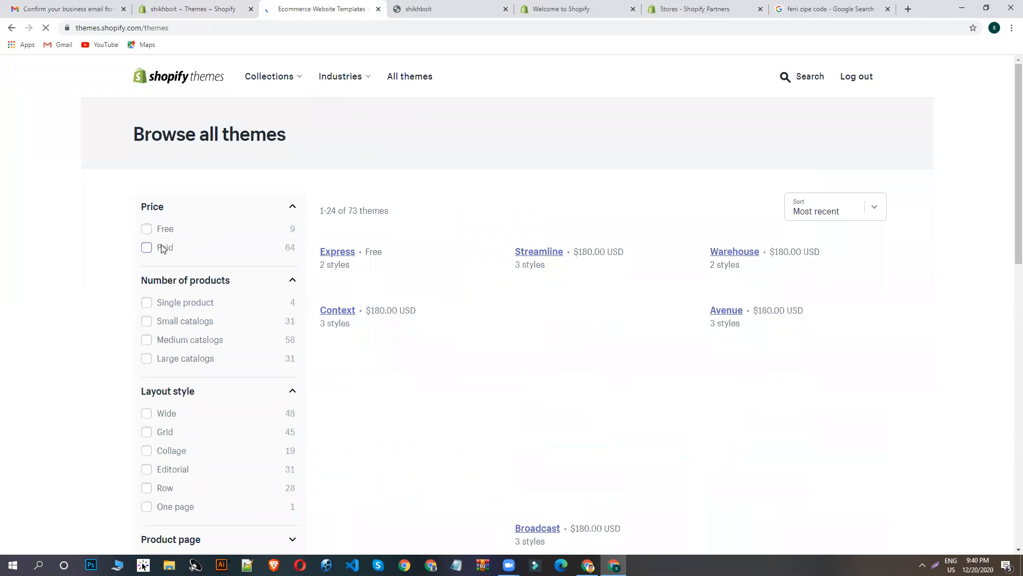
{"action": "left_click", "coordinate": [152, 248]}
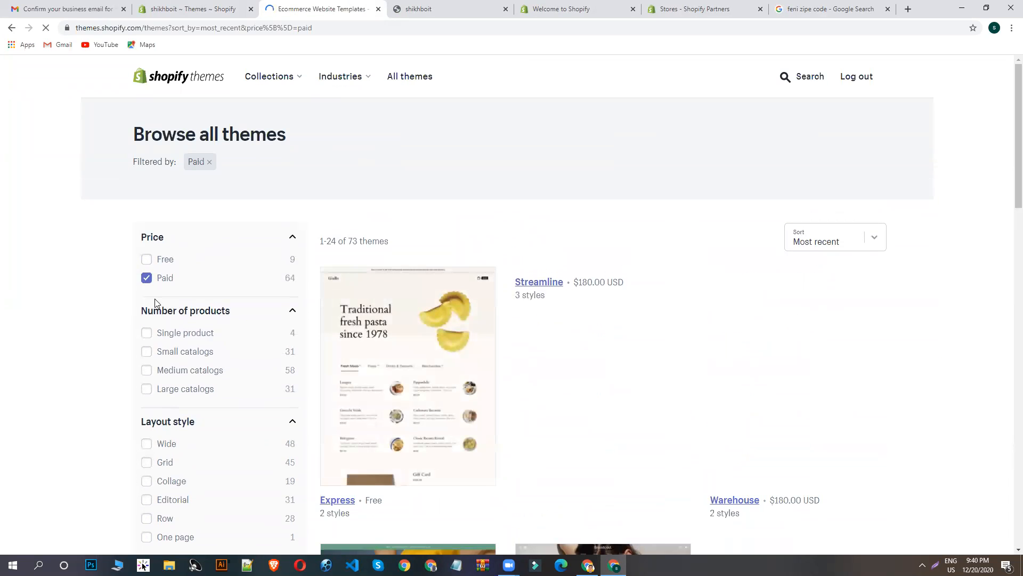
- Narrow the paid themes to Single product and look over the matching designs
{"action": "scroll", "coordinate": [407, 266], "scroll_direction": "down", "scroll_amount": 1}
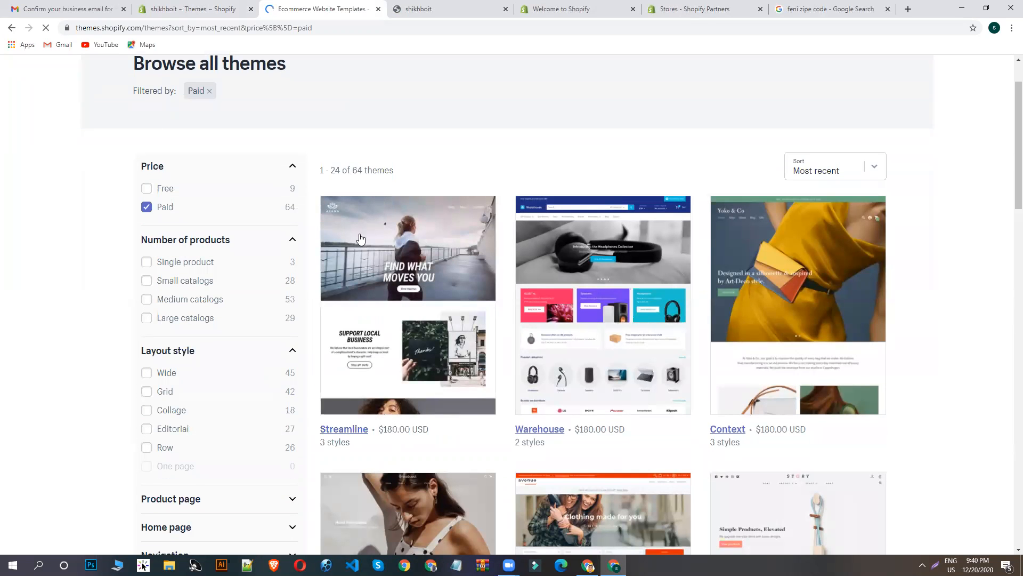
{"action": "scroll", "coordinate": [360, 240], "scroll_direction": "down", "scroll_amount": 2}
{"action": "scroll", "coordinate": [753, 313], "scroll_direction": "down", "scroll_amount": 5}
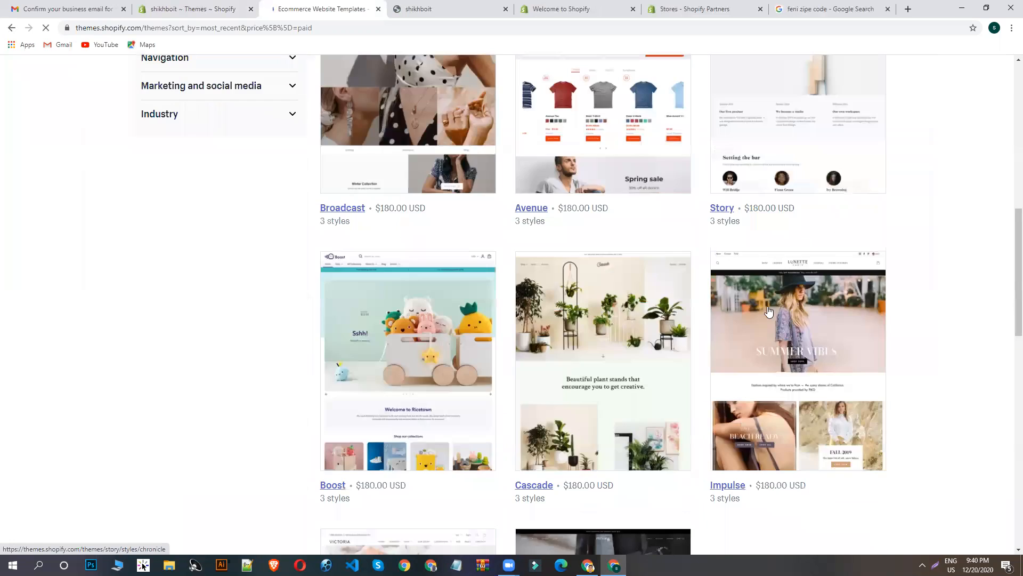
{"action": "scroll", "coordinate": [720, 361], "scroll_direction": "up", "scroll_amount": 7}
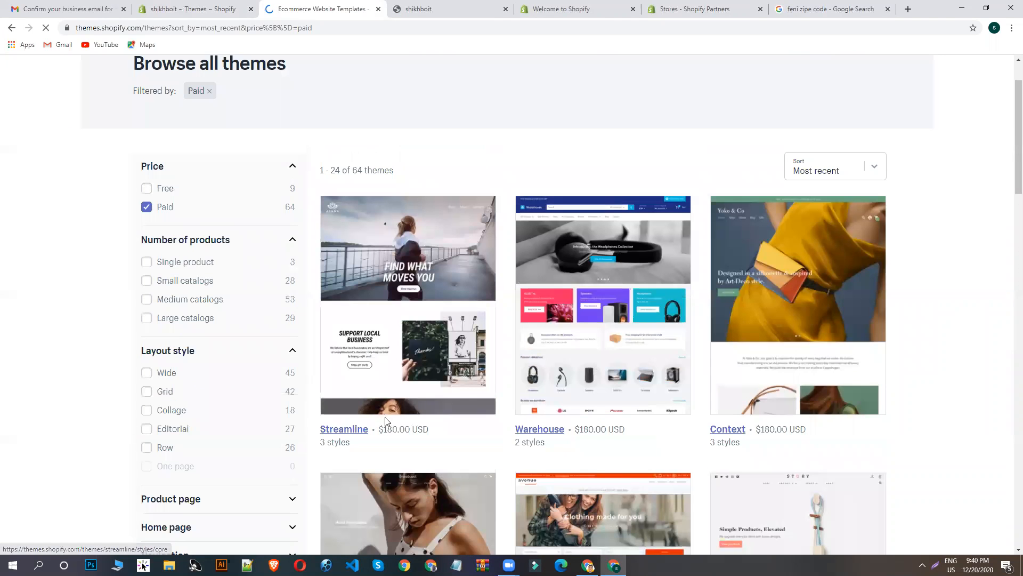
{"action": "left_click", "coordinate": [147, 262]}
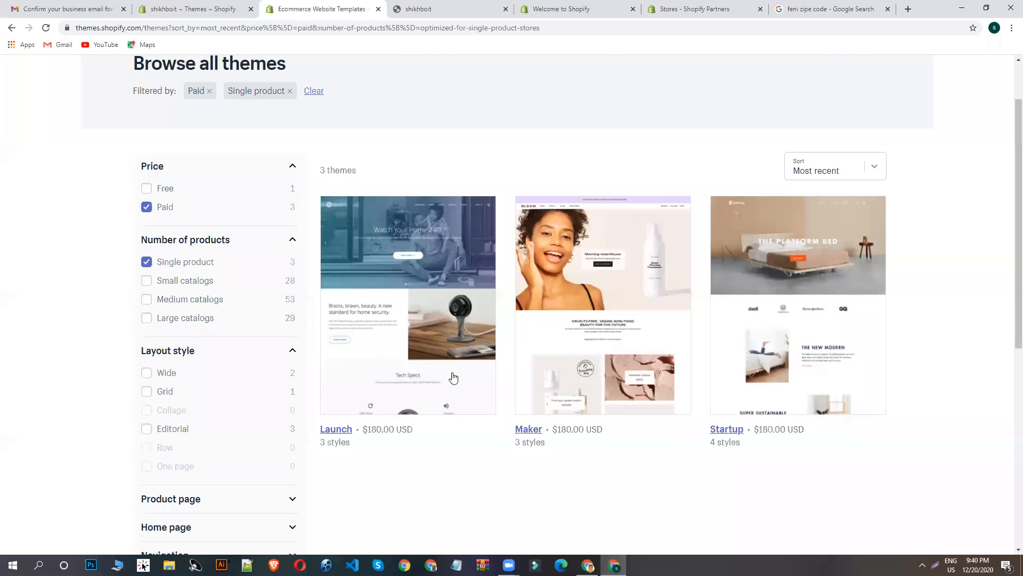
{"action": "scroll", "coordinate": [393, 295], "scroll_direction": "down", "scroll_amount": 1}
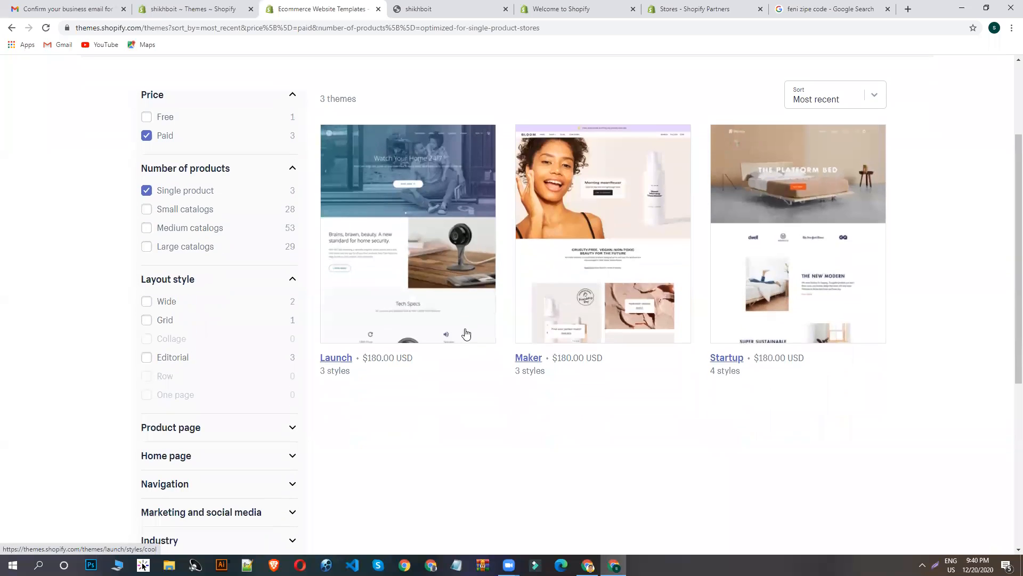
- Remove the Single product filter and try the Small catalogs filter on the paid themes
{"action": "left_click", "coordinate": [145, 191]}
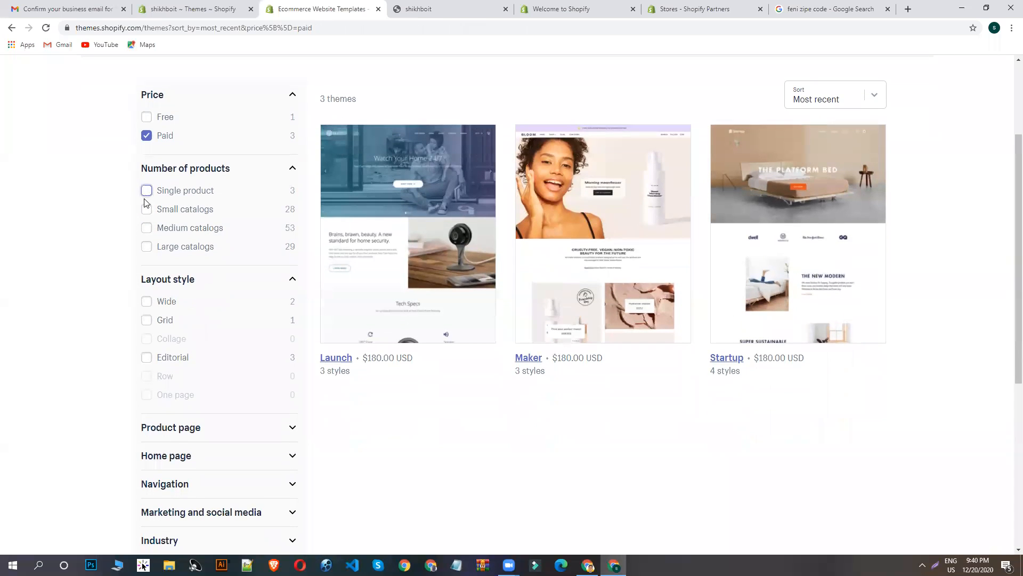
{"action": "left_click", "coordinate": [197, 215]}
{"action": "left_click", "coordinate": [147, 214]}
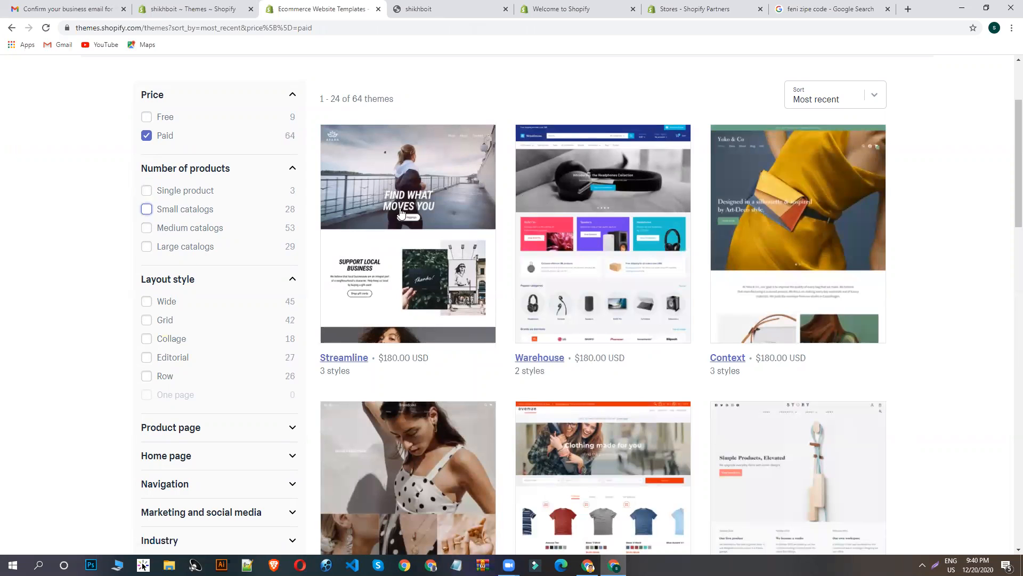
- Browse the paid themes in the Theme Store, examining their preview designs, prices and number of styles
{"action": "scroll", "coordinate": [656, 364], "scroll_direction": "down", "scroll_amount": 3}
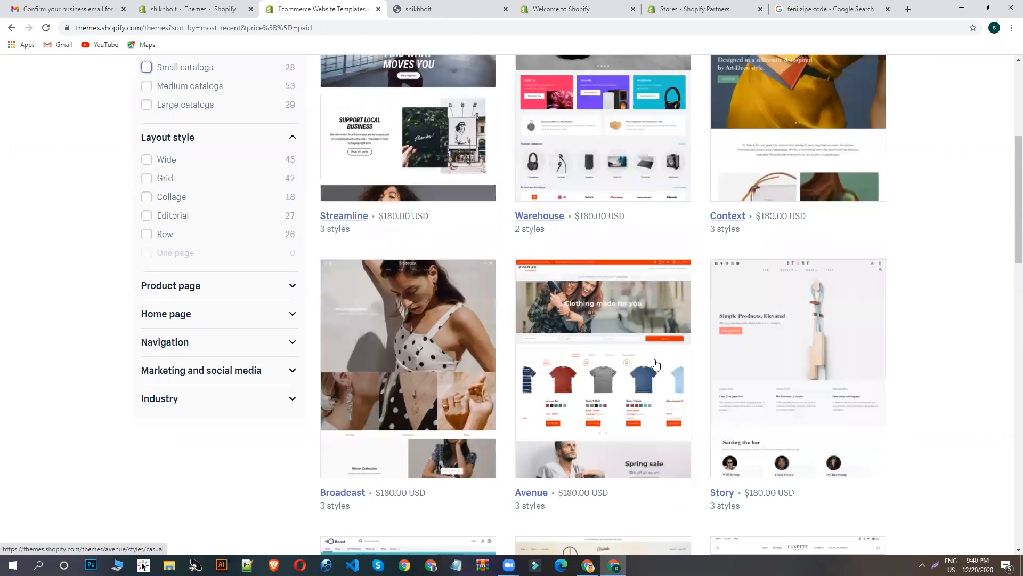
{"action": "scroll", "coordinate": [706, 336], "scroll_direction": "up", "scroll_amount": 4}
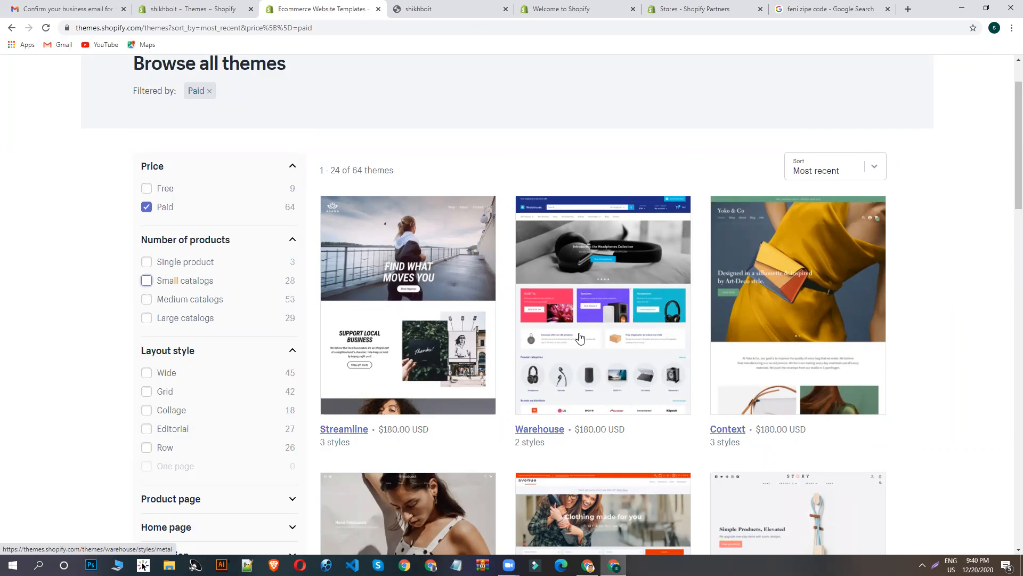
{"action": "scroll", "coordinate": [607, 303], "scroll_direction": "down", "scroll_amount": 5}
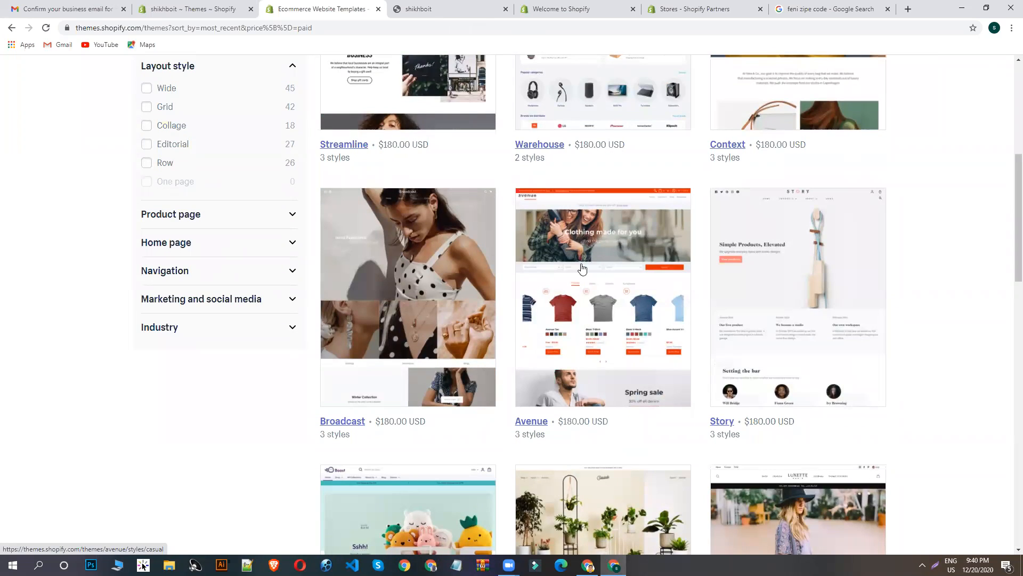
{"action": "scroll", "coordinate": [607, 307], "scroll_direction": "down", "scroll_amount": 3}
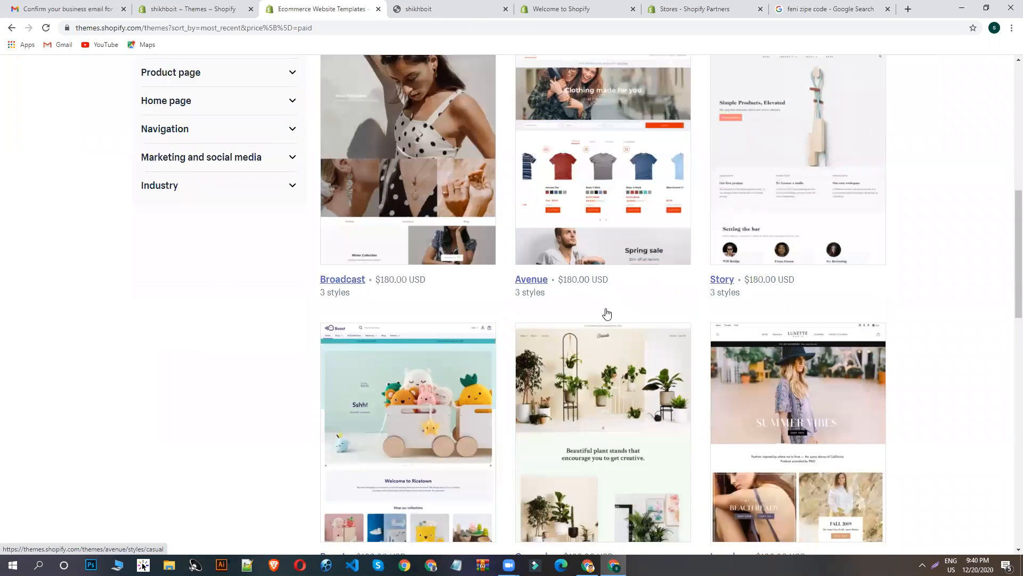
{"action": "scroll", "coordinate": [845, 377], "scroll_direction": "down", "scroll_amount": 3}
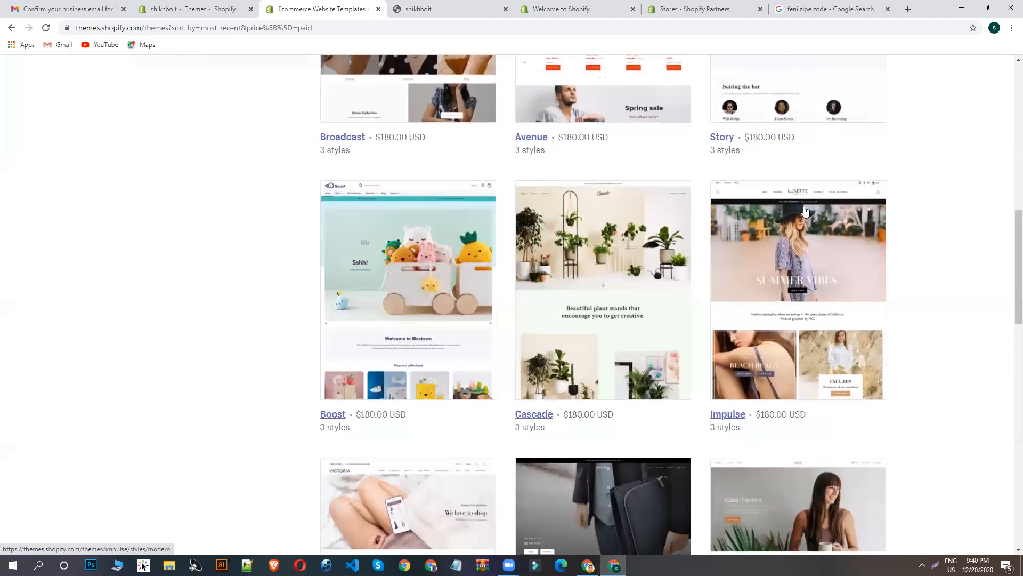
{"action": "scroll", "coordinate": [462, 250], "scroll_direction": "down", "scroll_amount": 4}
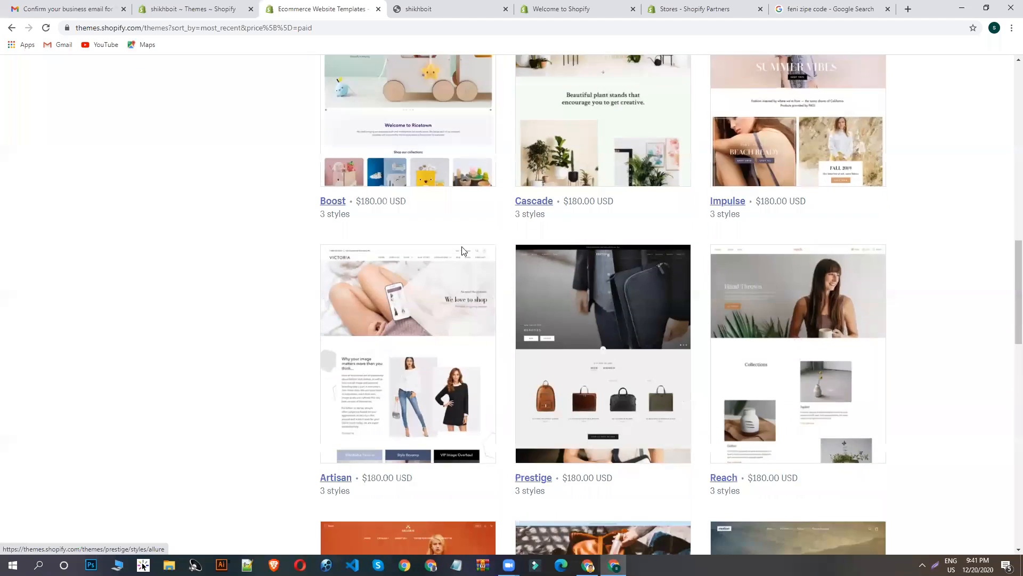
{"action": "scroll", "coordinate": [434, 319], "scroll_direction": "down", "scroll_amount": 4}
{"action": "scroll", "coordinate": [708, 304], "scroll_direction": "up", "scroll_amount": 5}
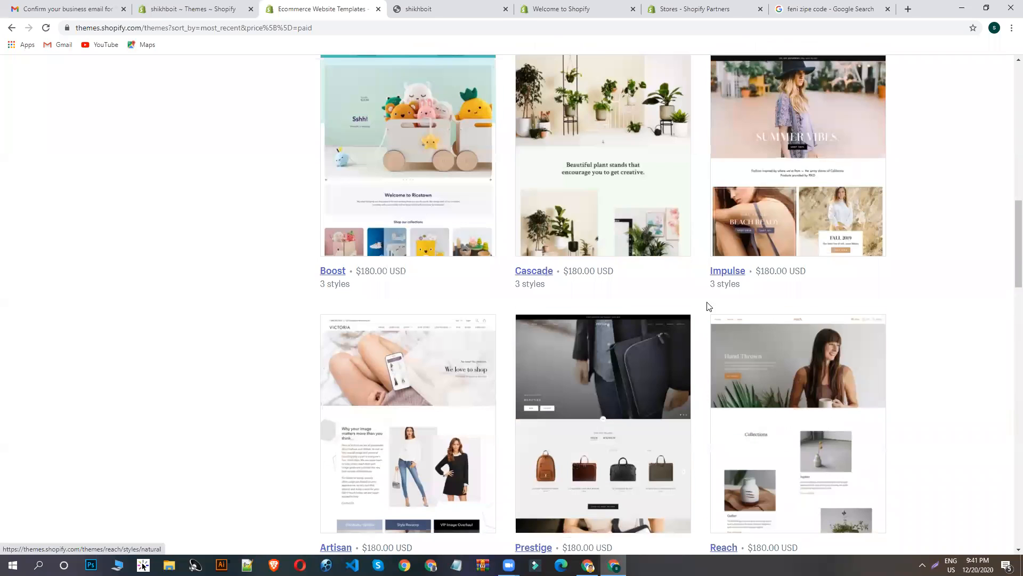
{"action": "scroll", "coordinate": [604, 331], "scroll_direction": "down", "scroll_amount": 3}
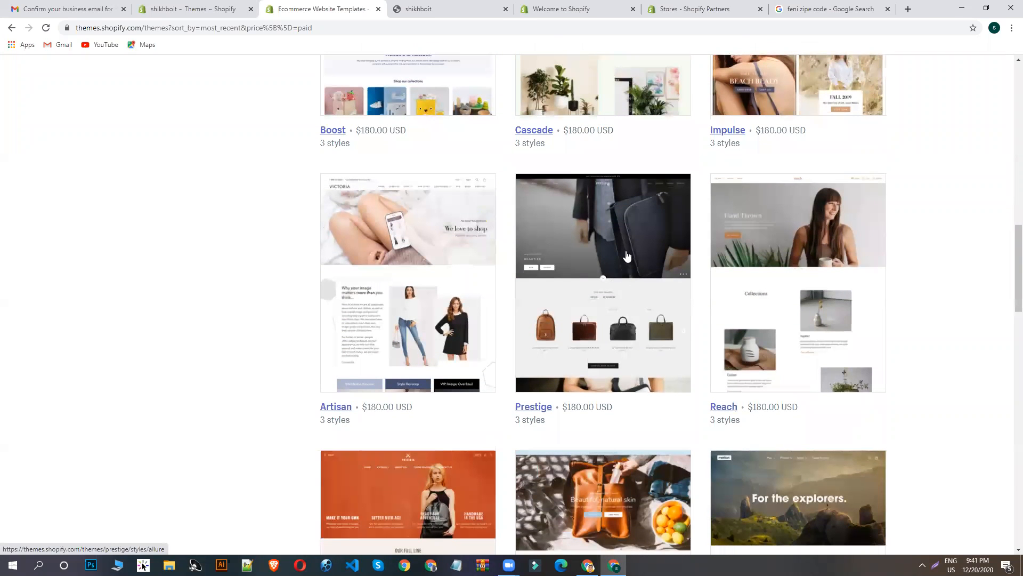
{"action": "scroll", "coordinate": [627, 256], "scroll_direction": "down", "scroll_amount": 1}
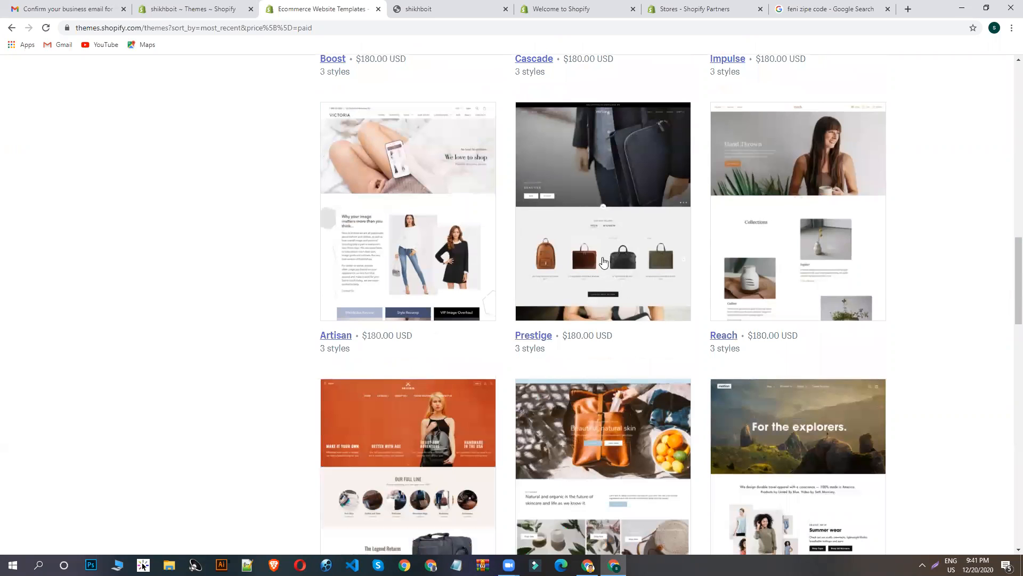
{"action": "scroll", "coordinate": [596, 266], "scroll_direction": "down", "scroll_amount": 3}
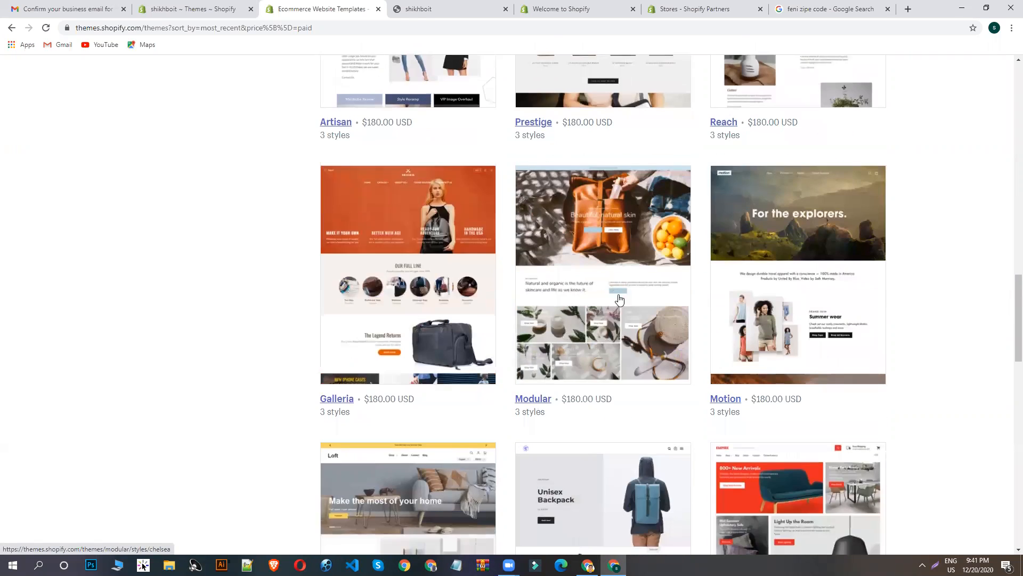
{"action": "scroll", "coordinate": [619, 300], "scroll_direction": "down", "scroll_amount": 8}
{"action": "scroll", "coordinate": [633, 286], "scroll_direction": "up", "scroll_amount": 4}
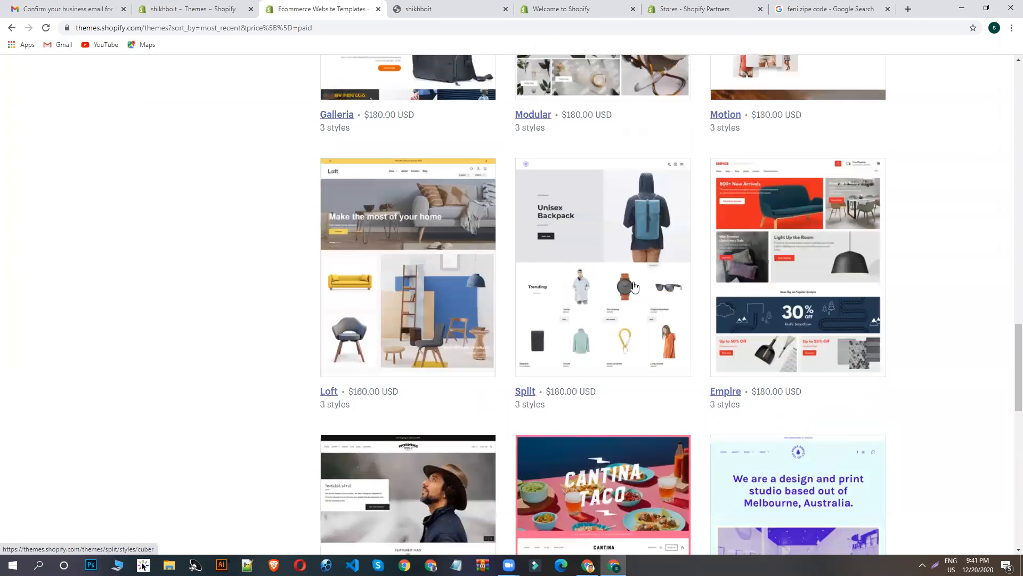
- Look back over the paid themes in the Theme Store, and review the current theme on the store's Themes page
{"action": "scroll", "coordinate": [634, 285], "scroll_direction": "up", "scroll_amount": 3}
{"action": "scroll", "coordinate": [639, 261], "scroll_direction": "up", "scroll_amount": 4}
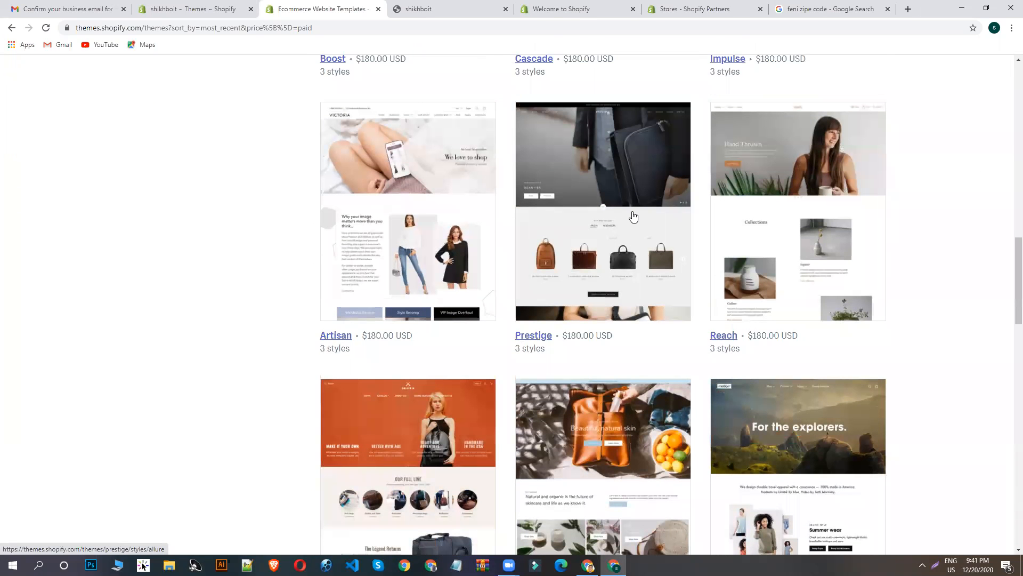
{"action": "scroll", "coordinate": [645, 222], "scroll_direction": "up", "scroll_amount": 2}
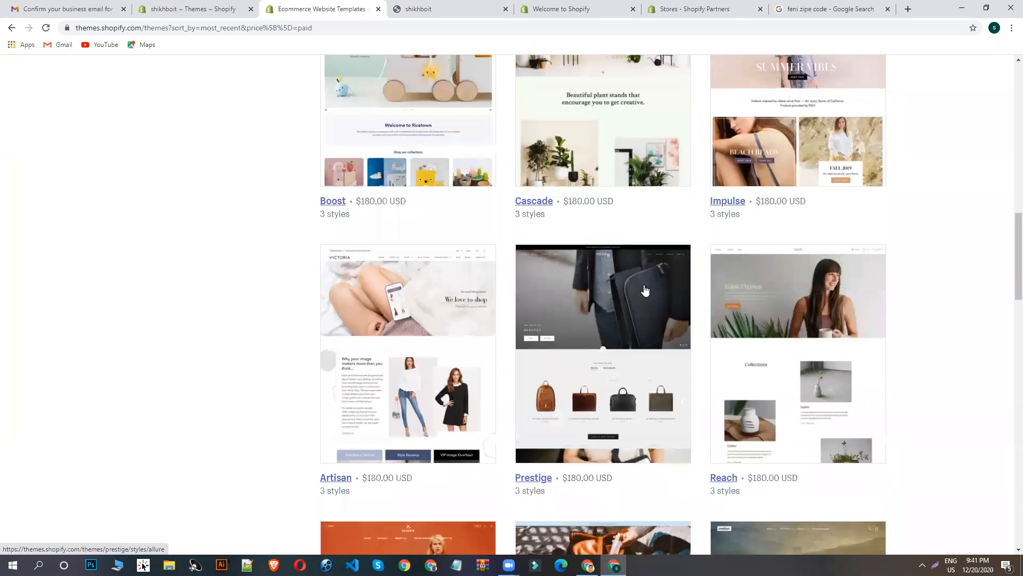
{"action": "scroll", "coordinate": [483, 396], "scroll_direction": "up", "scroll_amount": 2}
{"action": "left_click", "coordinate": [212, 5]}
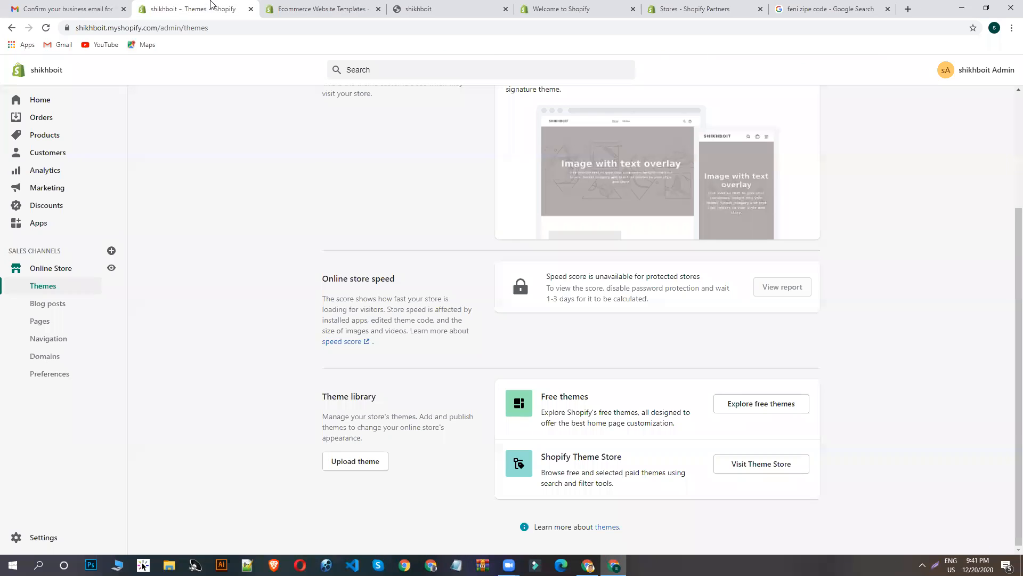
{"action": "scroll", "coordinate": [347, 176], "scroll_direction": "up", "scroll_amount": 2}
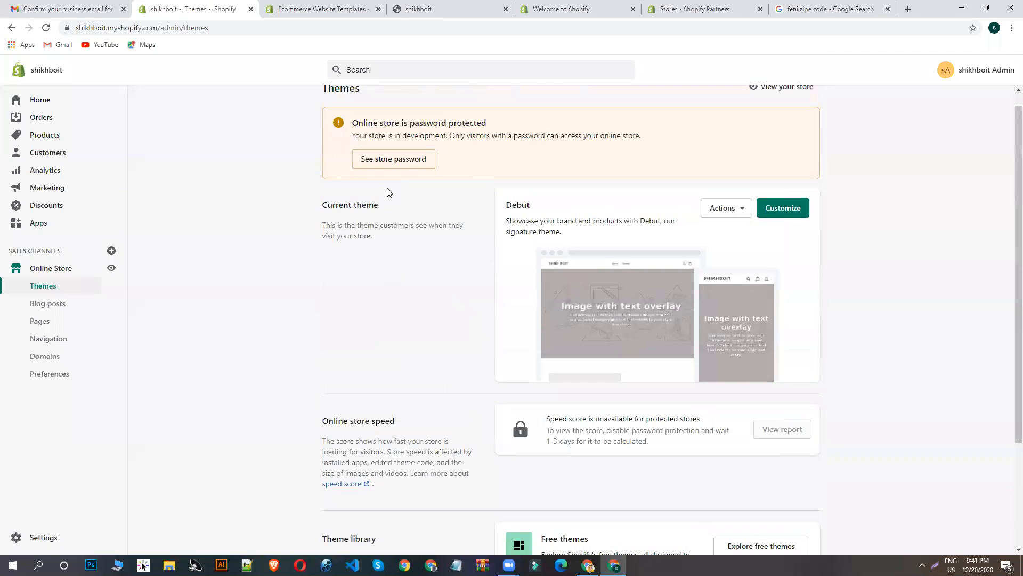
{"action": "scroll", "coordinate": [451, 300], "scroll_direction": "up", "scroll_amount": 1}
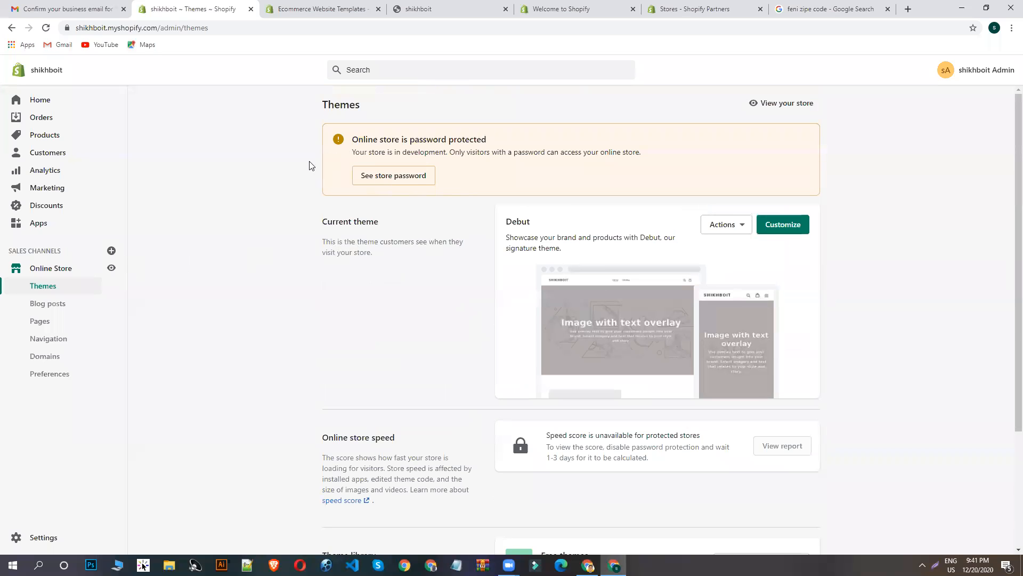
- Close the Theme Store page with the paid themes and return to the store's Themes page
{"action": "left_click", "coordinate": [282, 6]}
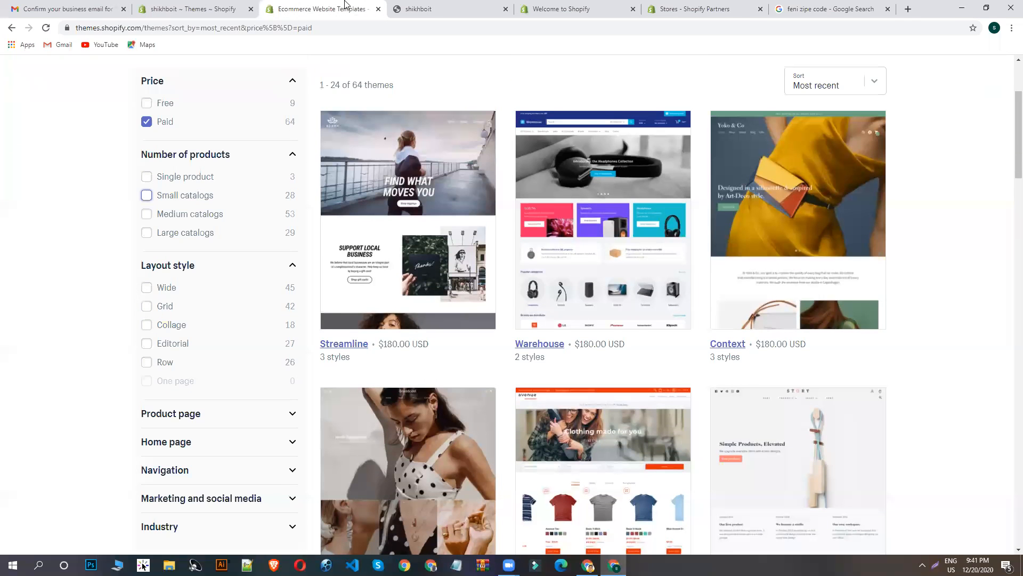
{"action": "scroll", "coordinate": [379, 15], "scroll_direction": "up", "scroll_amount": 3}
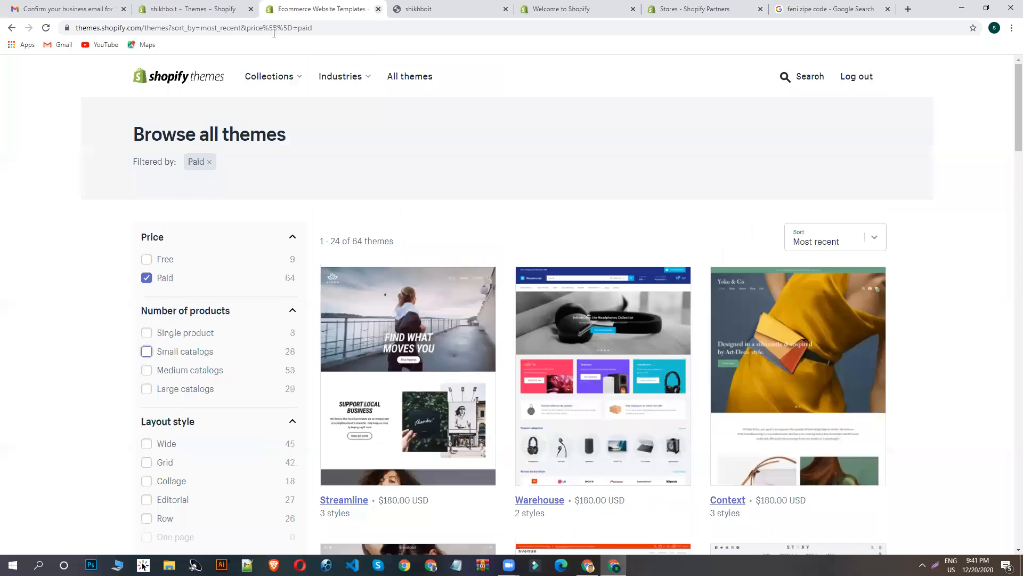
{"action": "key", "text": "ctrl+w"}
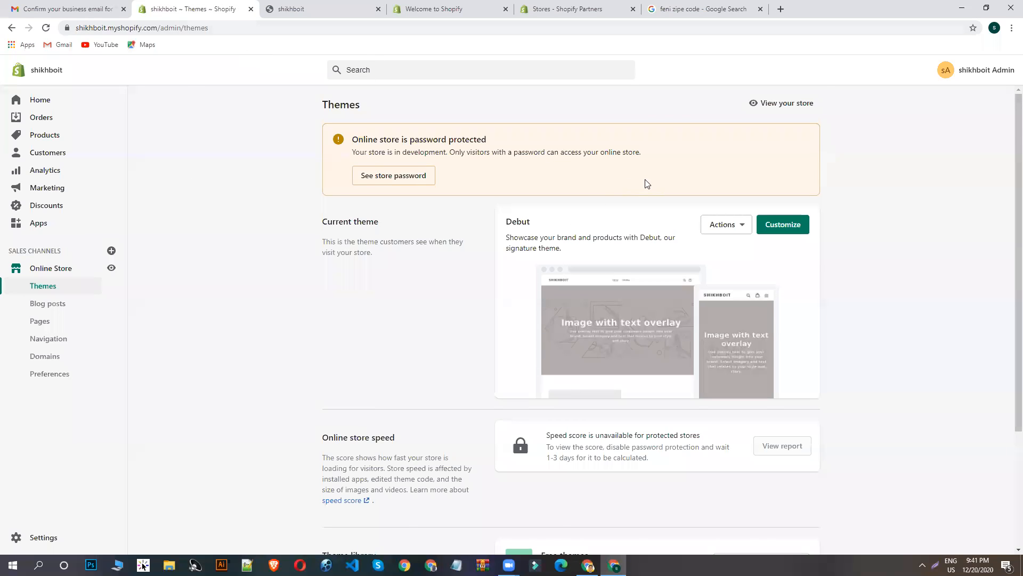
{"action": "scroll", "coordinate": [647, 180], "scroll_direction": "down", "scroll_amount": 3}
{"action": "scroll", "coordinate": [649, 177], "scroll_direction": "up", "scroll_amount": 3}
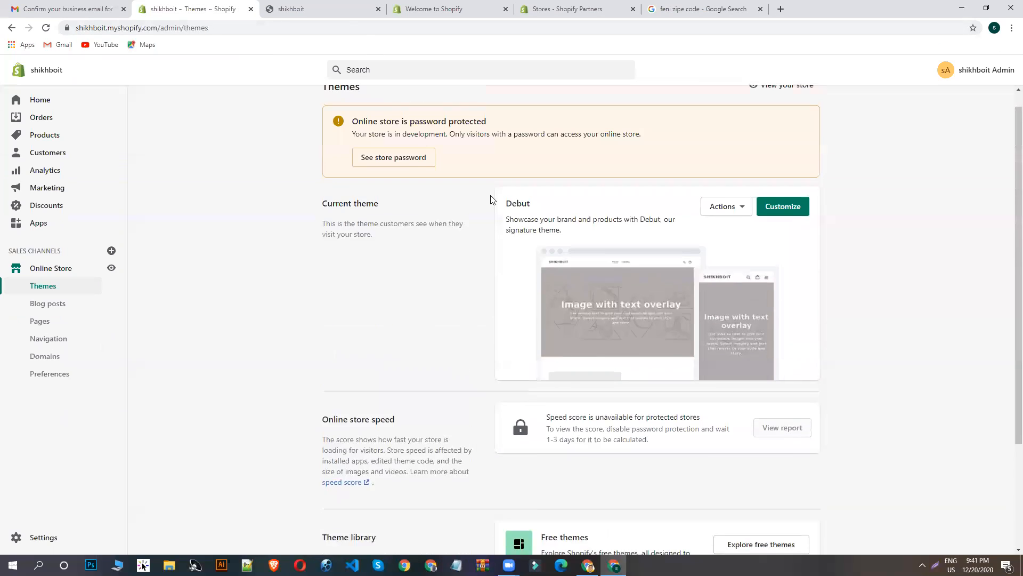
- Examine the shikhboit storefront home page from its banner to the footer, and return to the Themes page
{"action": "left_click", "coordinate": [320, 7]}
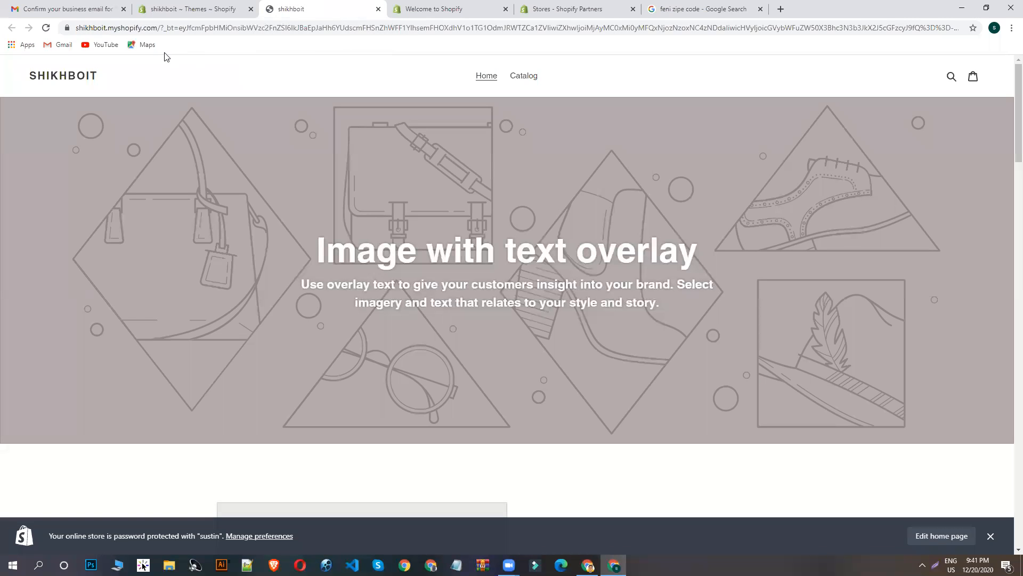
{"action": "scroll", "coordinate": [484, 439], "scroll_direction": "down", "scroll_amount": 20}
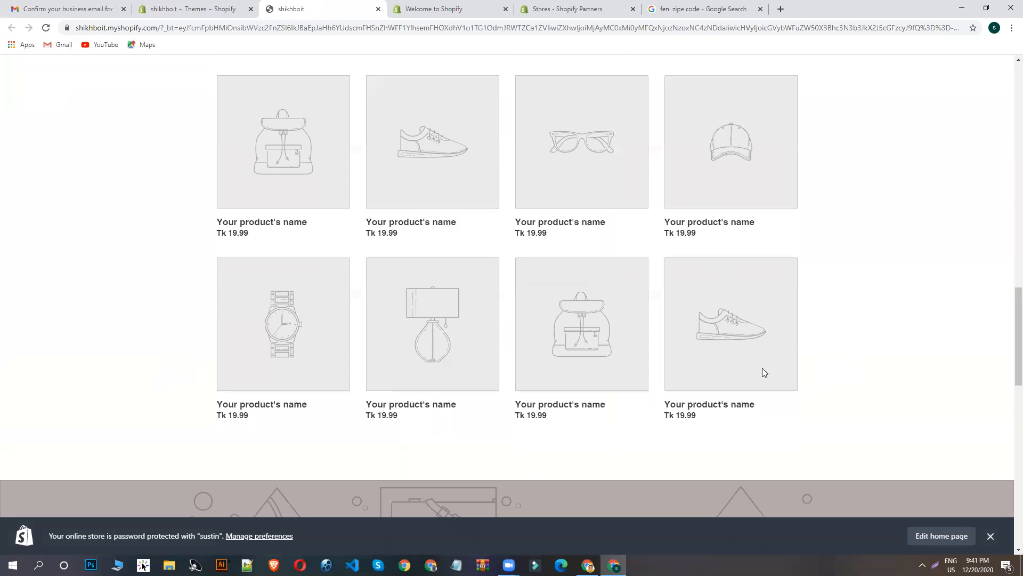
{"action": "scroll", "coordinate": [295, 443], "scroll_direction": "down", "scroll_amount": 7}
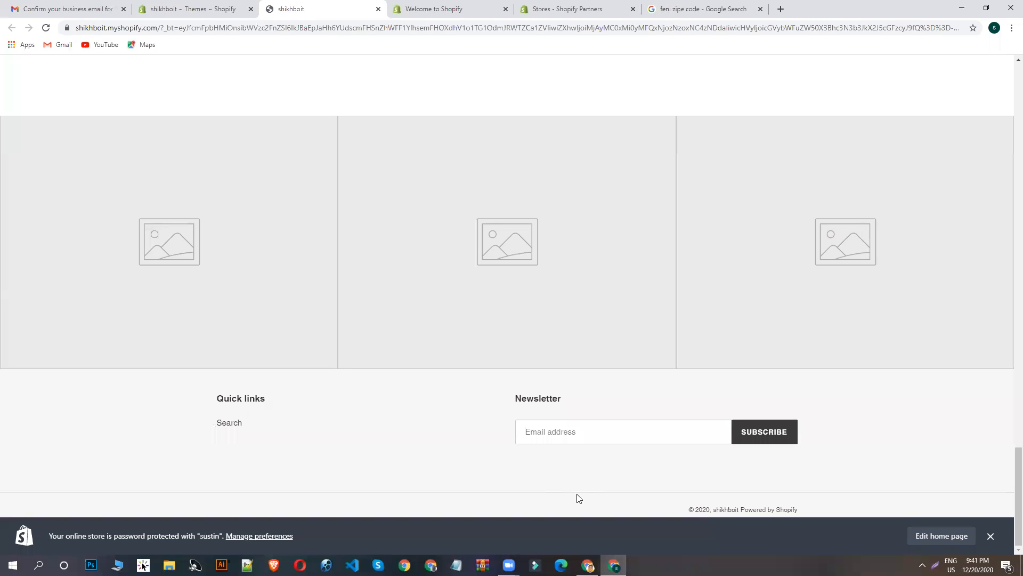
{"action": "left_click", "coordinate": [175, 8]}
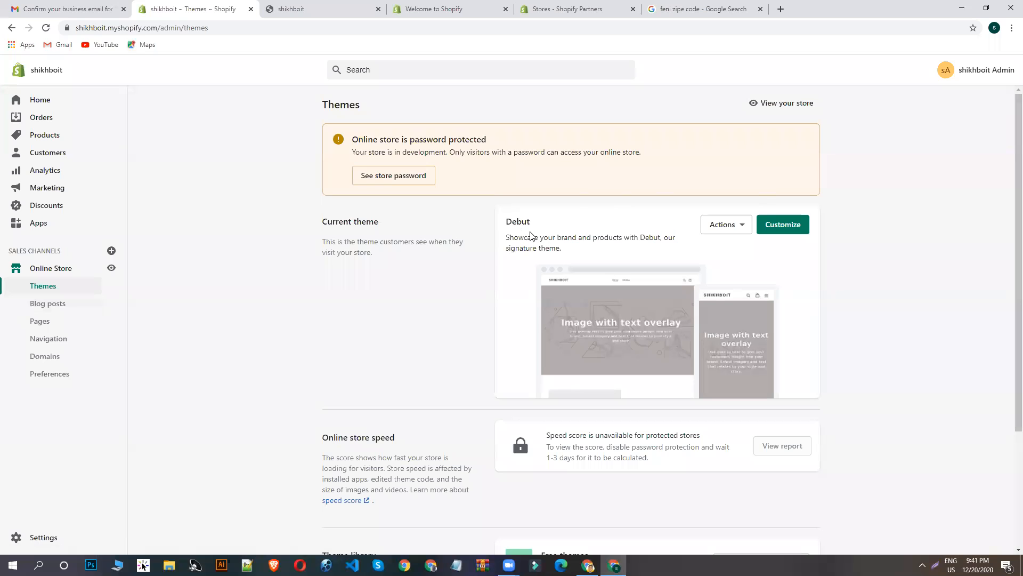
- Look through Shopify's free themes and add Brooklyn in the Classic style to the theme library
{"action": "scroll", "coordinate": [593, 261], "scroll_direction": "down", "scroll_amount": 3}
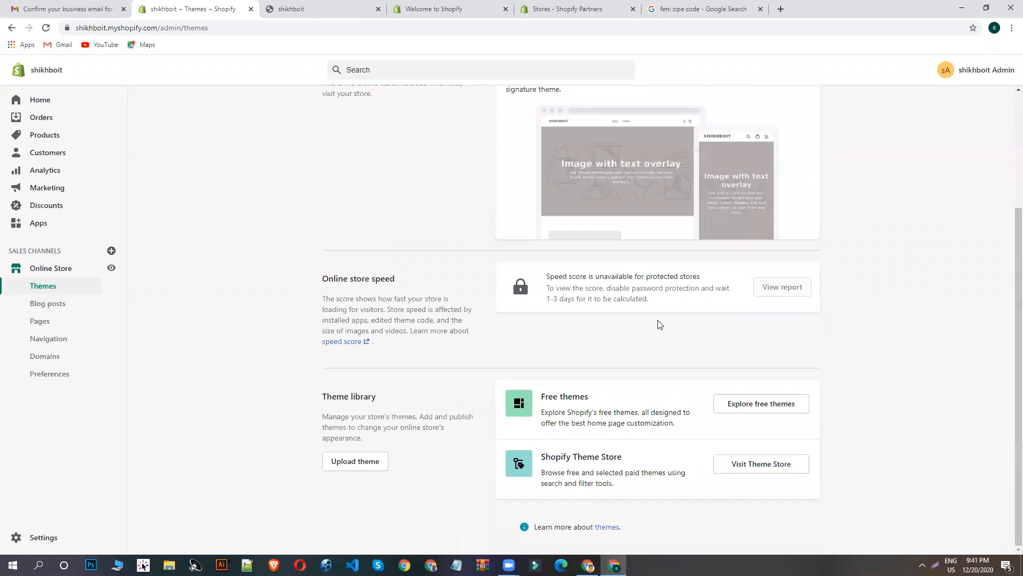
{"action": "left_click", "coordinate": [773, 410]}
{"action": "scroll", "coordinate": [693, 312], "scroll_direction": "down", "scroll_amount": 3}
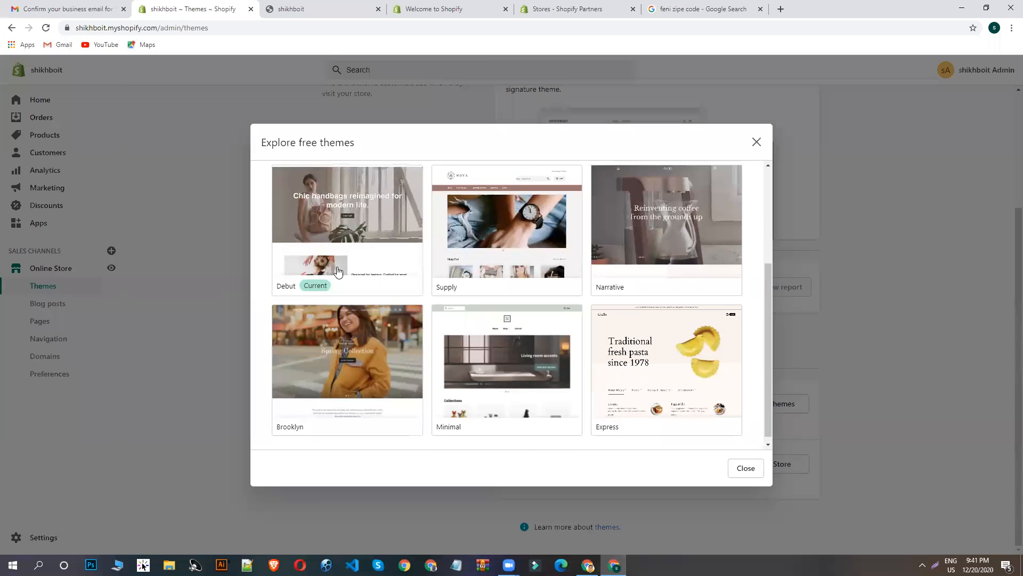
{"action": "scroll", "coordinate": [368, 208], "scroll_direction": "up", "scroll_amount": 2}
{"action": "scroll", "coordinate": [400, 243], "scroll_direction": "down", "scroll_amount": 1}
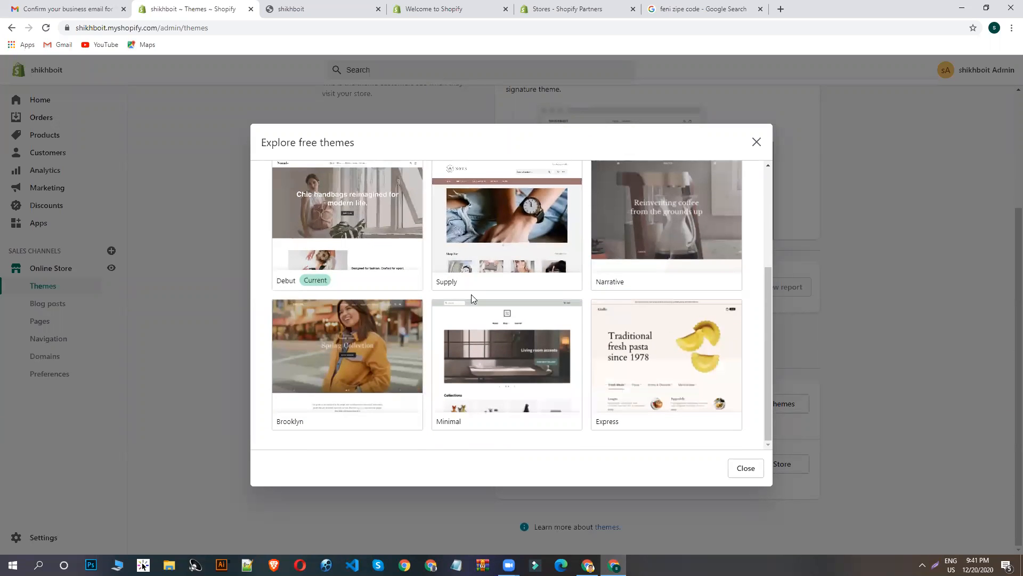
{"action": "scroll", "coordinate": [585, 335], "scroll_direction": "up", "scroll_amount": 3}
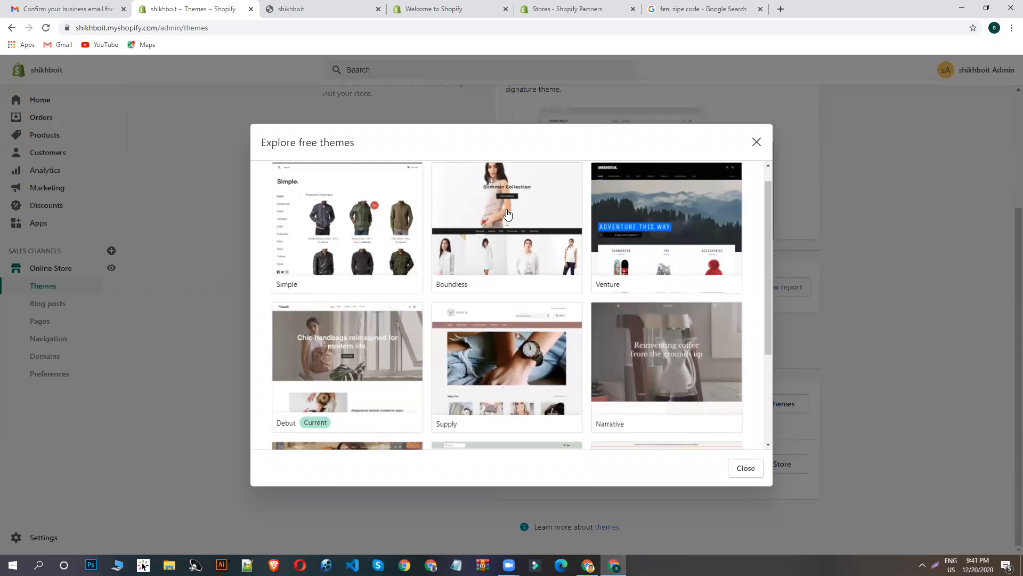
{"action": "scroll", "coordinate": [503, 226], "scroll_direction": "down", "scroll_amount": 3}
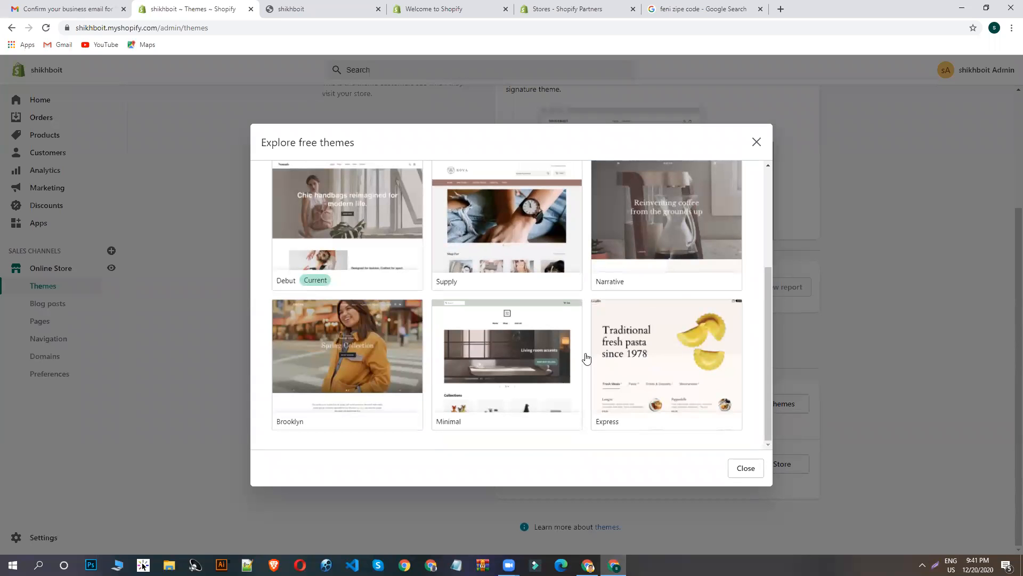
{"action": "left_click", "coordinate": [388, 381]}
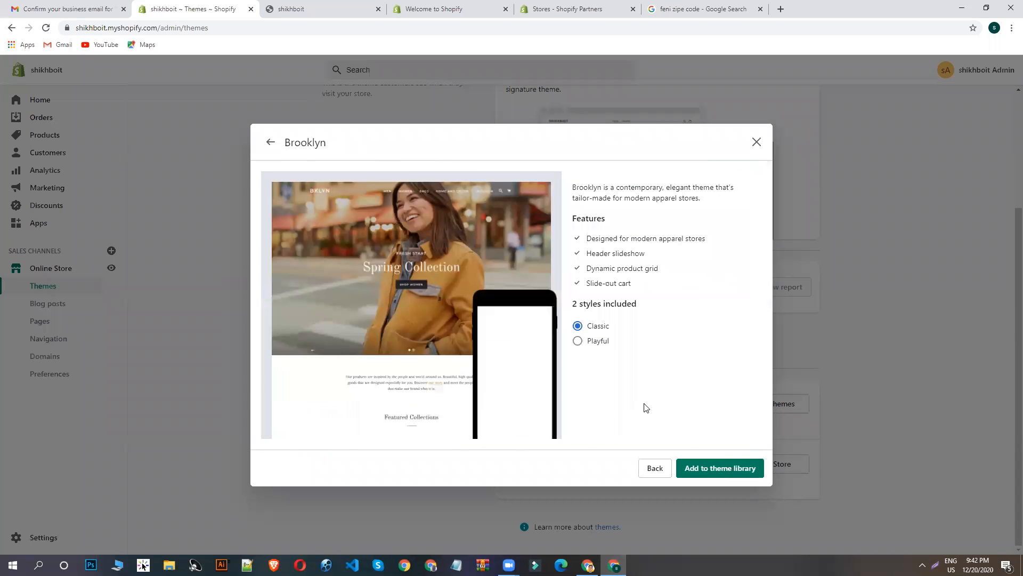
{"action": "left_click", "coordinate": [722, 467]}
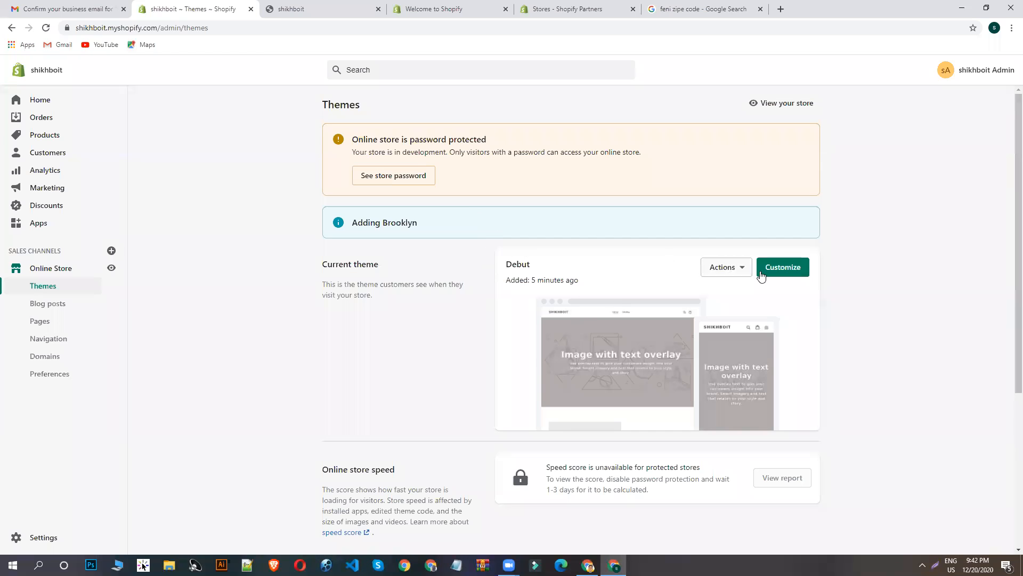
- Try to publish the newly added Brooklyn theme from the theme library
{"action": "scroll", "coordinate": [787, 280], "scroll_direction": "down", "scroll_amount": 4}
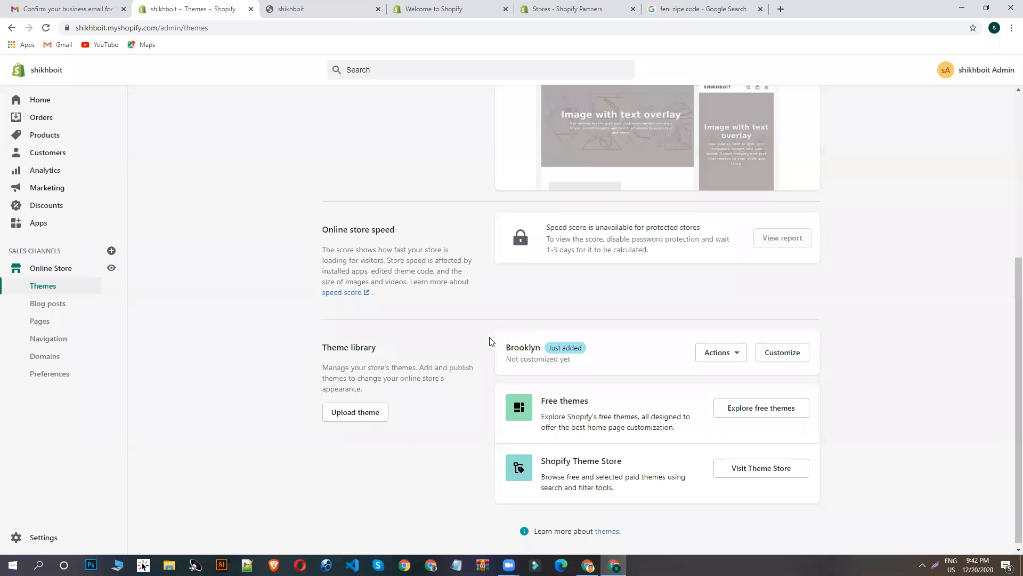
{"action": "scroll", "coordinate": [586, 298], "scroll_direction": "up", "scroll_amount": 5}
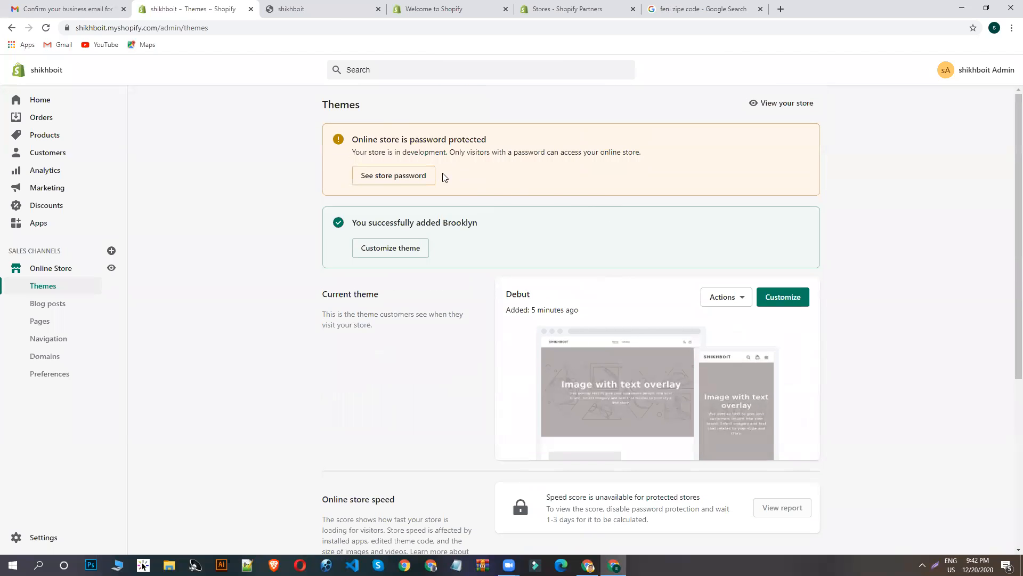
{"action": "scroll", "coordinate": [639, 415], "scroll_direction": "down", "scroll_amount": 5}
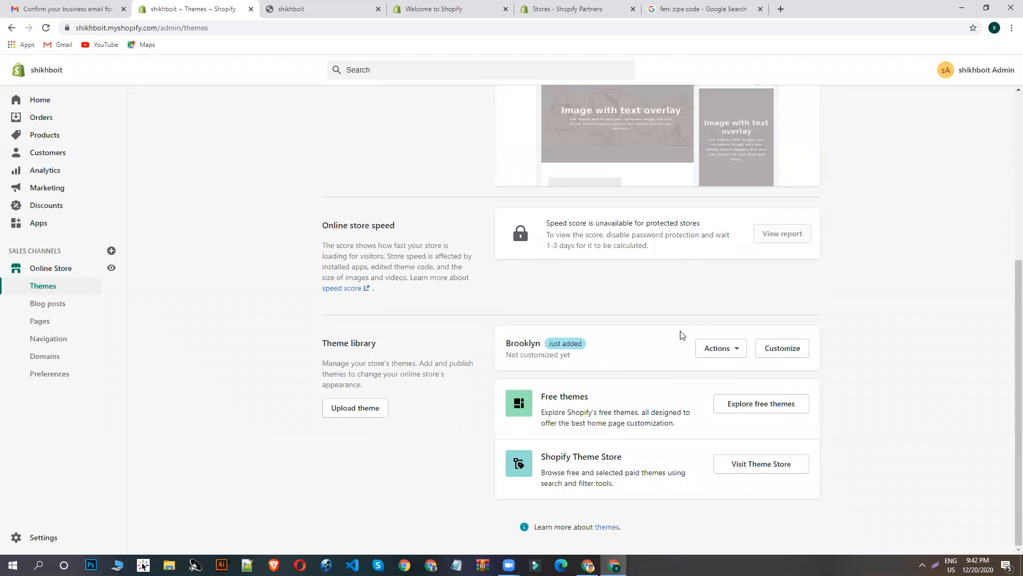
{"action": "left_click", "coordinate": [729, 349]}
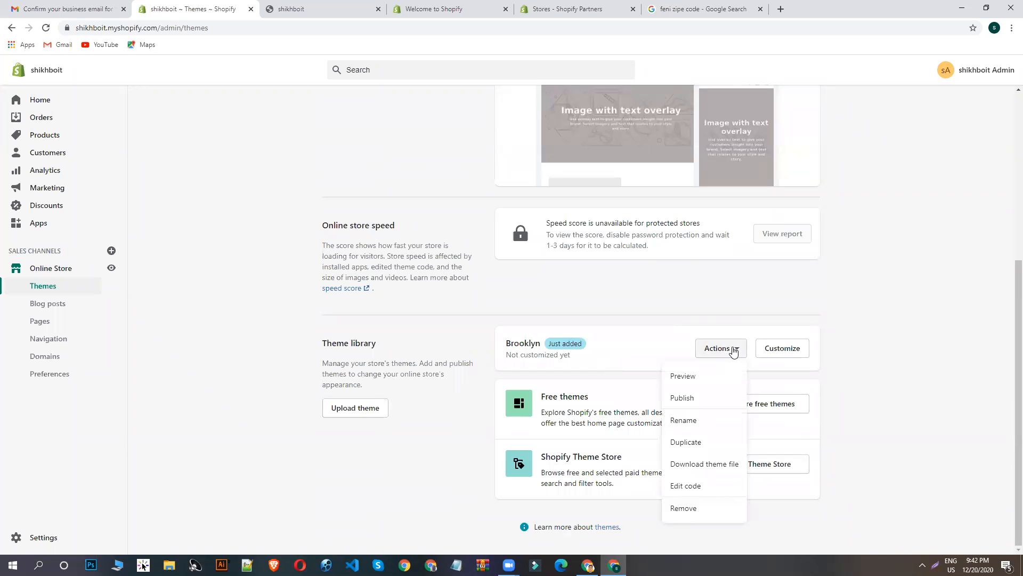
{"action": "left_click", "coordinate": [690, 397]}
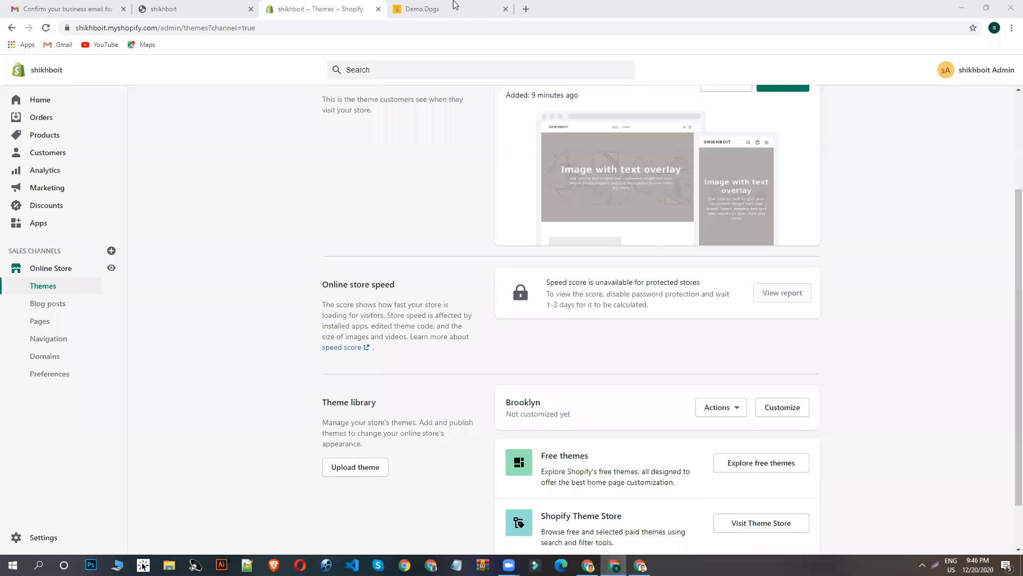
- Examine the Demo Dogs example store's home page, including its navigation, products, collection list, reviews and footer
{"action": "left_click", "coordinate": [455, 6]}
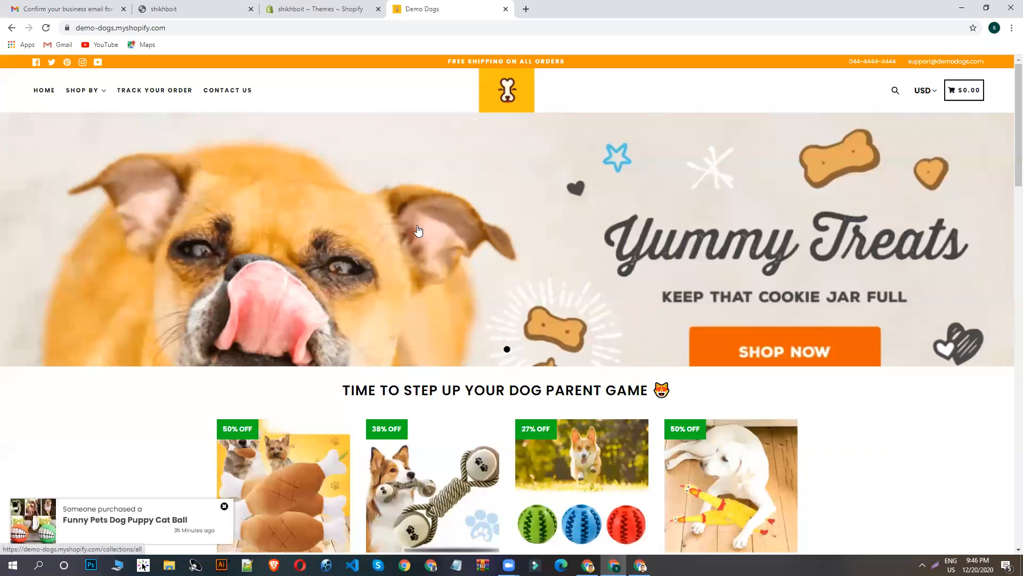
{"action": "mouse_move", "coordinate": [81, 94]}
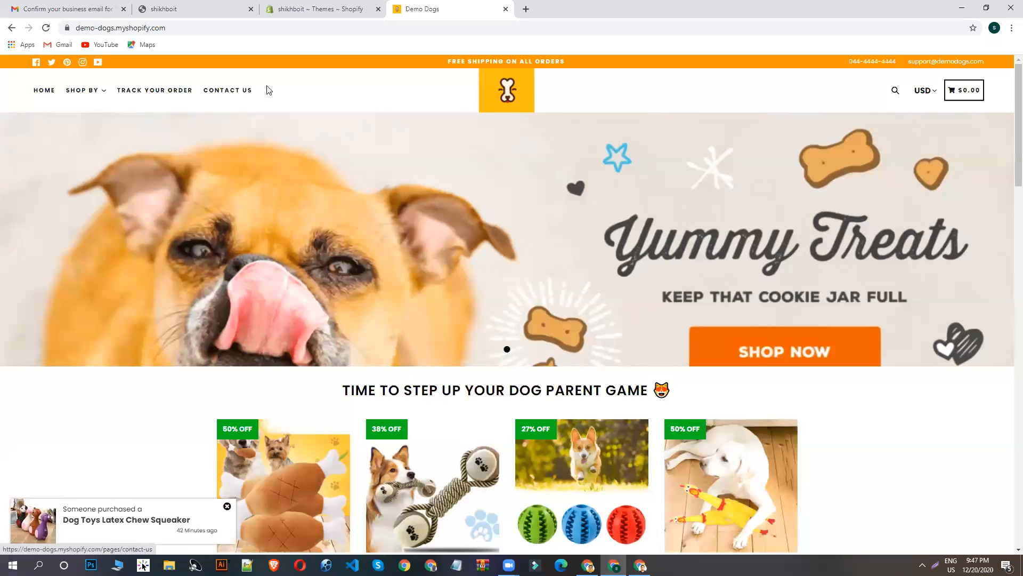
{"action": "scroll", "coordinate": [548, 168], "scroll_direction": "down", "scroll_amount": 2}
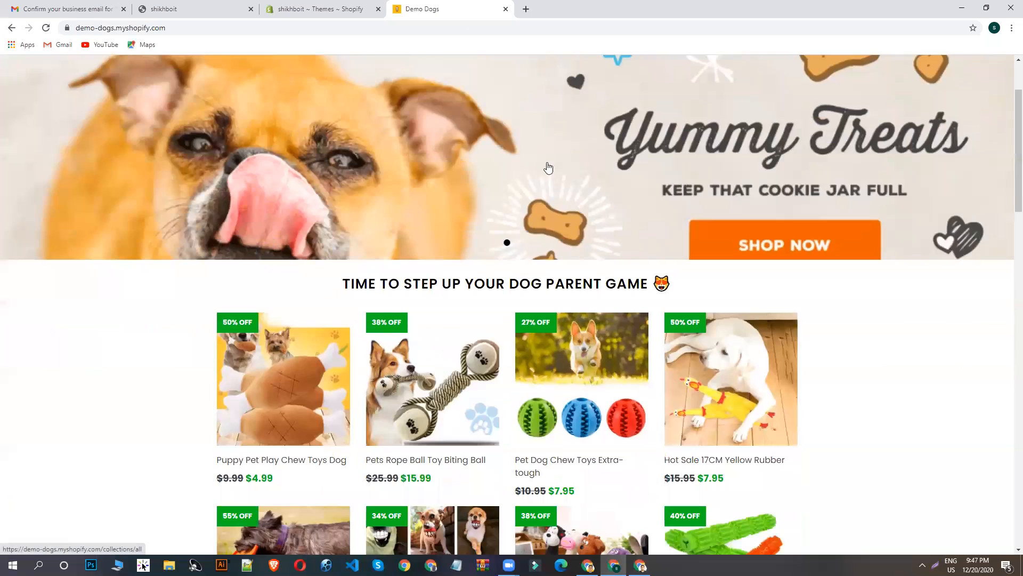
{"action": "scroll", "coordinate": [548, 169], "scroll_direction": "down", "scroll_amount": 15}
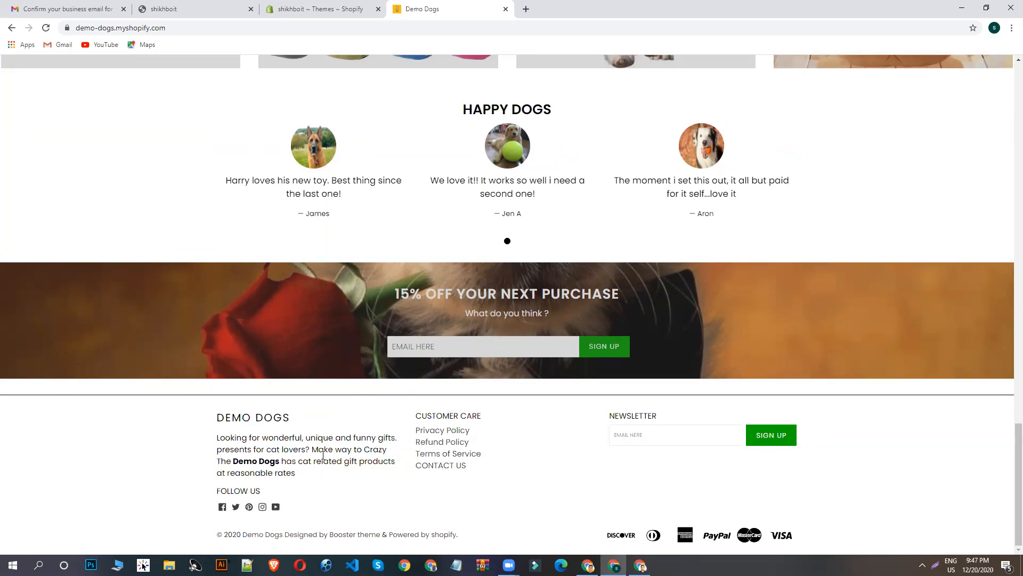
{"action": "scroll", "coordinate": [554, 350], "scroll_direction": "up", "scroll_amount": 4}
{"action": "scroll", "coordinate": [573, 357], "scroll_direction": "down", "scroll_amount": 4}
{"action": "scroll", "coordinate": [572, 358], "scroll_direction": "up", "scroll_amount": 5}
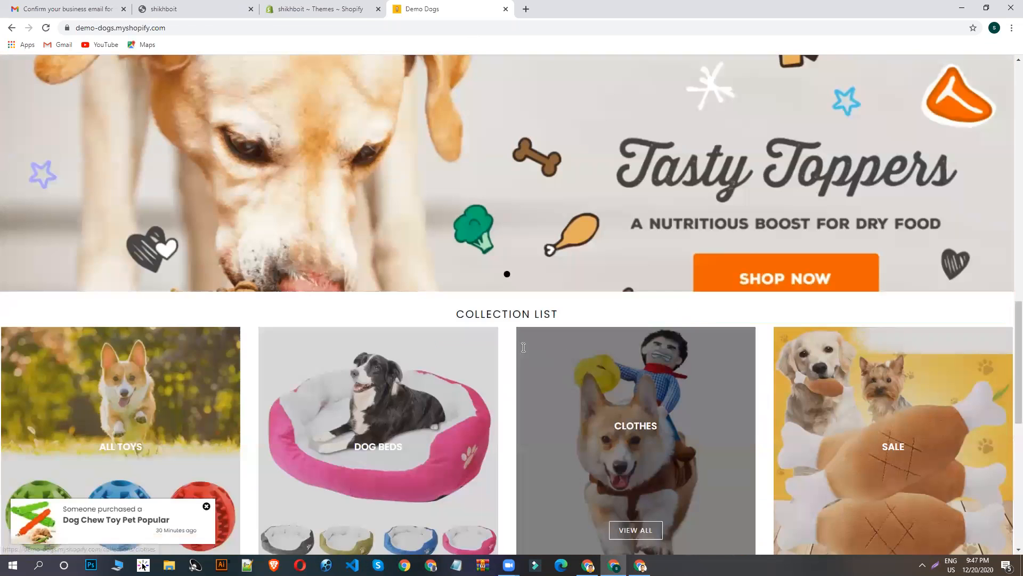
{"action": "scroll", "coordinate": [886, 326], "scroll_direction": "up", "scroll_amount": 5}
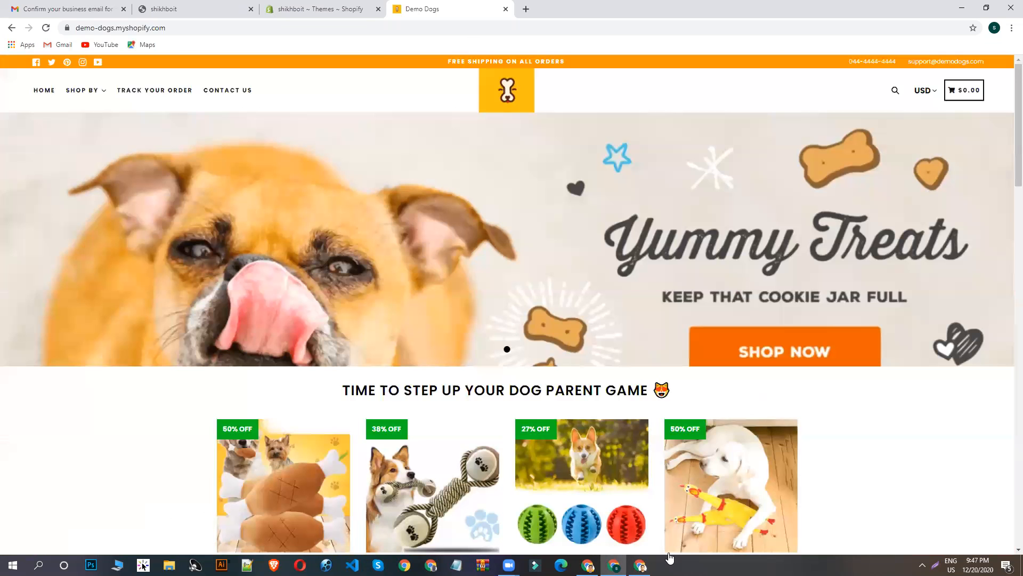
- Return to the shikhboit Themes page and publish Brooklyn as the current theme in place of Debut
{"action": "left_click", "coordinate": [280, 8]}
{"action": "scroll", "coordinate": [464, 210], "scroll_direction": "up", "scroll_amount": 3}
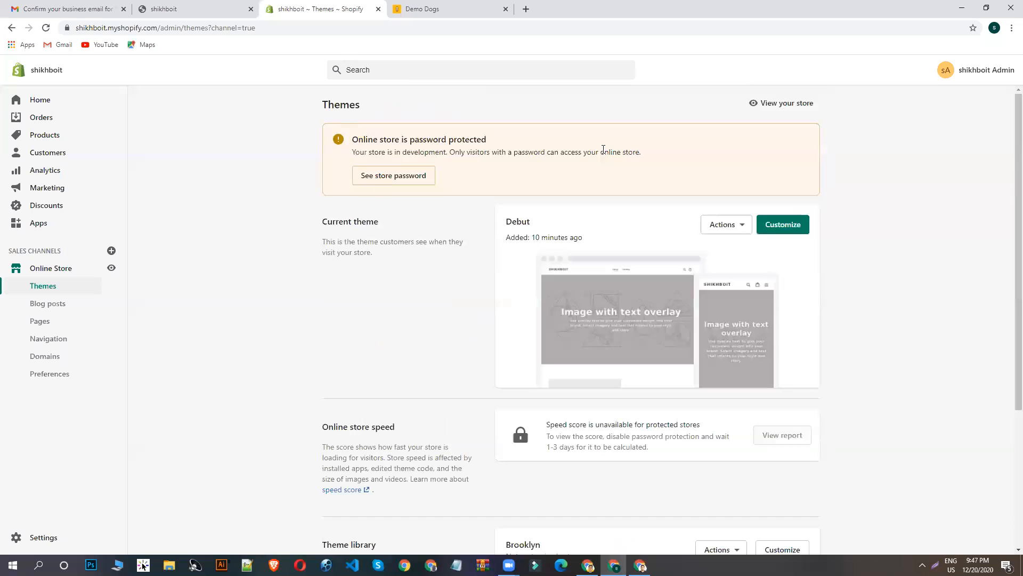
{"action": "scroll", "coordinate": [763, 286], "scroll_direction": "down", "scroll_amount": 4}
{"action": "scroll", "coordinate": [676, 355], "scroll_direction": "up", "scroll_amount": 1}
{"action": "scroll", "coordinate": [592, 388], "scroll_direction": "down", "scroll_amount": 1}
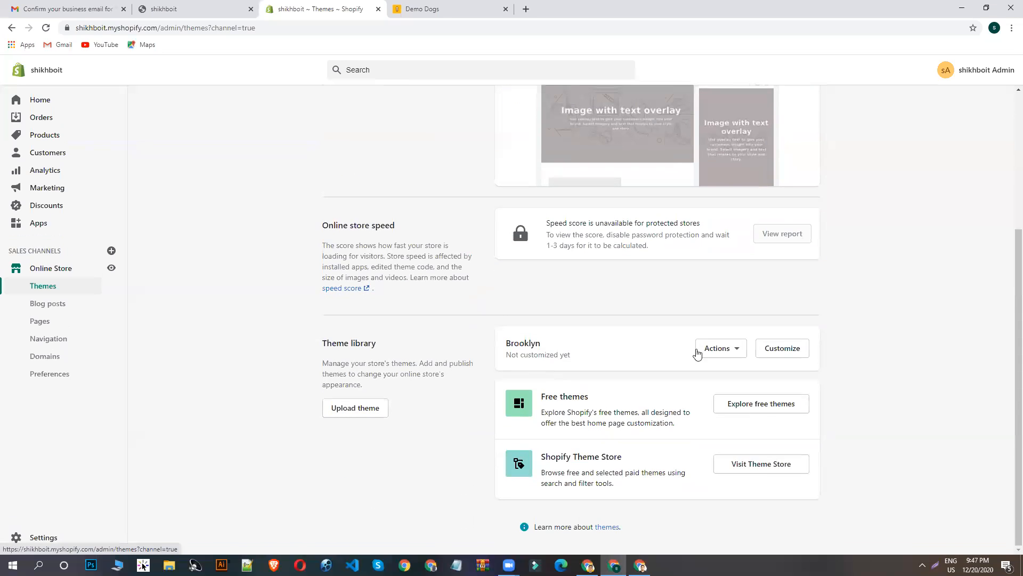
{"action": "left_click", "coordinate": [740, 351]}
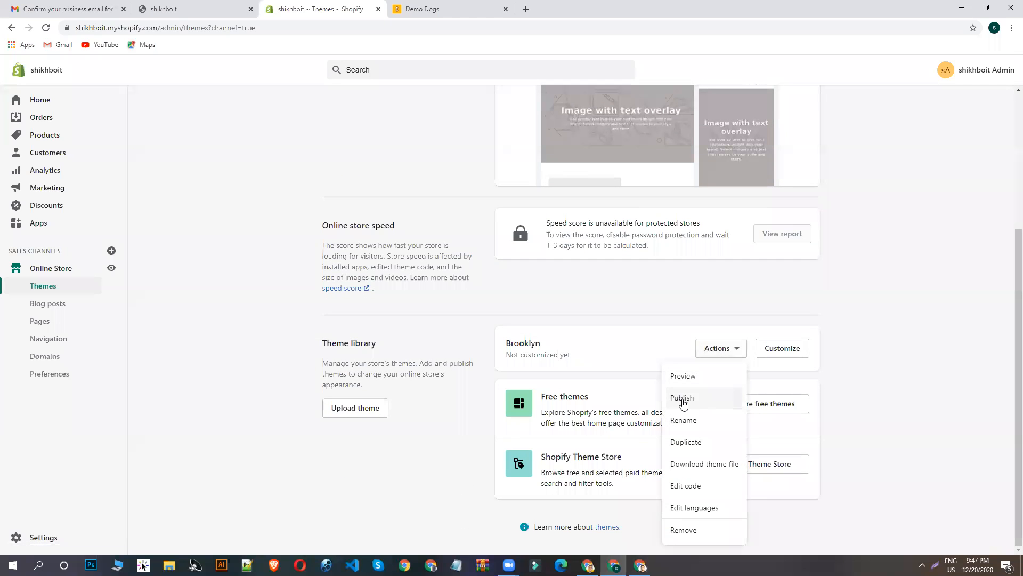
{"action": "left_click", "coordinate": [682, 399]}
{"action": "left_click", "coordinate": [660, 413]}
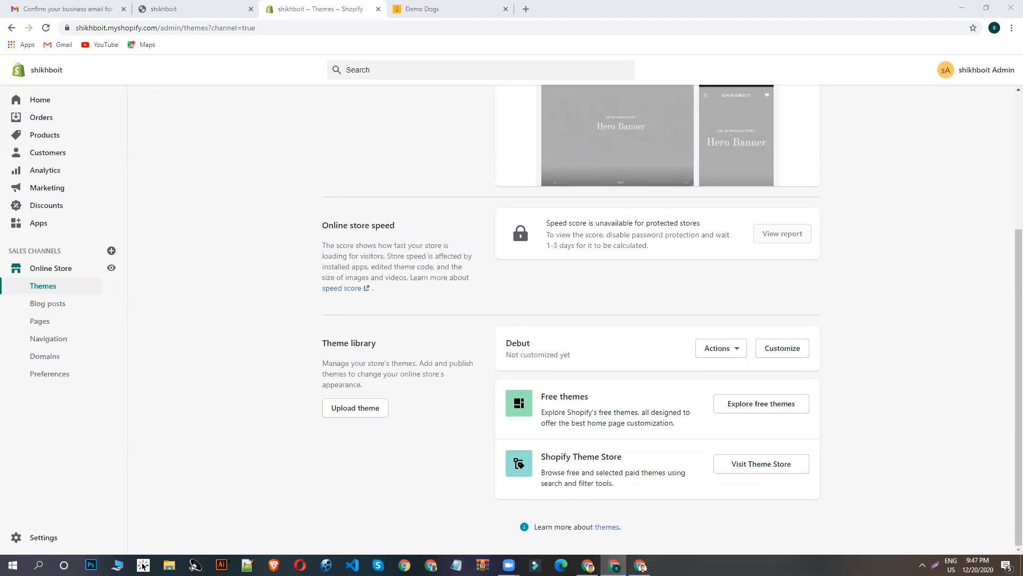
- Open the shikhboit storefront and look through its Brooklyn home page down to the footer, dismissing the store password notice
{"action": "scroll", "coordinate": [389, 258], "scroll_direction": "up", "scroll_amount": 4}
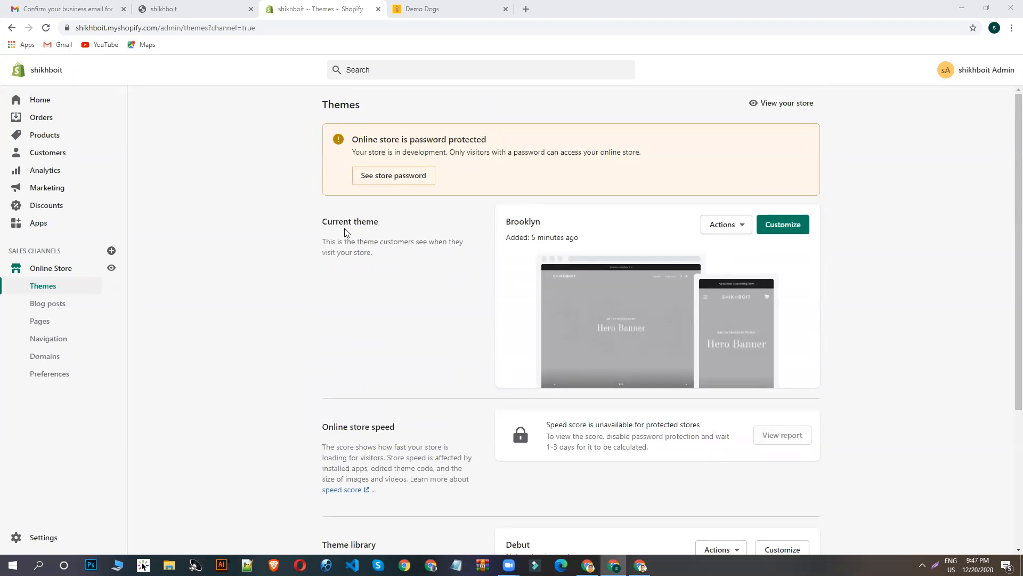
{"action": "left_click", "coordinate": [111, 268]}
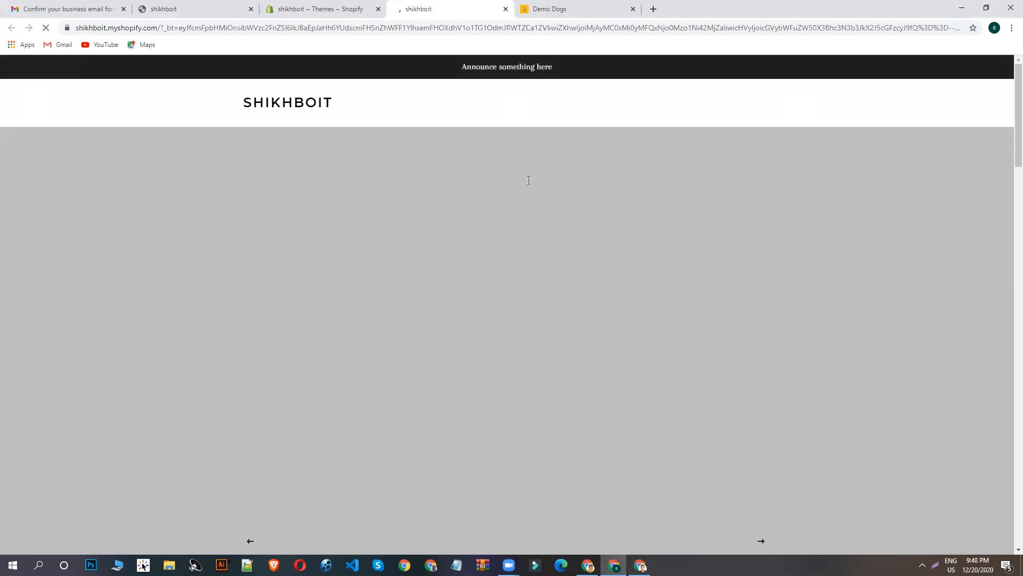
{"action": "scroll", "coordinate": [526, 208], "scroll_direction": "down", "scroll_amount": 15}
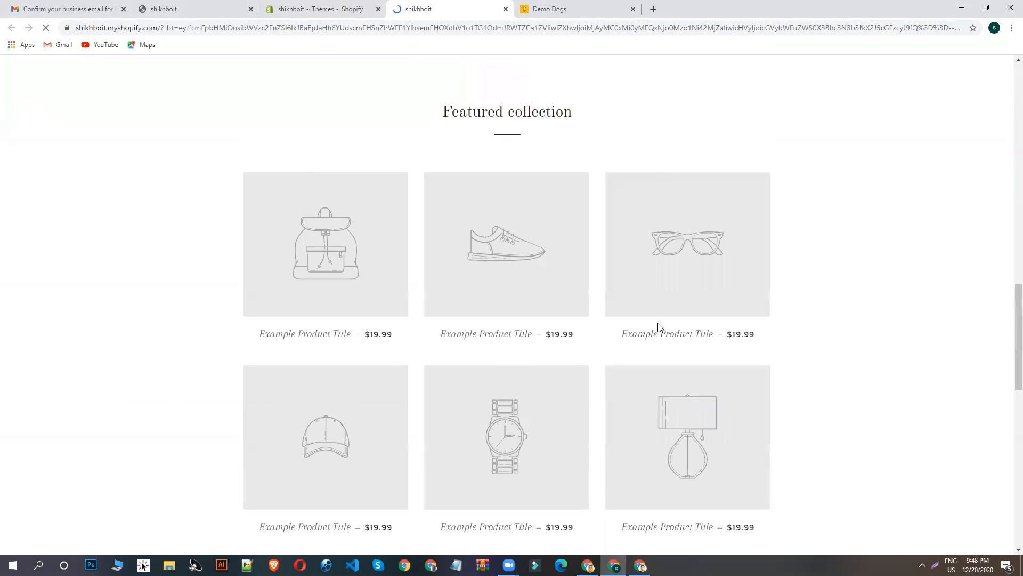
{"action": "scroll", "coordinate": [659, 327], "scroll_direction": "down", "scroll_amount": 10}
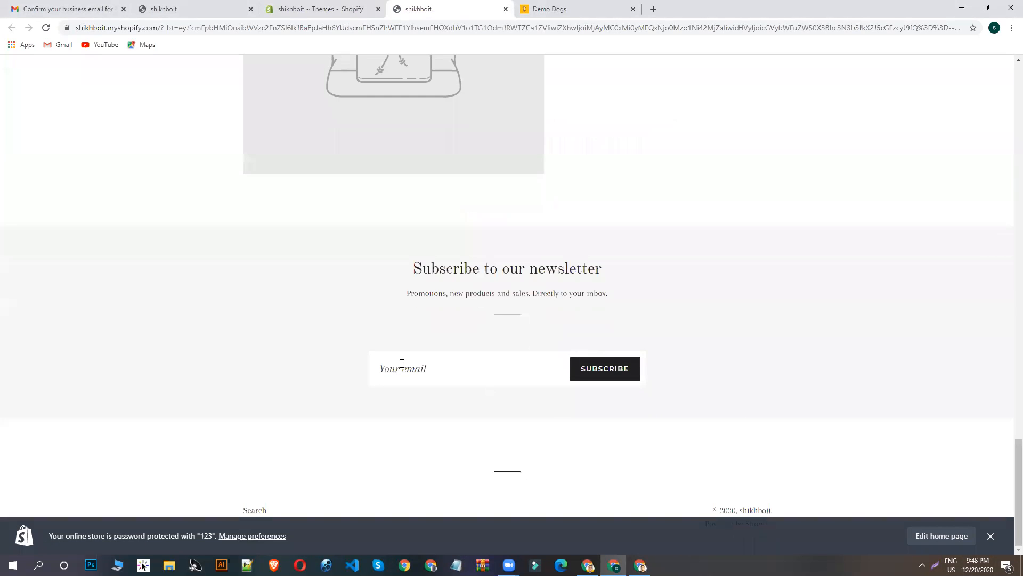
{"action": "left_click", "coordinate": [990, 536]}
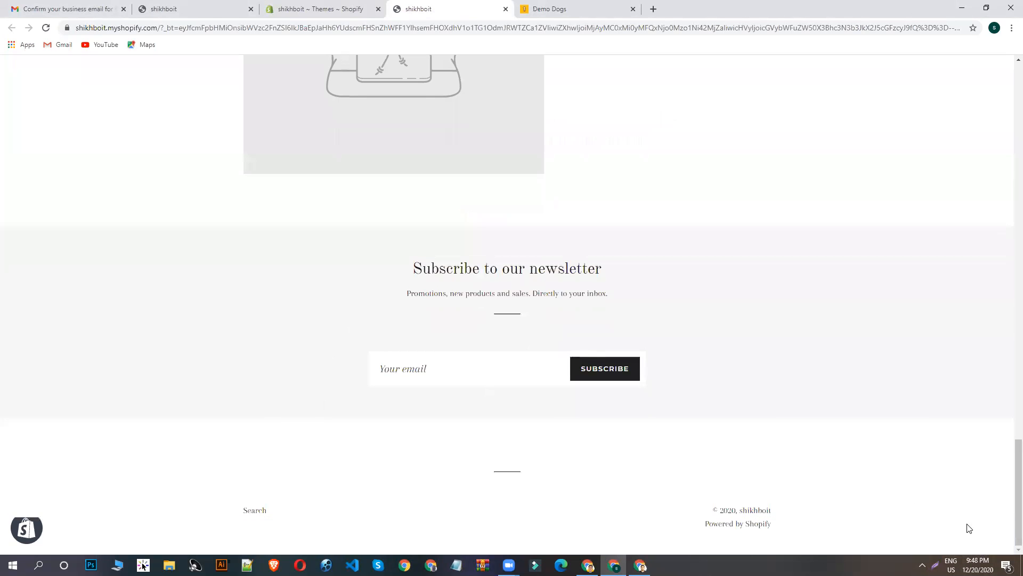
{"action": "scroll", "coordinate": [498, 323], "scroll_direction": "up", "scroll_amount": 10}
{"action": "scroll", "coordinate": [479, 225], "scroll_direction": "up", "scroll_amount": 12}
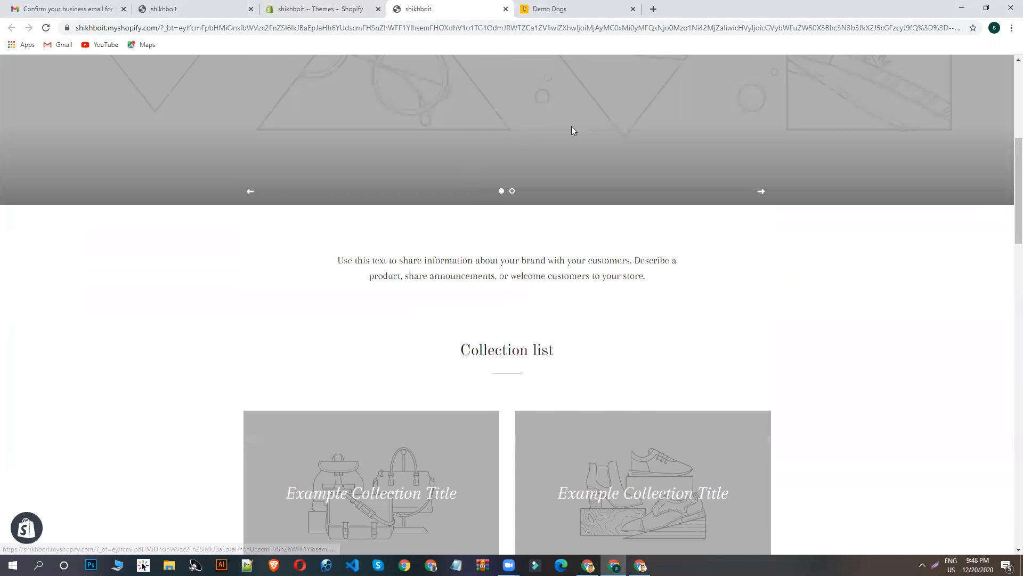
{"action": "scroll", "coordinate": [571, 126], "scroll_direction": "up", "scroll_amount": 6}
- Review the Demo Dogs home page from its products to the footer, then check the Shop By submenu
{"action": "left_click", "coordinate": [597, 12]}
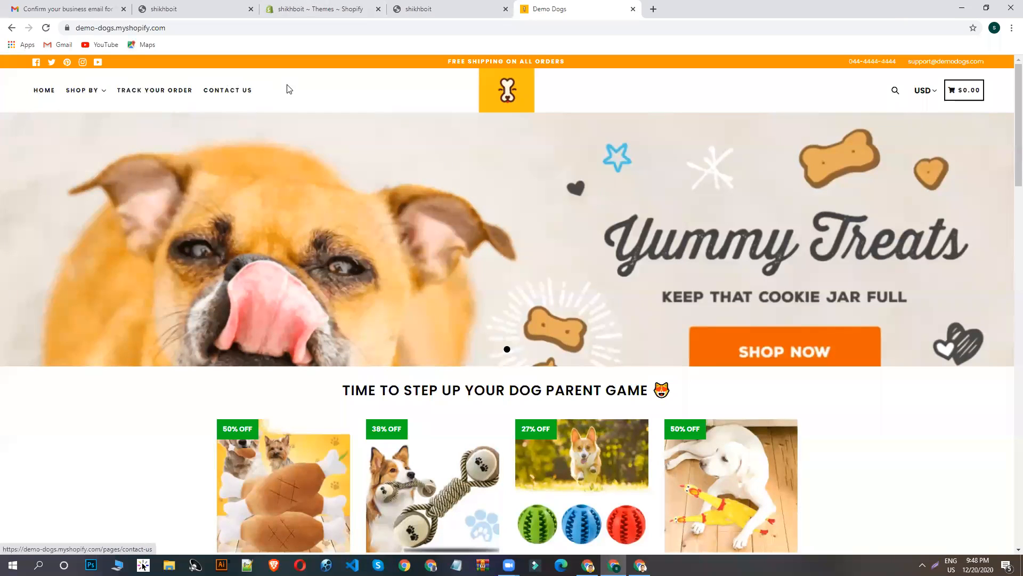
{"action": "scroll", "coordinate": [368, 194], "scroll_direction": "down", "scroll_amount": 6}
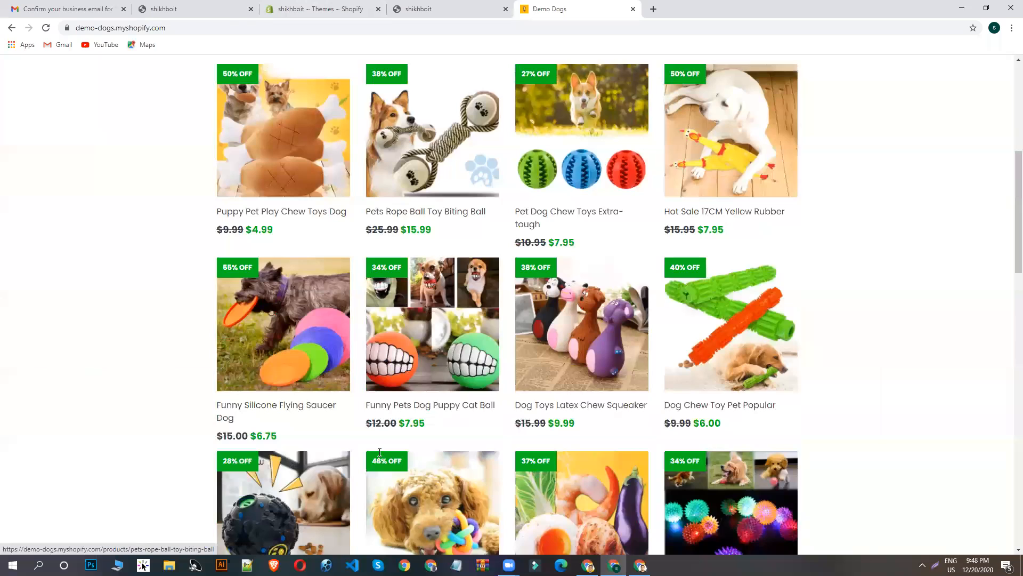
{"action": "scroll", "coordinate": [437, 447], "scroll_direction": "down", "scroll_amount": 10}
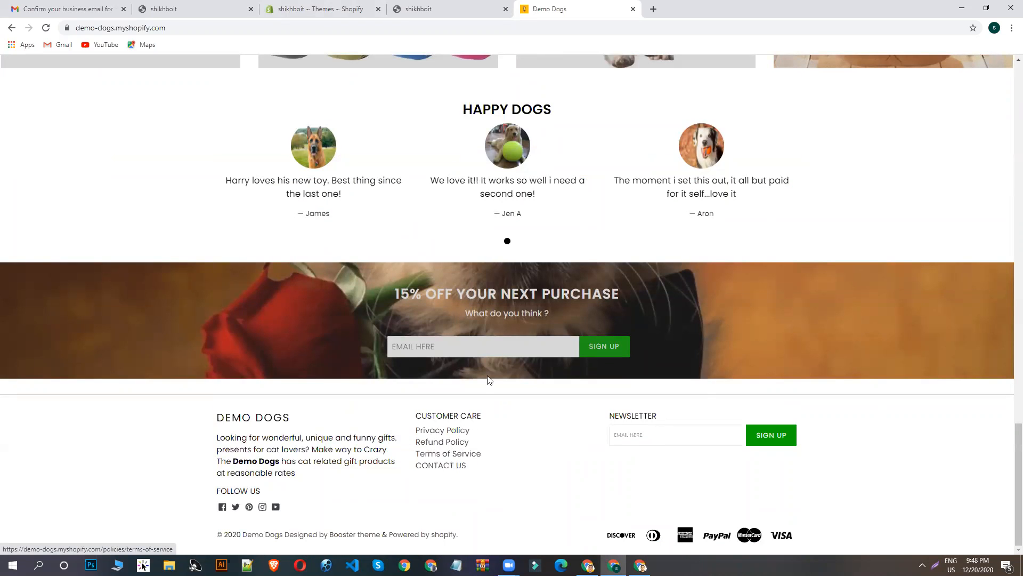
{"action": "scroll", "coordinate": [420, 219], "scroll_direction": "up", "scroll_amount": 3}
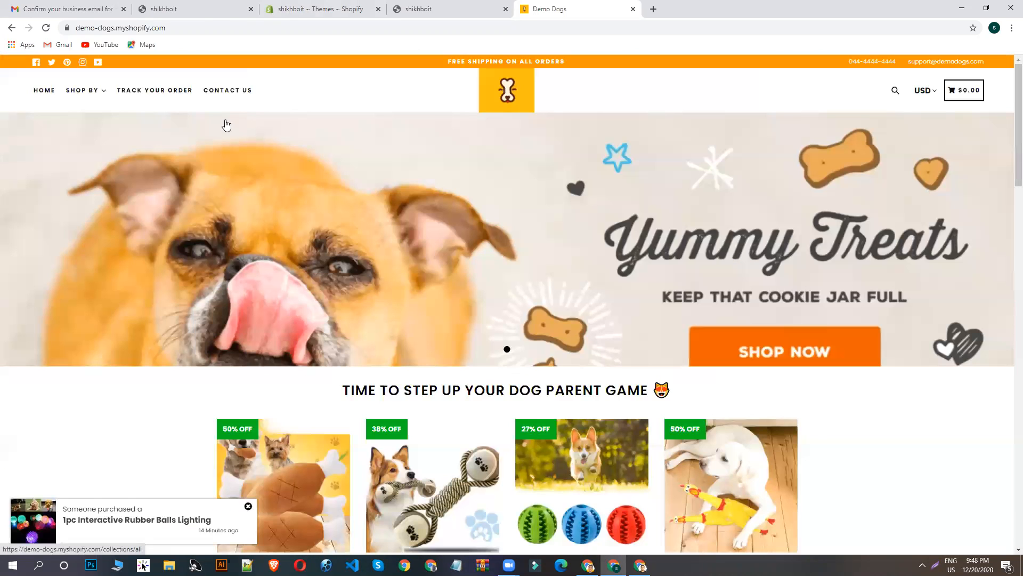
{"action": "scroll", "coordinate": [315, 165], "scroll_direction": "up", "scroll_amount": 15}
{"action": "mouse_move", "coordinate": [88, 97]}
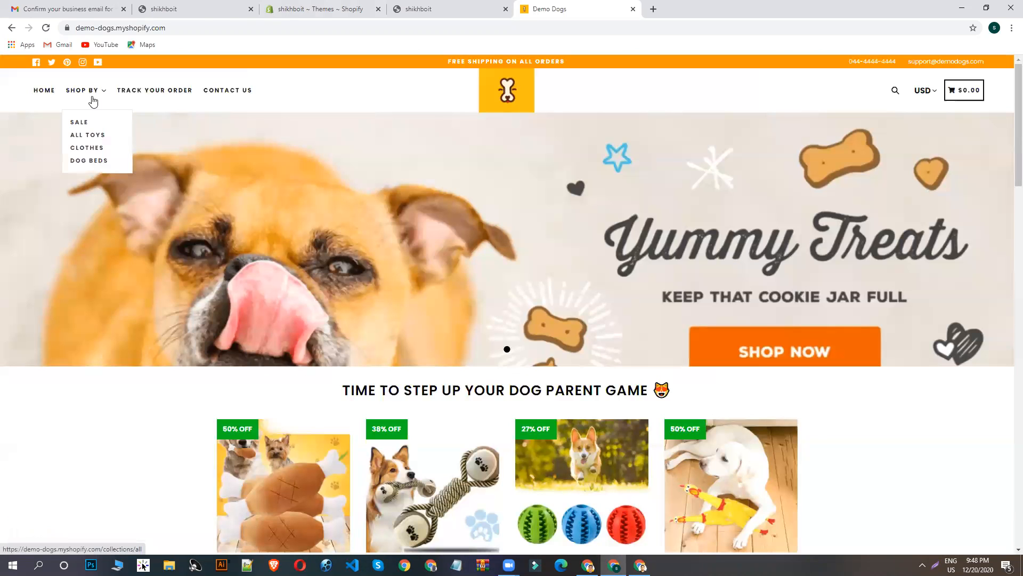
- Open the Pages section of the shikhboit admin, then examine the Demo Dogs Contact Us page and its comment form
{"action": "left_click", "coordinate": [301, 7]}
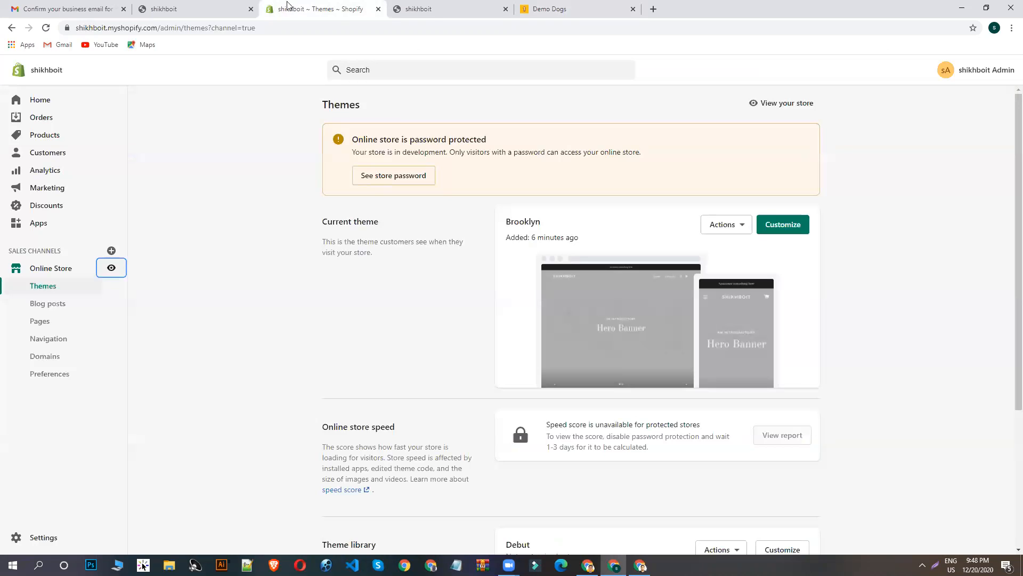
{"action": "left_click", "coordinate": [43, 322]}
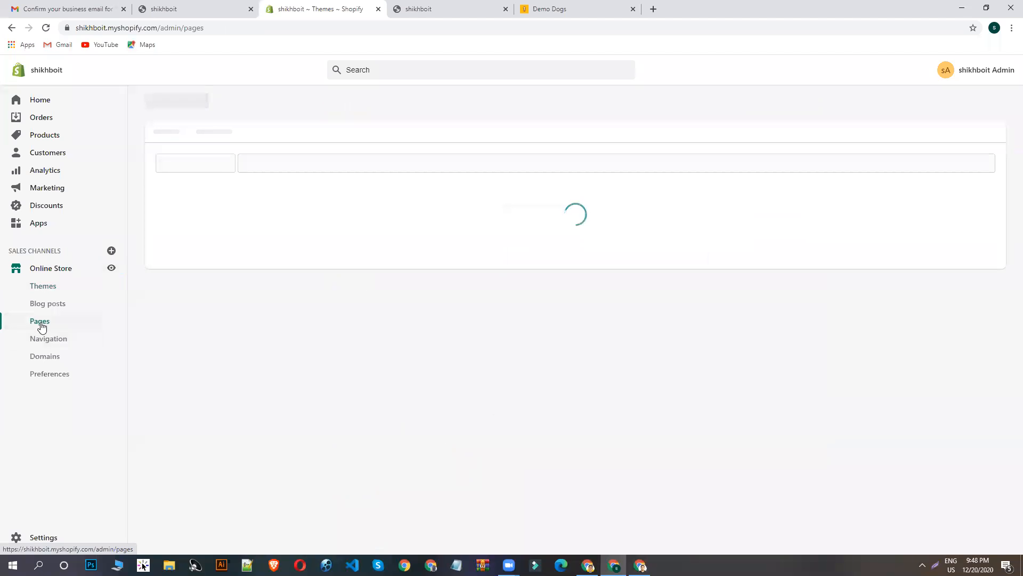
{"action": "left_click", "coordinate": [589, 6]}
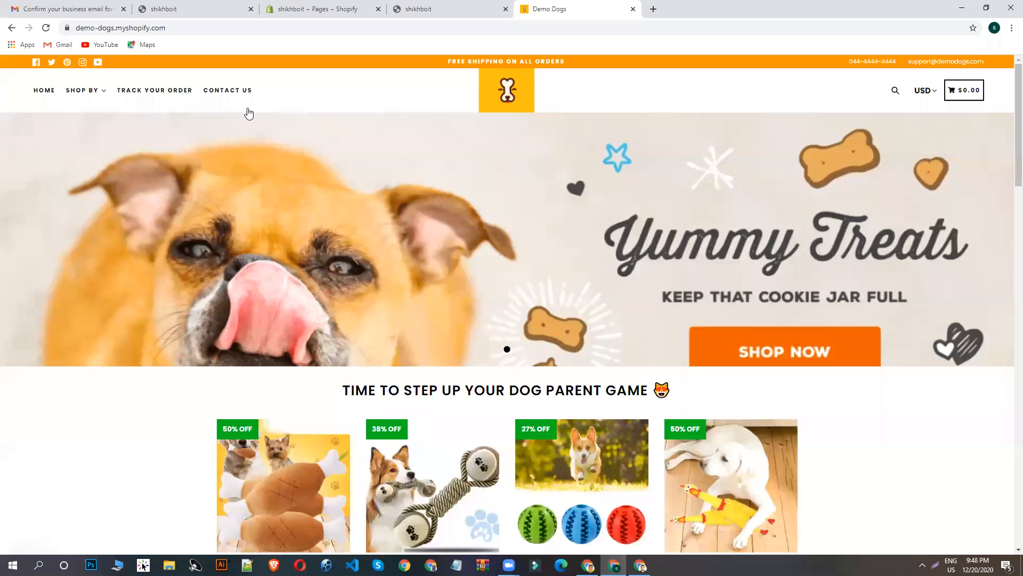
{"action": "left_click", "coordinate": [228, 101]}
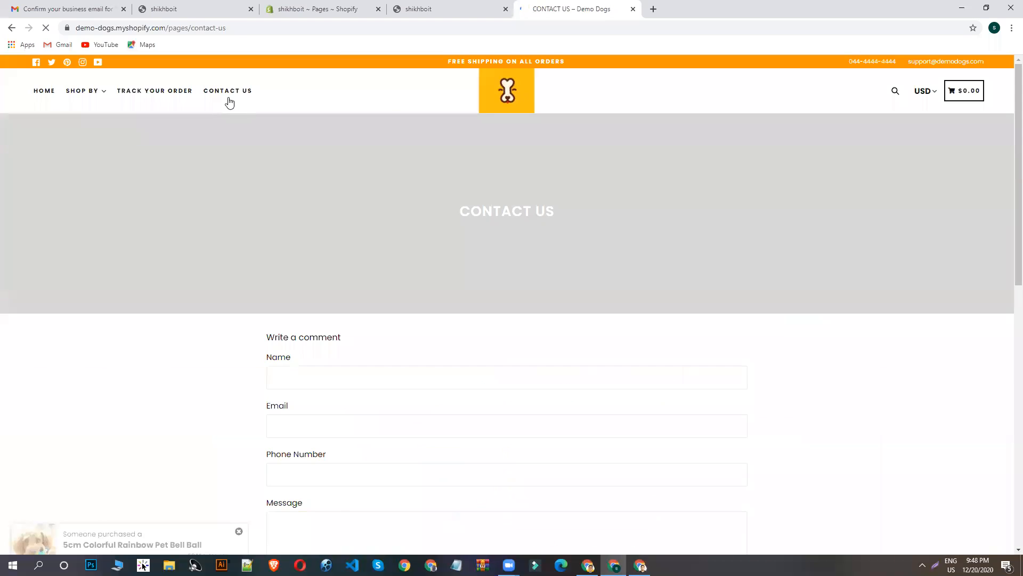
{"action": "scroll", "coordinate": [303, 233], "scroll_direction": "down", "scroll_amount": 2}
{"action": "scroll", "coordinate": [500, 250], "scroll_direction": "up", "scroll_amount": 1}
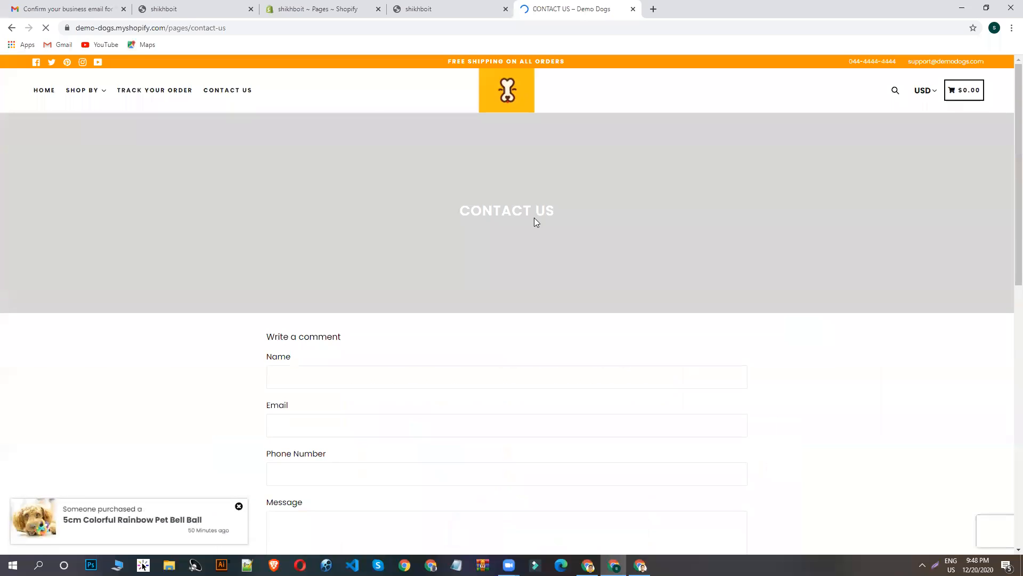
{"action": "scroll", "coordinate": [478, 255], "scroll_direction": "down", "scroll_amount": 3}
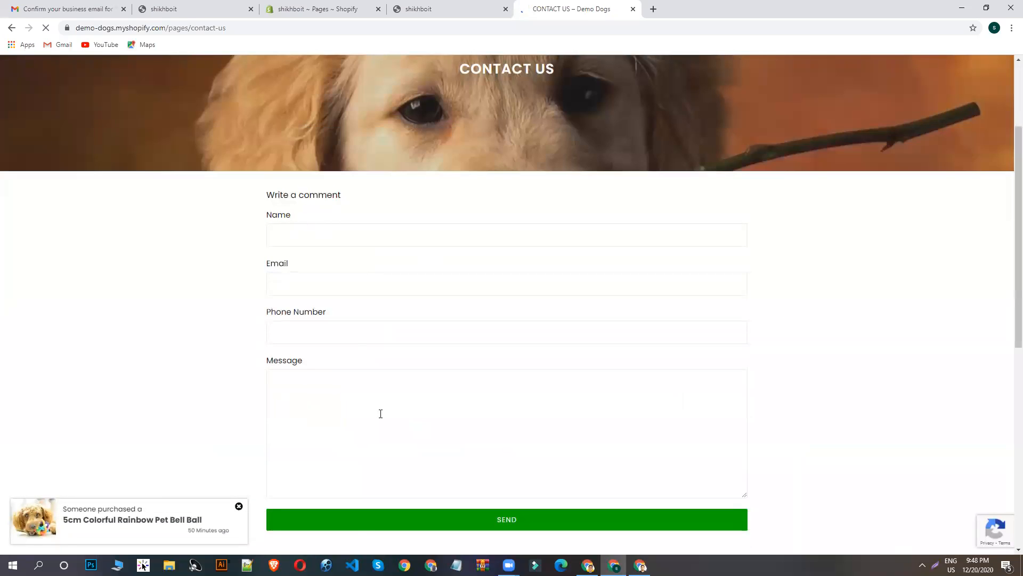
{"action": "scroll", "coordinate": [441, 333], "scroll_direction": "down", "scroll_amount": 4}
{"action": "scroll", "coordinate": [450, 367], "scroll_direction": "up", "scroll_amount": 7}
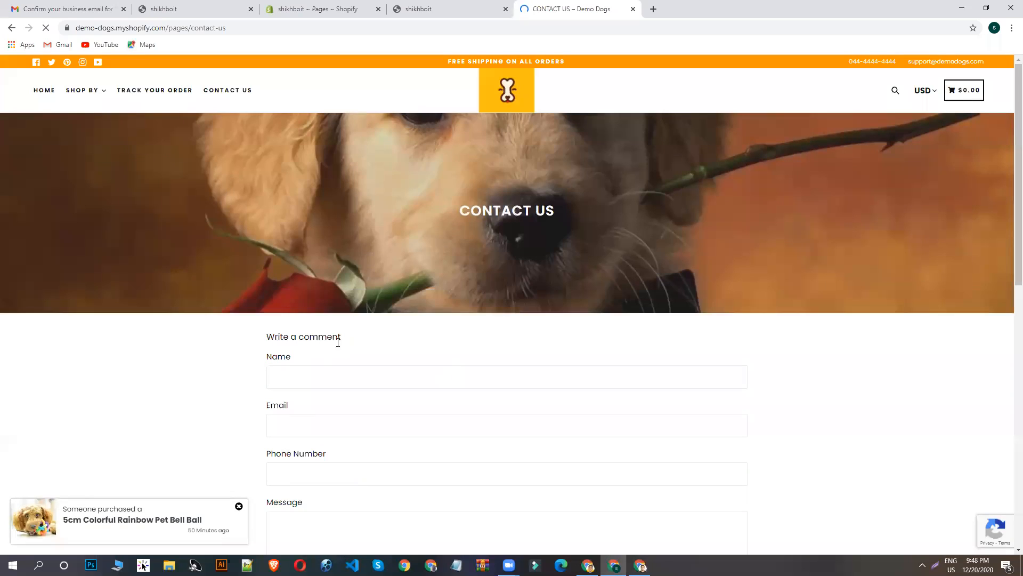
- Copy the CONTACT US text from the Demo Dogs navigation and return to the shikhboit Pages section
{"action": "left_click_drag", "start_coordinate": [253, 92], "coordinate": [207, 94]}
{"action": "key", "text": "ctrl+c"}
{"action": "left_click", "coordinate": [362, 9]}
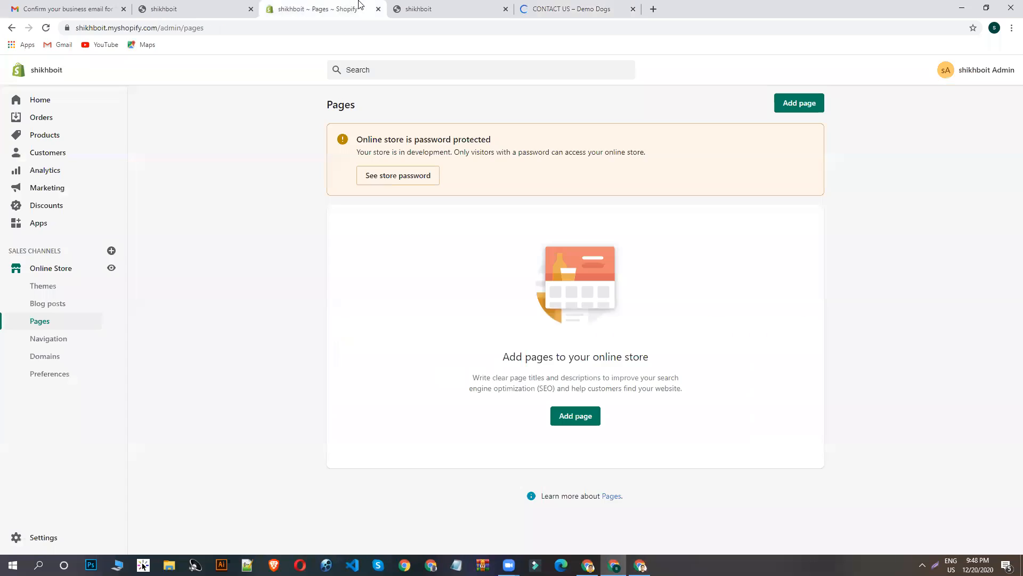
{"action": "left_click", "coordinate": [399, 9]}
{"action": "left_click", "coordinate": [243, 7]}
{"action": "left_click", "coordinate": [319, 8]}
- Add a page titled CONTACT US with the page.contact template and empty content, save it, and return to the pages list
{"action": "left_click", "coordinate": [803, 106]}
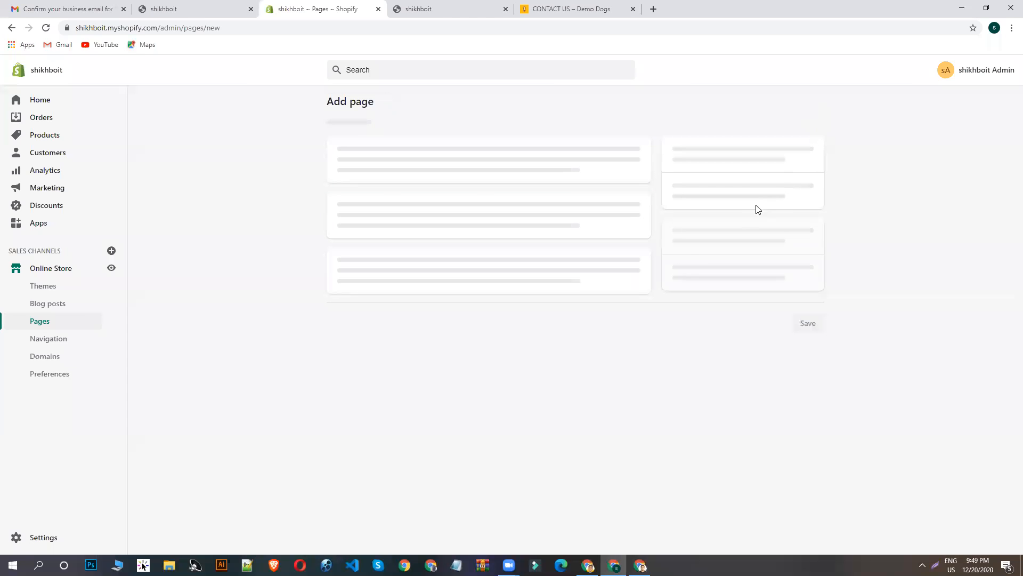
{"action": "left_click", "coordinate": [419, 158]}
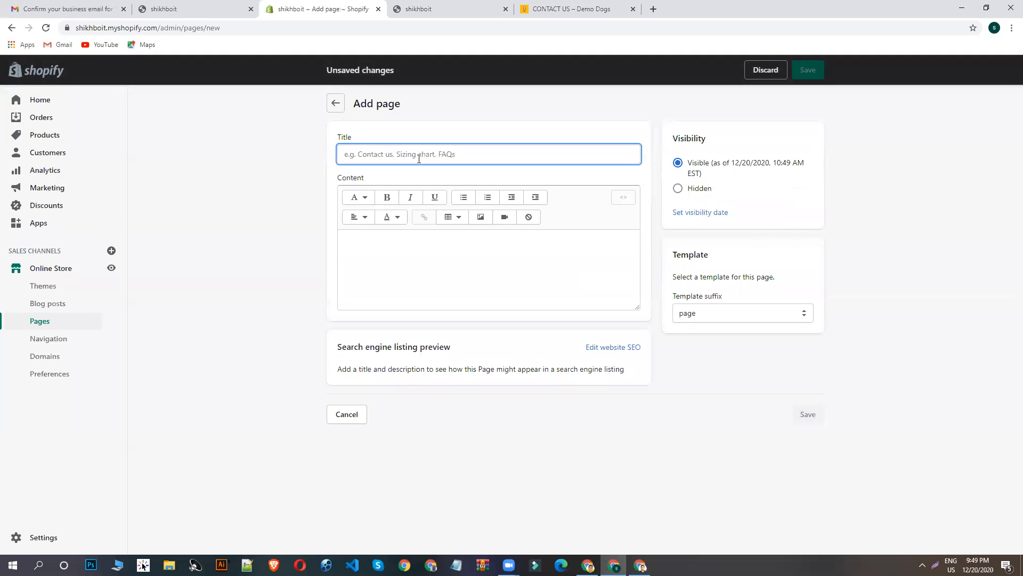
{"action": "key", "text": "ctrl+v"}
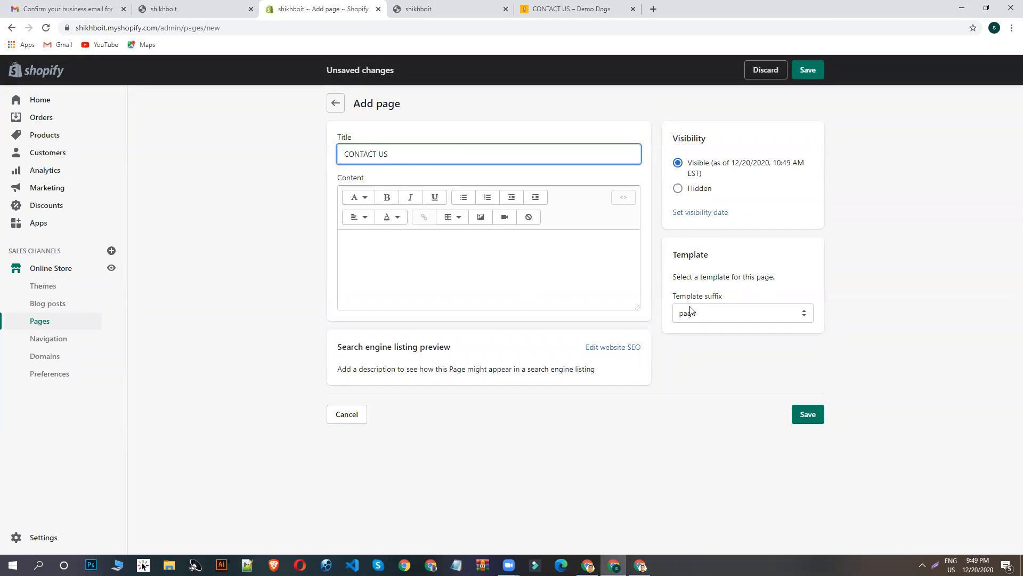
{"action": "left_click", "coordinate": [706, 319]}
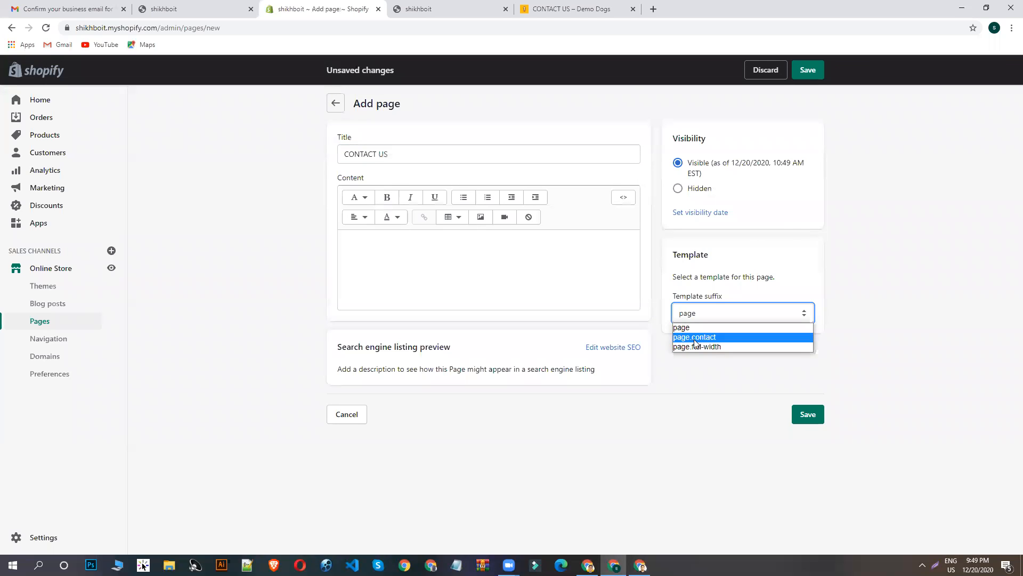
{"action": "left_click", "coordinate": [695, 337]}
{"action": "left_click", "coordinate": [453, 279]}
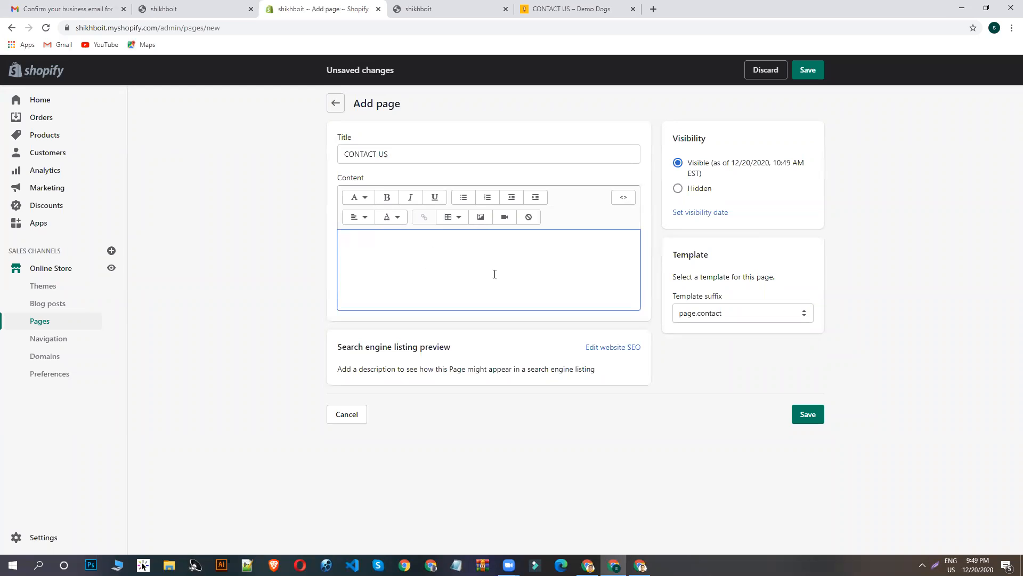
{"action": "left_click", "coordinate": [811, 72]}
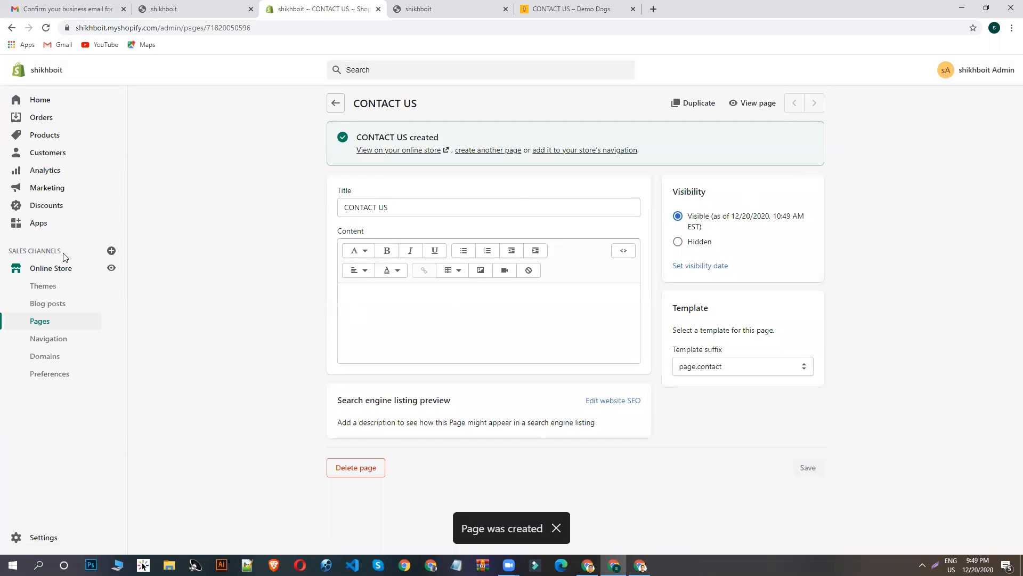
{"action": "left_click", "coordinate": [44, 322]}
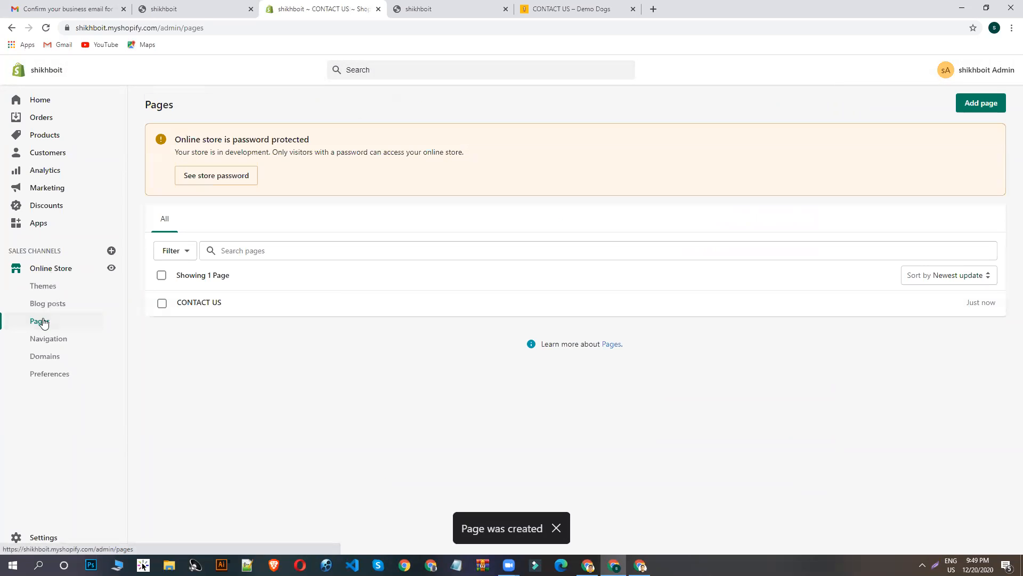
- Open the Track Your Order page on Demo Dogs, copy its heading, and return to the shikhboit Pages section
{"action": "left_click", "coordinate": [530, 9]}
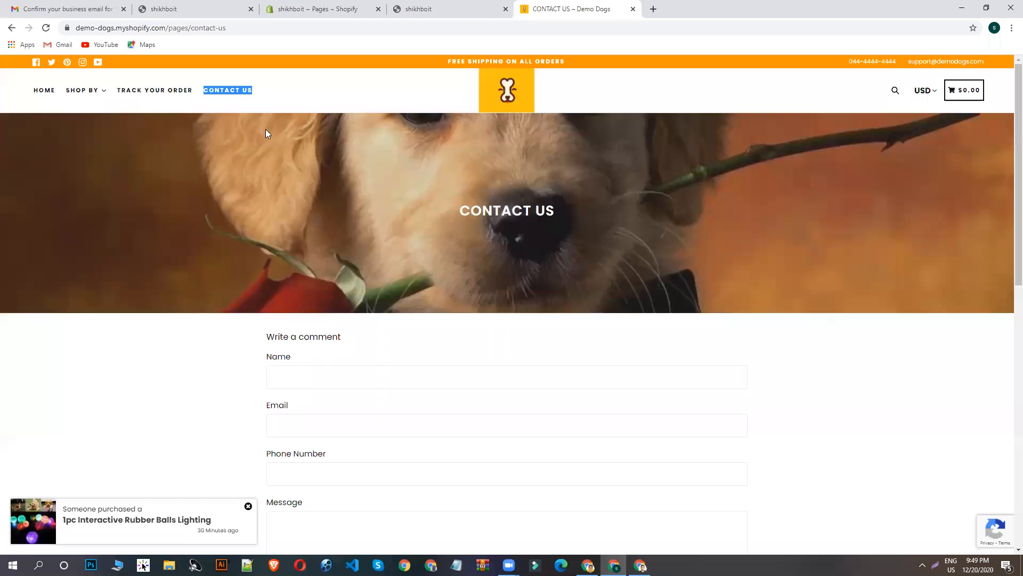
{"action": "left_click", "coordinate": [132, 90]}
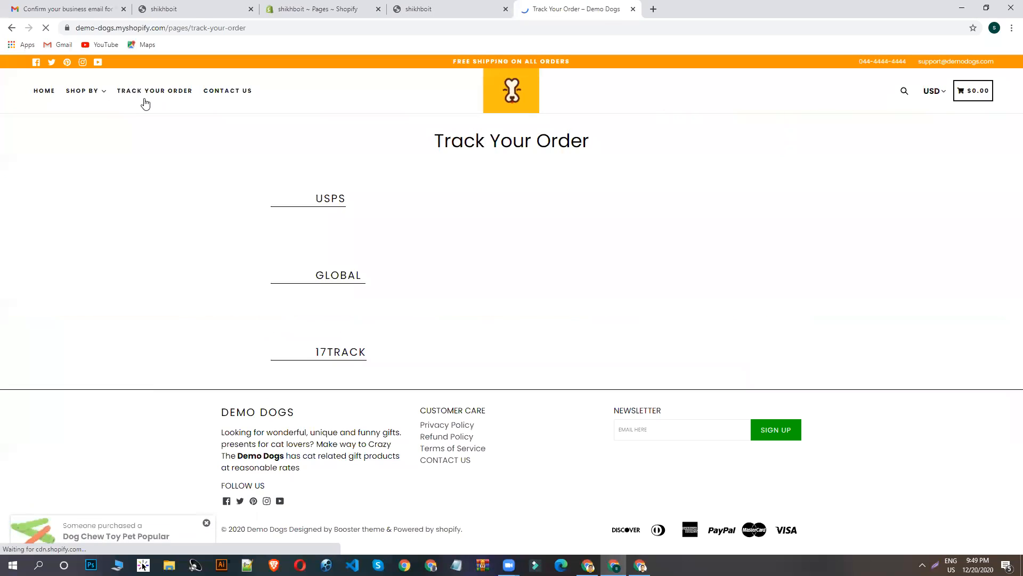
{"action": "triple_click", "coordinate": [459, 138]}
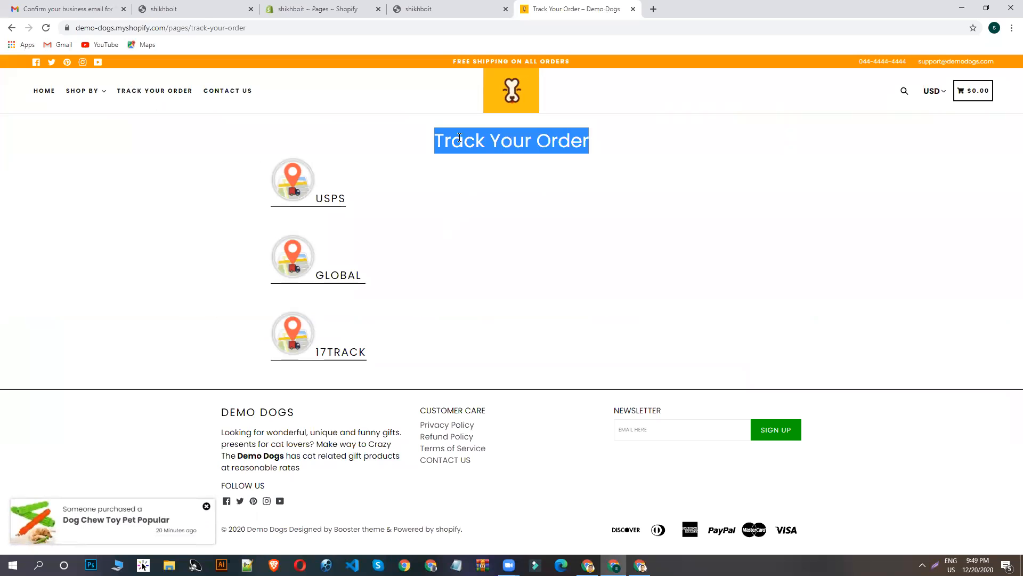
{"action": "right_click", "coordinate": [461, 140]}
{"action": "left_click", "coordinate": [485, 147]}
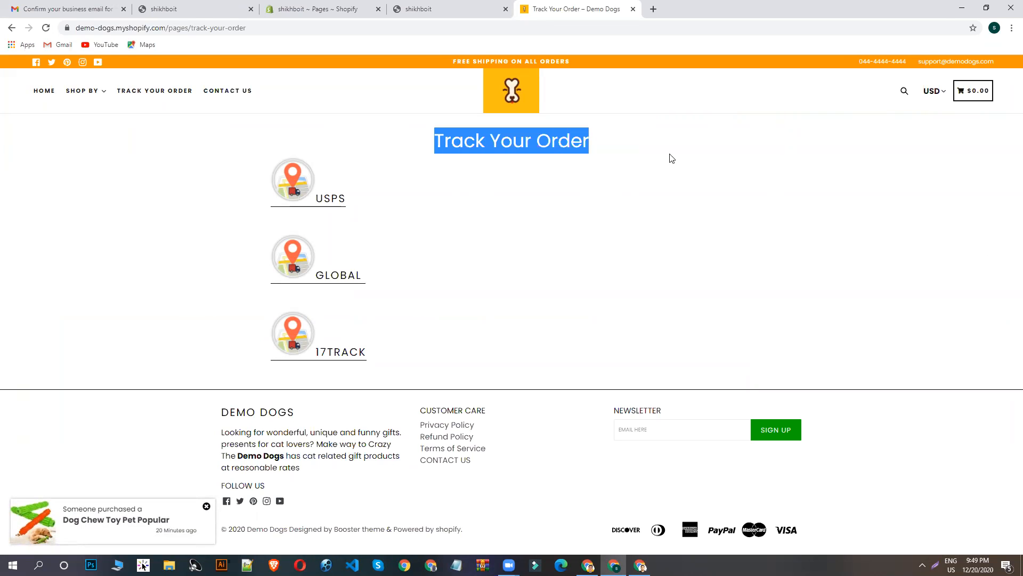
{"action": "left_click", "coordinate": [469, 9]}
{"action": "left_click", "coordinate": [351, 9]}
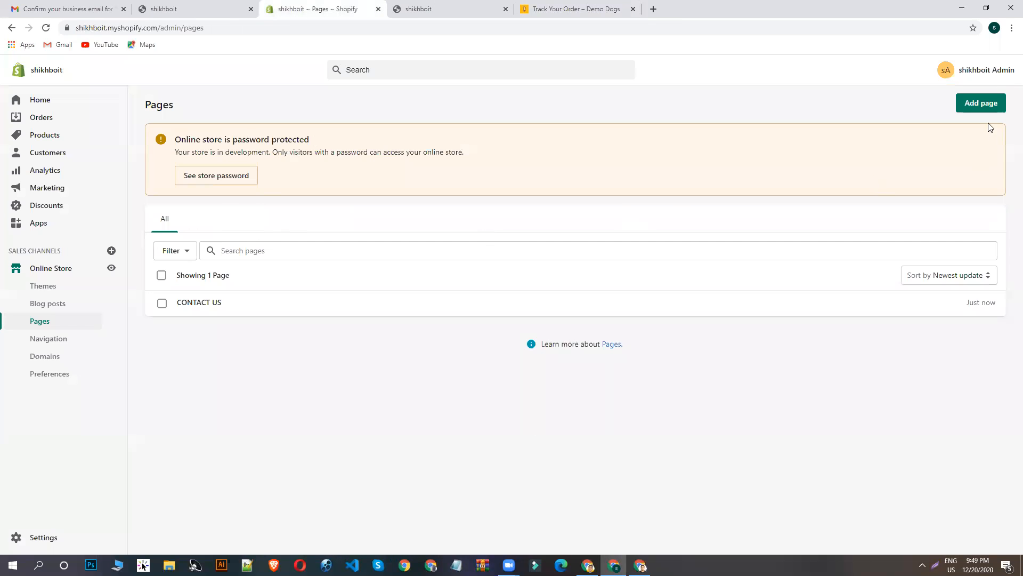
- Start a new page titled Track Your Order and place the cursor in its empty content area
{"action": "left_click", "coordinate": [984, 105]}
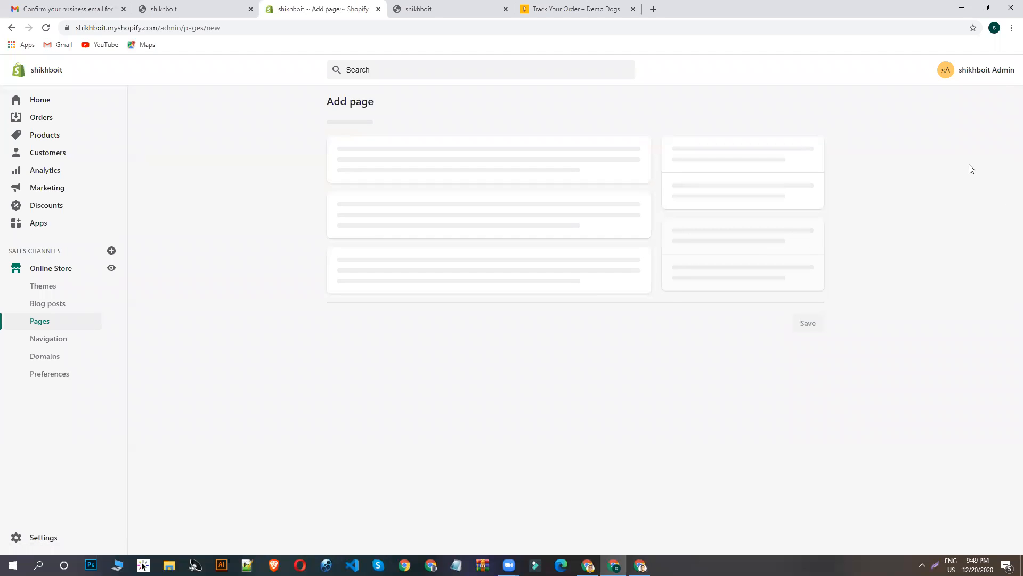
{"action": "left_click", "coordinate": [406, 153]}
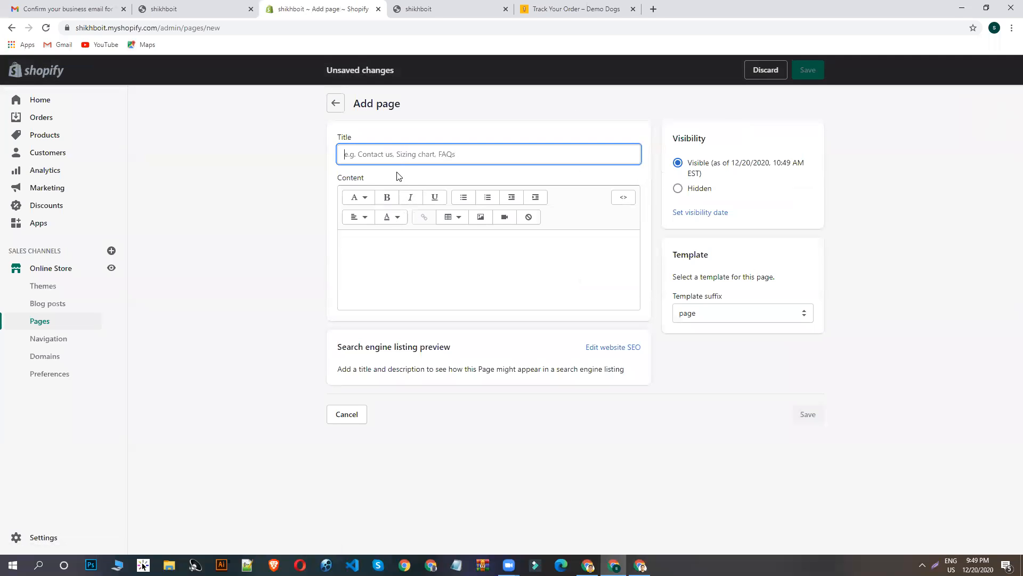
{"action": "key", "text": "ctrl+v"}
{"action": "left_click", "coordinate": [435, 249]}
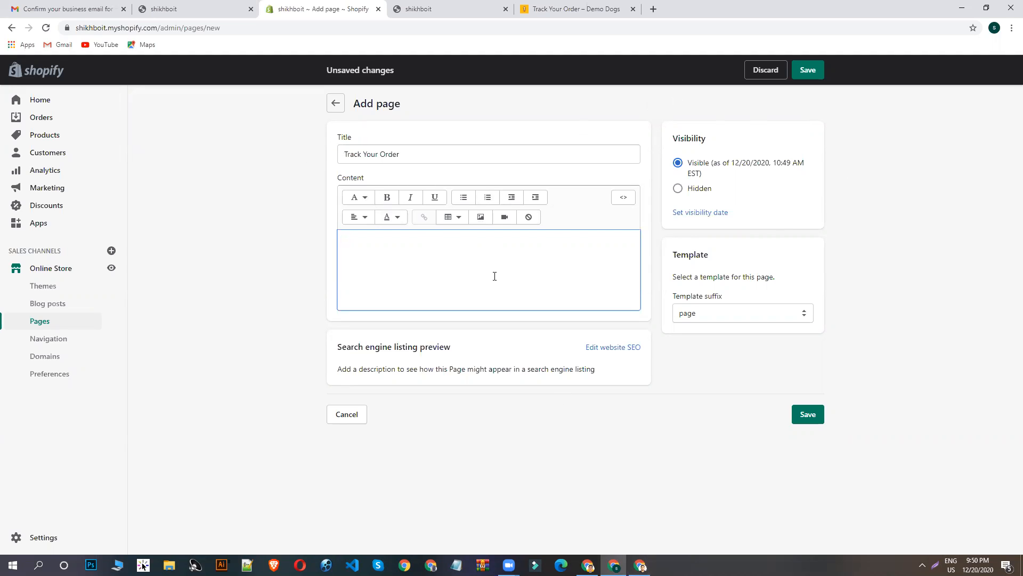
- Replace the new page's title with About Us
{"action": "triple_click", "coordinate": [379, 153]}
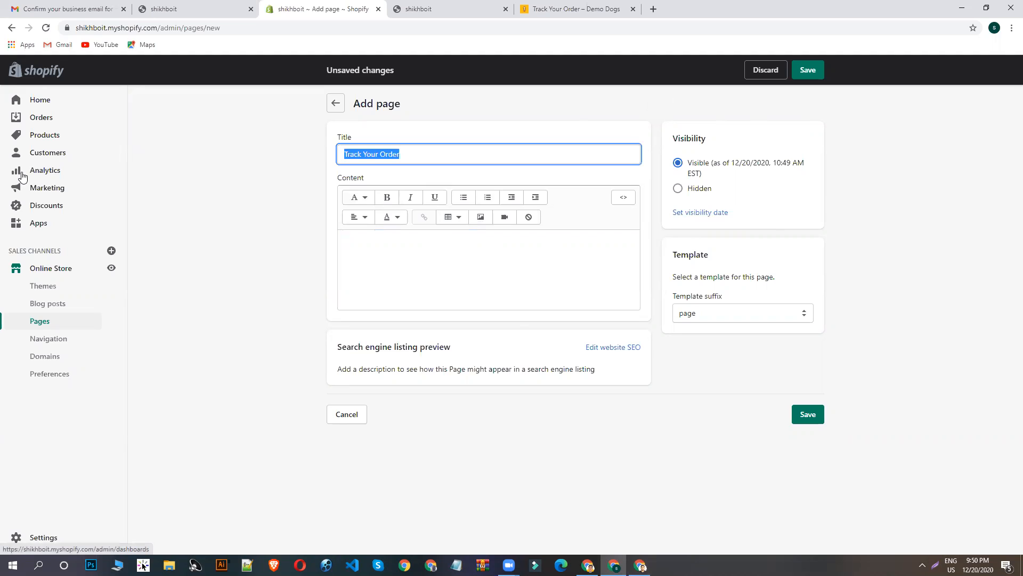
{"action": "type", "text": "B"}
{"action": "key", "text": "BackSpace"}
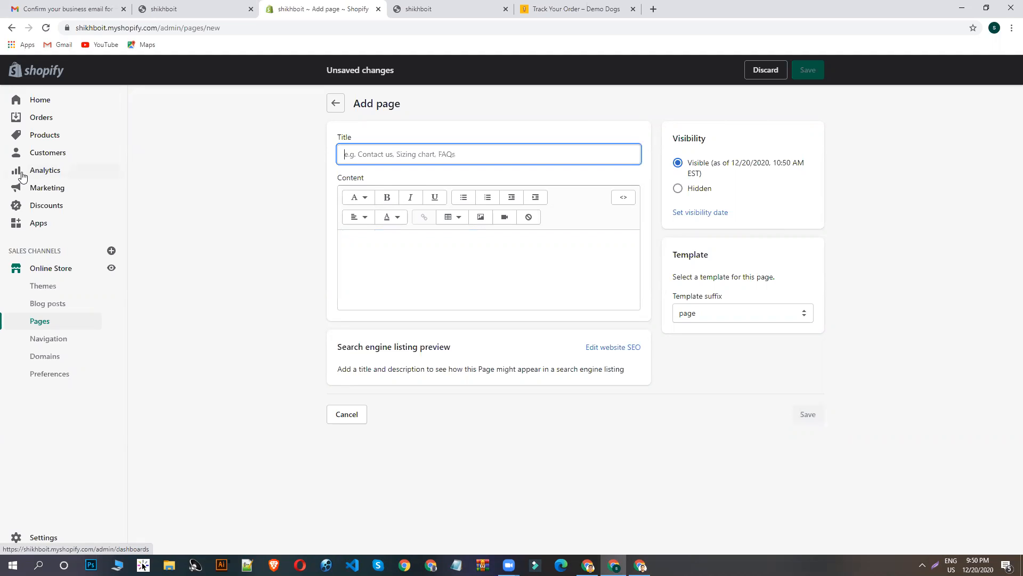
{"action": "type", "text": "aBOUT"}
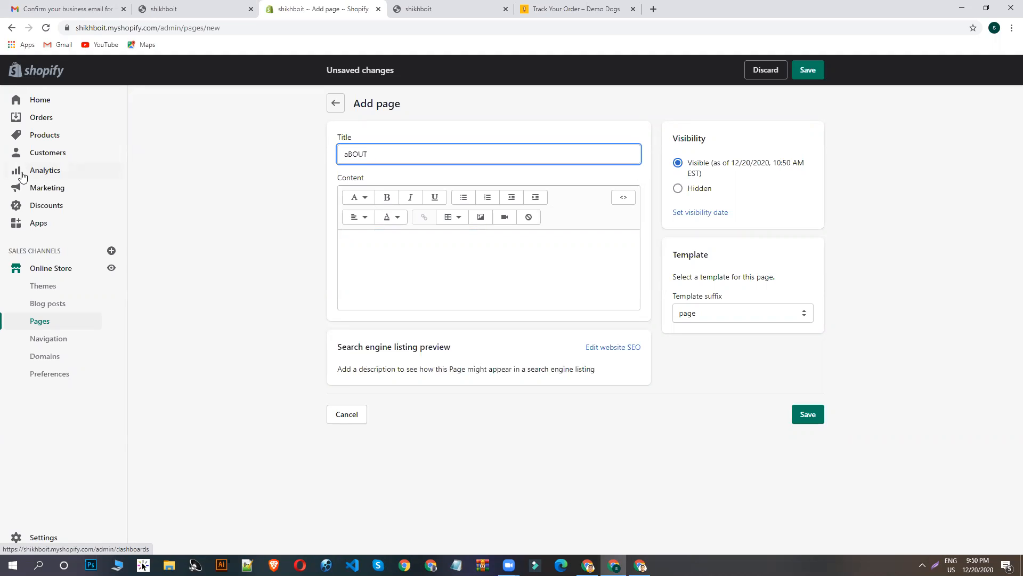
{"action": "key", "text": "ctrl+a"}
{"action": "key", "text": "BackSpace"}
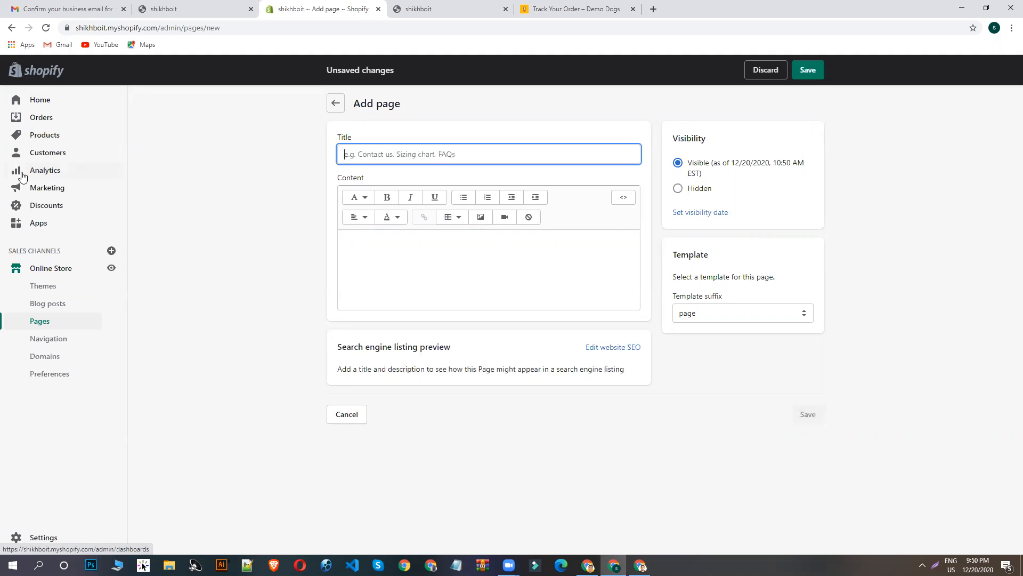
{"action": "type", "text": "A"}
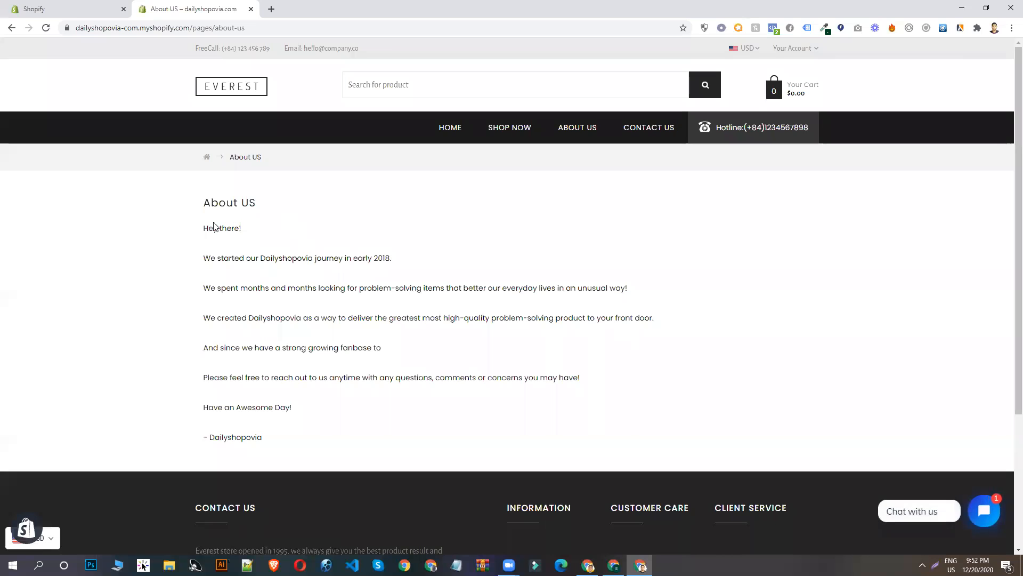
- Copy the Dailyshopovia About US text from "Hey there!" through "Have an Awesome Day!" and return to the shikhboit page form
{"action": "left_click_drag", "start_coordinate": [203, 227], "coordinate": [324, 413]}
{"action": "right_click", "coordinate": [283, 284]}
{"action": "left_click", "coordinate": [293, 292]}
{"action": "left_click", "coordinate": [614, 565]}
- Paste the copied text into the About Us page's content and save the page
{"action": "left_click", "coordinate": [430, 281]}
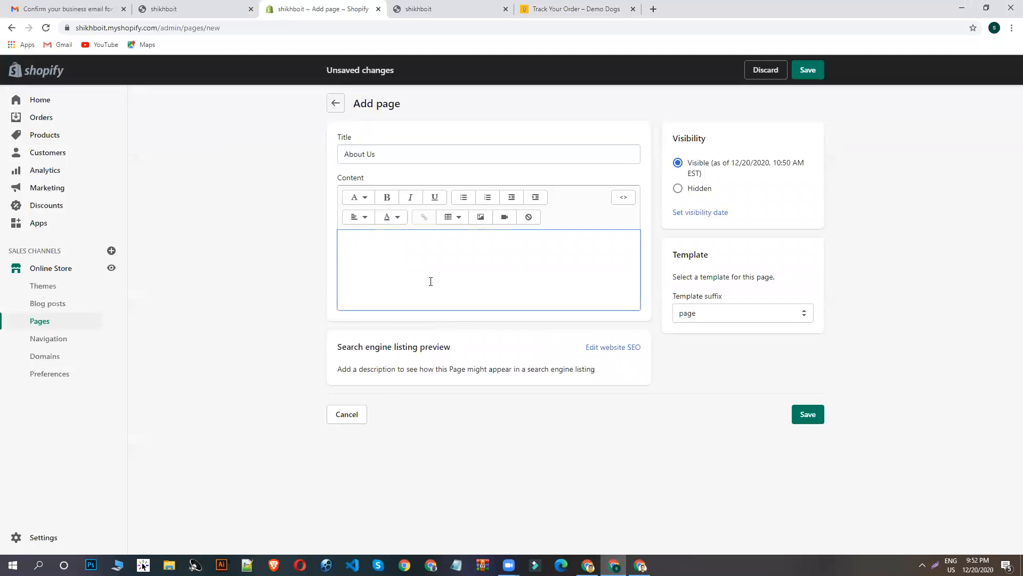
{"action": "key", "text": "ctrl+v"}
{"action": "scroll", "coordinate": [721, 395], "scroll_direction": "down", "scroll_amount": 1}
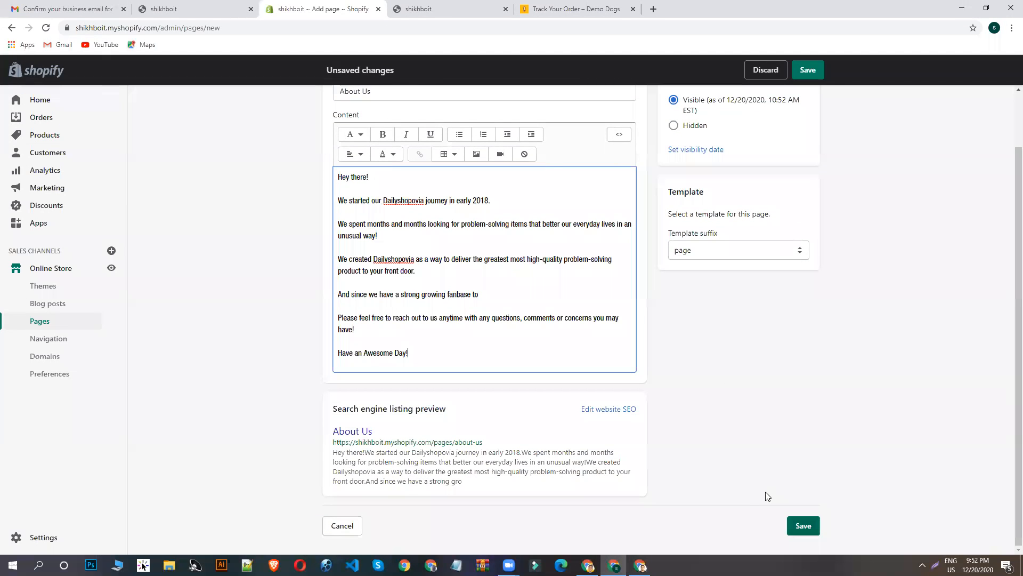
{"action": "key", "text": "ctrl+s"}
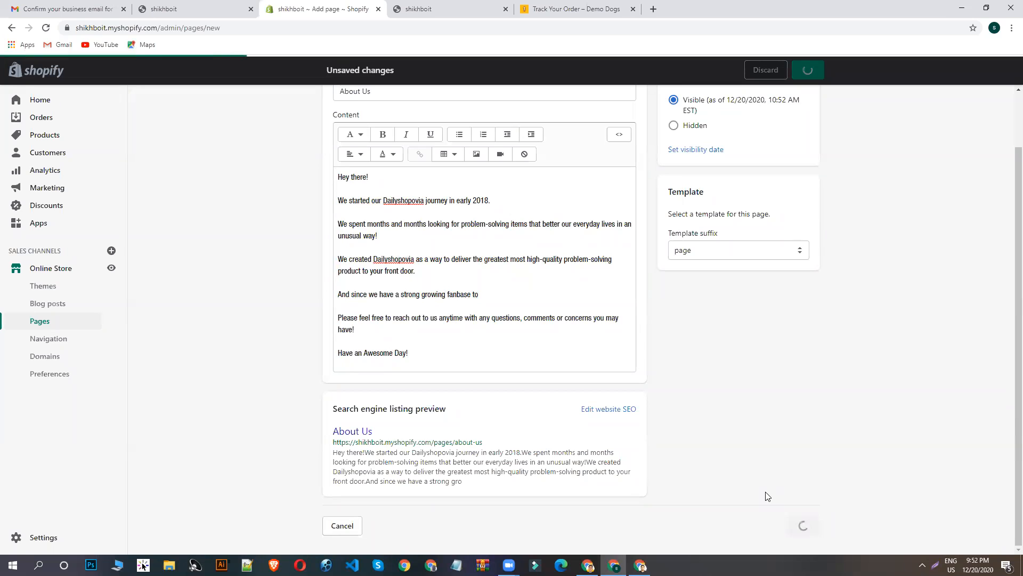
- Look at the navigation links in the shikhboit storefront header and return to the About Us page in the admin
{"action": "mouse_move", "coordinate": [96, 89]}
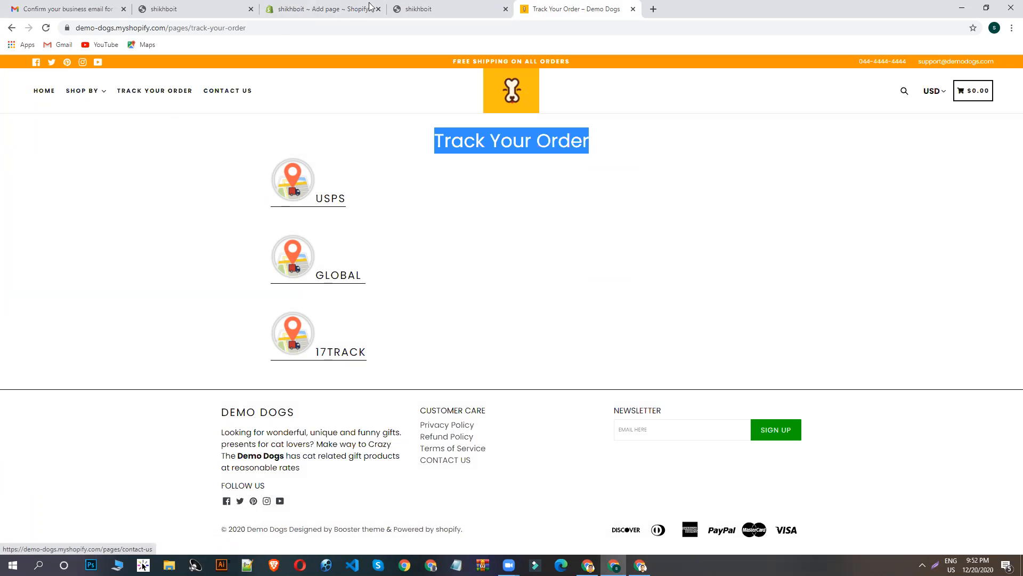
{"action": "left_click", "coordinate": [202, 9]}
{"action": "left_click", "coordinate": [320, 8]}
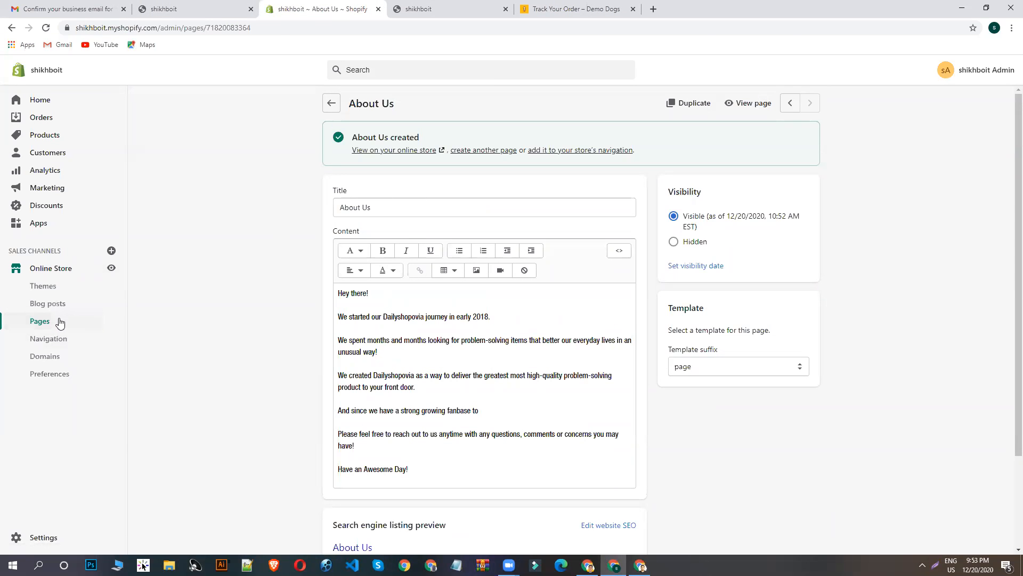
{"action": "left_click", "coordinate": [434, 7]}
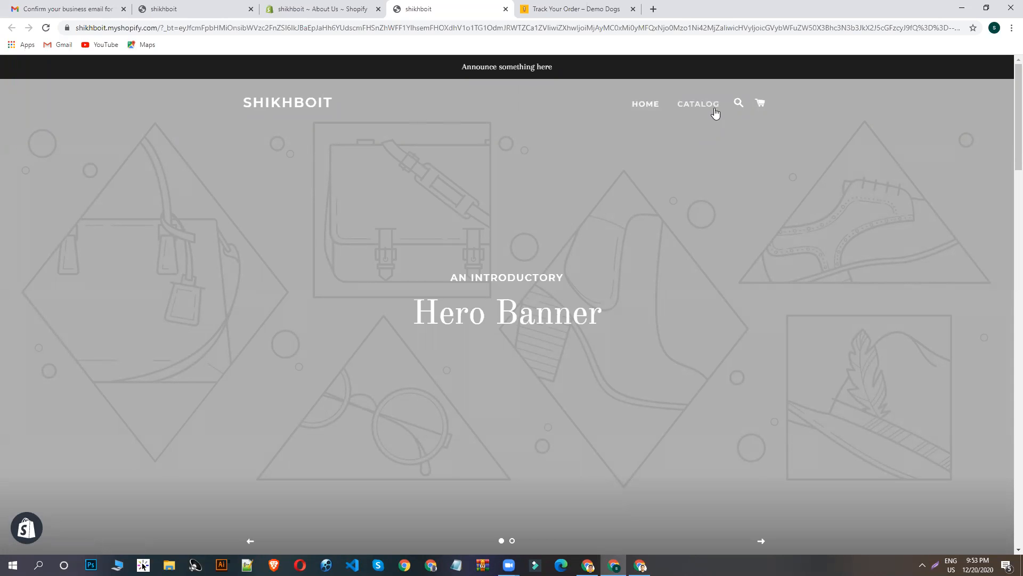
{"action": "left_click", "coordinate": [327, 8]}
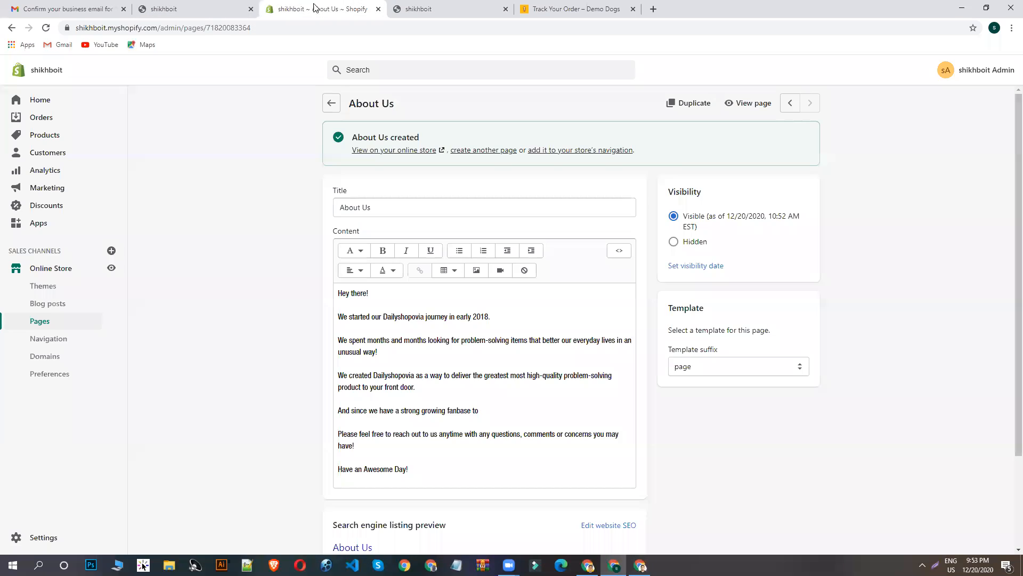
- Open the store's Navigation section and compare its menus with the header and footer links on the storefront
{"action": "left_click", "coordinate": [54, 341]}
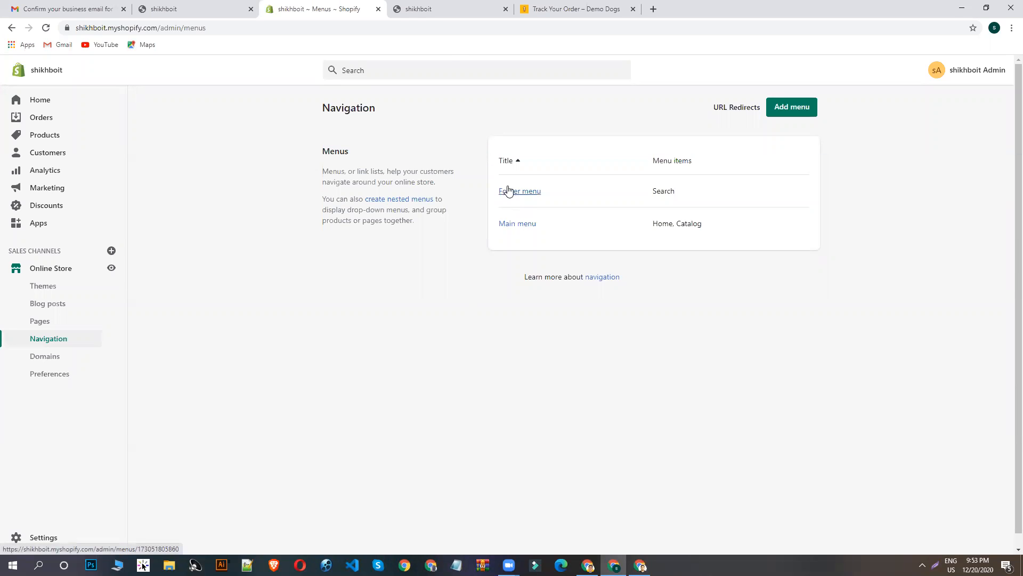
{"action": "left_click", "coordinate": [449, 4]}
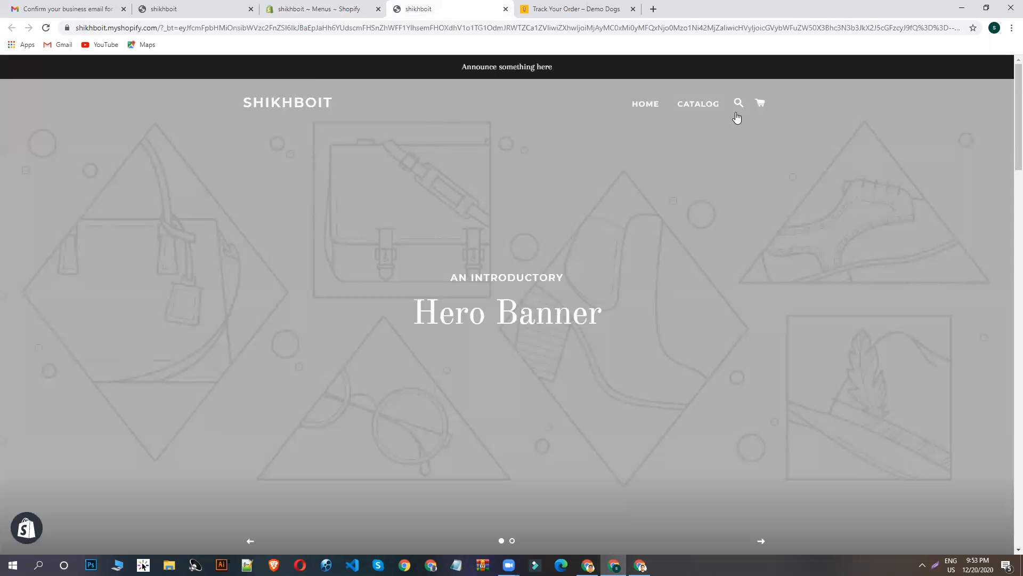
{"action": "left_click", "coordinate": [275, 4]}
{"action": "left_click", "coordinate": [421, 5]}
{"action": "scroll", "coordinate": [514, 320], "scroll_direction": "down", "scroll_amount": 15}
{"action": "scroll", "coordinate": [668, 411], "scroll_direction": "down", "scroll_amount": 10}
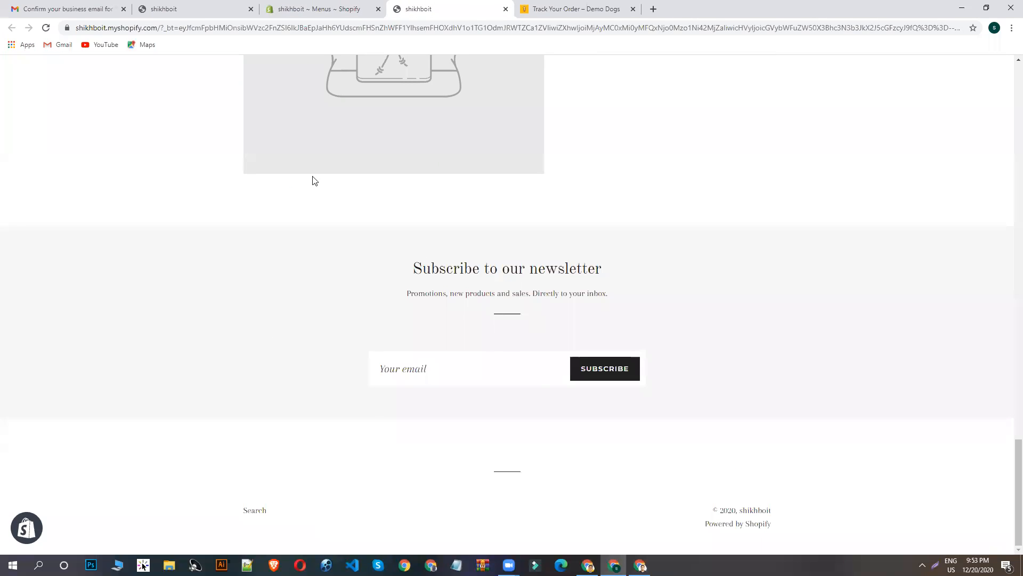
{"action": "left_click", "coordinate": [323, 5]}
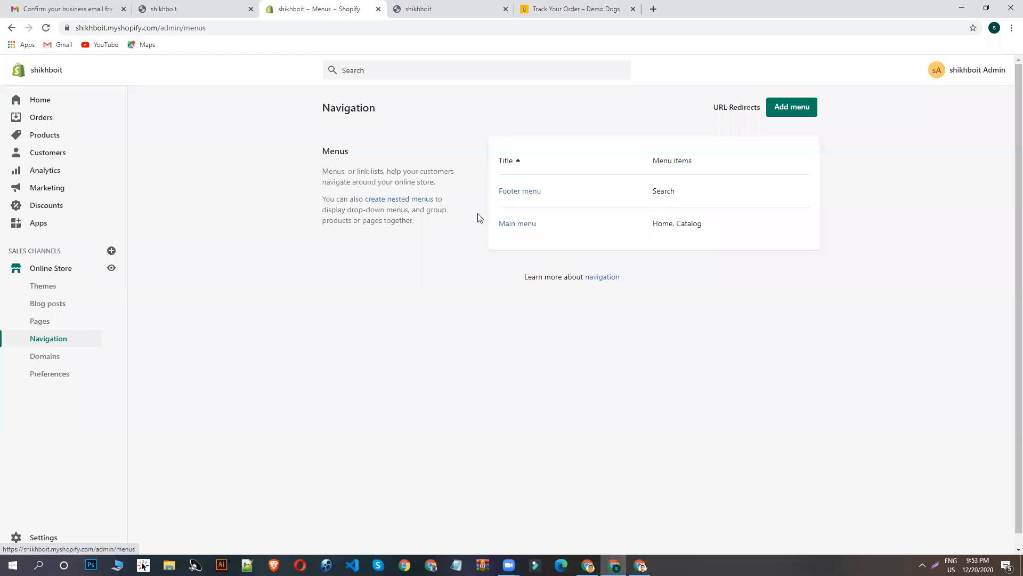
- Open the Main menu and rename its Catalog item to Shop Now
{"action": "left_click", "coordinate": [526, 229]}
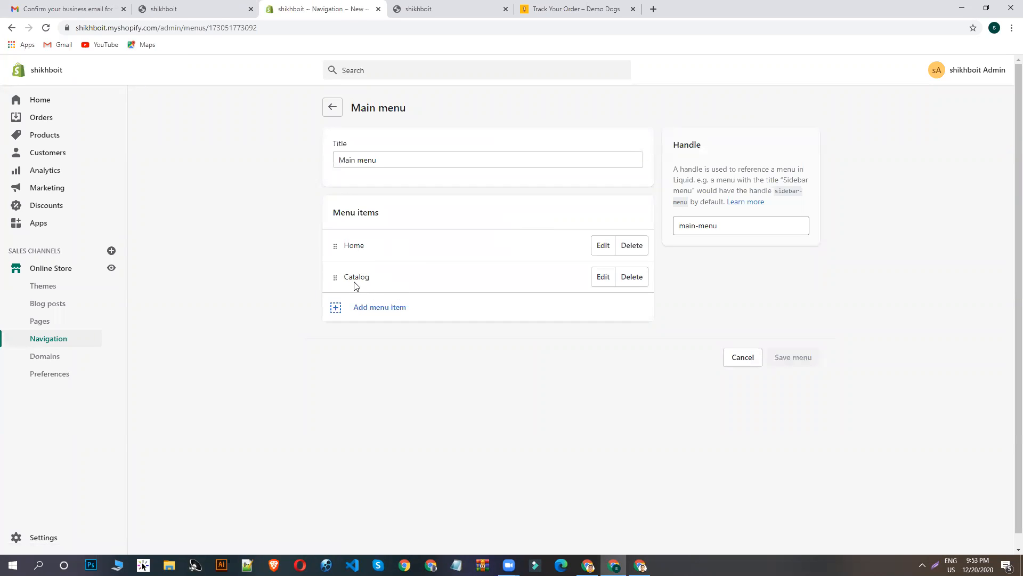
{"action": "left_click", "coordinate": [604, 278]}
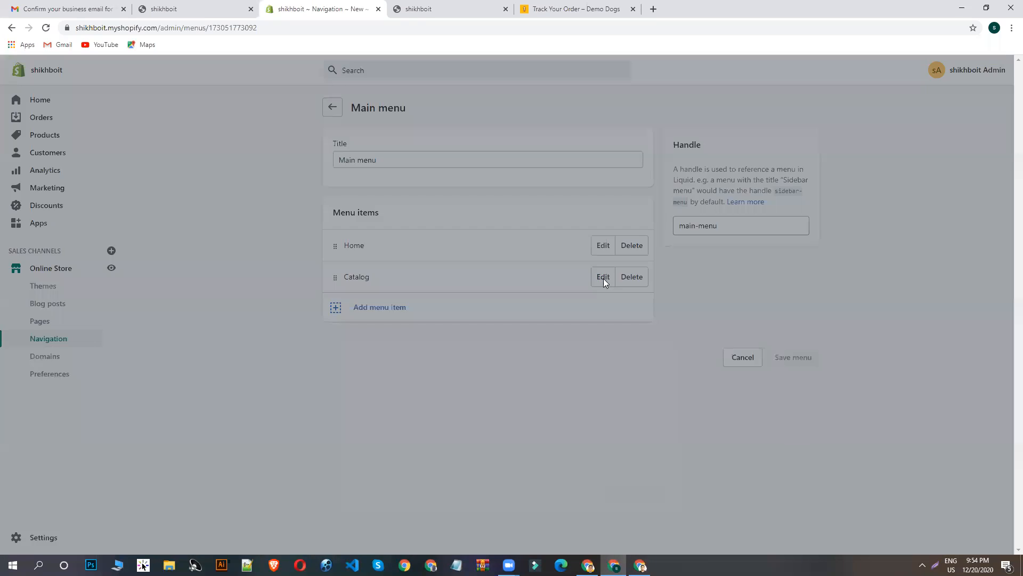
{"action": "double_click", "coordinate": [375, 307]}
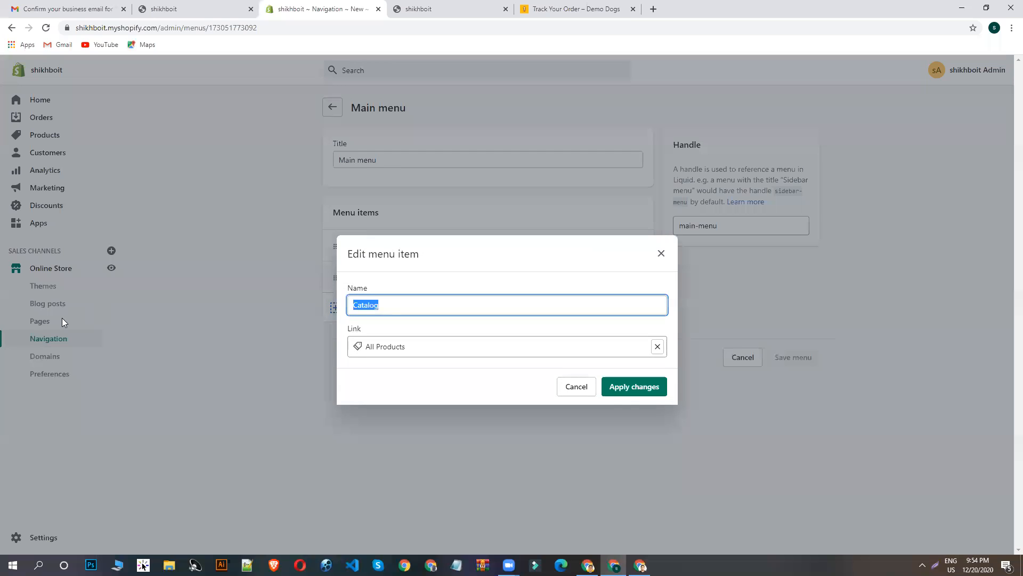
{"action": "type", "text": "Shop Now"}
{"action": "left_click", "coordinate": [634, 388]}
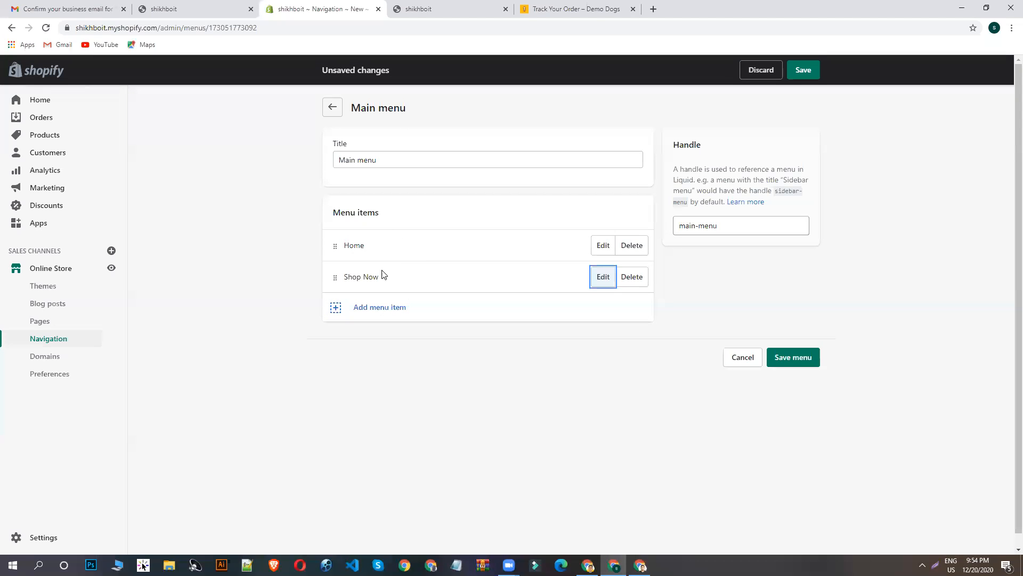
- Add a Main menu item linked to the About Us page and name it ABOUT Us
{"action": "left_click", "coordinate": [383, 307]}
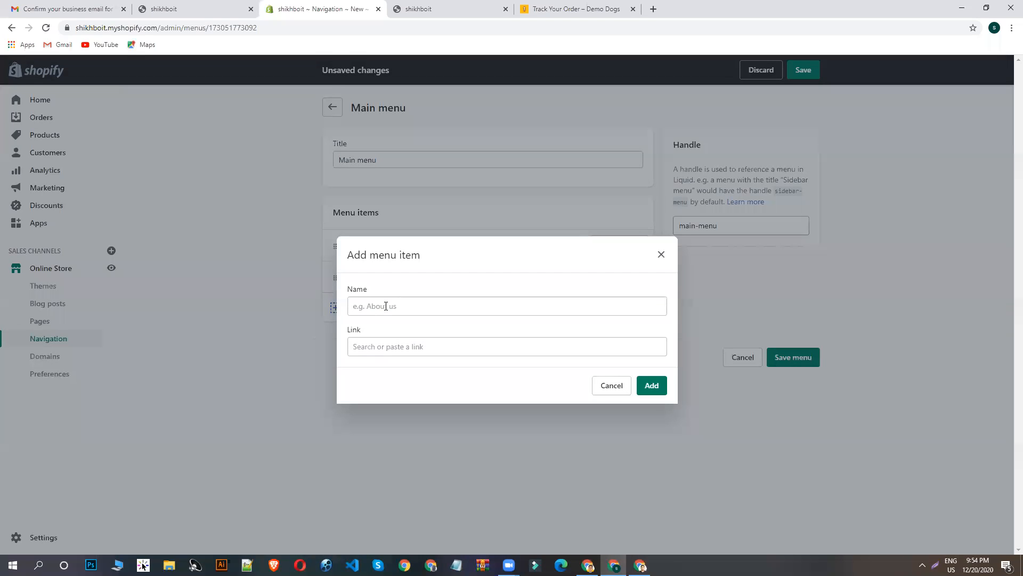
{"action": "left_click", "coordinate": [370, 345]}
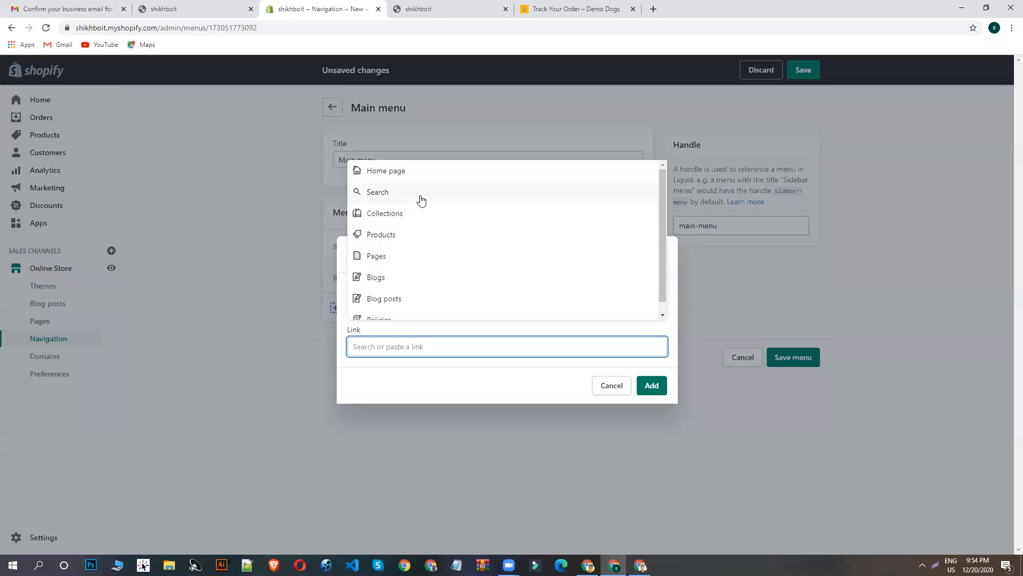
{"action": "scroll", "coordinate": [425, 245], "scroll_direction": "down", "scroll_amount": 1}
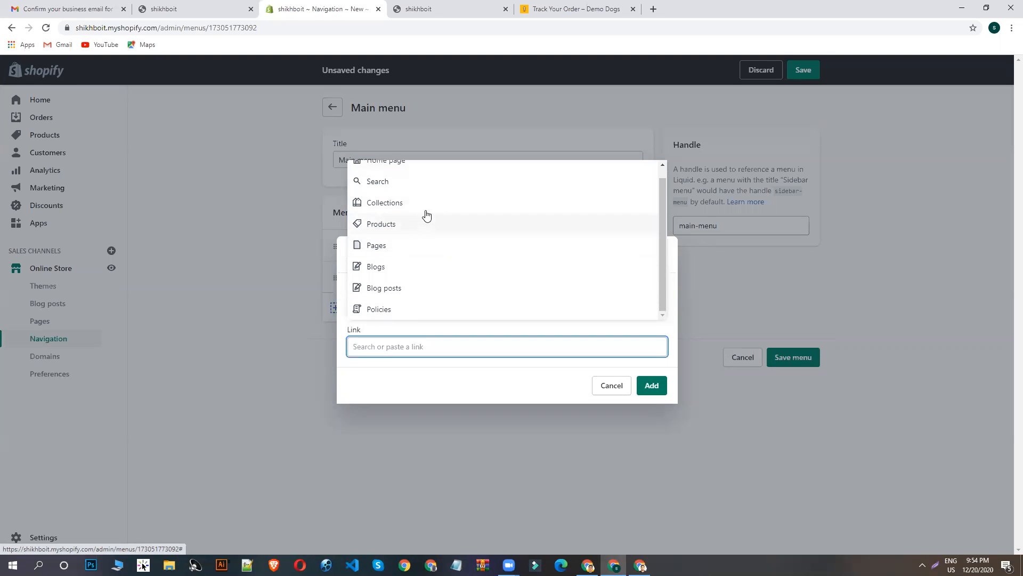
{"action": "left_click", "coordinate": [392, 246]}
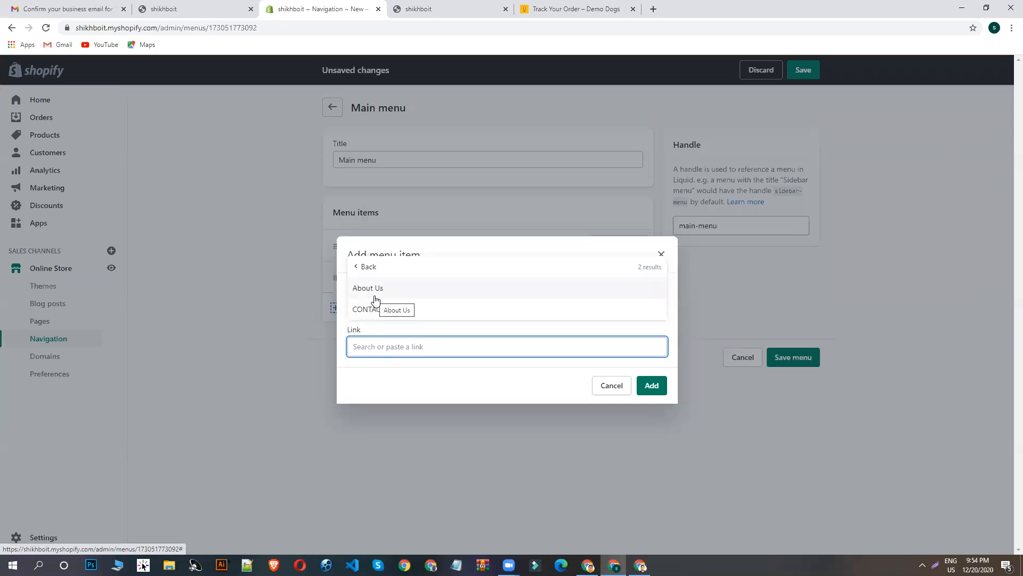
{"action": "left_click", "coordinate": [375, 295]}
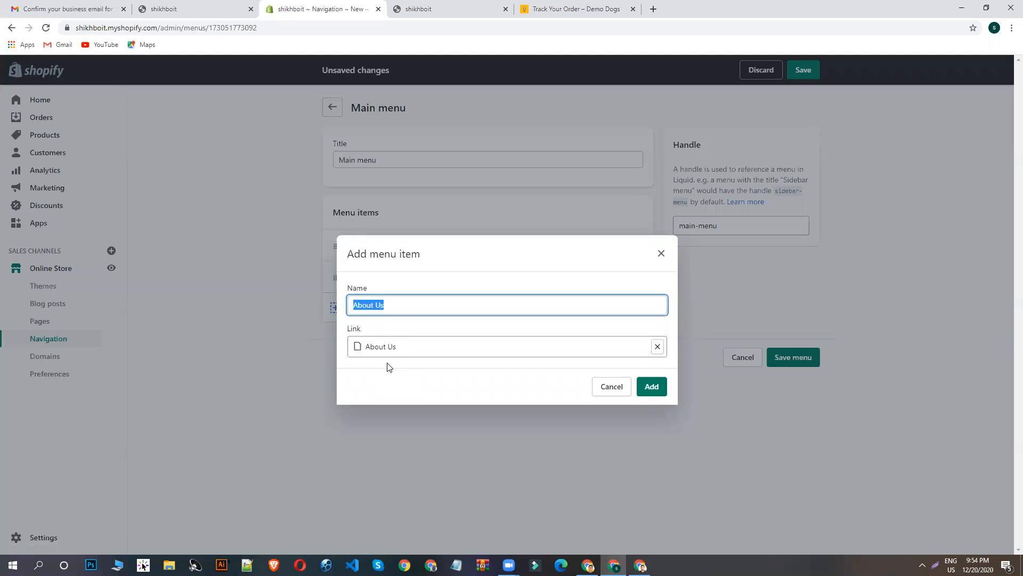
{"action": "left_click_drag", "start_coordinate": [394, 306], "coordinate": [359, 305]}
{"action": "key", "text": "BackSpace"}
{"action": "left_click", "coordinate": [652, 386]}
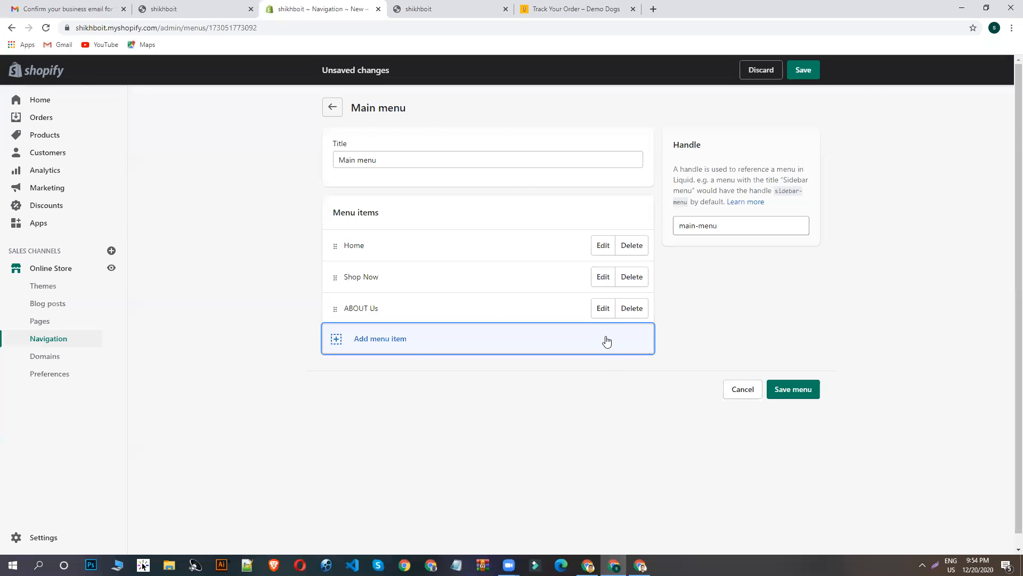
- Rename the new About Us menu item to ABOUT US in full capitals
{"action": "left_click", "coordinate": [602, 309]}
{"action": "left_click", "coordinate": [413, 307]}
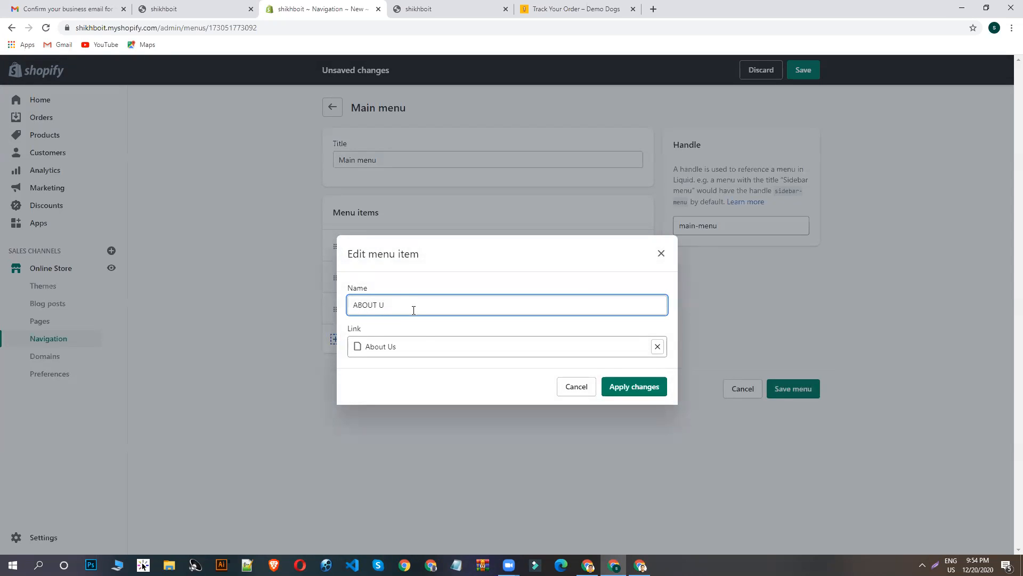
{"action": "left_click", "coordinate": [624, 392]}
- Add a CONTACT US item linked to the CONTACT US page and save the Main menu
{"action": "left_click", "coordinate": [368, 345]}
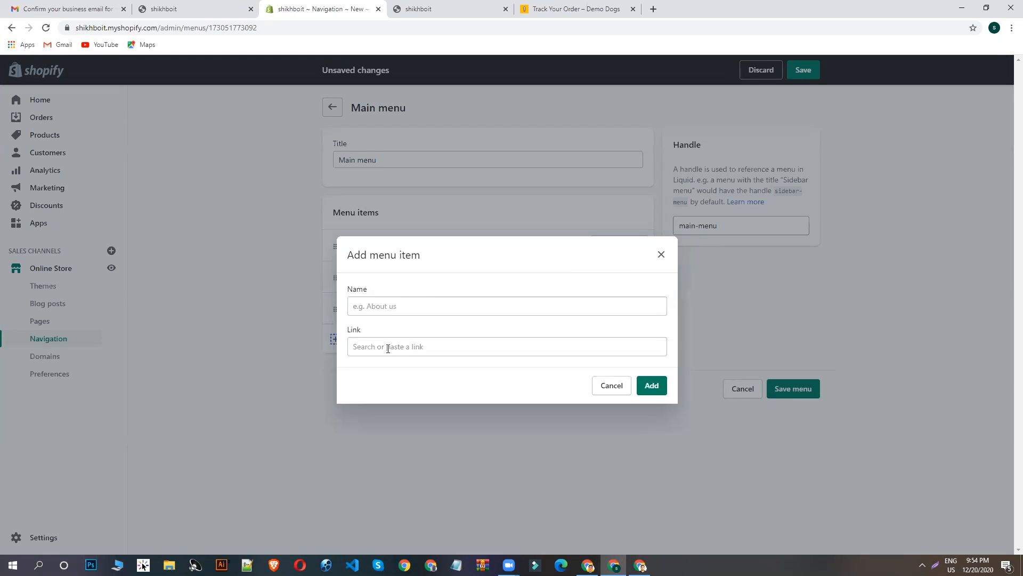
{"action": "left_click", "coordinate": [385, 350]}
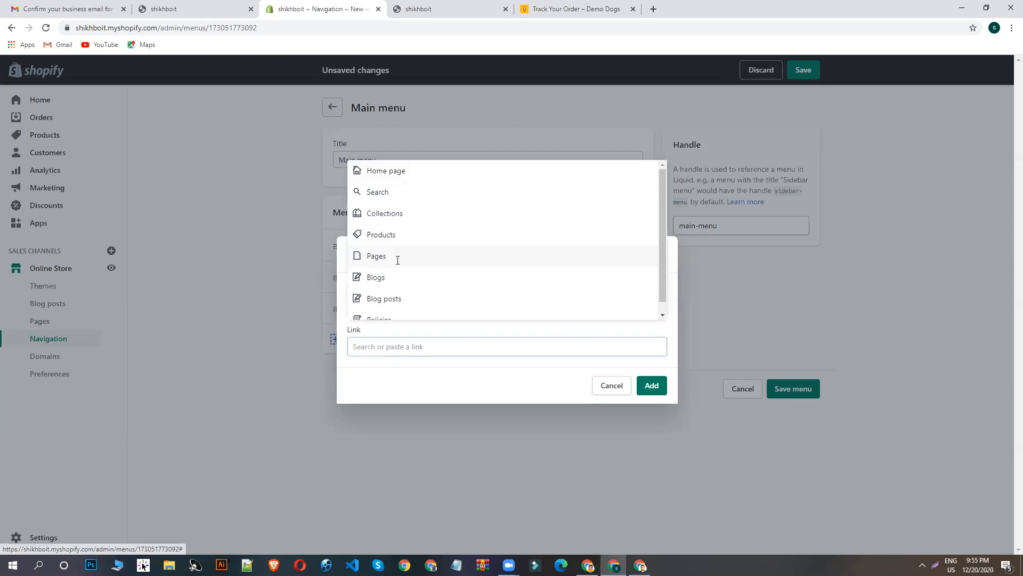
{"action": "left_click", "coordinate": [398, 258]}
{"action": "left_click", "coordinate": [386, 311]}
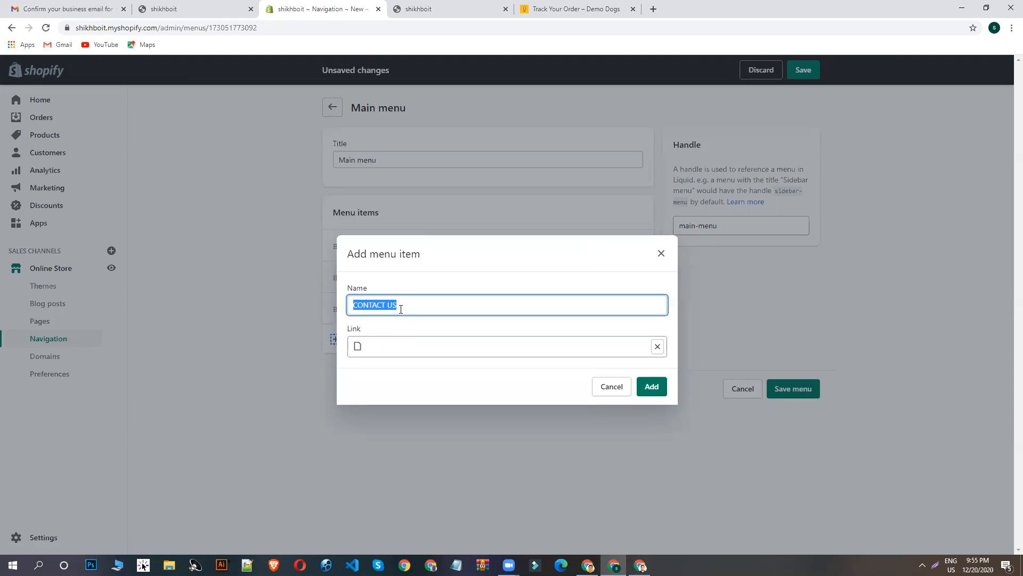
{"action": "left_click", "coordinate": [654, 391]}
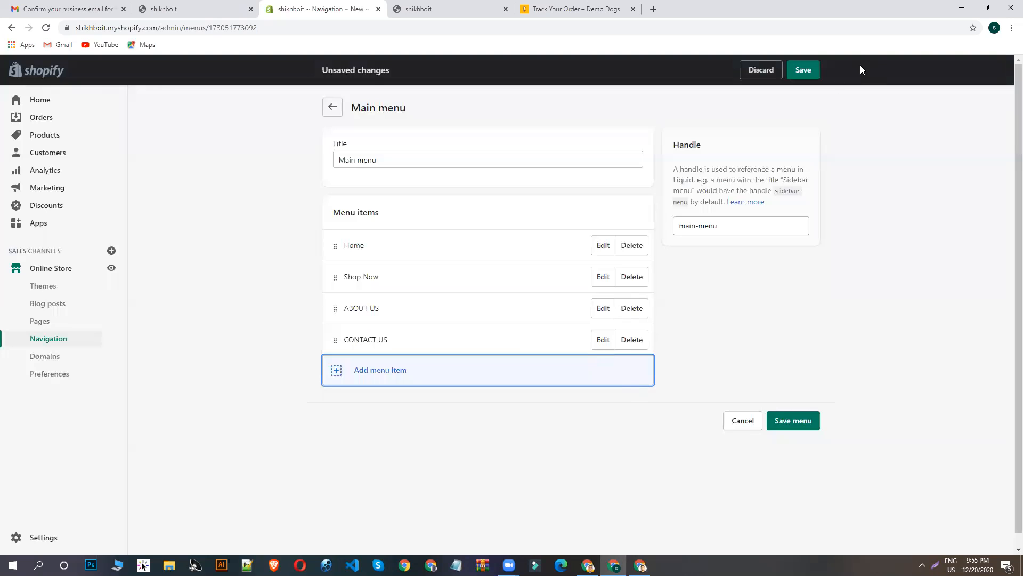
{"action": "left_click", "coordinate": [803, 72]}
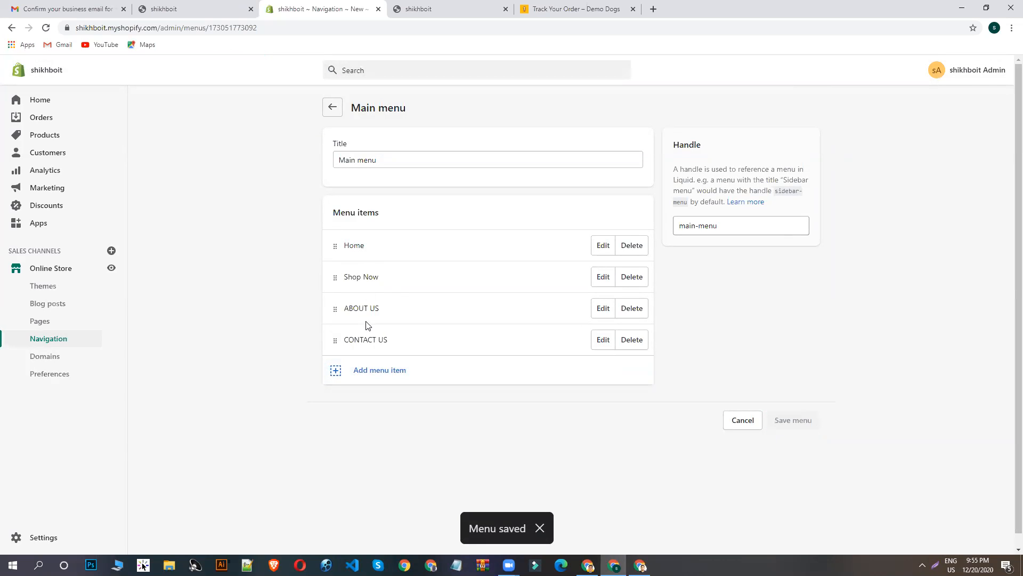
- Reload the shikhboit storefront and check the updated links in its header navigation
{"action": "left_click", "coordinate": [448, 8]}
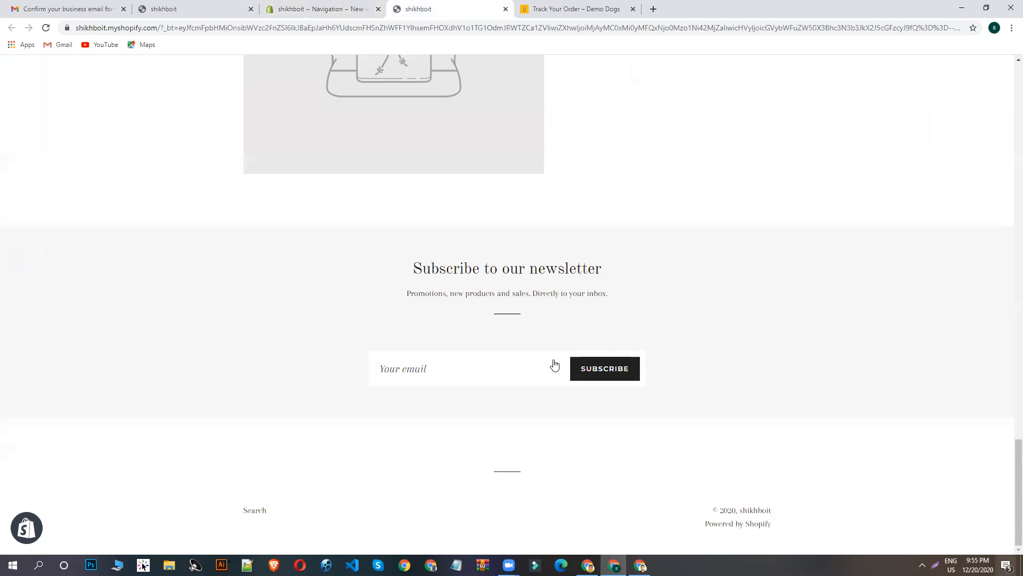
{"action": "scroll", "coordinate": [121, 109], "scroll_direction": "up", "scroll_amount": 7}
{"action": "scroll", "coordinate": [327, 266], "scroll_direction": "up", "scroll_amount": 7}
{"action": "left_click", "coordinate": [534, 418]}
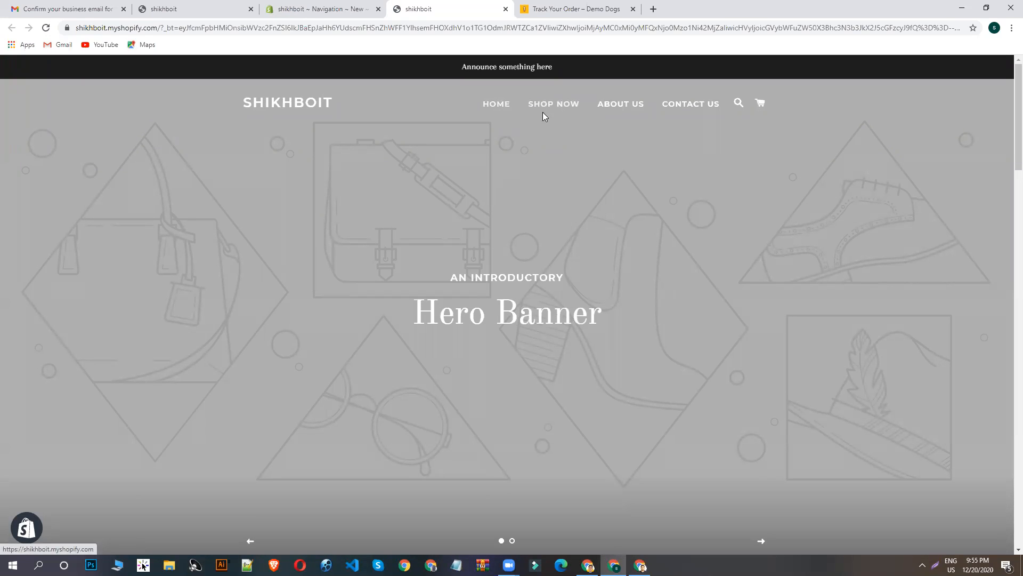
{"action": "scroll", "coordinate": [561, 235], "scroll_direction": "down", "scroll_amount": 7}
{"action": "scroll", "coordinate": [632, 270], "scroll_direction": "up", "scroll_amount": 7}
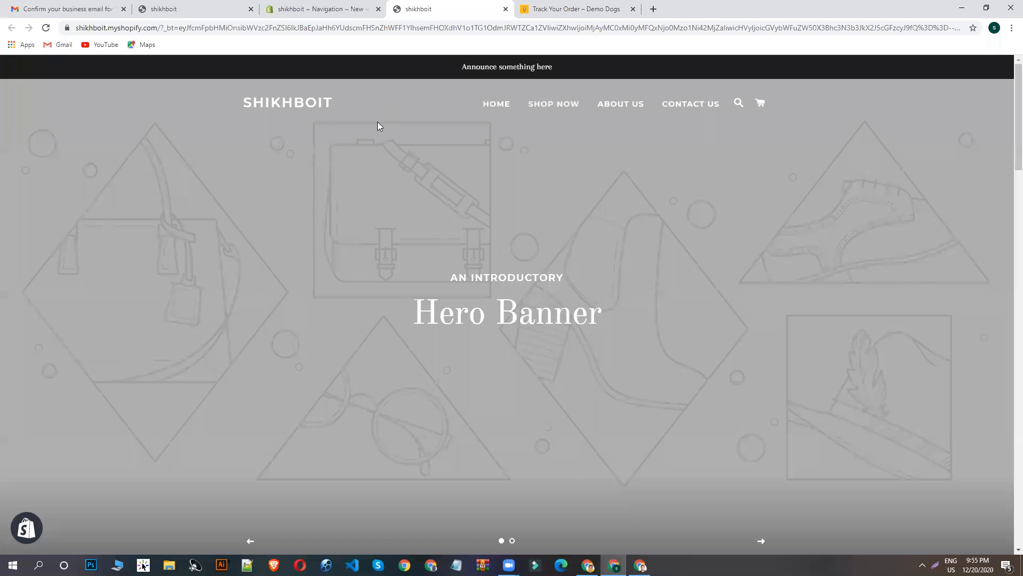
- Compare the shikhboit storefront's footer with the footer of the Demo Dogs reference store
{"action": "scroll", "coordinate": [356, 117], "scroll_direction": "down", "scroll_amount": 20}
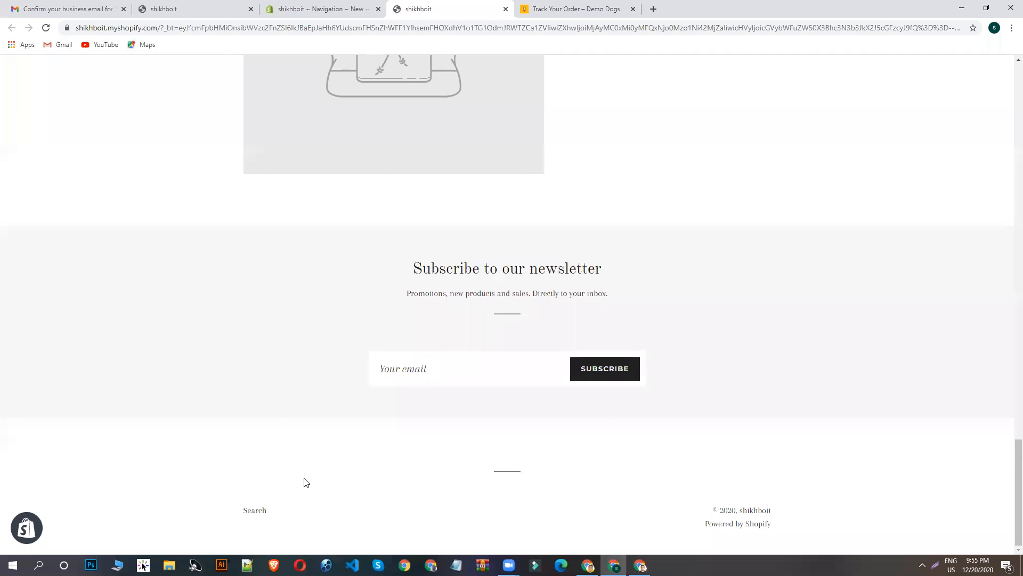
{"action": "left_click", "coordinate": [560, 7]}
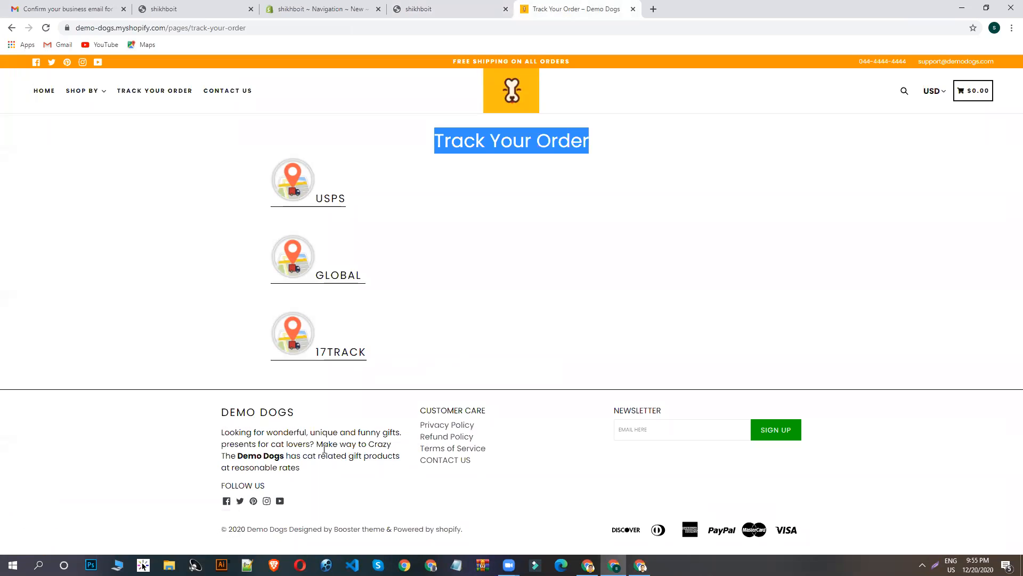
{"action": "left_click_drag", "start_coordinate": [313, 483], "coordinate": [221, 443]}
{"action": "left_click", "coordinate": [226, 431]}
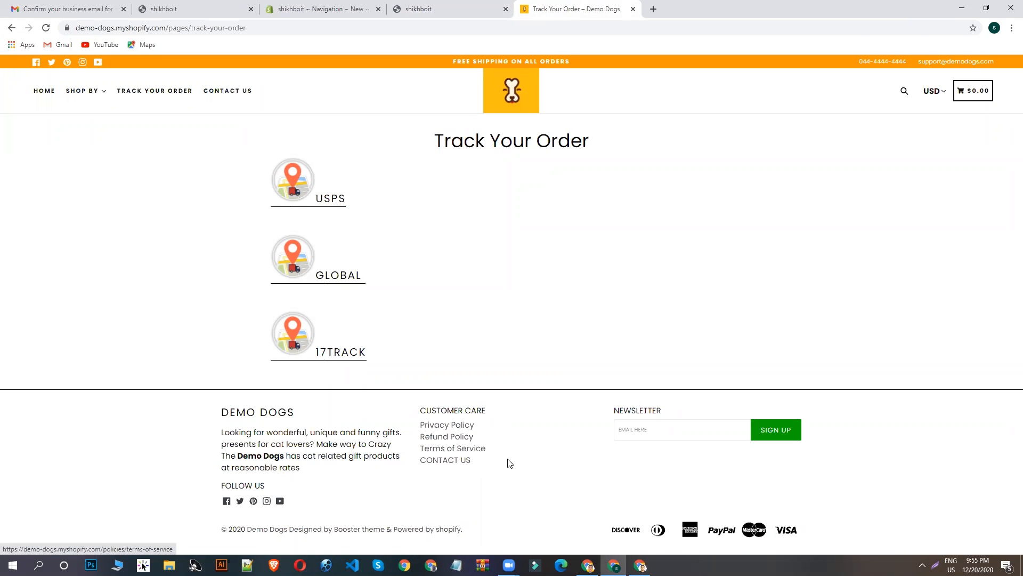
- Go to the shikhboit store's Legal settings and create the Refund policy from the template
{"action": "left_click", "coordinate": [320, 6]}
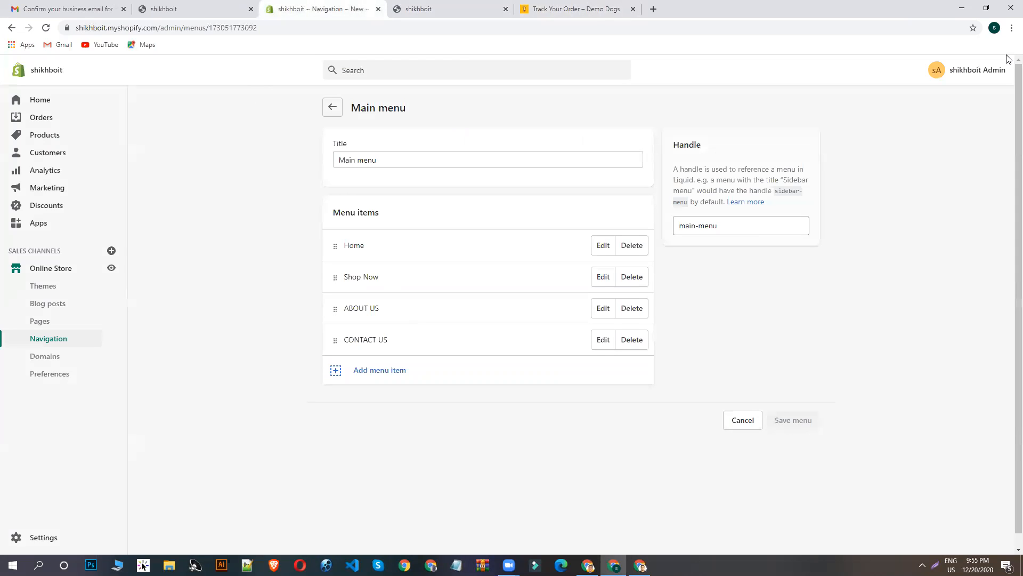
{"action": "left_click", "coordinate": [35, 540]}
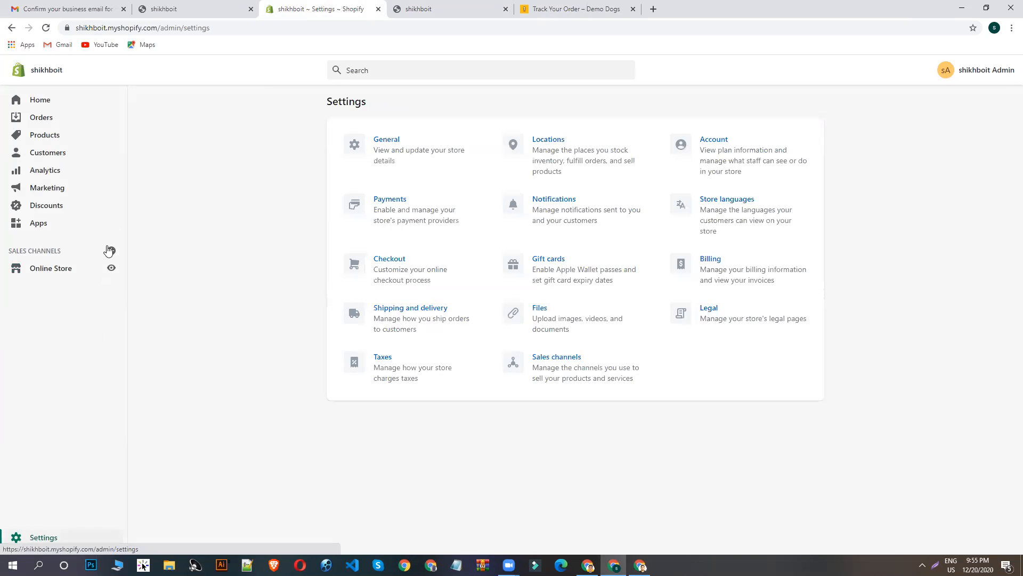
{"action": "left_click", "coordinate": [753, 316]}
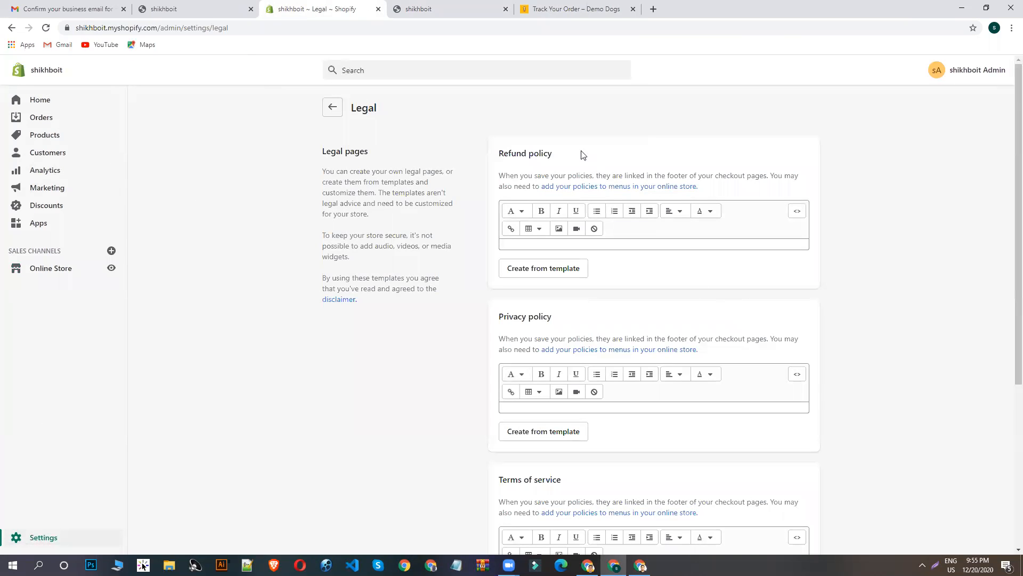
{"action": "left_click", "coordinate": [542, 273]}
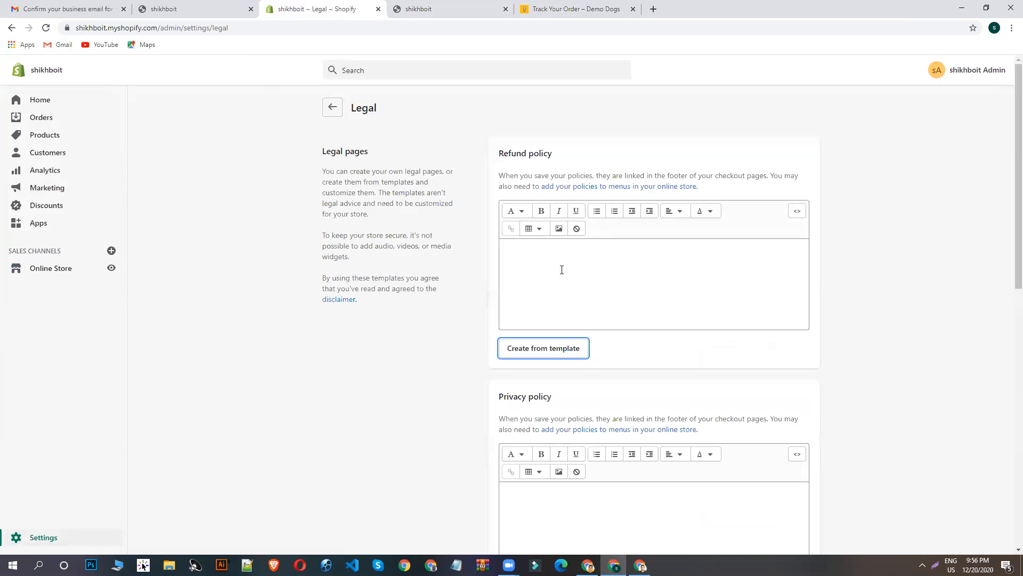
{"action": "left_click", "coordinate": [579, 283]}
{"action": "left_click", "coordinate": [549, 346]}
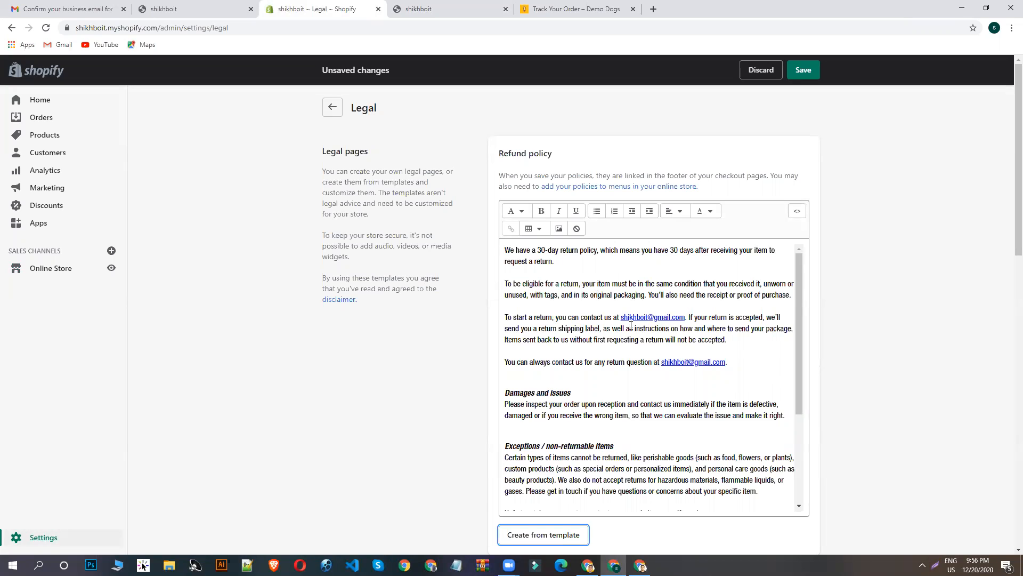
- Create the store's Privacy policy from the template on the Legal page
{"action": "scroll", "coordinate": [630, 325], "scroll_direction": "down", "scroll_amount": 2}
{"action": "scroll", "coordinate": [623, 275], "scroll_direction": "down", "scroll_amount": 8}
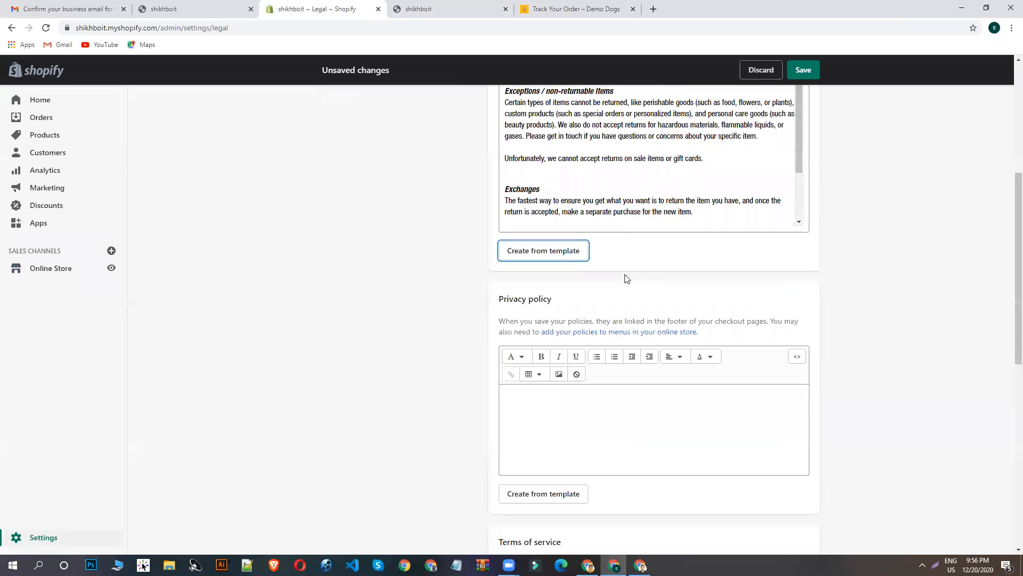
{"action": "scroll", "coordinate": [584, 232], "scroll_direction": "up", "scroll_amount": 2}
{"action": "scroll", "coordinate": [578, 263], "scroll_direction": "down", "scroll_amount": 2}
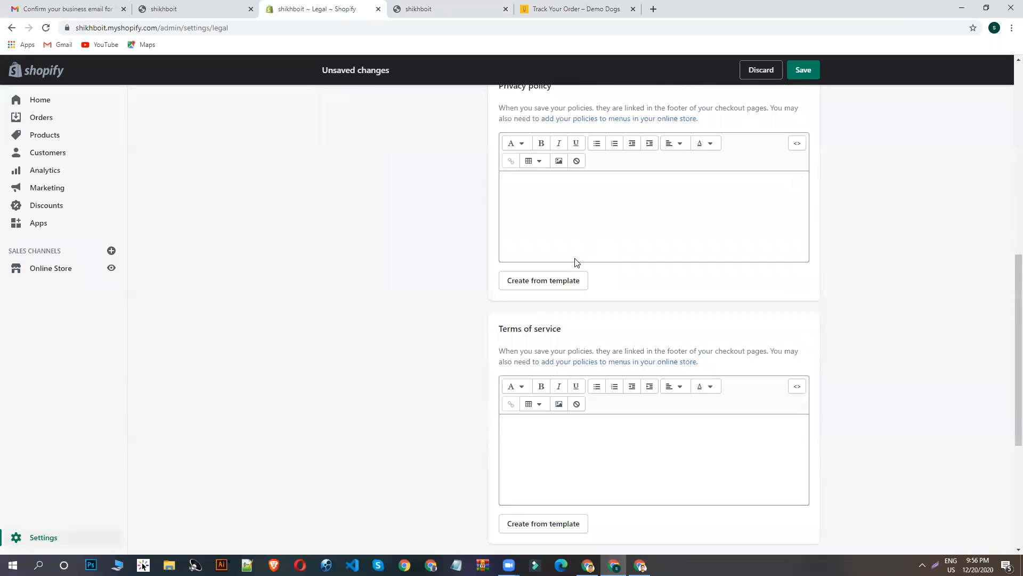
{"action": "left_click", "coordinate": [546, 285]}
- Fill the Terms of service policy with Shopify's template text
{"action": "scroll", "coordinate": [579, 269], "scroll_direction": "up", "scroll_amount": 4}
{"action": "scroll", "coordinate": [578, 269], "scroll_direction": "down", "scroll_amount": 4}
{"action": "scroll", "coordinate": [578, 269], "scroll_direction": "down", "scroll_amount": 10}
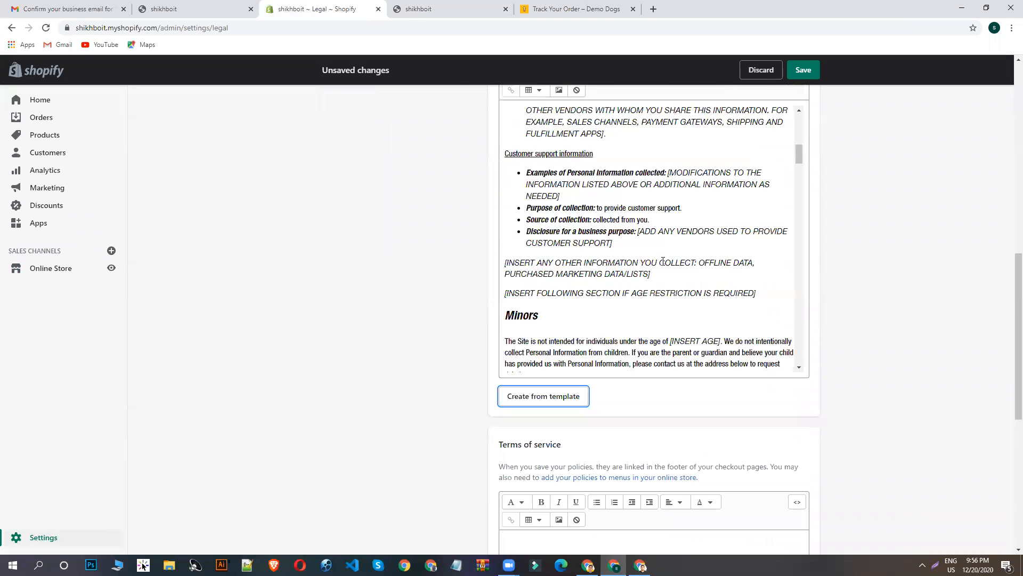
{"action": "scroll", "coordinate": [674, 297], "scroll_direction": "down", "scroll_amount": 3}
{"action": "scroll", "coordinate": [612, 292], "scroll_direction": "down", "scroll_amount": 5}
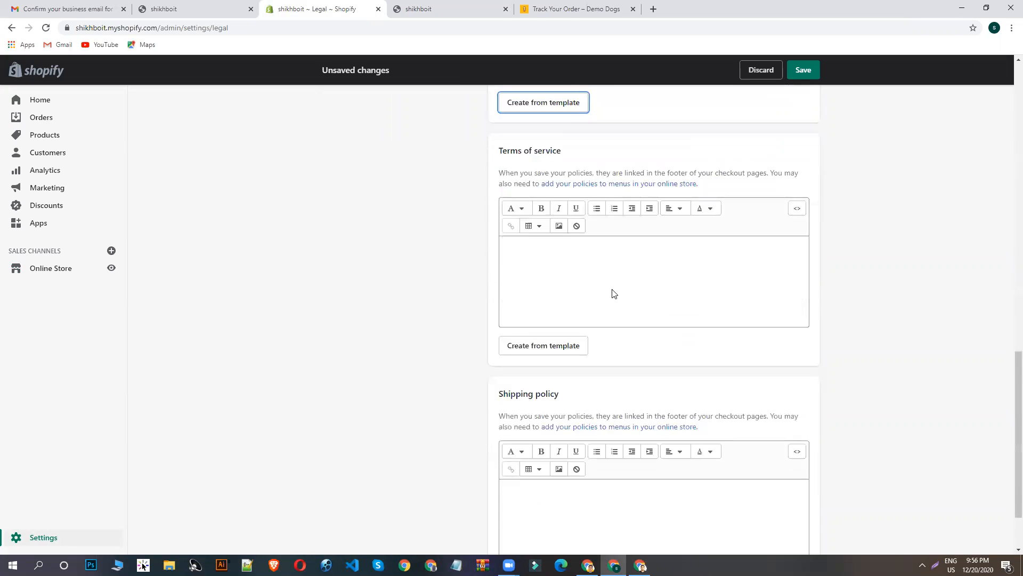
{"action": "scroll", "coordinate": [578, 283], "scroll_direction": "up", "scroll_amount": 2}
{"action": "scroll", "coordinate": [555, 278], "scroll_direction": "down", "scroll_amount": 4}
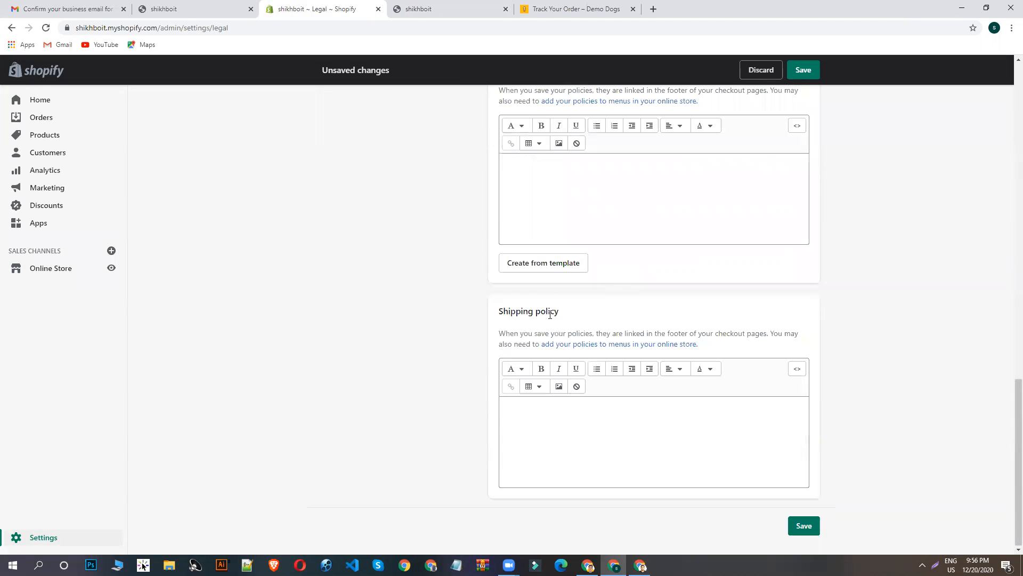
{"action": "left_click", "coordinate": [562, 265]}
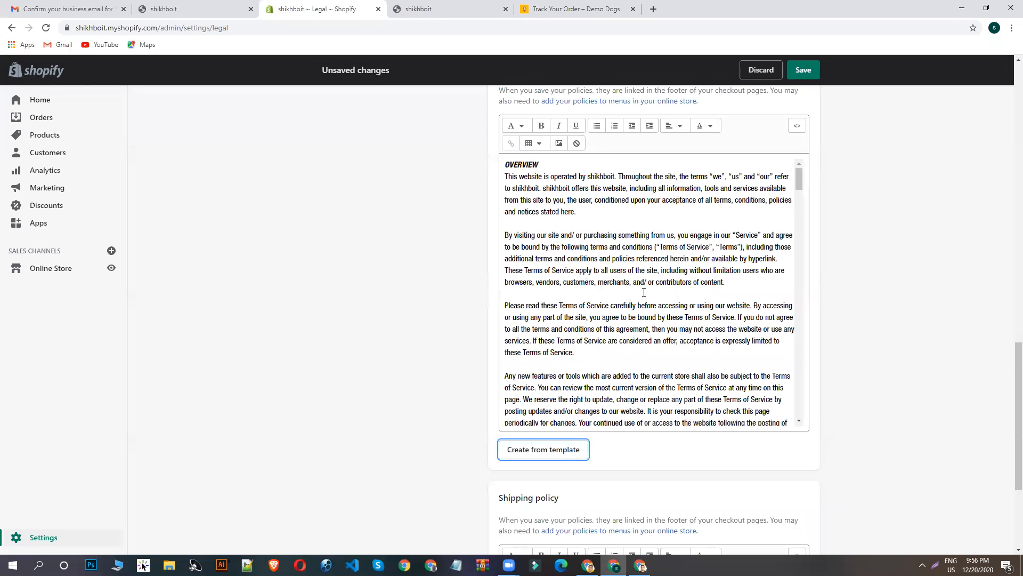
- Save the refund, privacy and terms of service policies on the Legal page
{"action": "scroll", "coordinate": [446, 219], "scroll_direction": "up", "scroll_amount": 15}
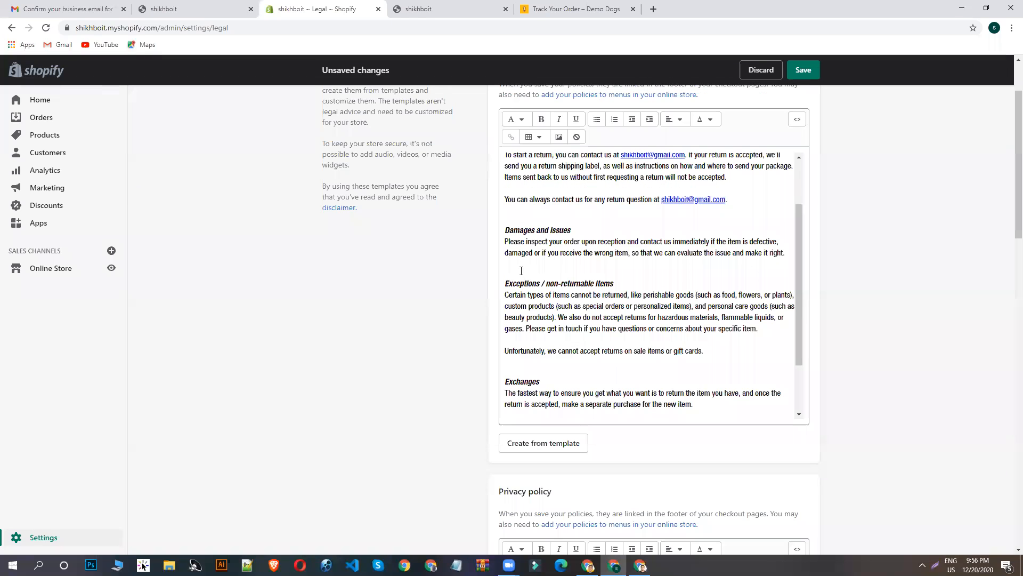
{"action": "scroll", "coordinate": [574, 273], "scroll_direction": "up", "scroll_amount": 3}
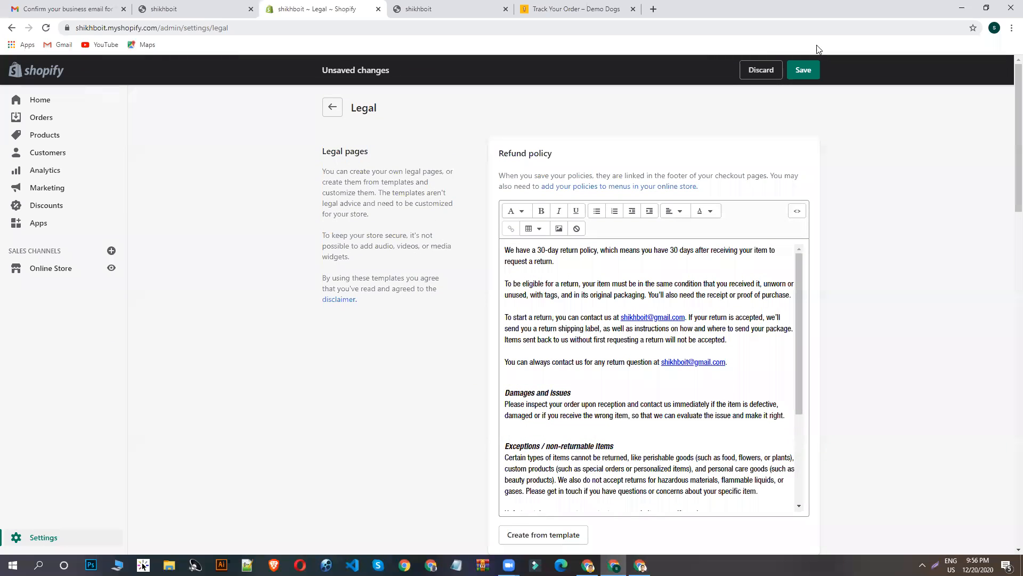
{"action": "left_click", "coordinate": [804, 73]}
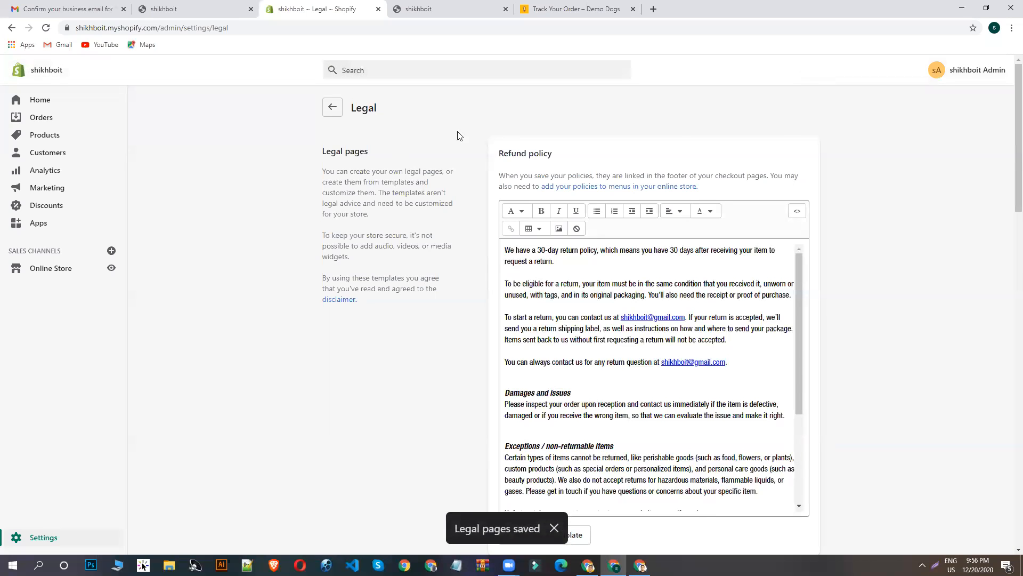
- Look at the Customer Care links in the Demo Dogs footer and return to the shikhboit admin
{"action": "left_click", "coordinate": [437, 9]}
{"action": "left_click", "coordinate": [576, 8]}
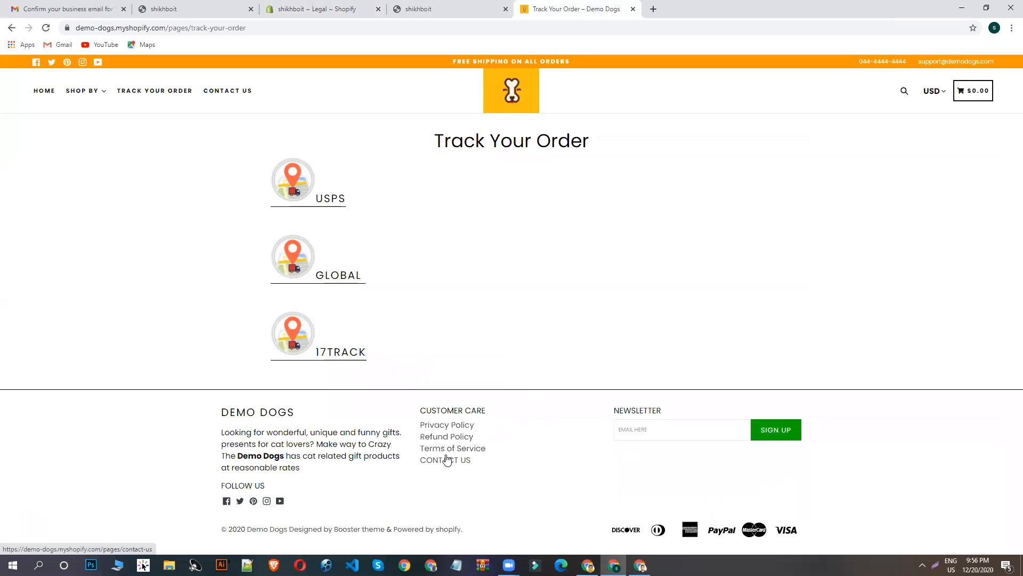
{"action": "left_click", "coordinate": [360, 4]}
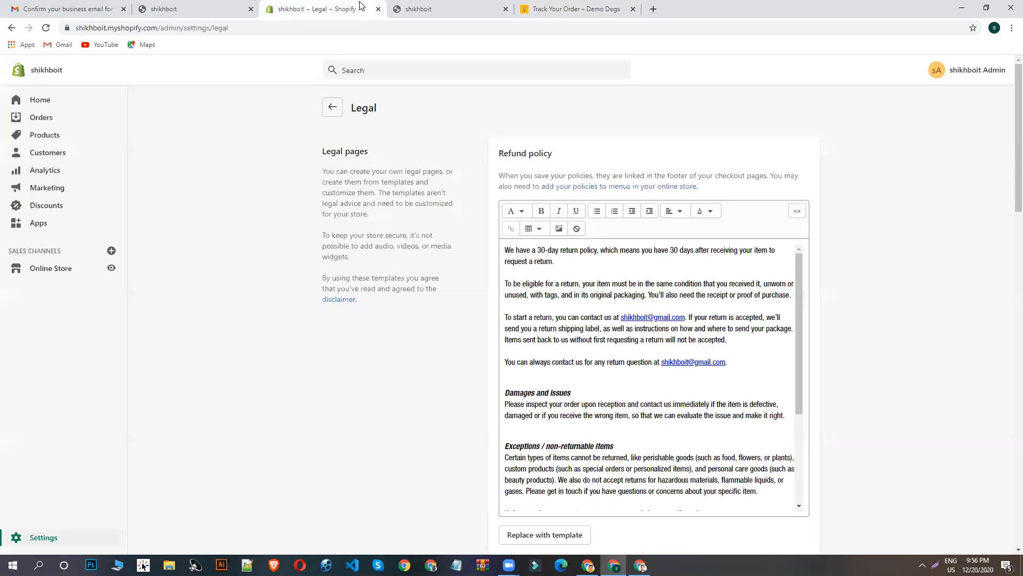
- Add a Privacy Policy item to the Footer menu in Navigation, linked to the Privacy Policy
{"action": "left_click", "coordinate": [62, 268]}
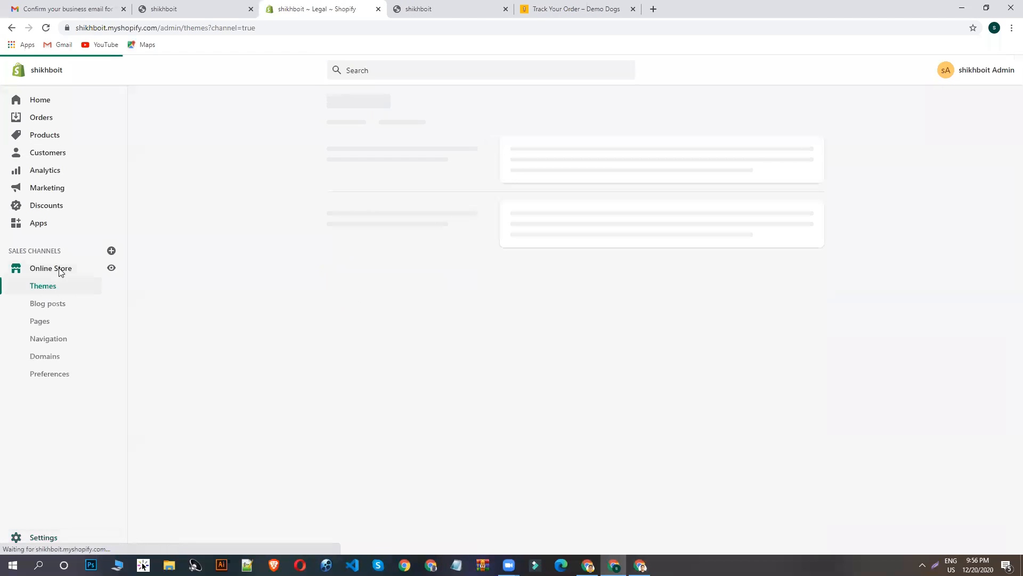
{"action": "left_click", "coordinate": [58, 342]}
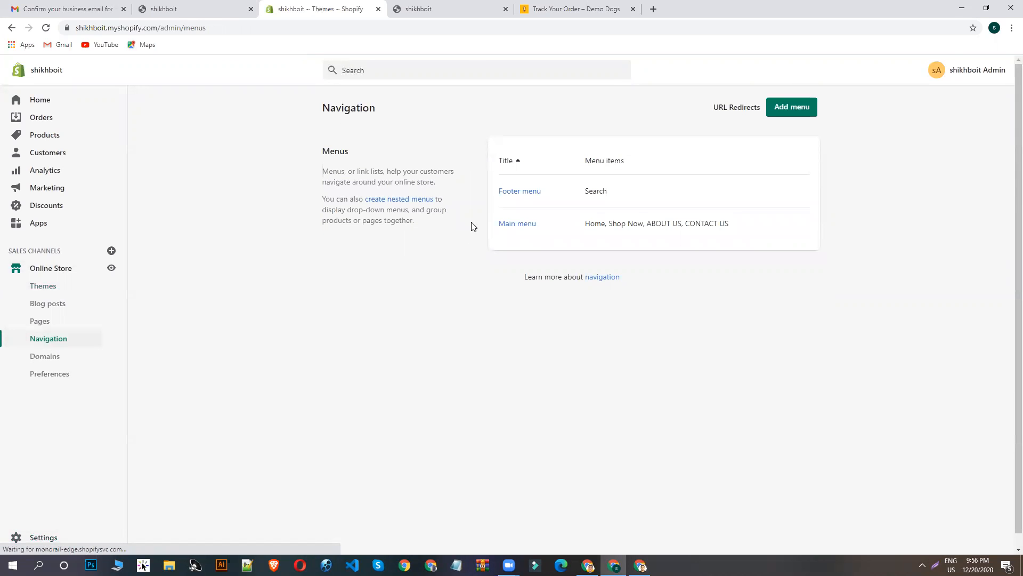
{"action": "left_click", "coordinate": [521, 193]}
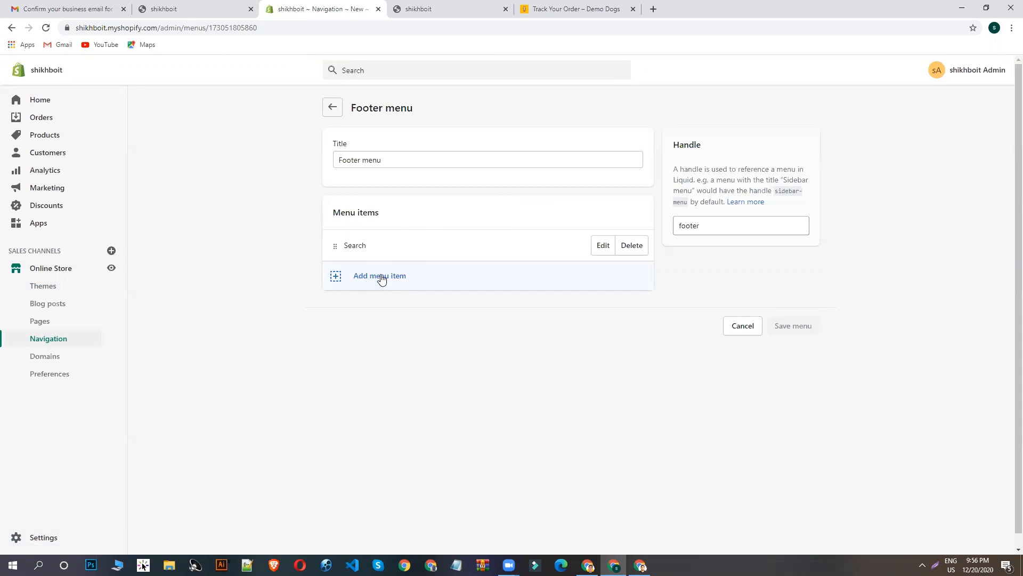
{"action": "left_click", "coordinate": [382, 278]}
{"action": "left_click", "coordinate": [386, 345]}
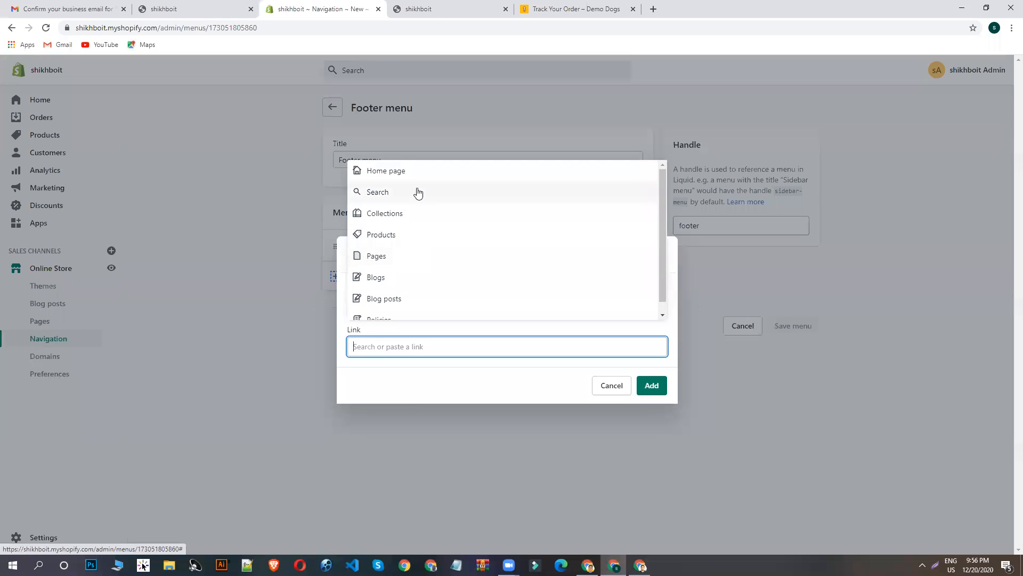
{"action": "scroll", "coordinate": [418, 195], "scroll_direction": "down", "scroll_amount": 1}
{"action": "left_click", "coordinate": [393, 313]}
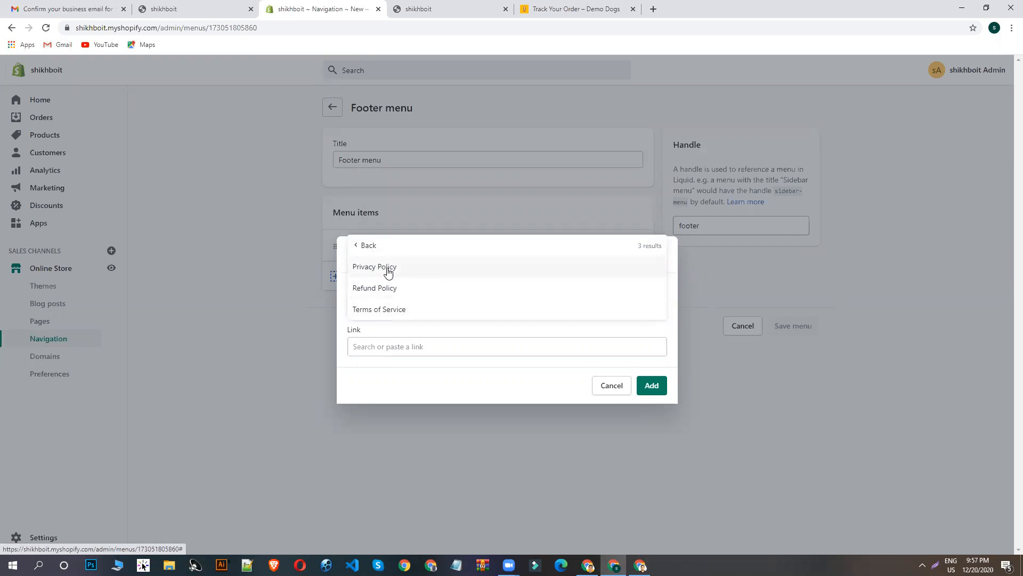
{"action": "left_click", "coordinate": [388, 269]}
{"action": "left_click", "coordinate": [651, 388]}
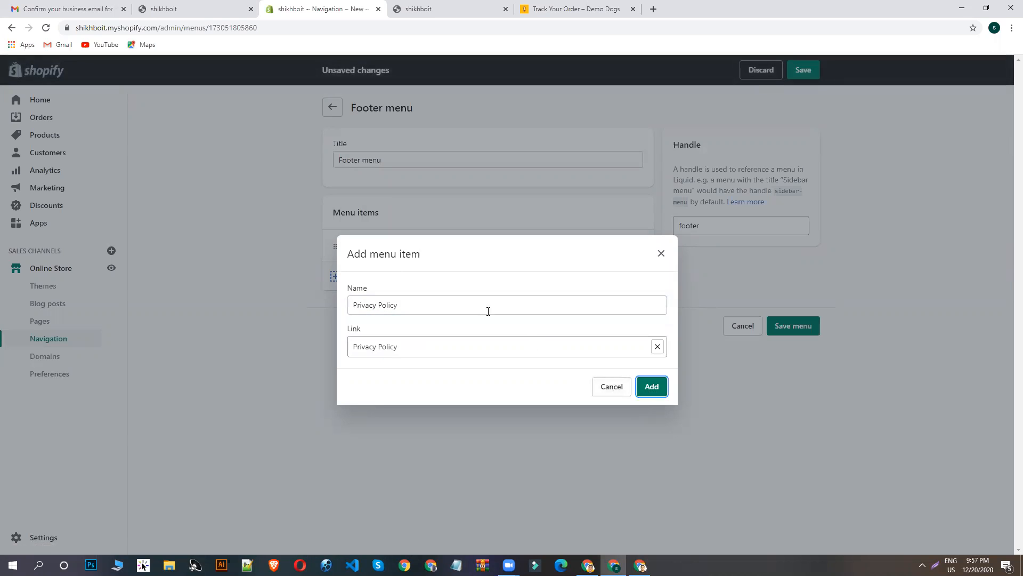
- Add a Refund Policy item to the Footer menu, linked to the Refund Policy
{"action": "left_click", "coordinate": [358, 314]}
{"action": "left_click", "coordinate": [409, 347]}
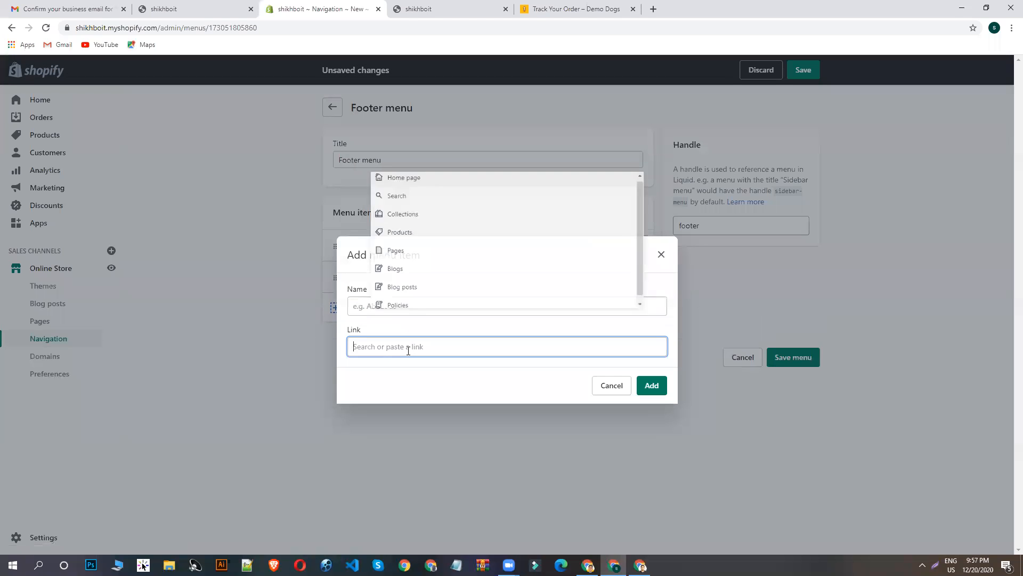
{"action": "left_click", "coordinate": [407, 310]}
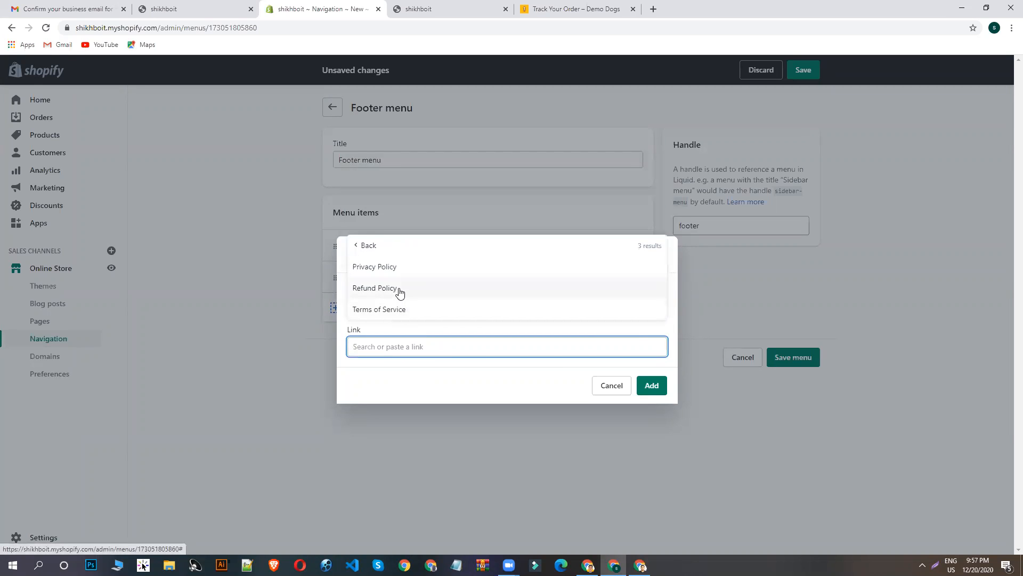
{"action": "left_click", "coordinate": [397, 292]}
{"action": "key", "text": "Return"}
- Add a Terms of Service item linked to the Terms of Service policy and save the Footer menu
{"action": "left_click", "coordinate": [413, 344]}
{"action": "left_click", "coordinate": [414, 345]}
{"action": "left_click", "coordinate": [426, 307]}
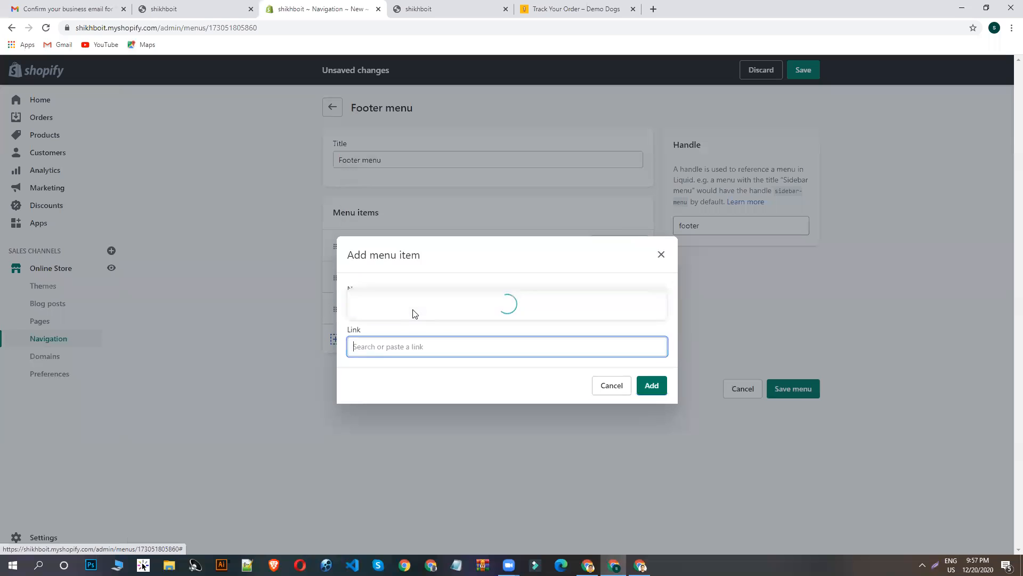
{"action": "left_click", "coordinate": [414, 310]}
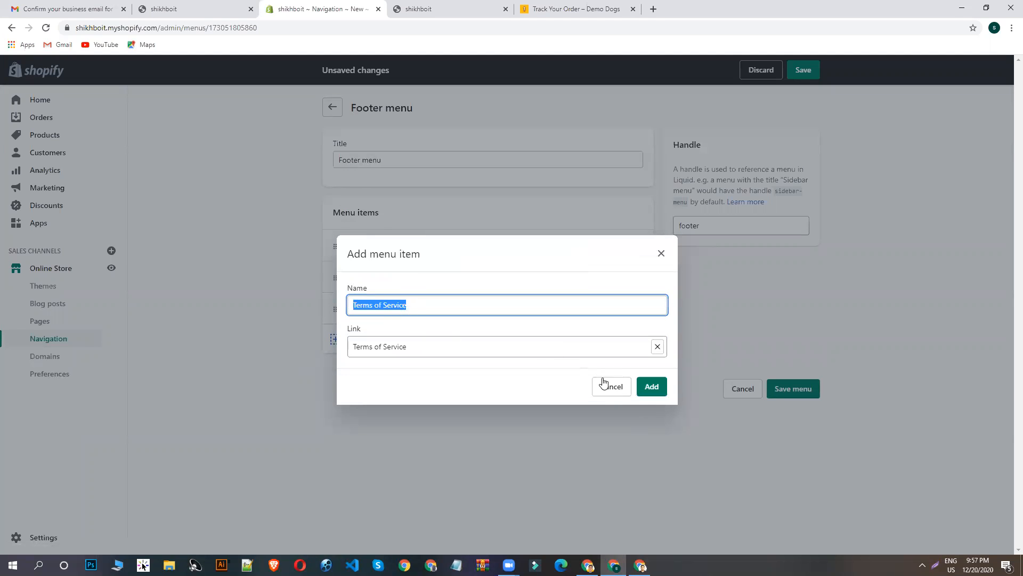
{"action": "left_click", "coordinate": [651, 387]}
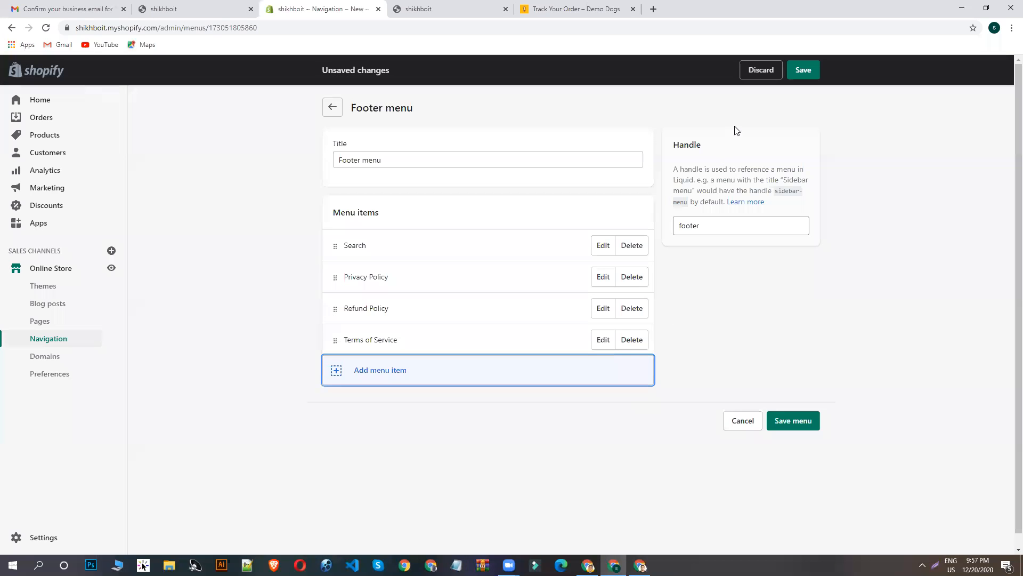
{"action": "left_click", "coordinate": [803, 69]}
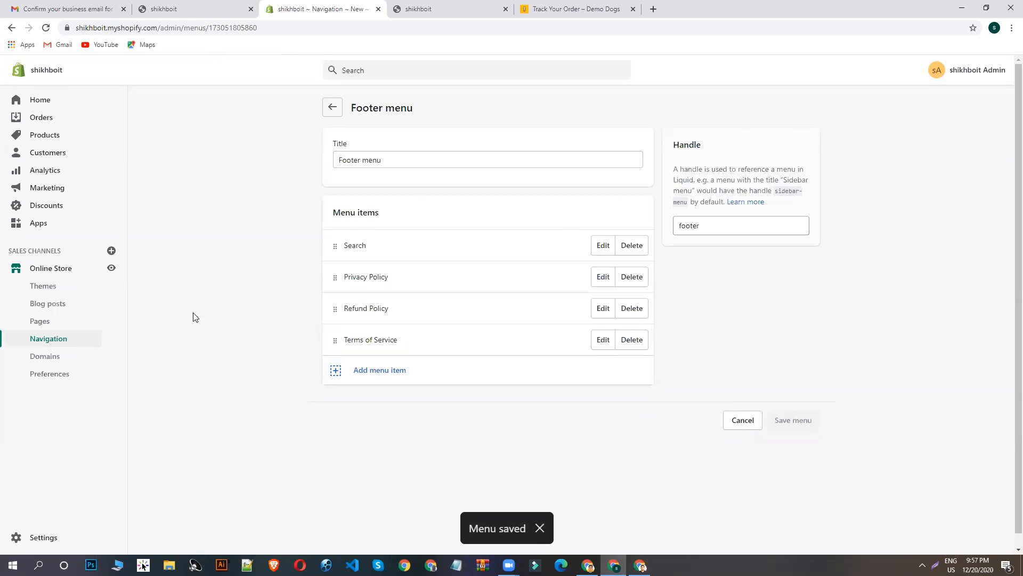
- Open a fresh view of the shikhboit storefront and check its footer links and announcement bar text
{"action": "left_click", "coordinate": [112, 268]}
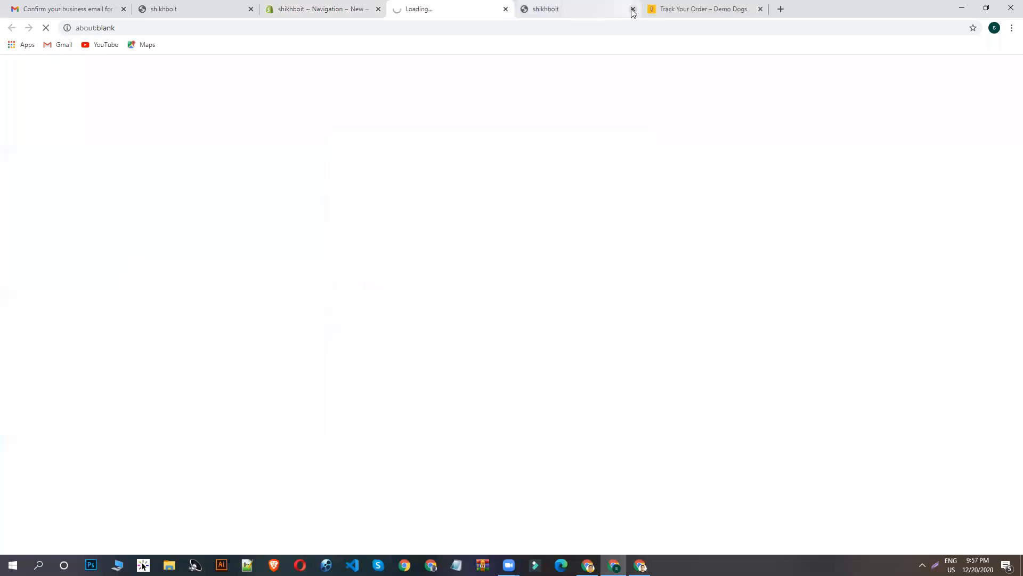
{"action": "scroll", "coordinate": [574, 289], "scroll_direction": "down", "scroll_amount": 4}
{"action": "scroll", "coordinate": [574, 290], "scroll_direction": "down", "scroll_amount": 15}
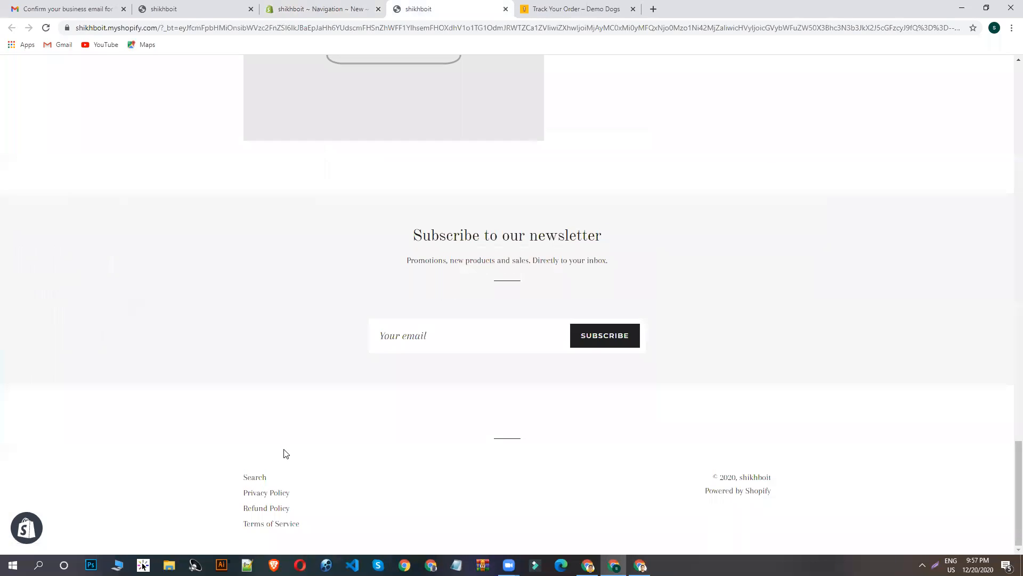
{"action": "scroll", "coordinate": [519, 414], "scroll_direction": "up", "scroll_amount": 15}
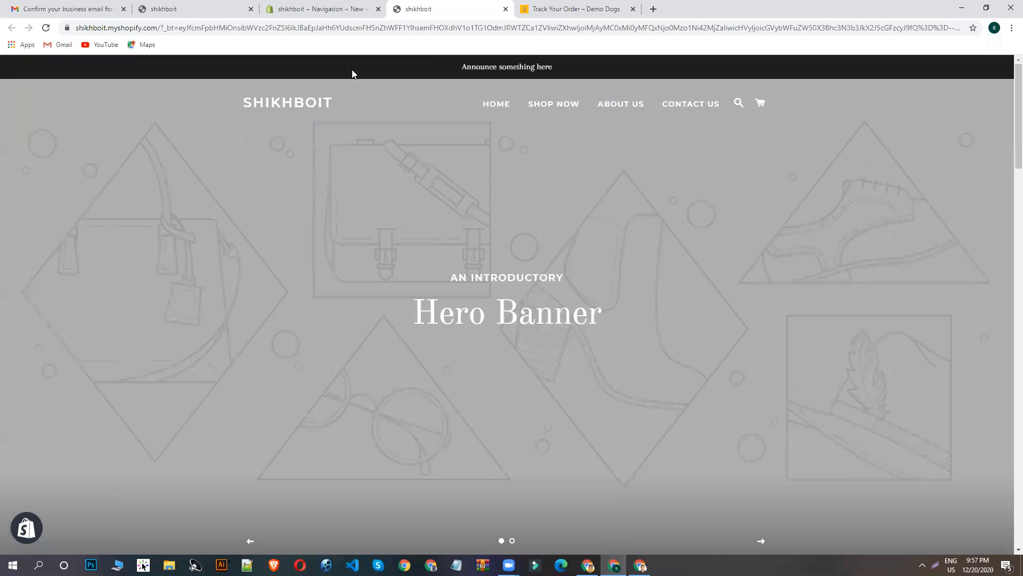
{"action": "left_click_drag", "start_coordinate": [511, 63], "coordinate": [455, 65]}
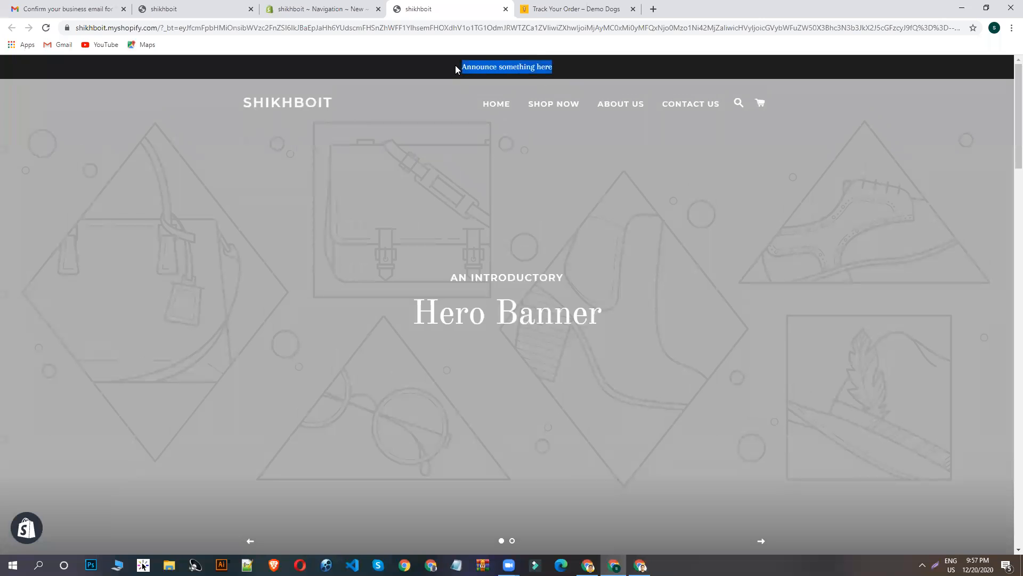
- Compare the announcement bar text on the Demo Dogs site with the one on the shikhboit storefront
{"action": "left_click", "coordinate": [542, 7]}
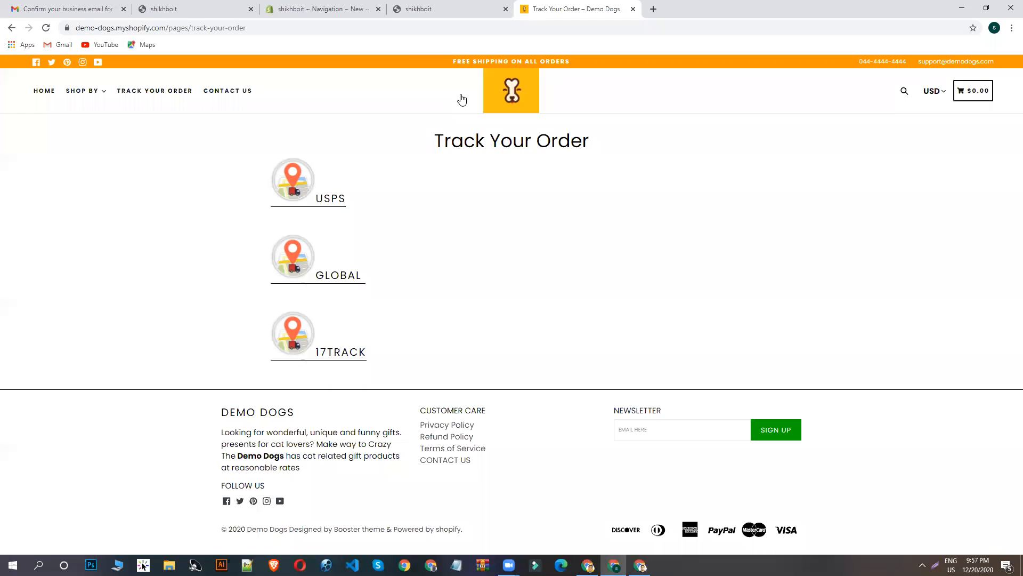
{"action": "left_click_drag", "start_coordinate": [590, 60], "coordinate": [432, 63]}
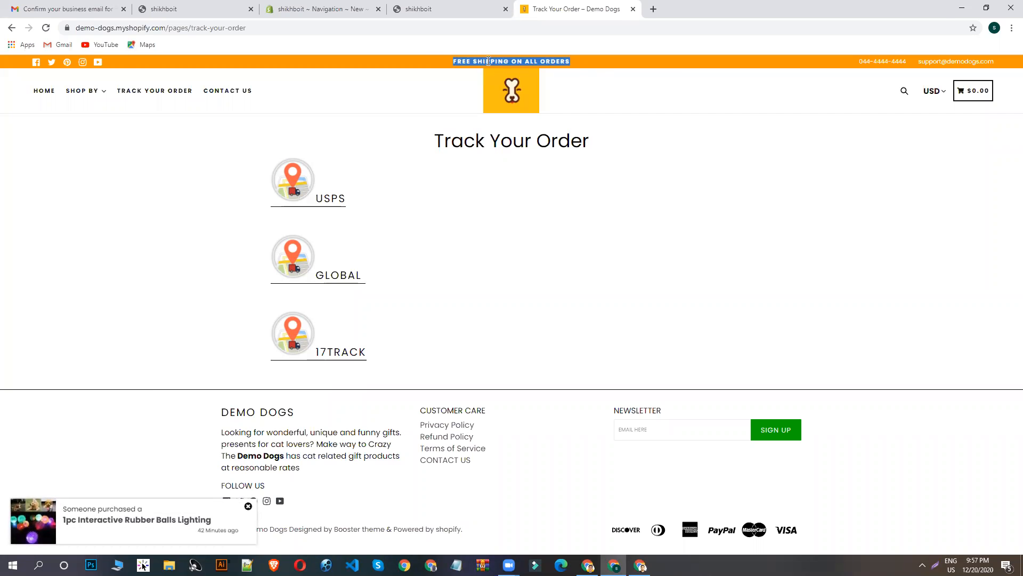
{"action": "left_click", "coordinate": [446, 7]}
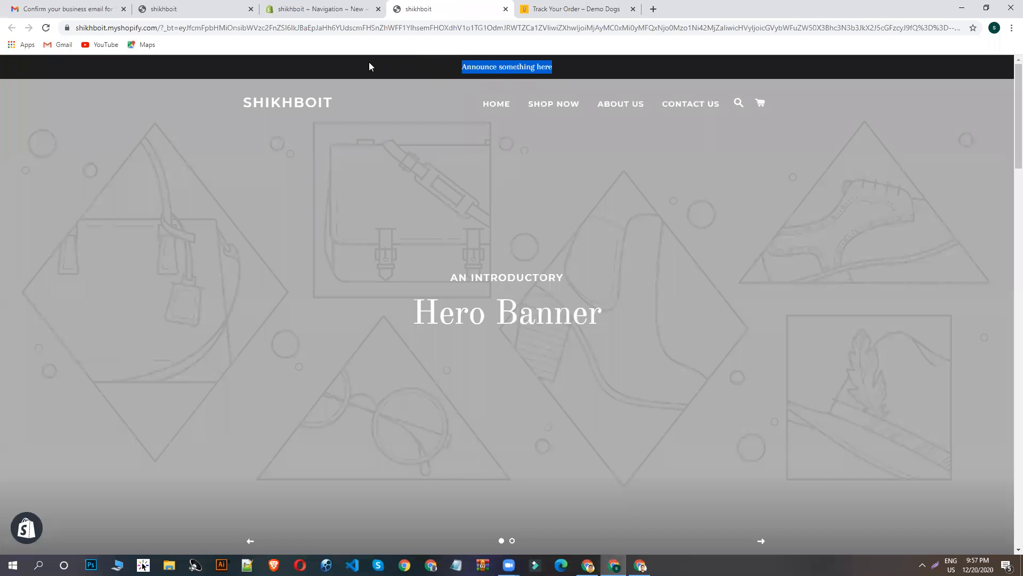
{"action": "left_click", "coordinate": [332, 8]}
{"action": "left_click", "coordinate": [426, 6]}
- Open the Brooklyn theme for customization and compare its announcement bar with the Demo Dogs one
{"action": "left_click", "coordinate": [310, 9]}
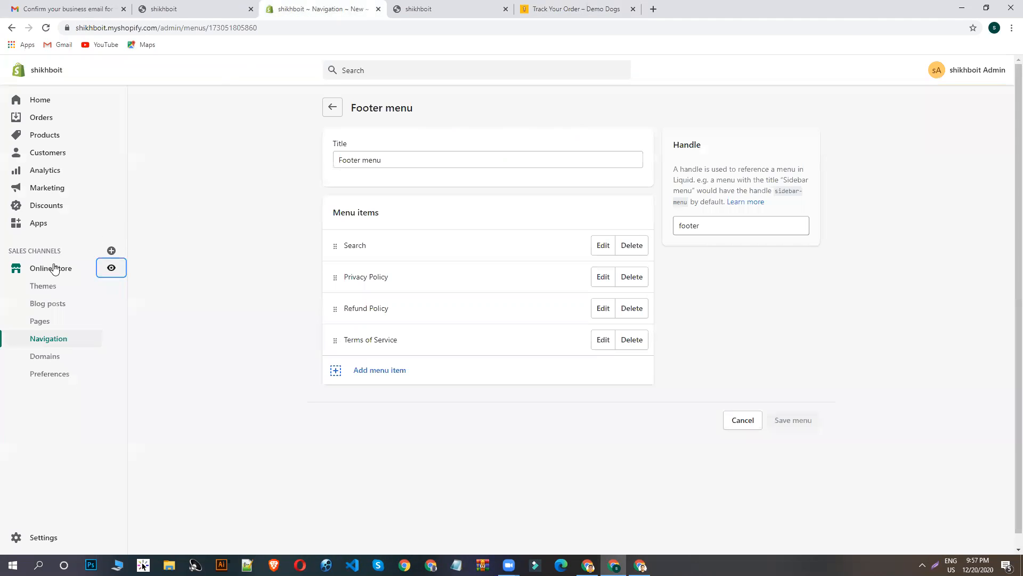
{"action": "left_click", "coordinate": [46, 284]}
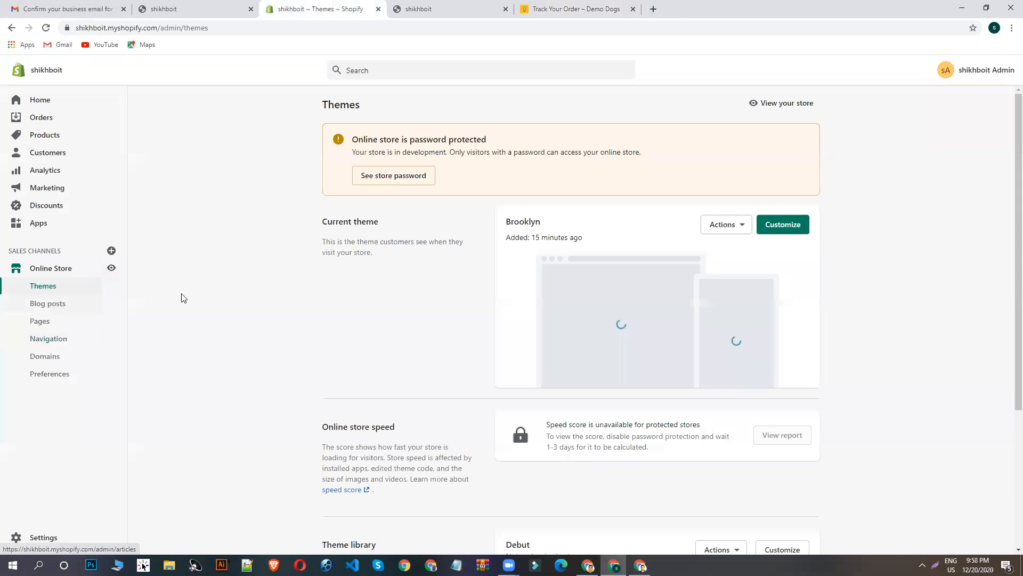
{"action": "left_click", "coordinate": [790, 227]}
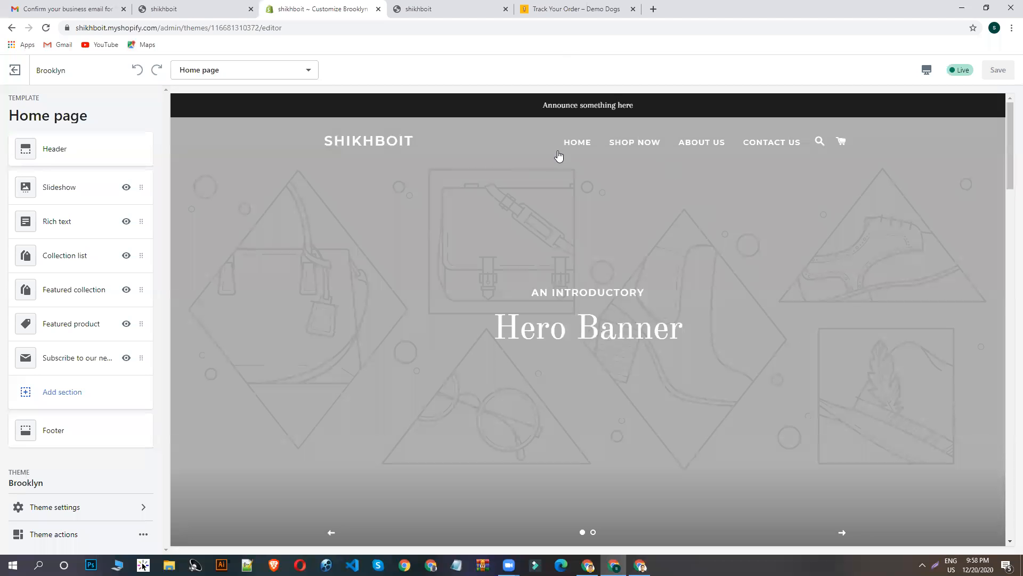
{"action": "left_click_drag", "start_coordinate": [656, 106], "coordinate": [565, 99]}
{"action": "left_click", "coordinate": [544, 8]}
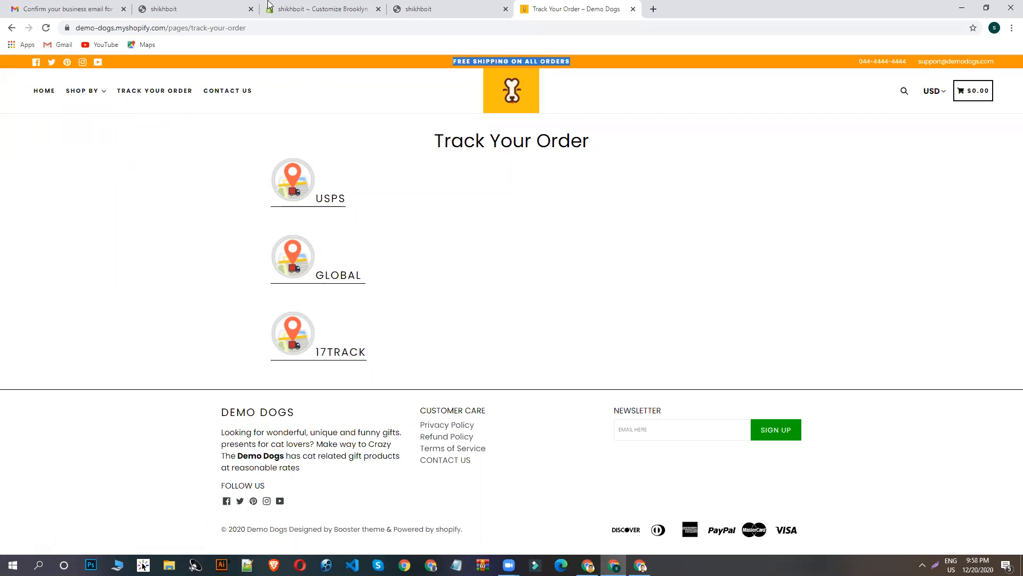
{"action": "left_click", "coordinate": [309, 5]}
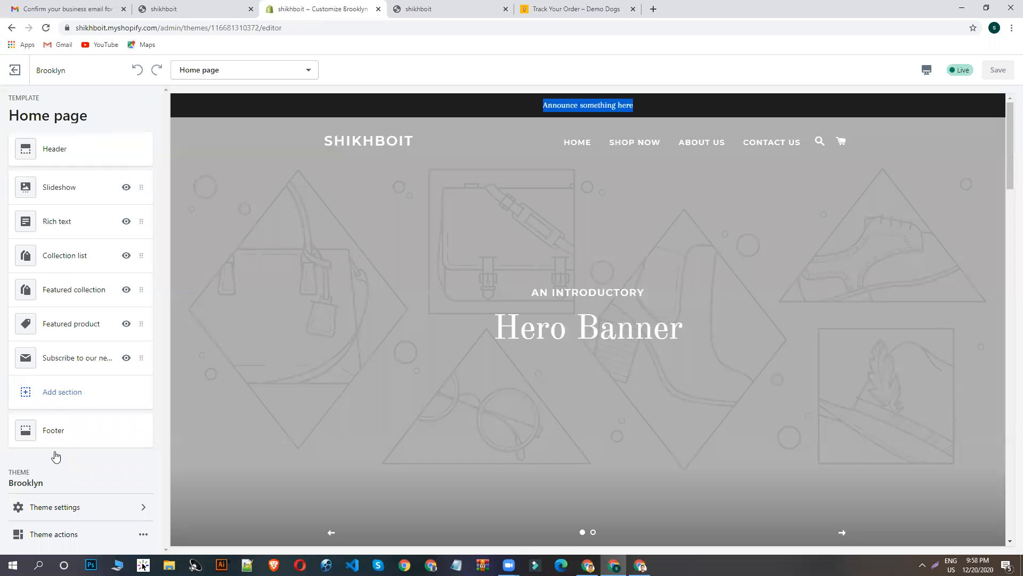
- Look through the theme settings, then open the Header section's announcement bar settings
{"action": "left_click", "coordinate": [56, 509]}
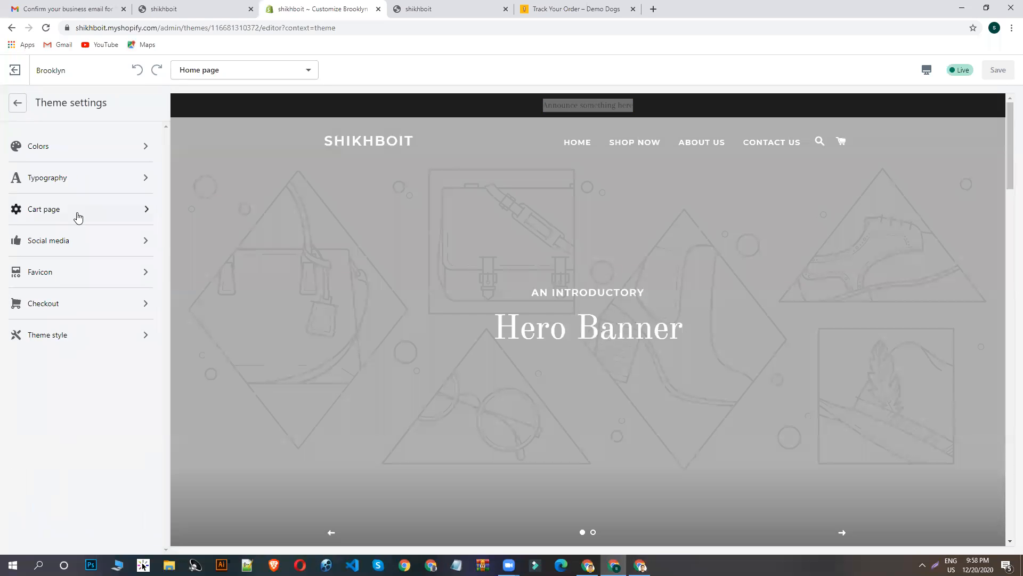
{"action": "left_click", "coordinate": [20, 102]}
{"action": "left_click", "coordinate": [58, 154]}
{"action": "scroll", "coordinate": [95, 189], "scroll_direction": "down", "scroll_amount": 8}
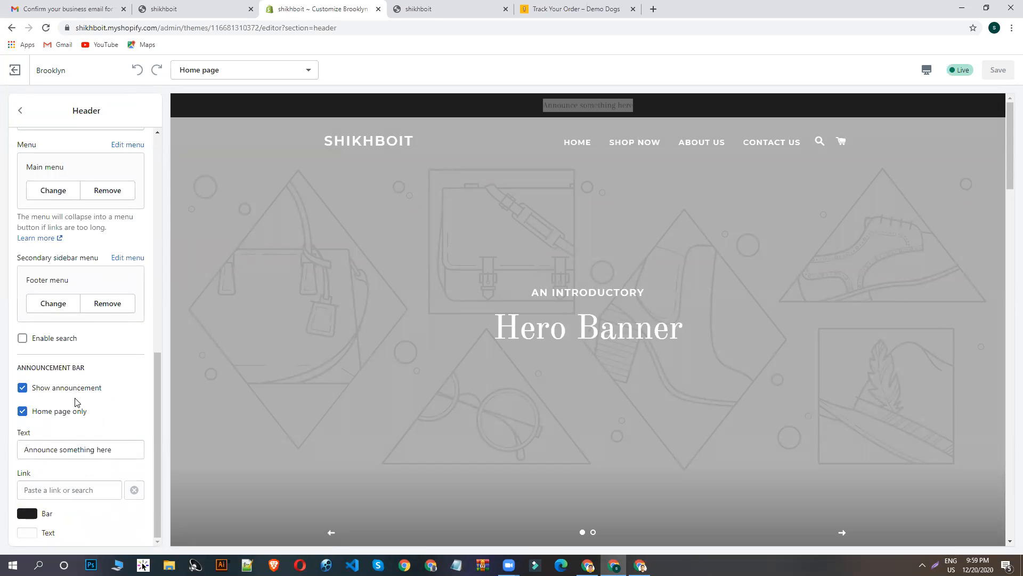
- Replace the announcement bar text with "FREE SHIPPING ON ALL ORDERS", copied from the Demo Dogs page
{"action": "triple_click", "coordinate": [49, 449]}
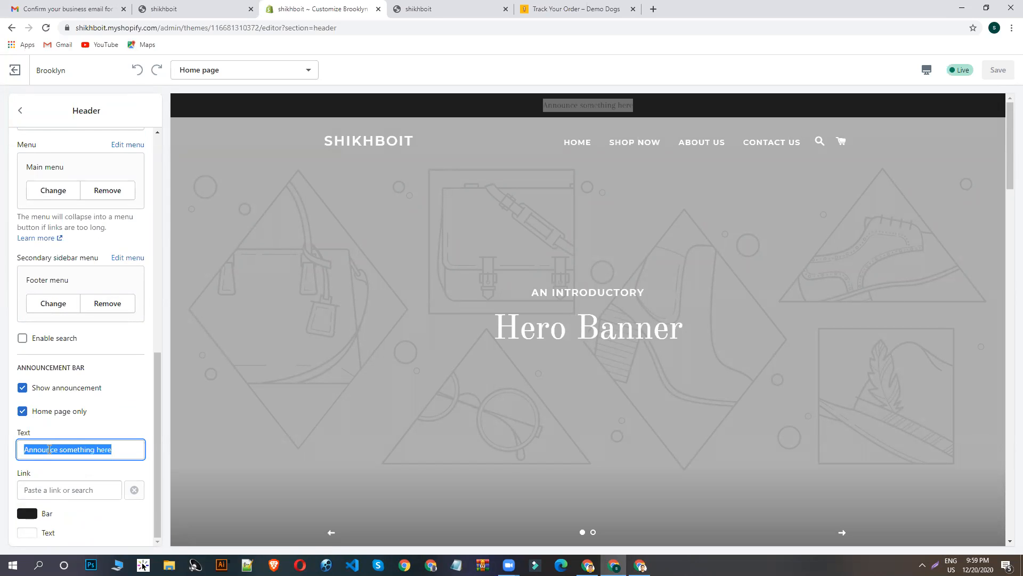
{"action": "left_click", "coordinate": [557, 7]}
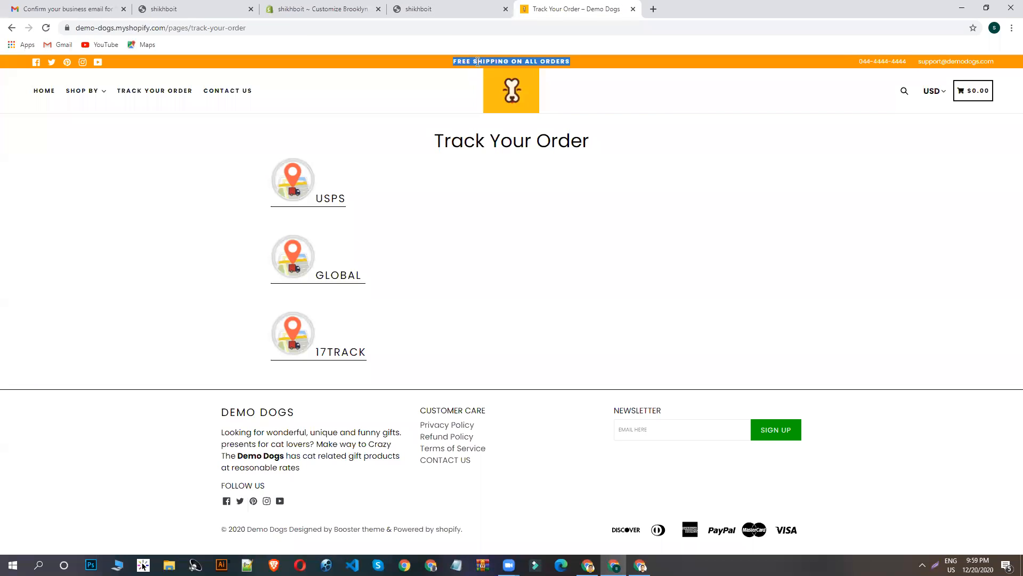
{"action": "right_click", "coordinate": [478, 62]}
{"action": "left_click", "coordinate": [493, 68]}
{"action": "left_click", "coordinate": [288, 8]}
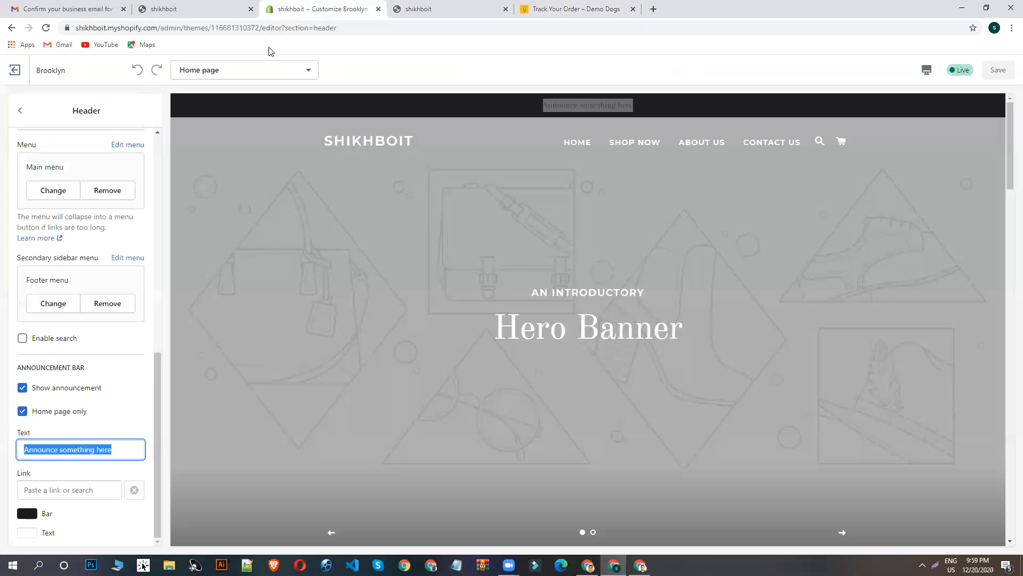
{"action": "key", "text": "ctrl+v"}
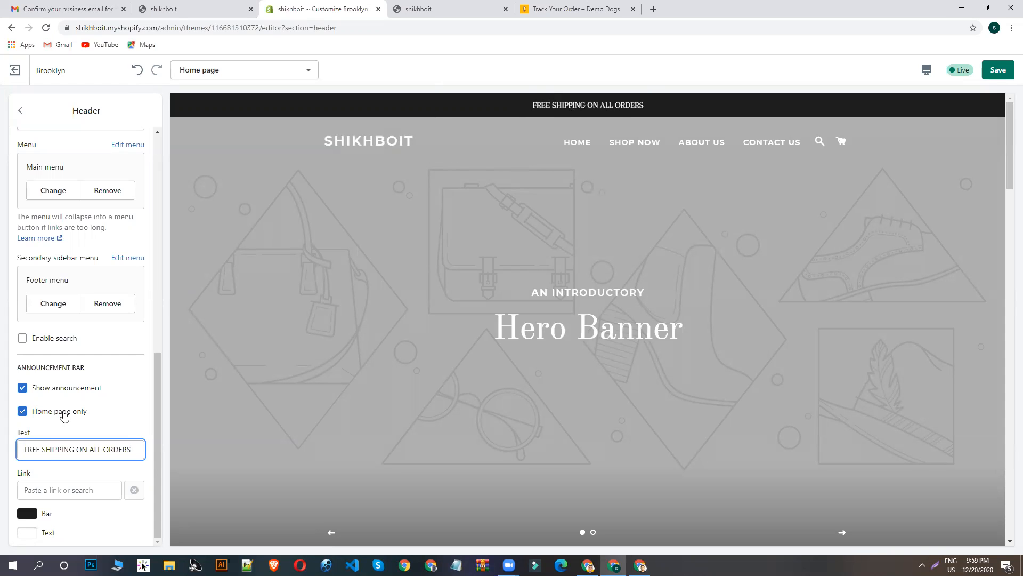
- Link the announcement bar to All Products and check it in the home page preview
{"action": "left_click", "coordinate": [63, 490]}
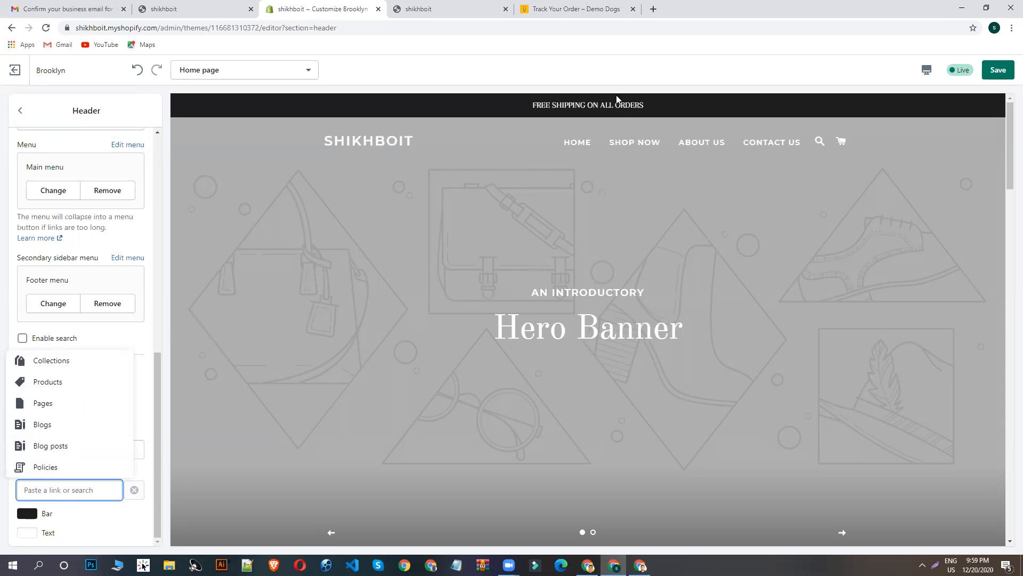
{"action": "left_click", "coordinate": [44, 382]}
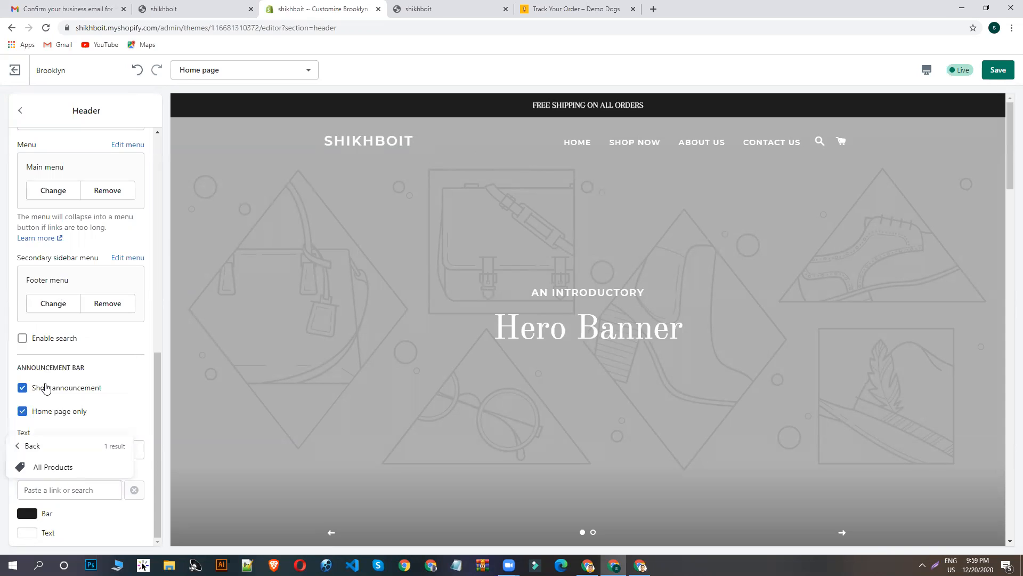
{"action": "left_click", "coordinate": [24, 445]}
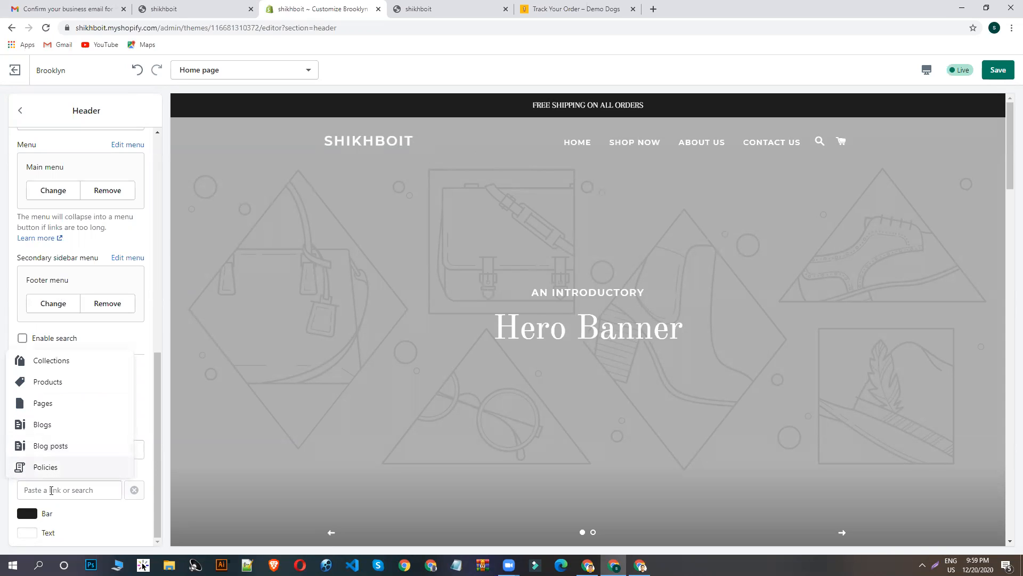
{"action": "left_click", "coordinate": [56, 388]}
{"action": "left_click", "coordinate": [48, 474]}
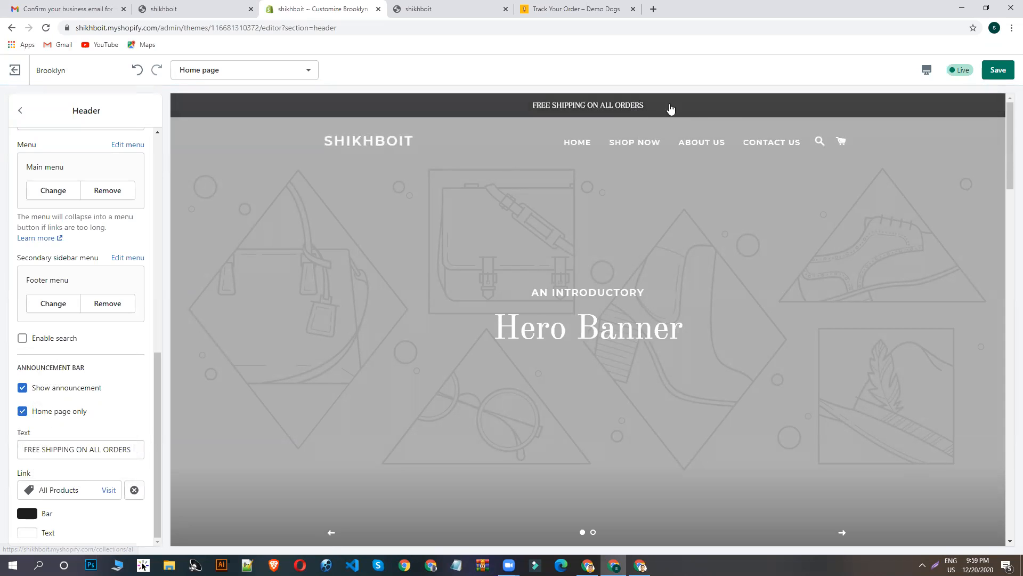
{"action": "scroll", "coordinate": [649, 130], "scroll_direction": "down", "scroll_amount": 4}
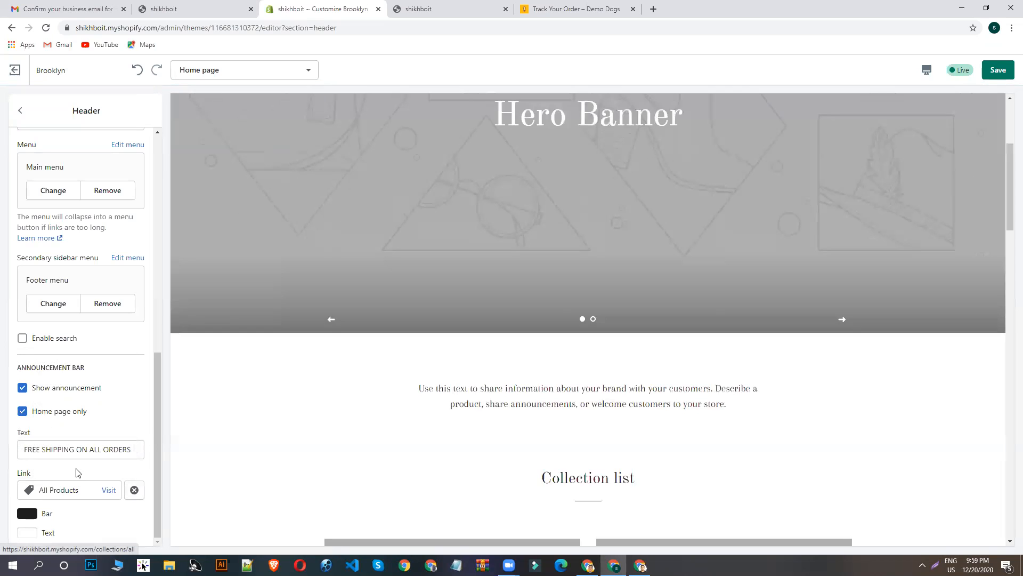
- Try red #E32C2B and then pink #E32BBF as the announcement bar's background colour
{"action": "left_click", "coordinate": [29, 514]}
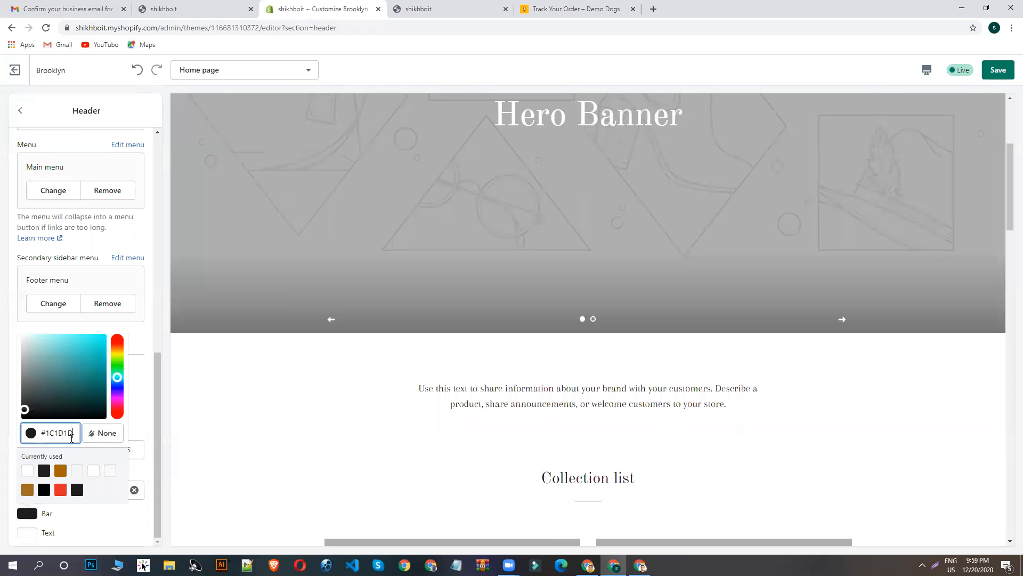
{"action": "left_click", "coordinate": [60, 489]}
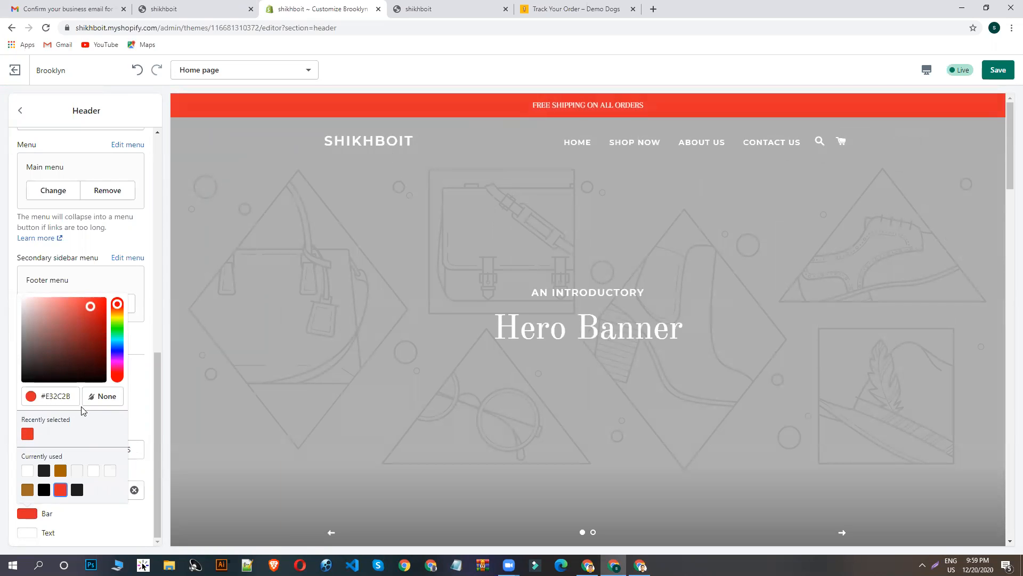
{"action": "left_click_drag", "start_coordinate": [118, 356], "coordinate": [118, 371]}
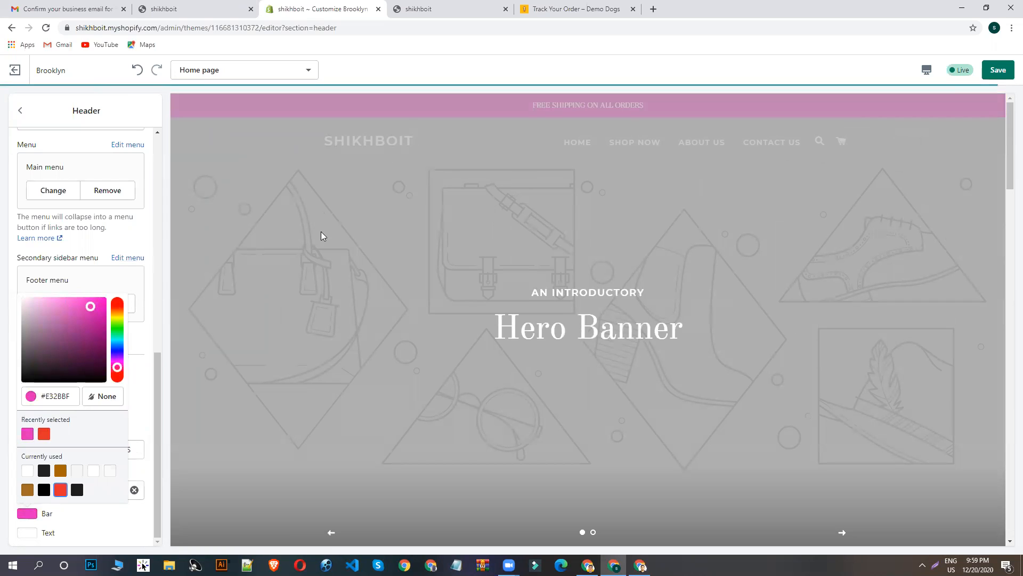
- Set the announcement bar's background colour to dark #1F2021, save the theme and return to the section list
{"action": "left_click", "coordinate": [44, 470]}
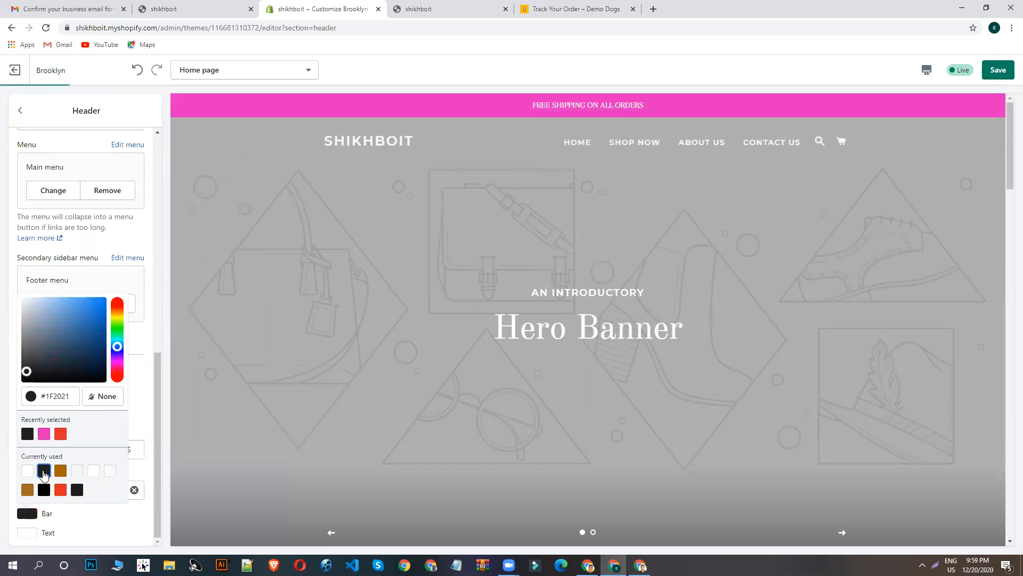
{"action": "left_click", "coordinate": [998, 70]}
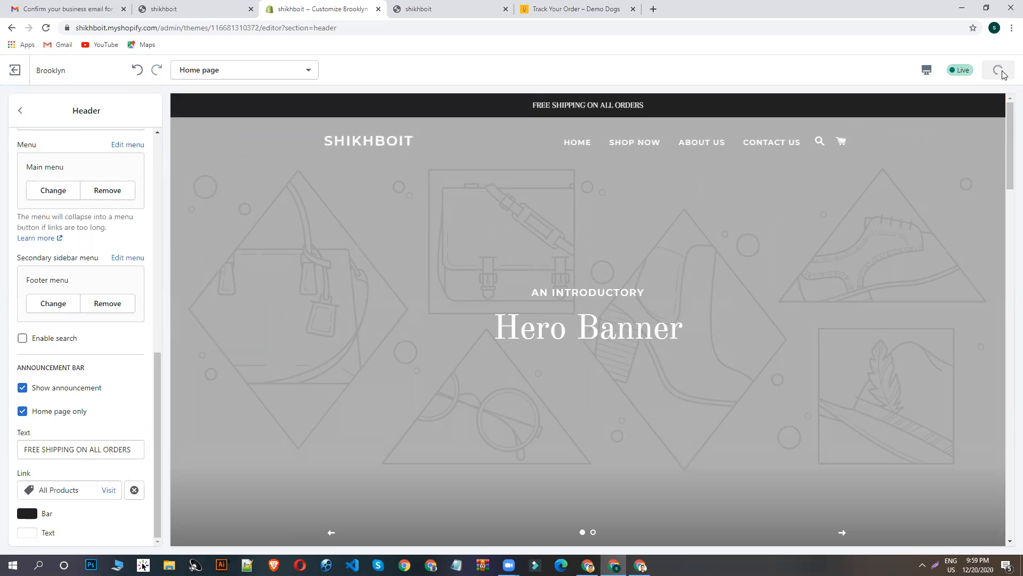
{"action": "left_click", "coordinate": [19, 110]}
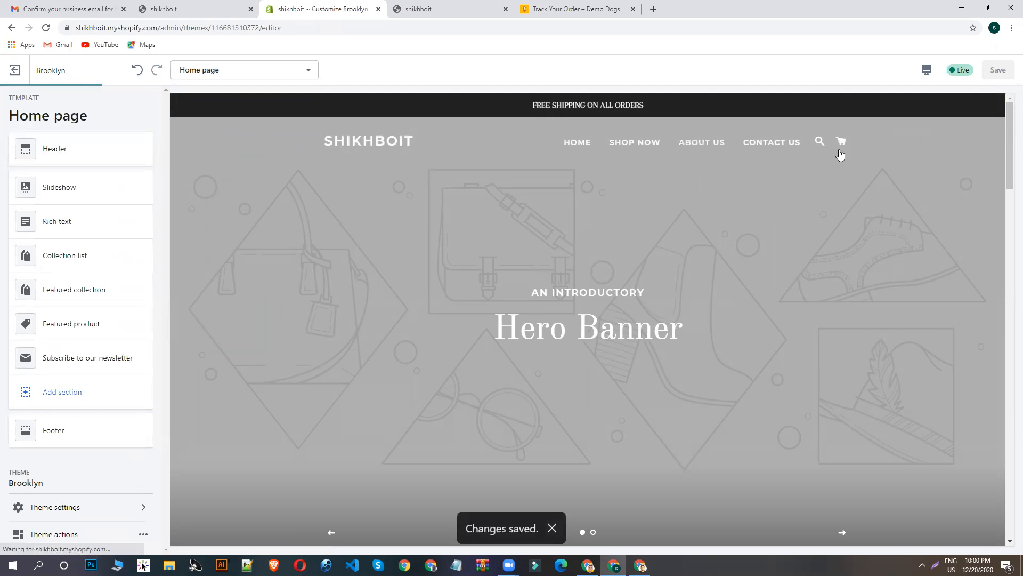
- Open the Header section and examine its logo, transparent header, navigation and menu settings
{"action": "left_click", "coordinate": [51, 152]}
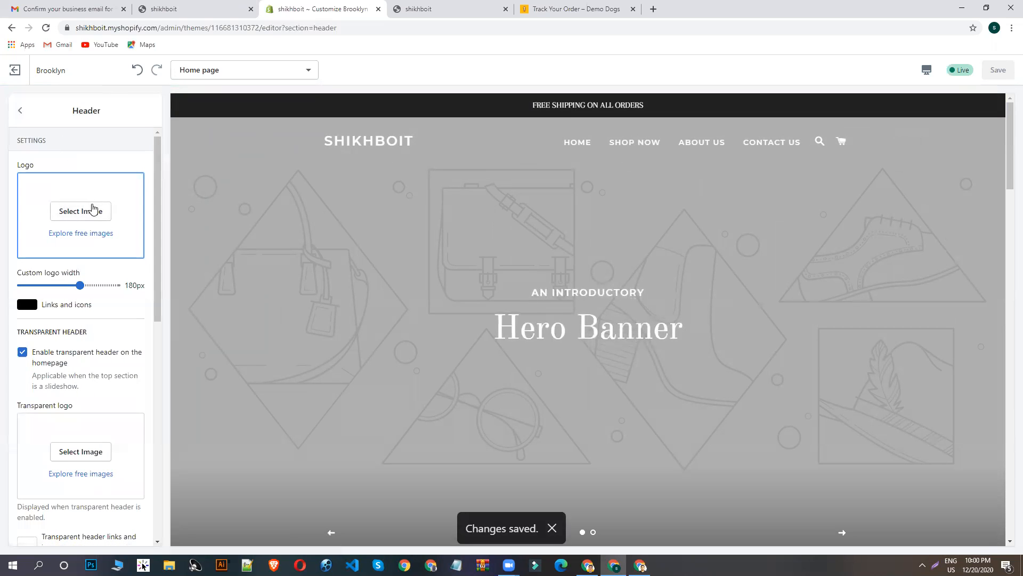
{"action": "scroll", "coordinate": [96, 286], "scroll_direction": "down", "scroll_amount": 5}
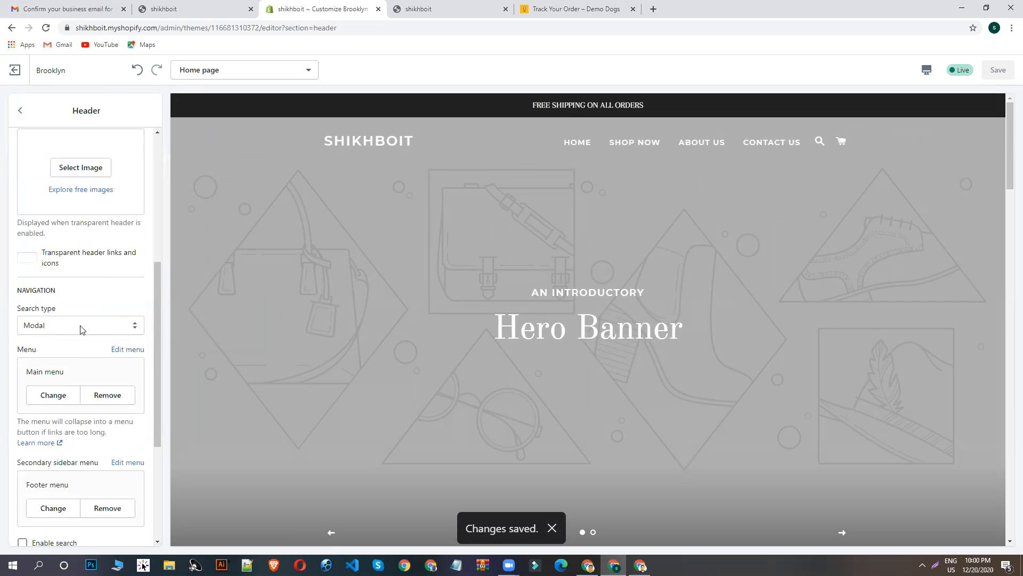
{"action": "scroll", "coordinate": [140, 344], "scroll_direction": "down", "scroll_amount": 3}
{"action": "scroll", "coordinate": [130, 365], "scroll_direction": "up", "scroll_amount": 5}
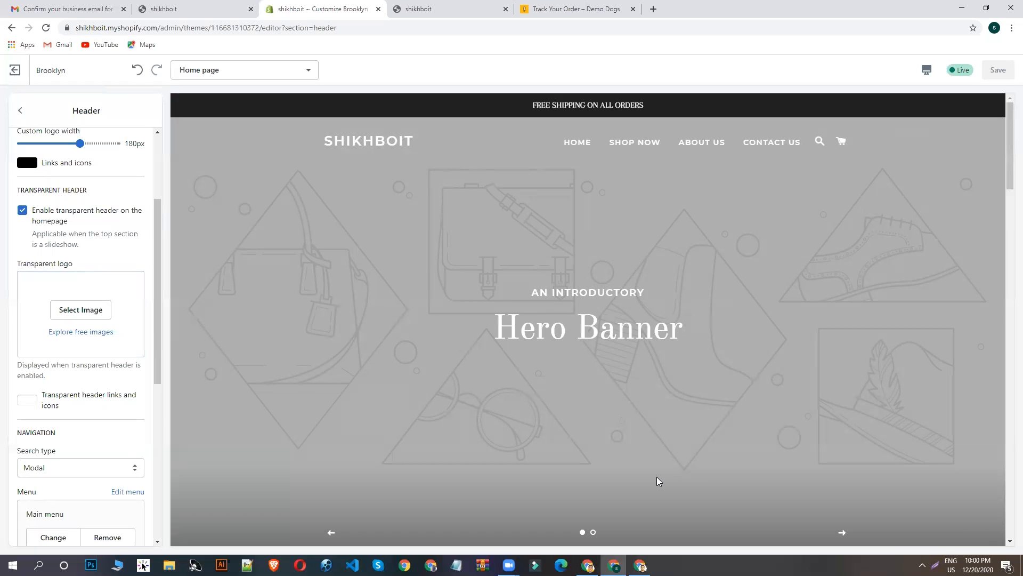
{"action": "scroll", "coordinate": [87, 336], "scroll_direction": "down", "scroll_amount": 3}
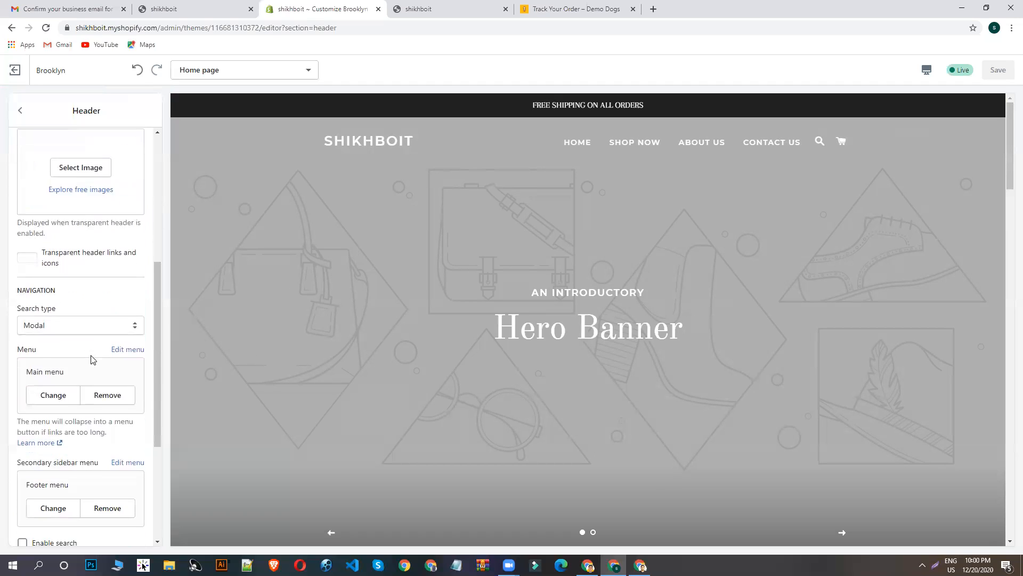
{"action": "scroll", "coordinate": [85, 298], "scroll_direction": "up", "scroll_amount": 4}
{"action": "scroll", "coordinate": [114, 279], "scroll_direction": "up", "scroll_amount": 2}
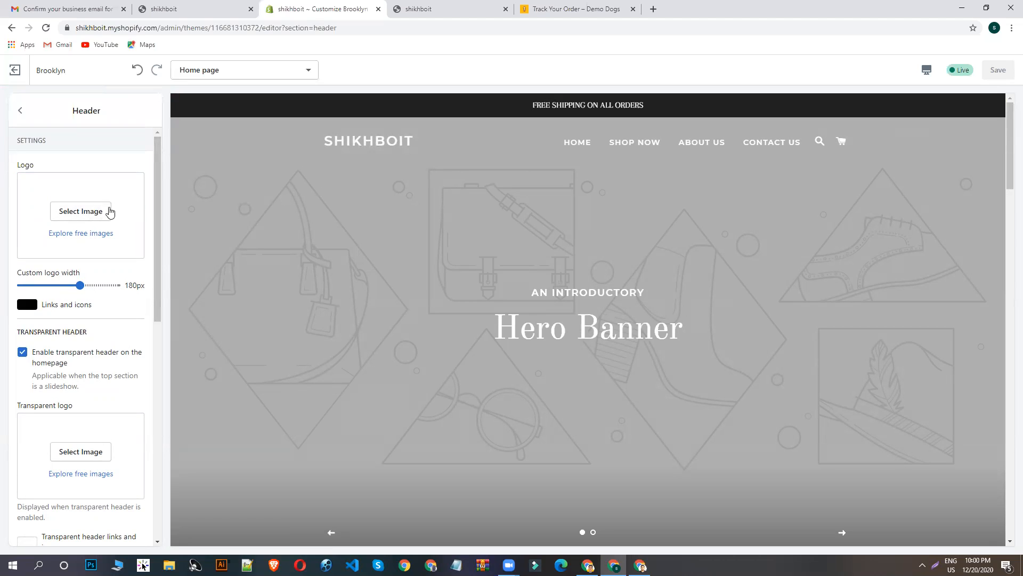
- Look through the Downloads folder for an image file to upload as the header logo
{"action": "left_click", "coordinate": [89, 211]}
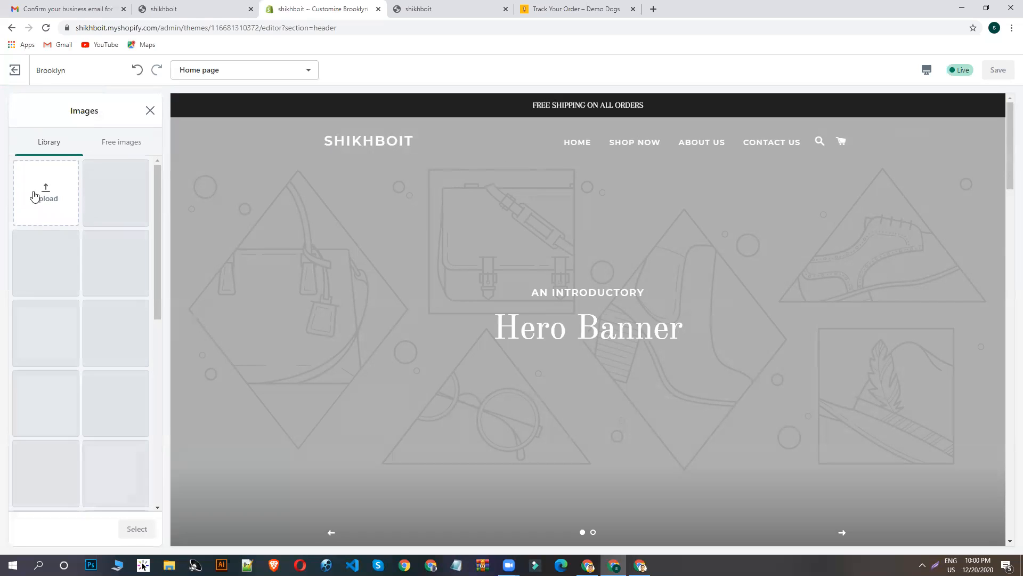
{"action": "left_click", "coordinate": [52, 261]}
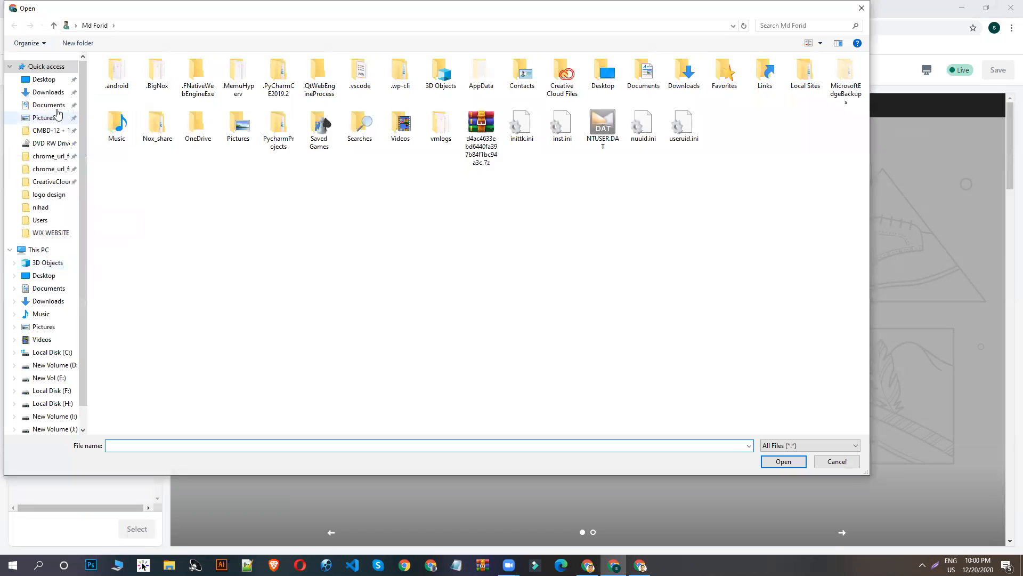
{"action": "left_click", "coordinate": [48, 92]}
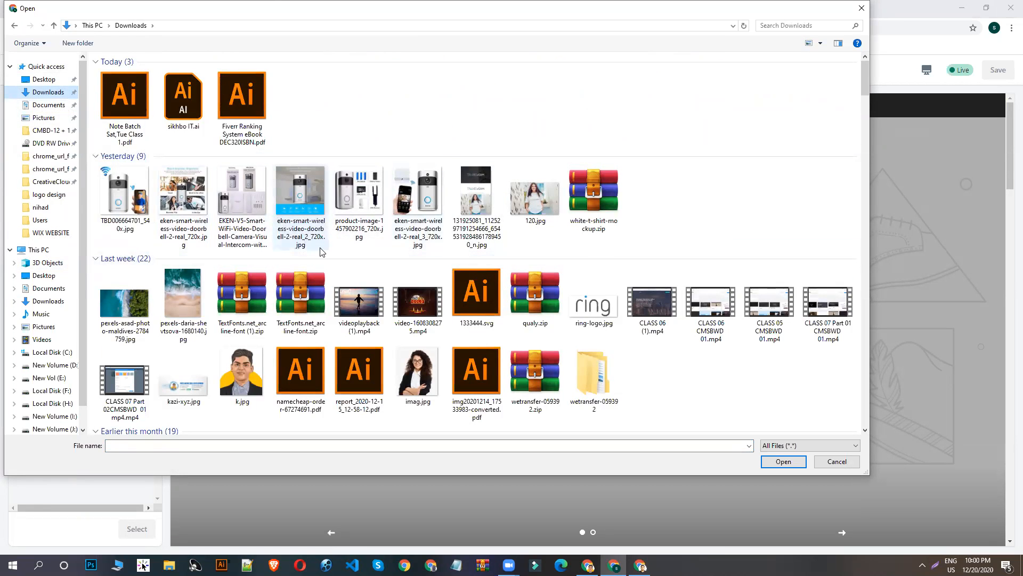
{"action": "scroll", "coordinate": [325, 253], "scroll_direction": "down", "scroll_amount": 3}
{"action": "scroll", "coordinate": [367, 255], "scroll_direction": "up", "scroll_amount": 3}
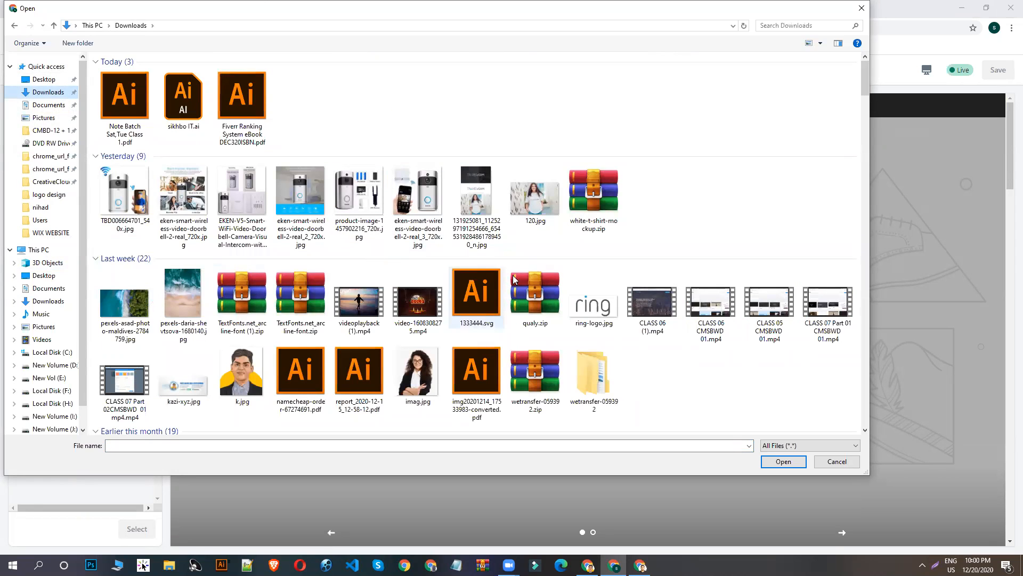
{"action": "scroll", "coordinate": [551, 209], "scroll_direction": "down", "scroll_amount": 3}
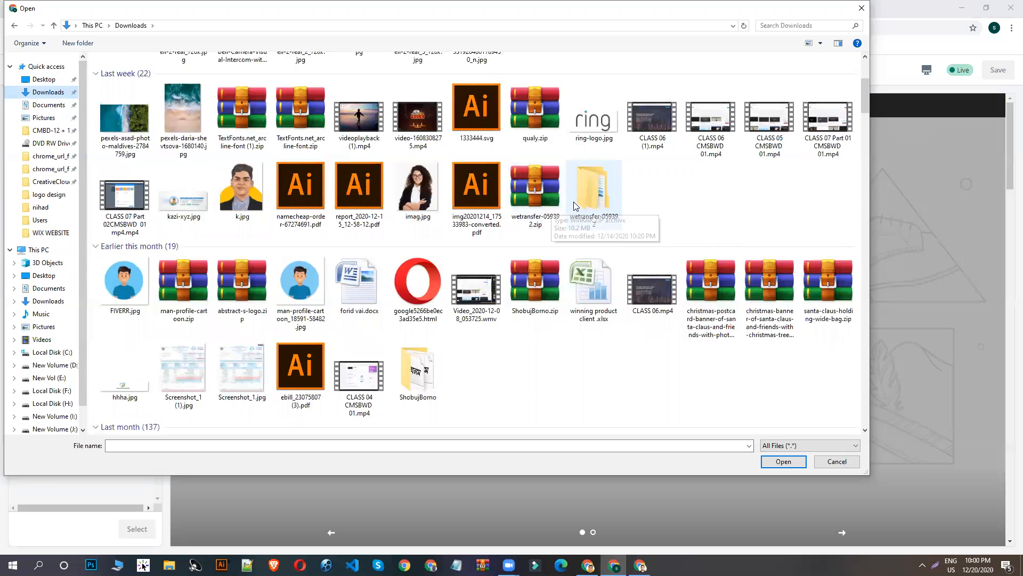
{"action": "scroll", "coordinate": [563, 229], "scroll_direction": "down", "scroll_amount": 8}
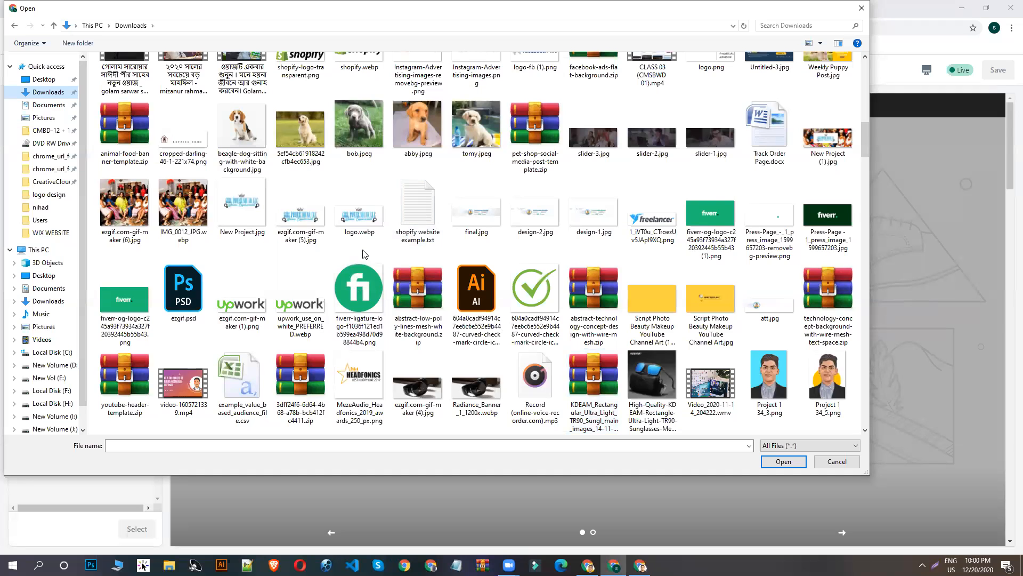
{"action": "scroll", "coordinate": [364, 254], "scroll_direction": "down", "scroll_amount": 3}
{"action": "scroll", "coordinate": [382, 273], "scroll_direction": "down", "scroll_amount": 3}
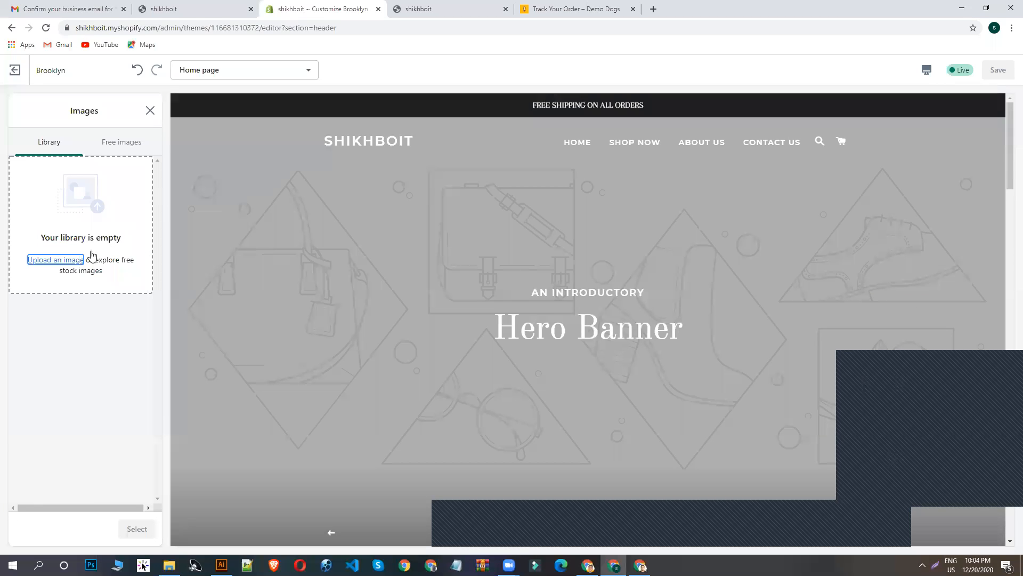
- Upload SHIKHBO-IT-2.png as the header logo and save it with a custom logo width of 260 px
{"action": "left_click", "coordinate": [69, 259]}
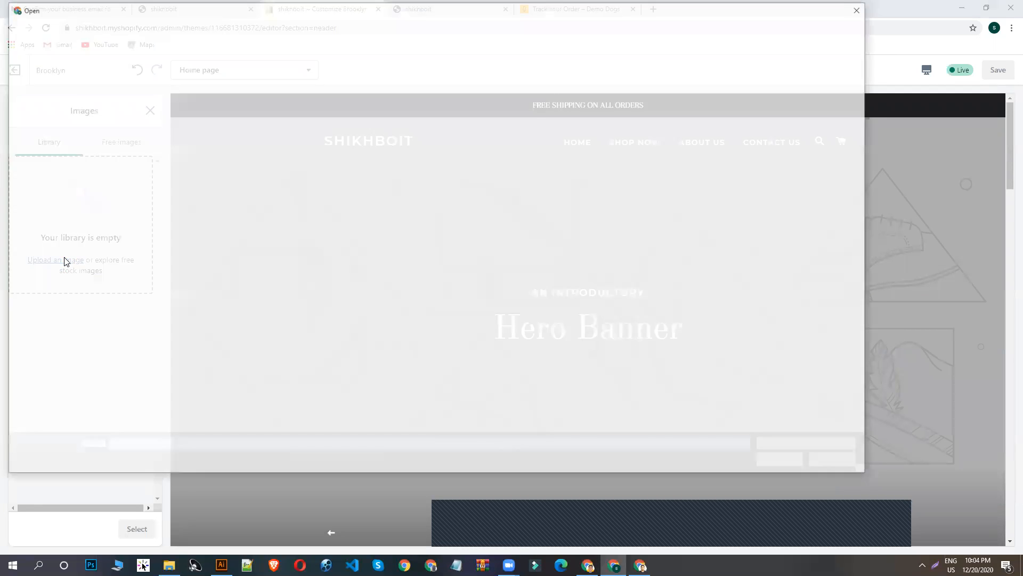
{"action": "left_click", "coordinate": [24, 94]}
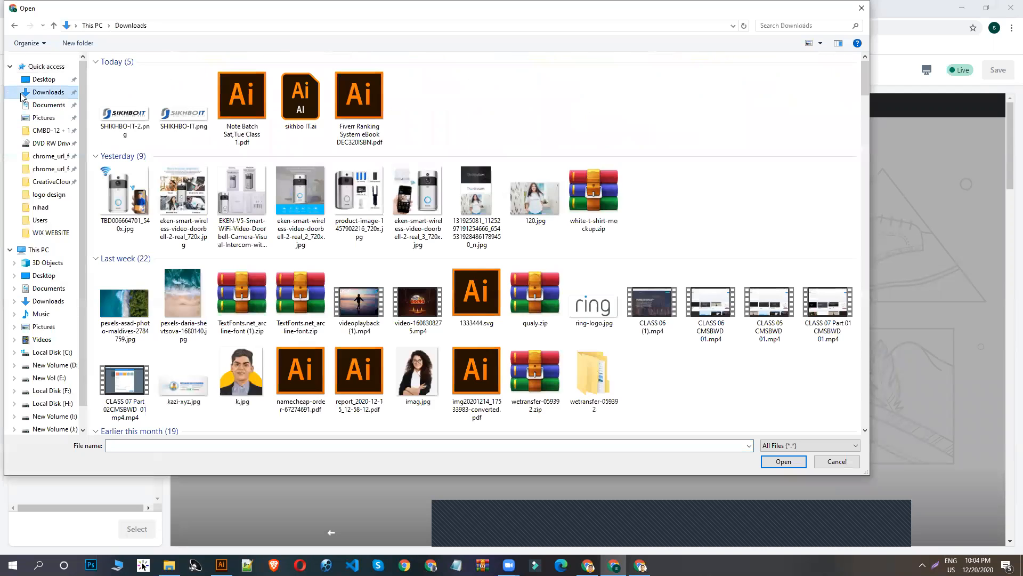
{"action": "double_click", "coordinate": [139, 122]}
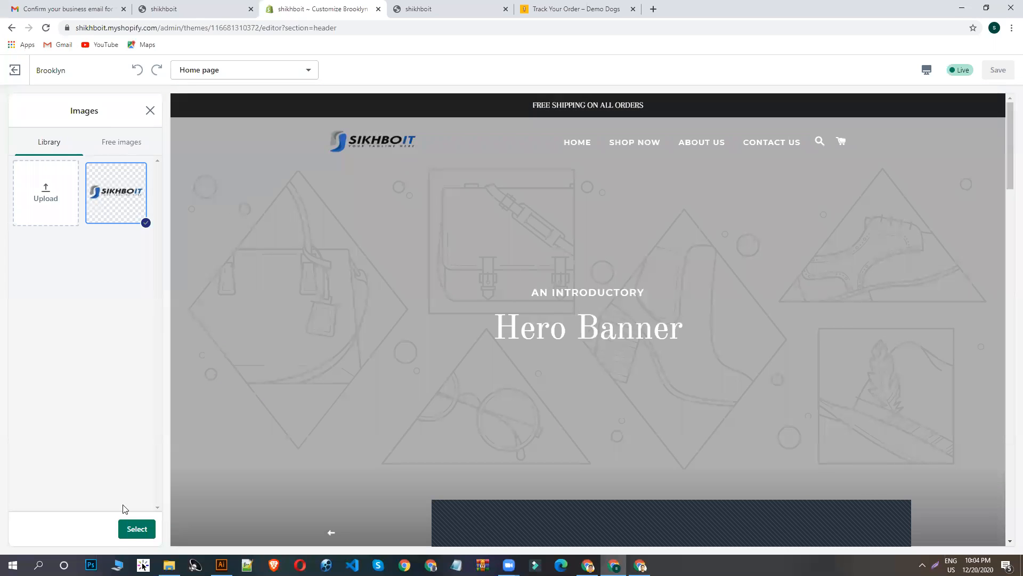
{"action": "left_click", "coordinate": [136, 529]}
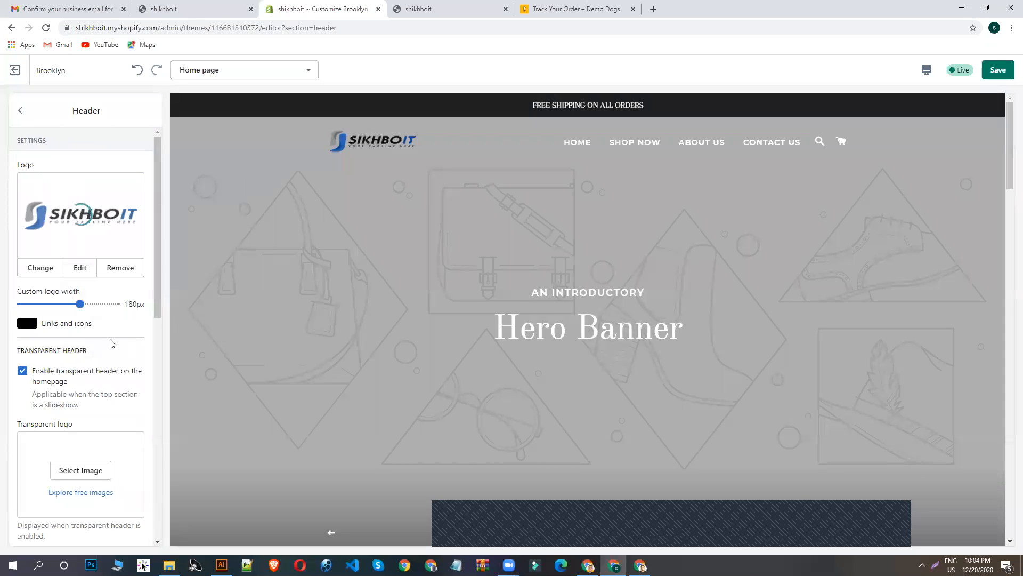
{"action": "left_click_drag", "start_coordinate": [79, 303], "coordinate": [146, 313]}
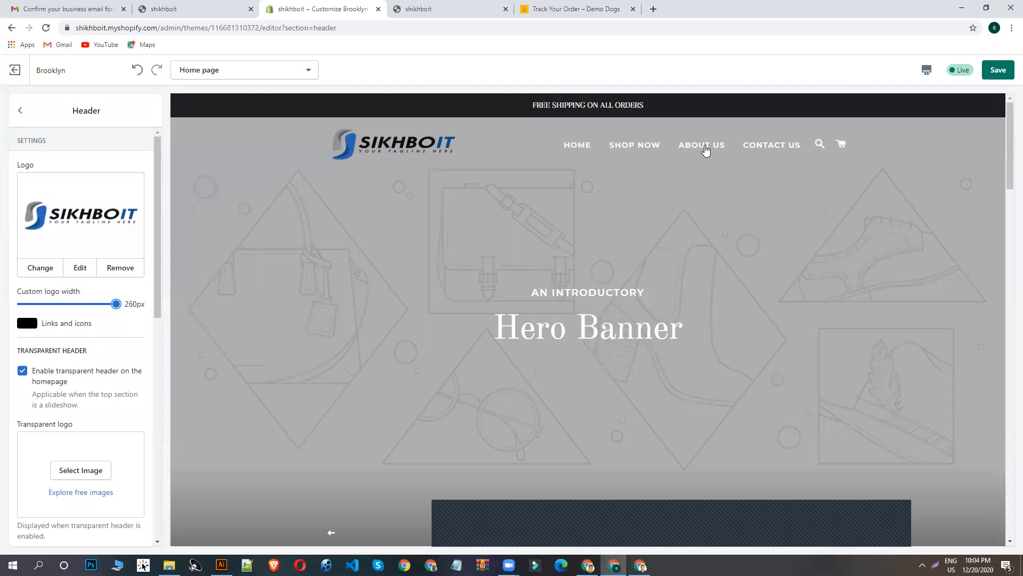
{"action": "left_click", "coordinate": [1002, 77]}
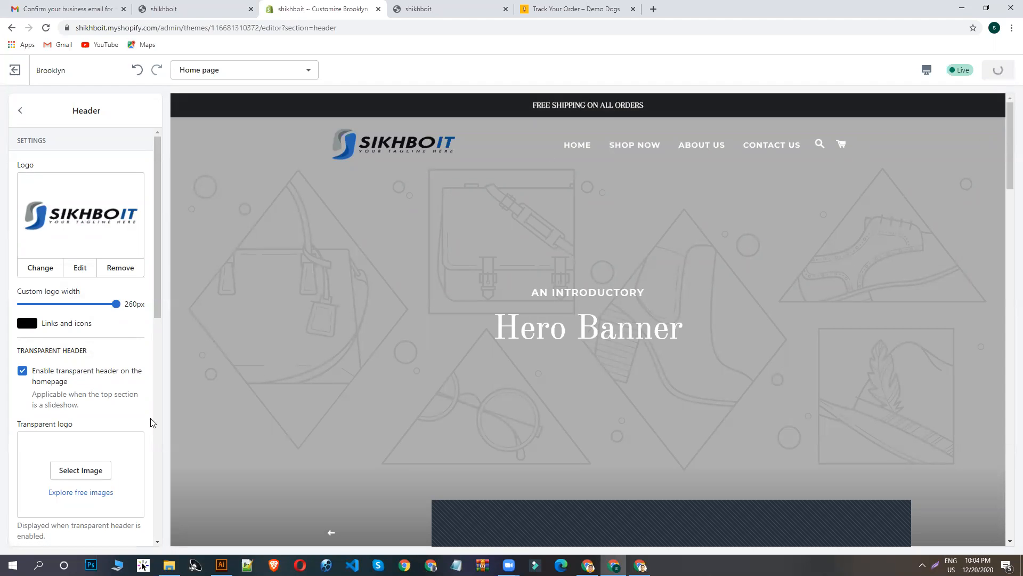
- Upload SHIKHBO-IT.png as the header's transparent logo and save the theme
{"action": "scroll", "coordinate": [82, 476], "scroll_direction": "down", "scroll_amount": 1}
{"action": "left_click", "coordinate": [89, 398]}
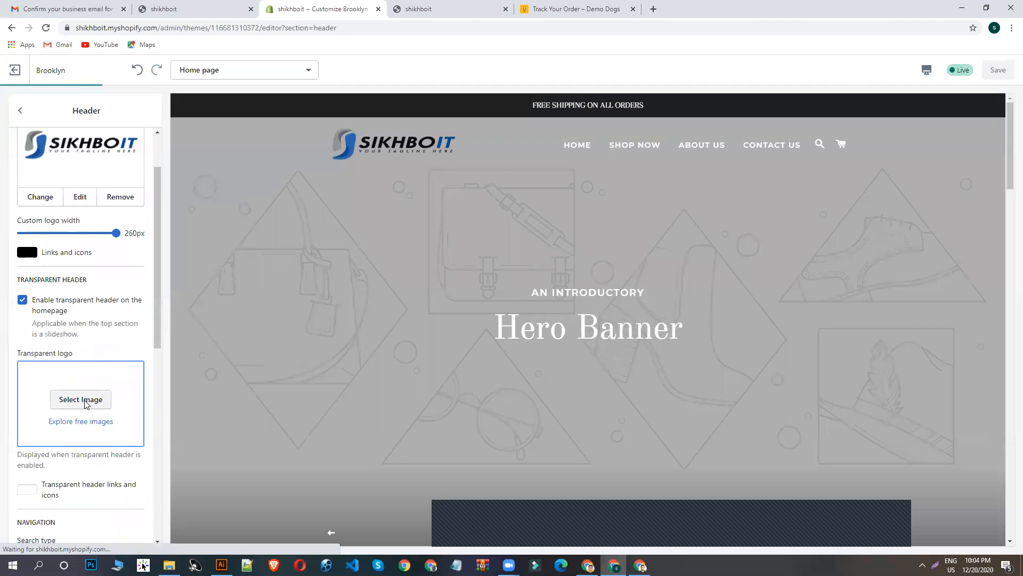
{"action": "left_click", "coordinate": [54, 199]}
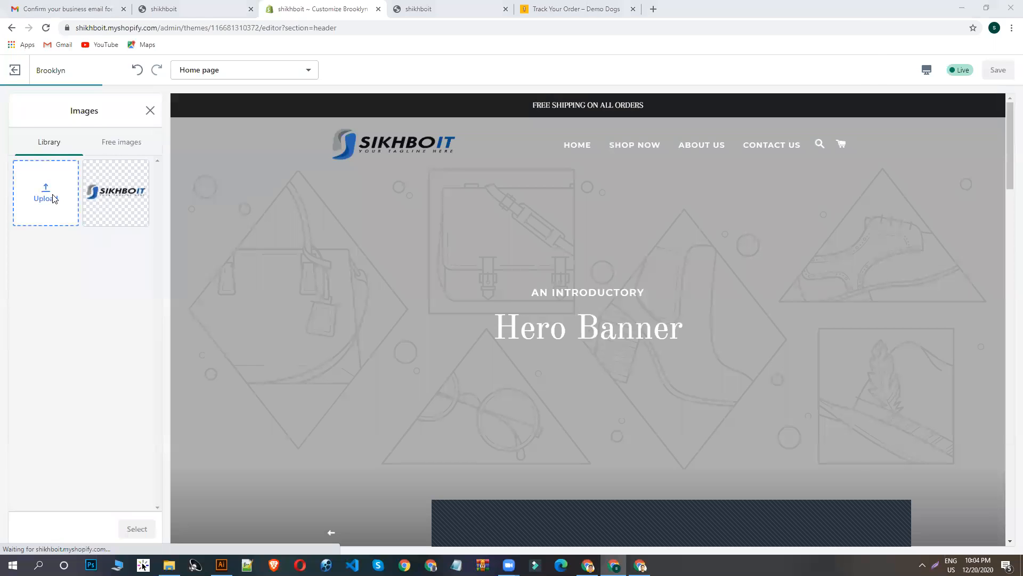
{"action": "double_click", "coordinate": [181, 115]}
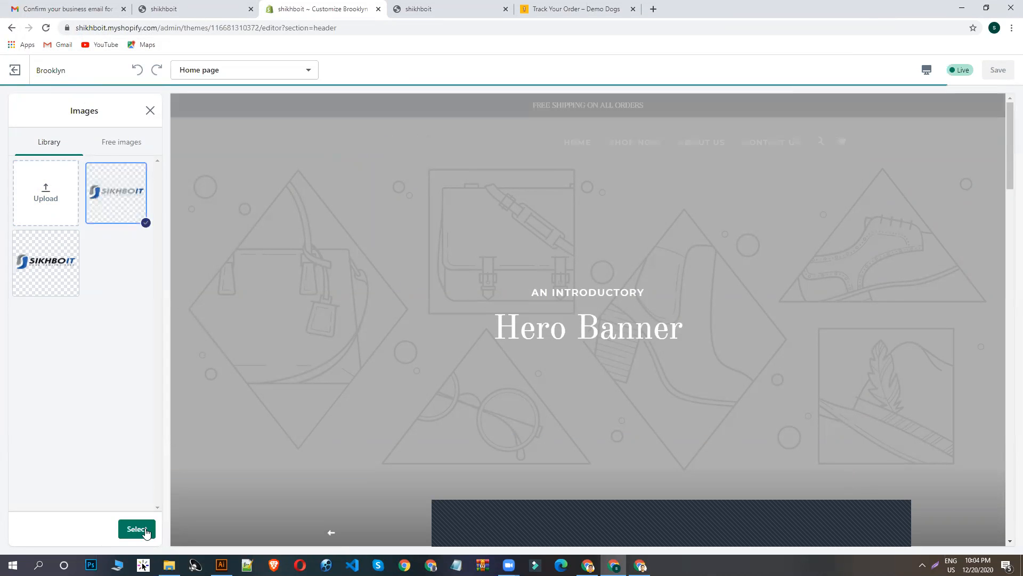
{"action": "left_click", "coordinate": [137, 528]}
{"action": "scroll", "coordinate": [89, 404], "scroll_direction": "down", "scroll_amount": 4}
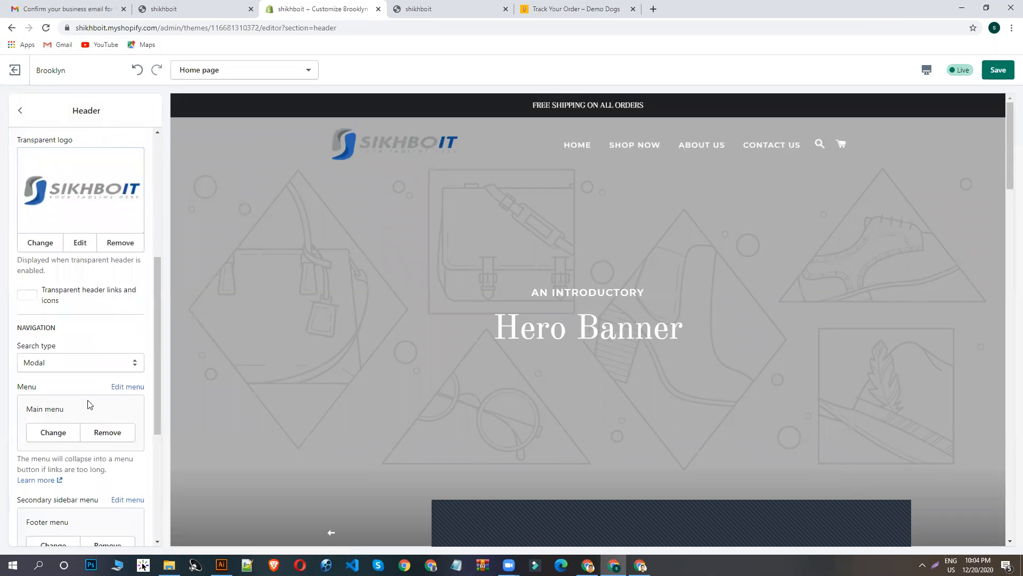
{"action": "left_click", "coordinate": [998, 69]}
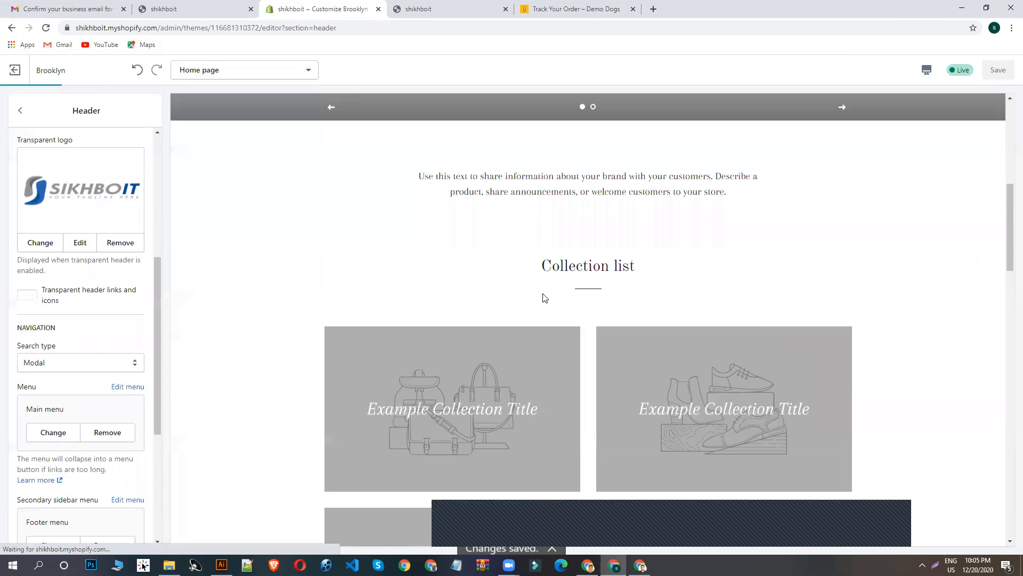
- Disable the transparent header on the homepage, check the header in the preview and return to the section list
{"action": "scroll", "coordinate": [86, 280], "scroll_direction": "up", "scroll_amount": 5}
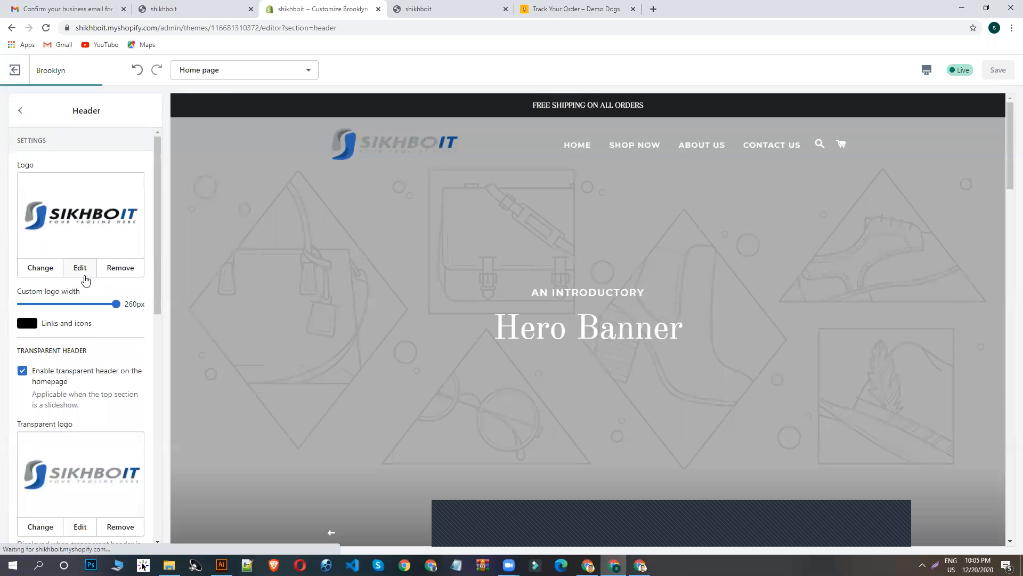
{"action": "scroll", "coordinate": [372, 276], "scroll_direction": "down", "scroll_amount": 10}
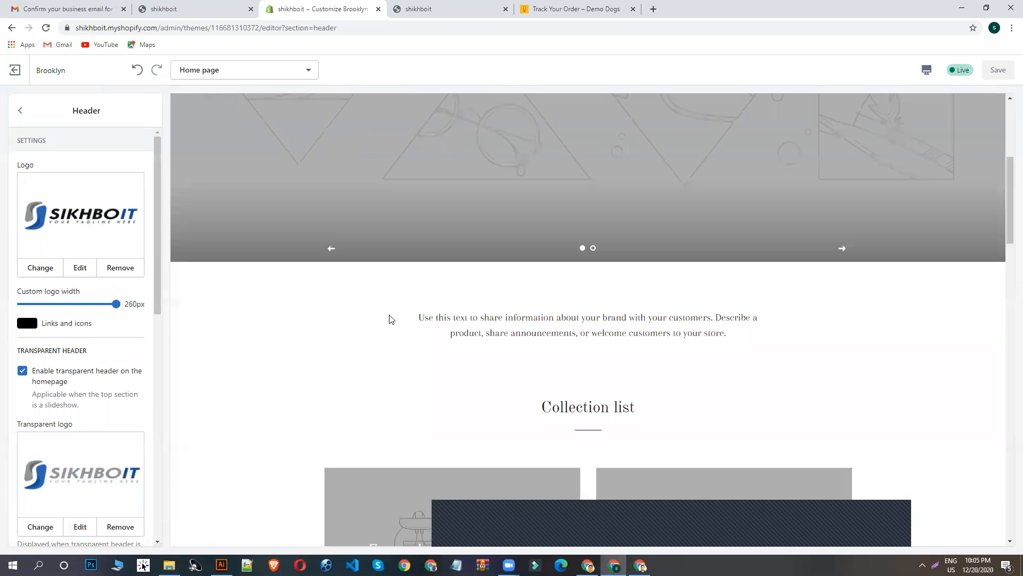
{"action": "scroll", "coordinate": [432, 355], "scroll_direction": "down", "scroll_amount": 4}
{"action": "scroll", "coordinate": [429, 330], "scroll_direction": "up", "scroll_amount": 15}
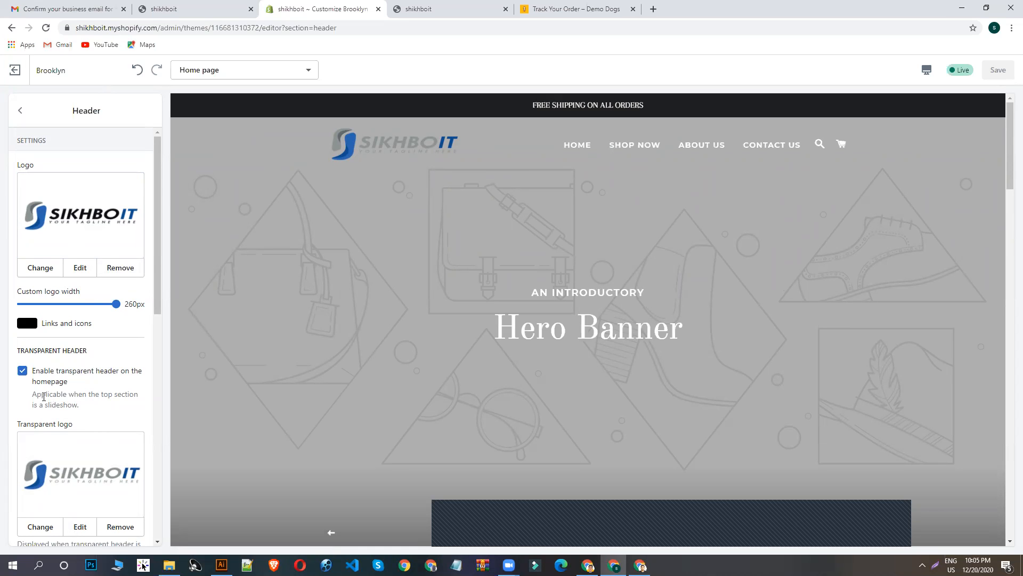
{"action": "left_click", "coordinate": [22, 370]}
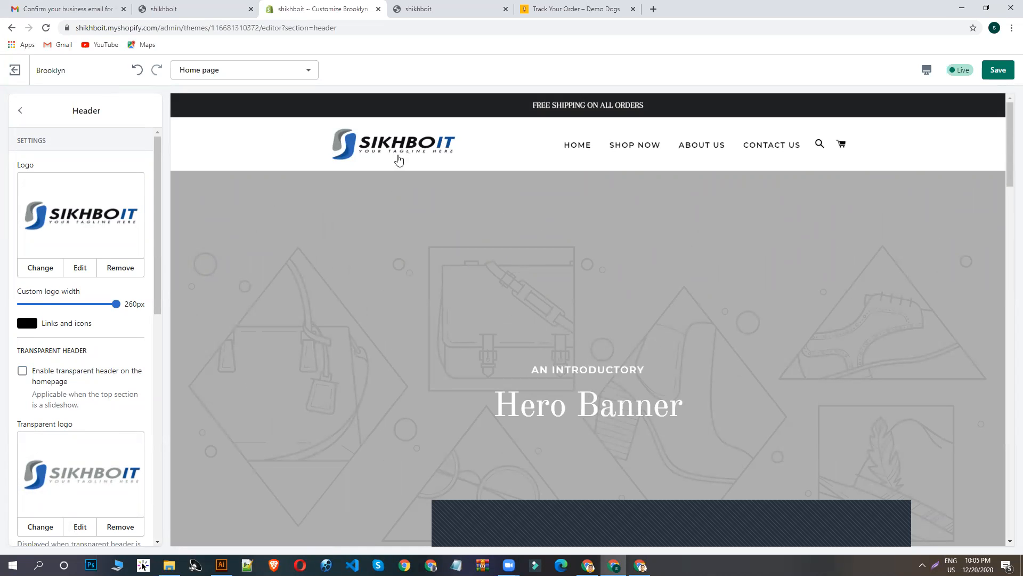
{"action": "scroll", "coordinate": [299, 322], "scroll_direction": "down", "scroll_amount": 3}
{"action": "scroll", "coordinate": [371, 293], "scroll_direction": "up", "scroll_amount": 3}
{"action": "left_click", "coordinate": [22, 112]}
- Review the hero banner in the home page preview and open the first slide of the Slideshow section
{"action": "scroll", "coordinate": [574, 308], "scroll_direction": "down", "scroll_amount": 1}
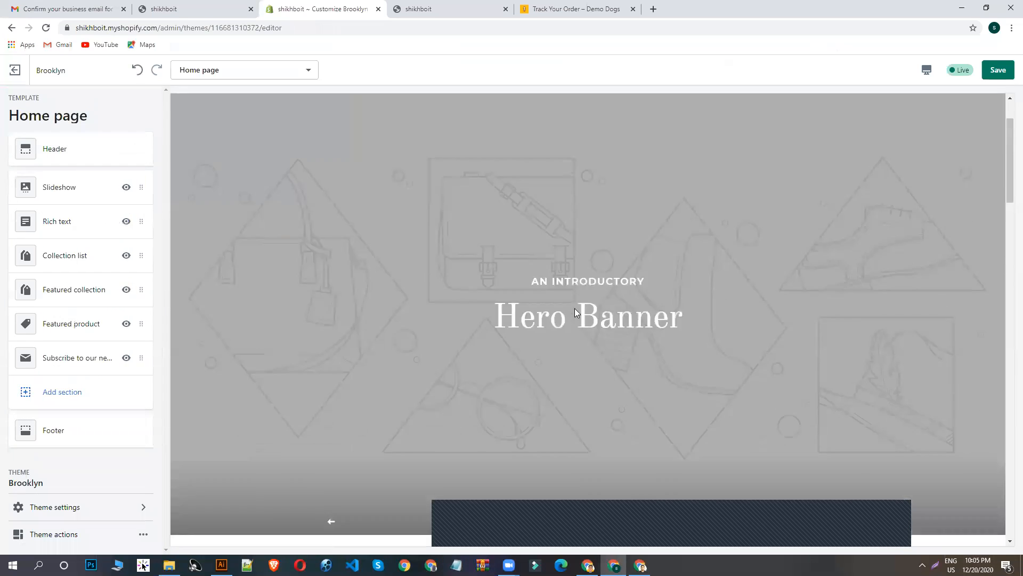
{"action": "left_click", "coordinate": [590, 468]}
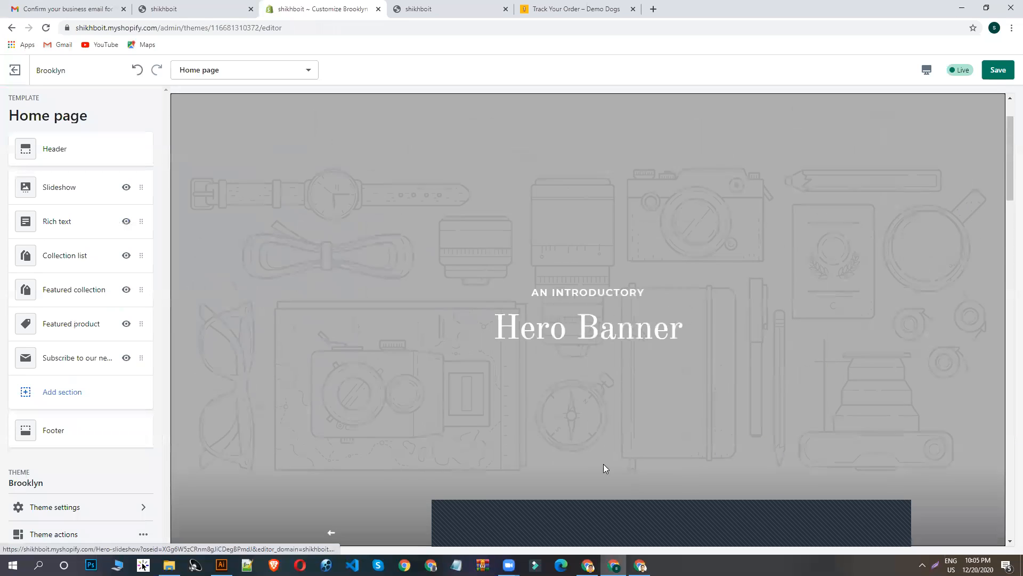
{"action": "scroll", "coordinate": [852, 405], "scroll_direction": "down", "scroll_amount": 4}
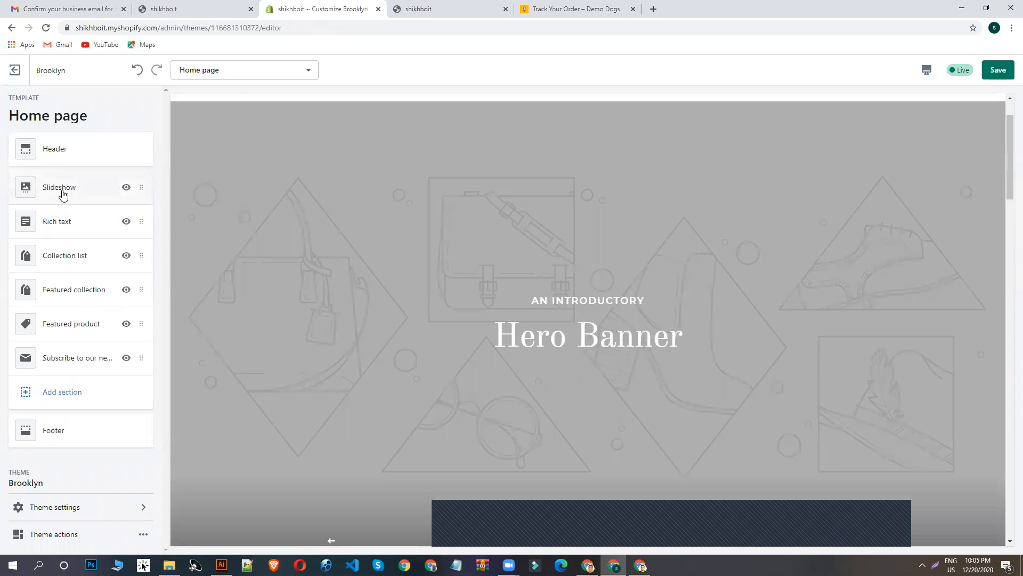
{"action": "left_click", "coordinate": [61, 193]}
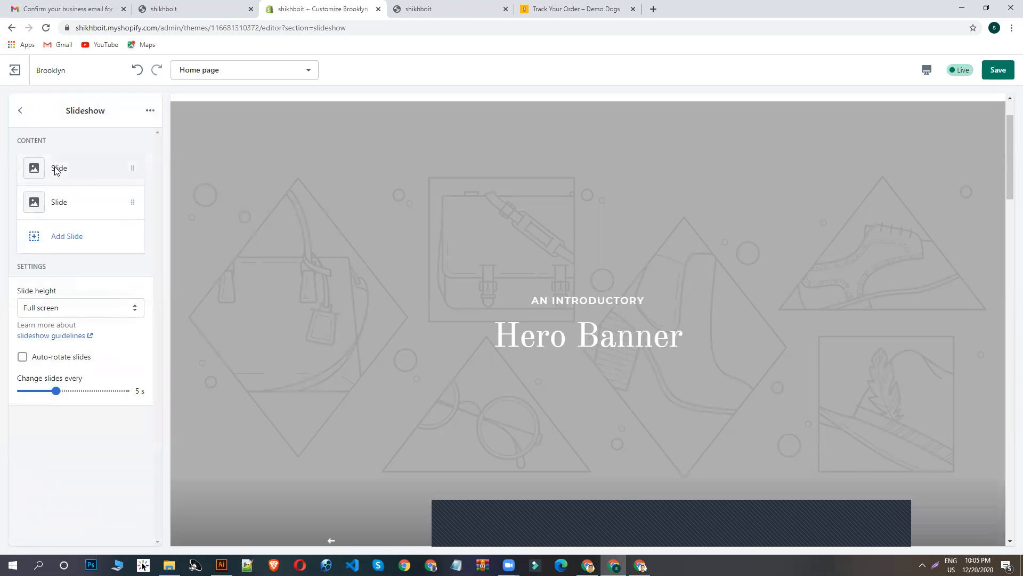
{"action": "left_click", "coordinate": [57, 169]}
- Search the free images for DOG and use the photo of the dog wearing a red tie as the first slide's image
{"action": "left_click", "coordinate": [75, 212]}
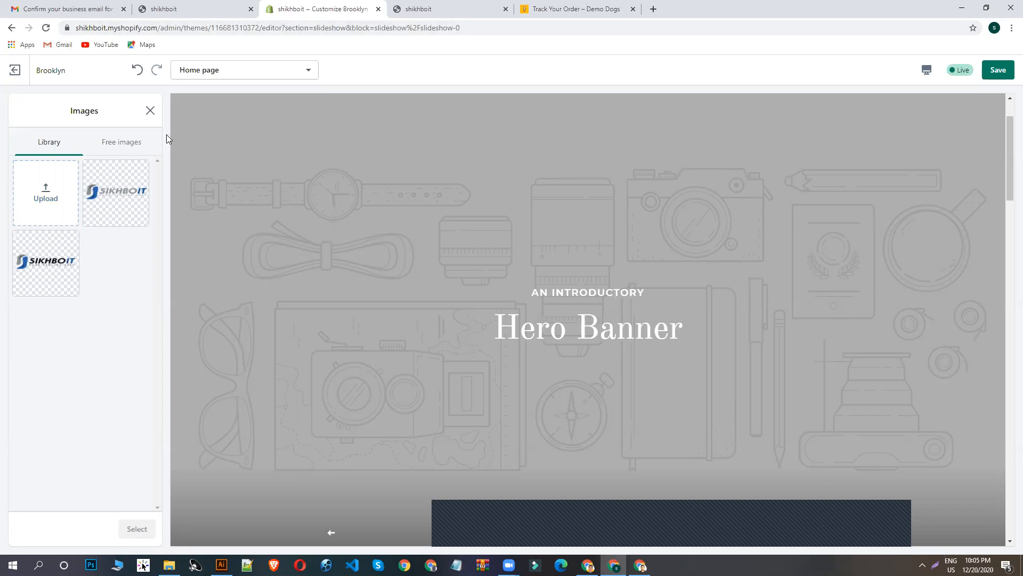
{"action": "left_click", "coordinate": [135, 149]}
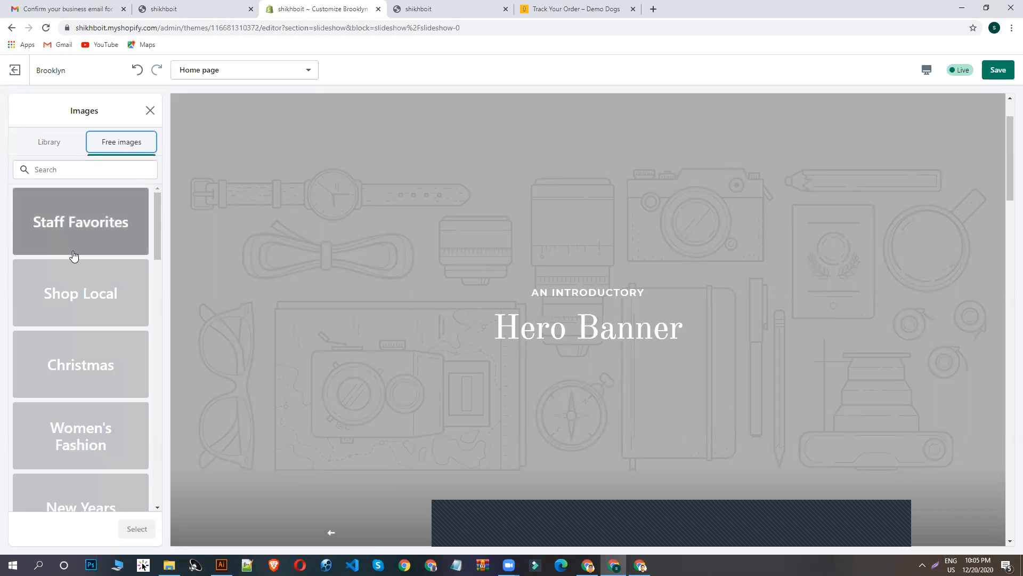
{"action": "left_click", "coordinate": [88, 172]}
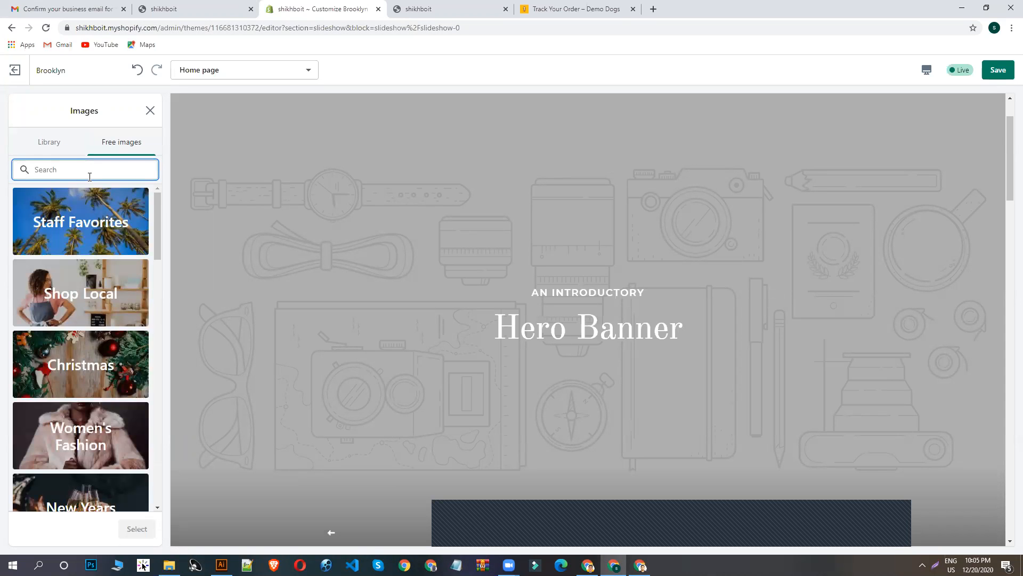
{"action": "type", "text": "DOG"}
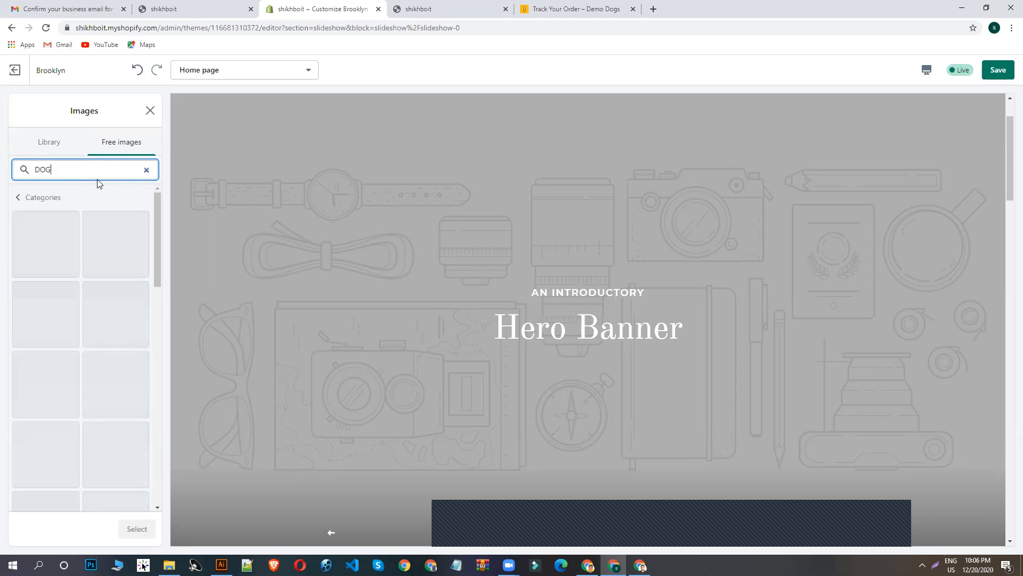
{"action": "scroll", "coordinate": [90, 335], "scroll_direction": "down", "scroll_amount": 1}
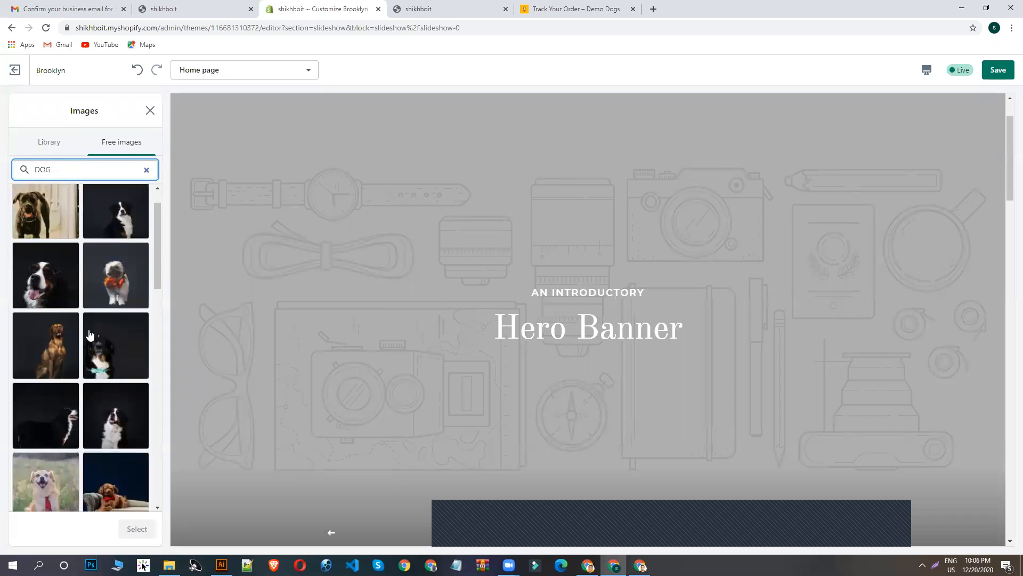
{"action": "scroll", "coordinate": [89, 335], "scroll_direction": "down", "scroll_amount": 5}
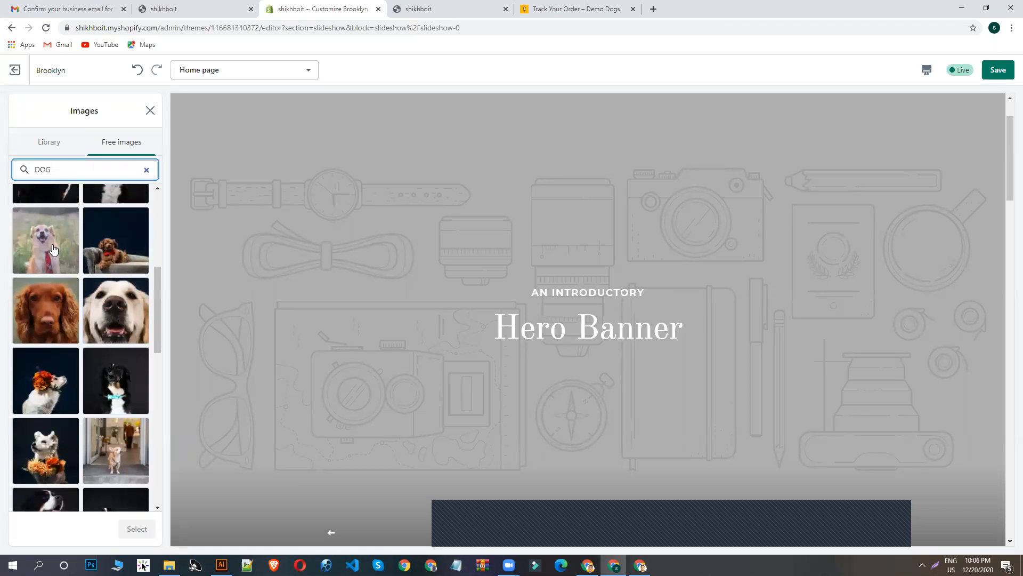
{"action": "left_click", "coordinate": [53, 249]}
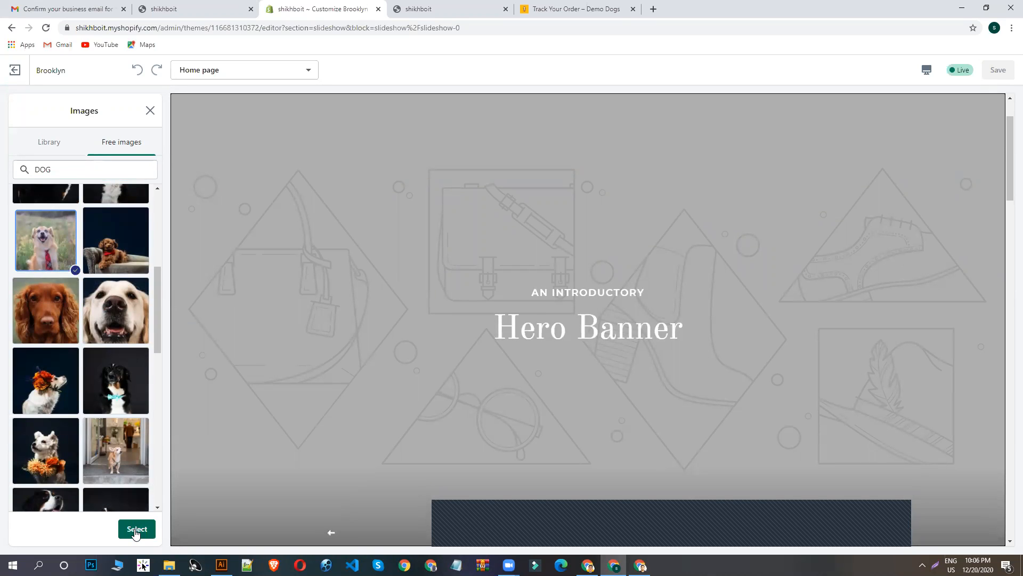
{"action": "left_click", "coordinate": [136, 529]}
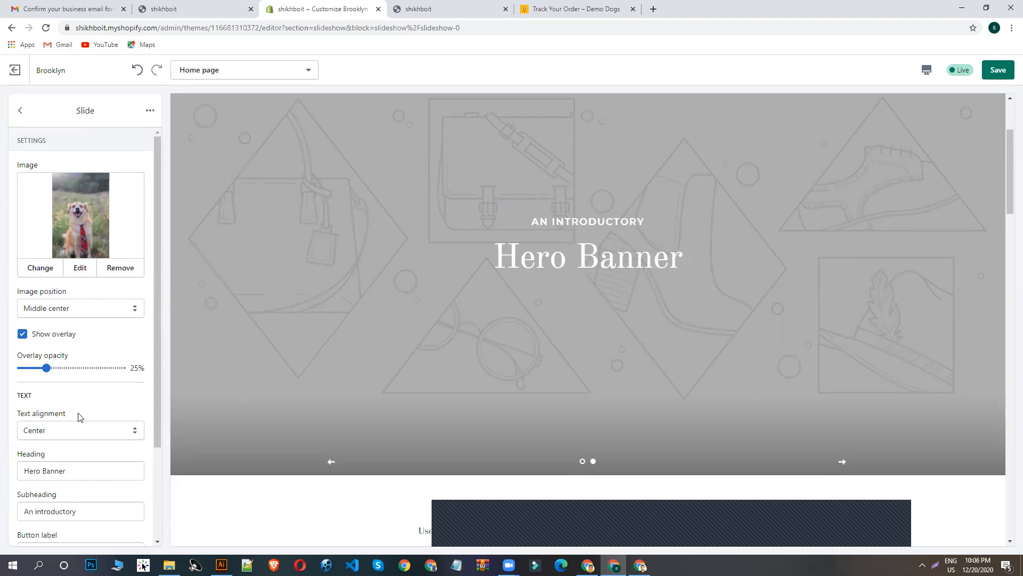
- Check the first slide's text alignment options and leave the alignment at Center
{"action": "scroll", "coordinate": [61, 397], "scroll_direction": "down", "scroll_amount": 1}
{"action": "left_click", "coordinate": [59, 362]}
{"action": "left_click", "coordinate": [64, 356]}
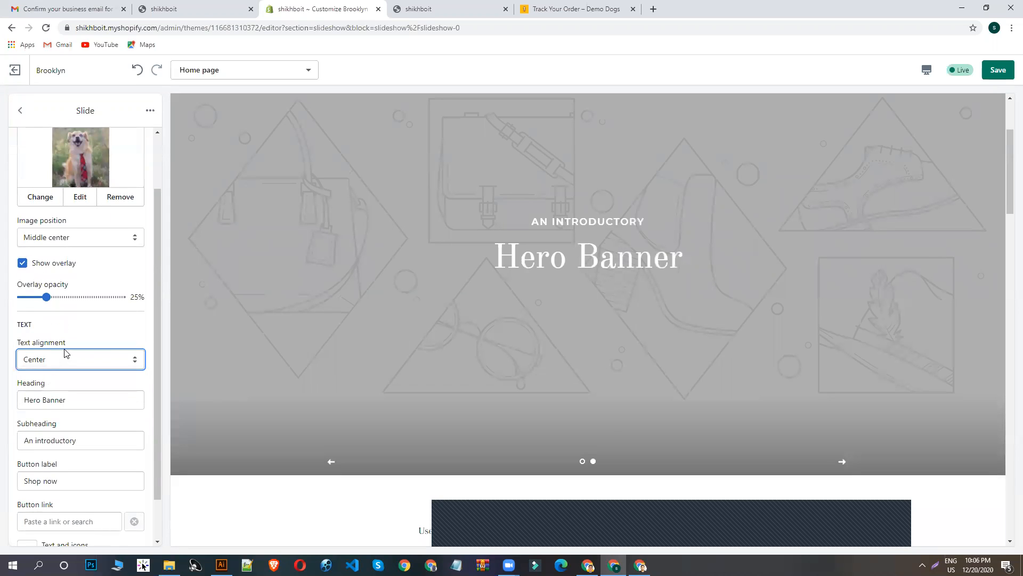
- Review the heading and subheading texts of the first slide
{"action": "left_click_drag", "start_coordinate": [67, 400], "coordinate": [2, 403]}
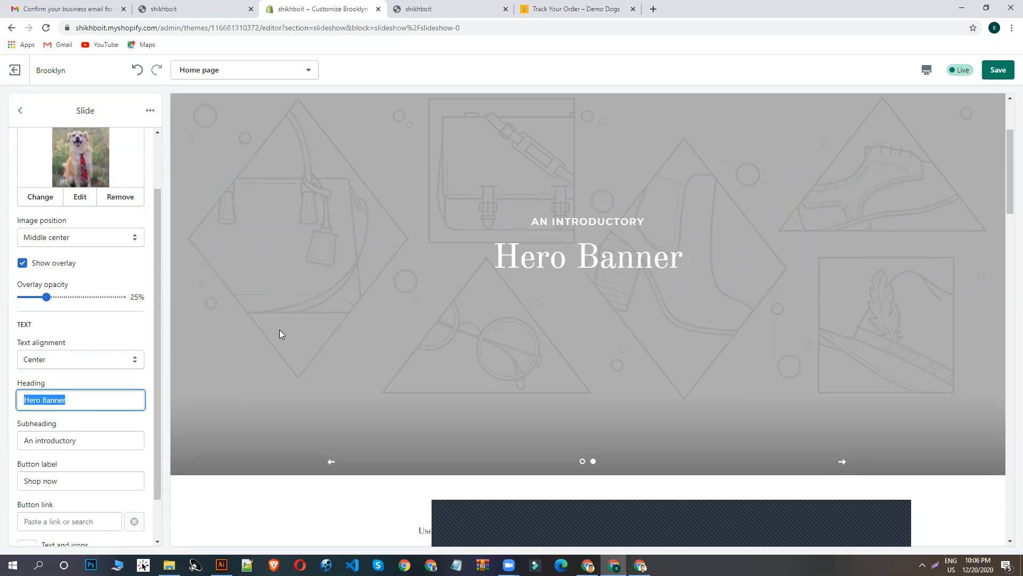
{"action": "left_click", "coordinate": [70, 397]}
{"action": "left_click_drag", "start_coordinate": [95, 438], "coordinate": [2, 444]}
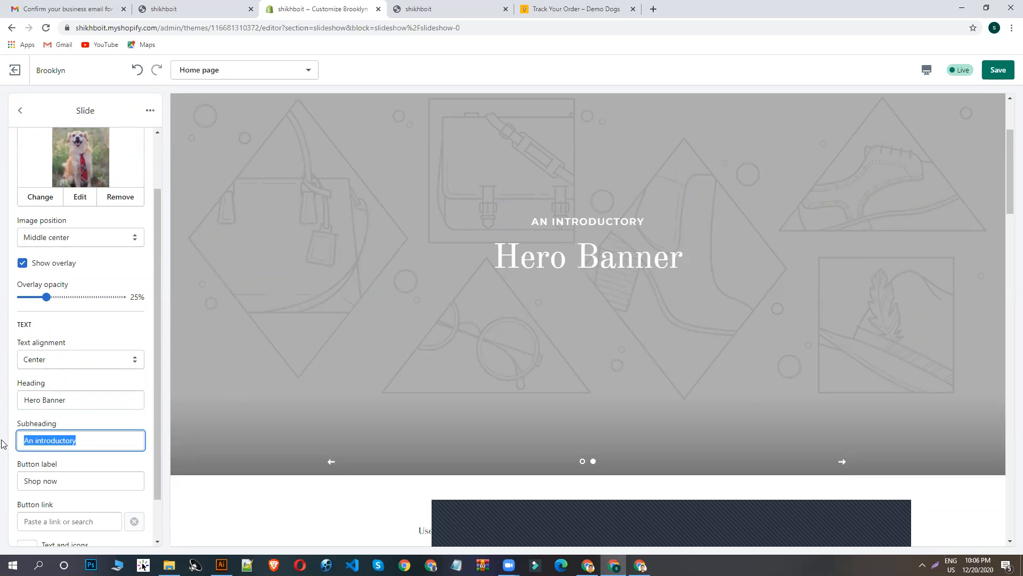
- Link the first slide's Shop now button to All Products and save the theme changes
{"action": "scroll", "coordinate": [69, 441], "scroll_direction": "down", "scroll_amount": 1}
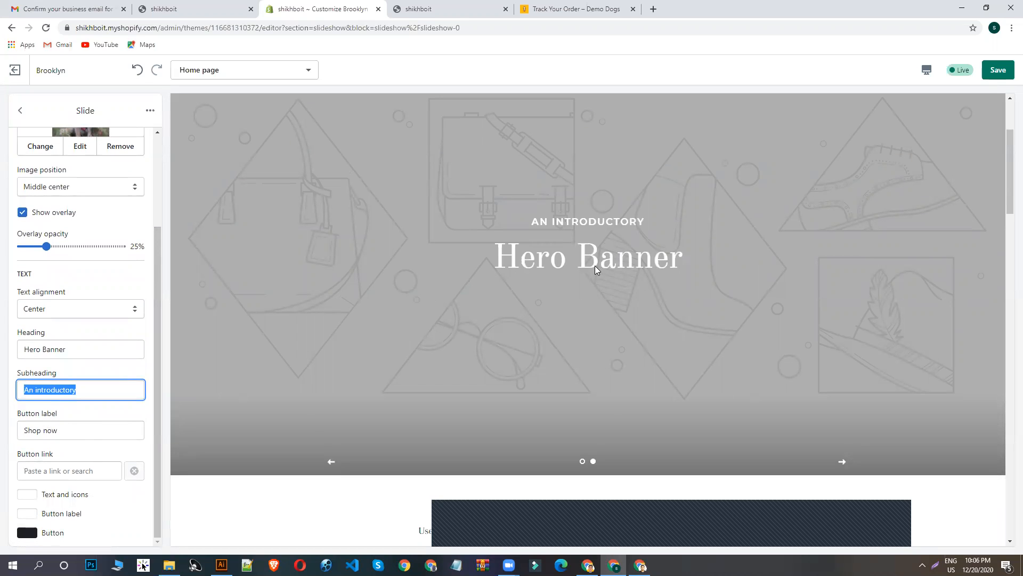
{"action": "left_click", "coordinate": [59, 430]}
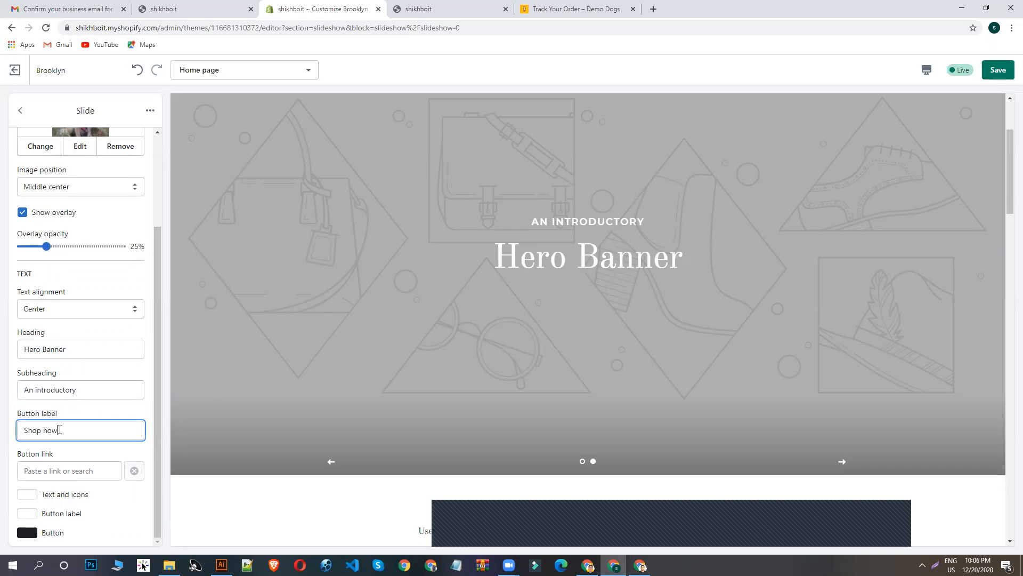
{"action": "left_click", "coordinate": [56, 470]}
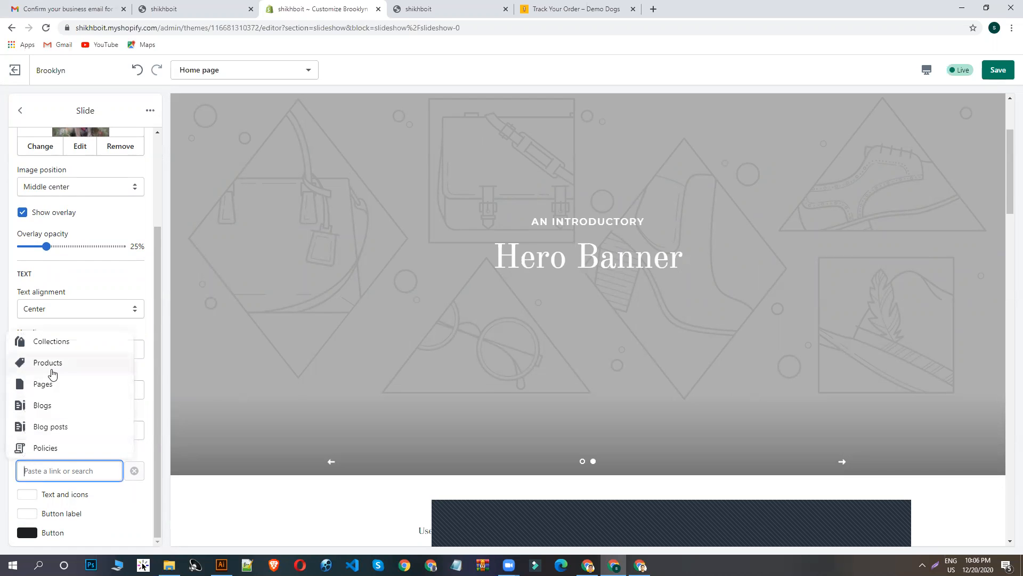
{"action": "left_click", "coordinate": [32, 367]}
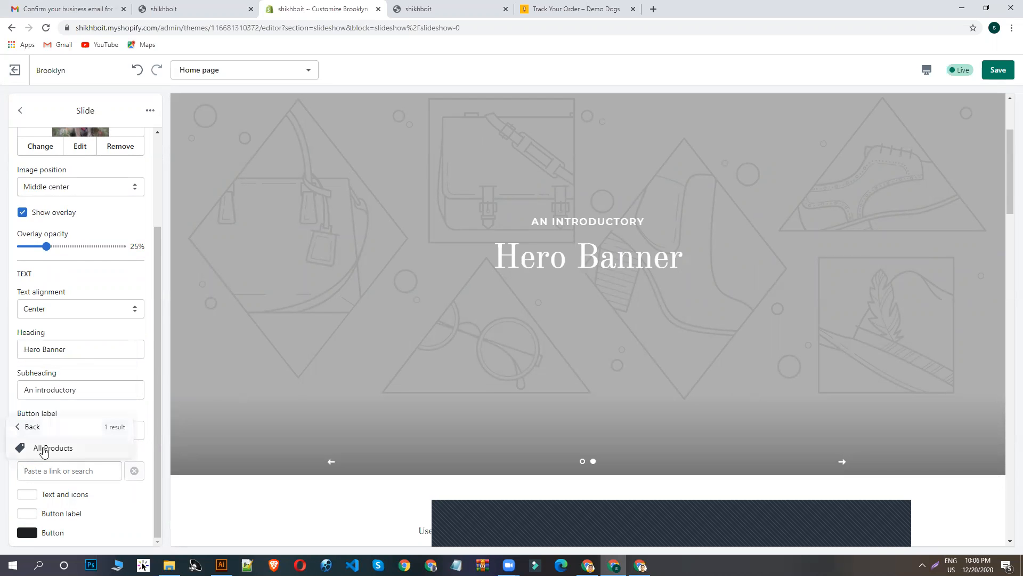
{"action": "left_click", "coordinate": [44, 448]}
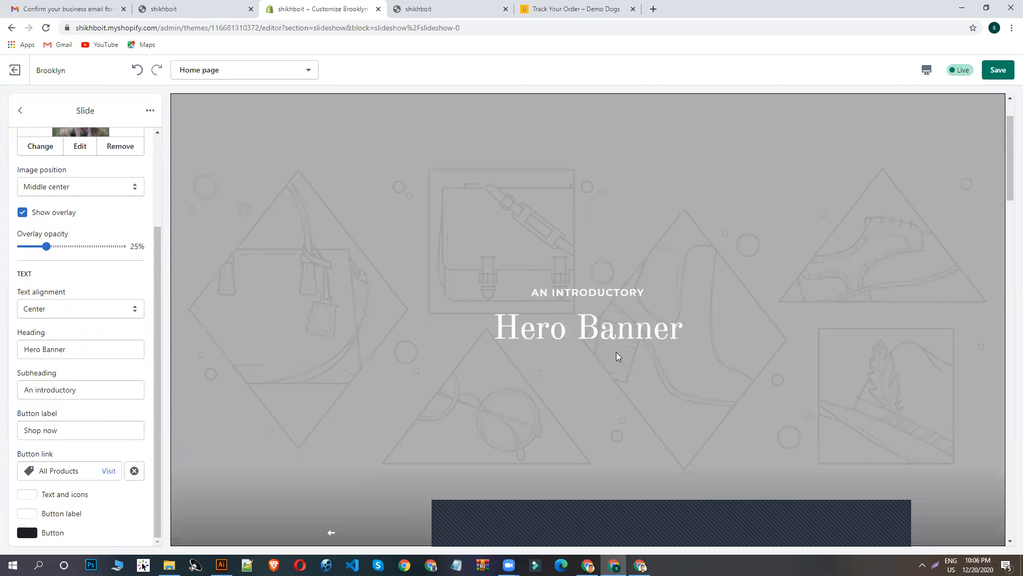
{"action": "scroll", "coordinate": [533, 344], "scroll_direction": "down", "scroll_amount": 5}
{"action": "scroll", "coordinate": [545, 345], "scroll_direction": "up", "scroll_amount": 7}
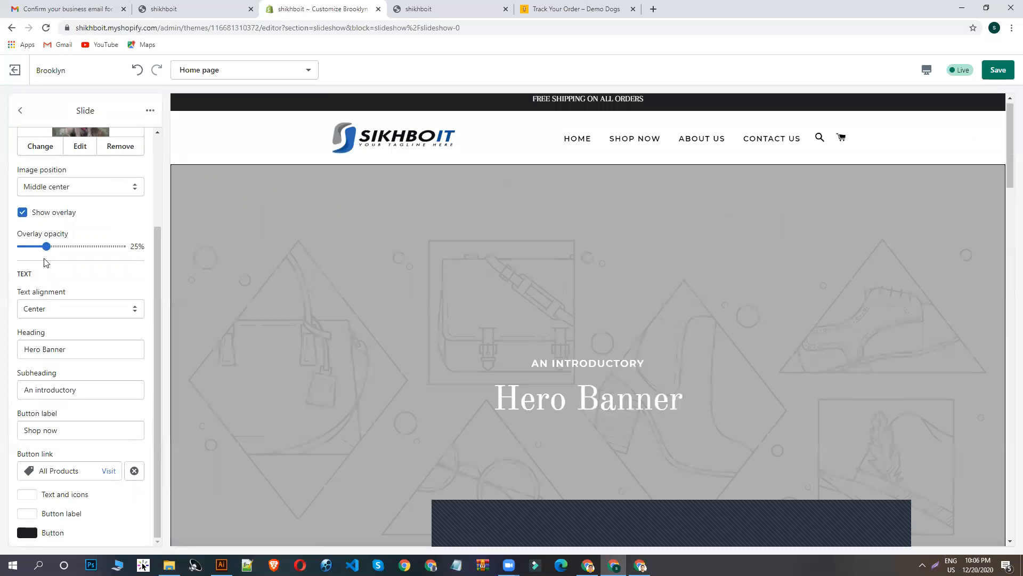
{"action": "scroll", "coordinate": [58, 261], "scroll_direction": "up", "scroll_amount": 3}
{"action": "scroll", "coordinate": [62, 263], "scroll_direction": "down", "scroll_amount": 3}
{"action": "scroll", "coordinate": [70, 529], "scroll_direction": "up", "scroll_amount": 3}
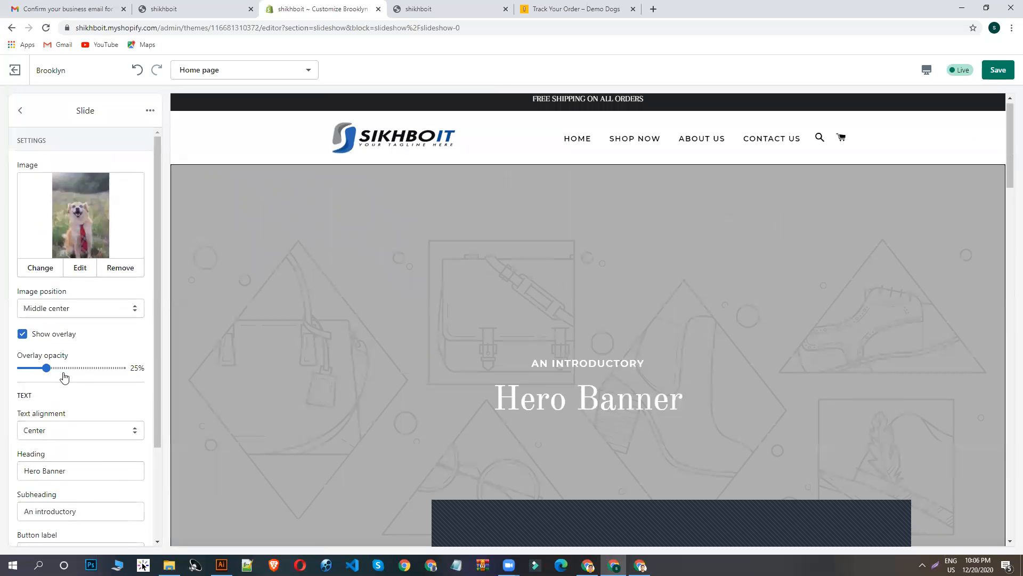
{"action": "left_click", "coordinate": [998, 69]}
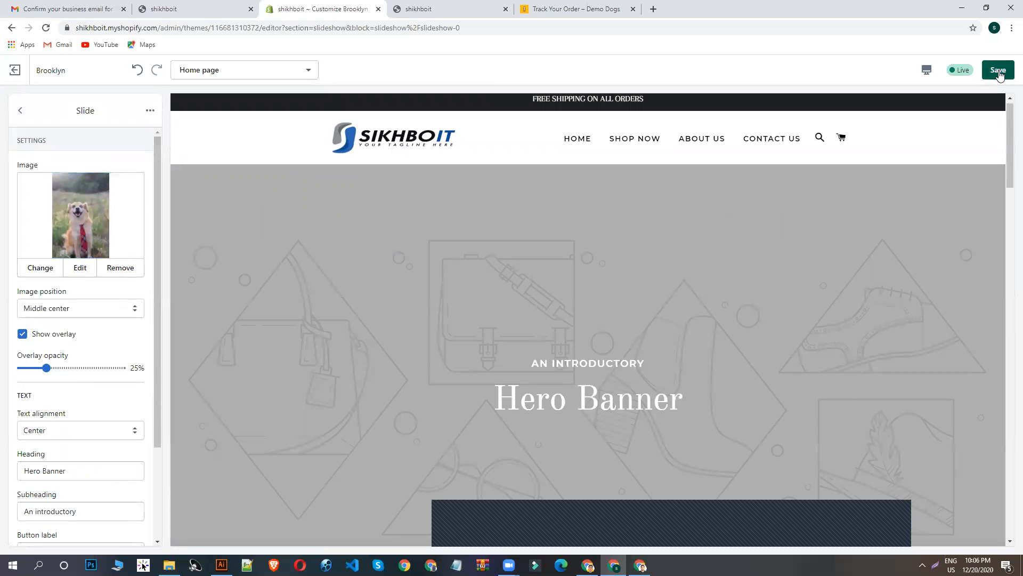
- Show the first slide in the home page preview and check its image, text and Shop now button
{"action": "scroll", "coordinate": [605, 318], "scroll_direction": "down", "scroll_amount": 5}
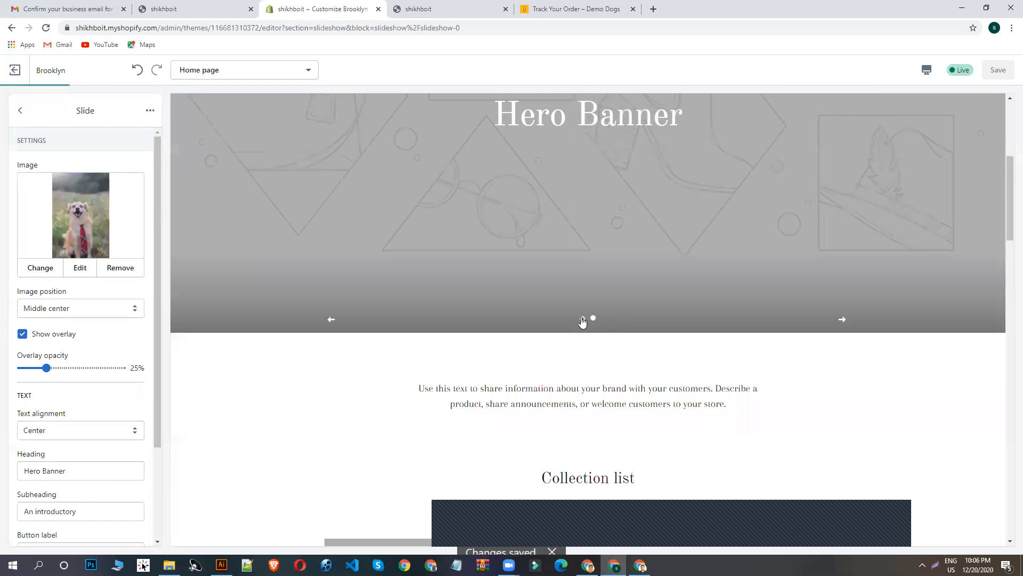
{"action": "left_click", "coordinate": [583, 320]}
{"action": "scroll", "coordinate": [592, 300], "scroll_direction": "up", "scroll_amount": 5}
{"action": "scroll", "coordinate": [593, 302], "scroll_direction": "up", "scroll_amount": 1}
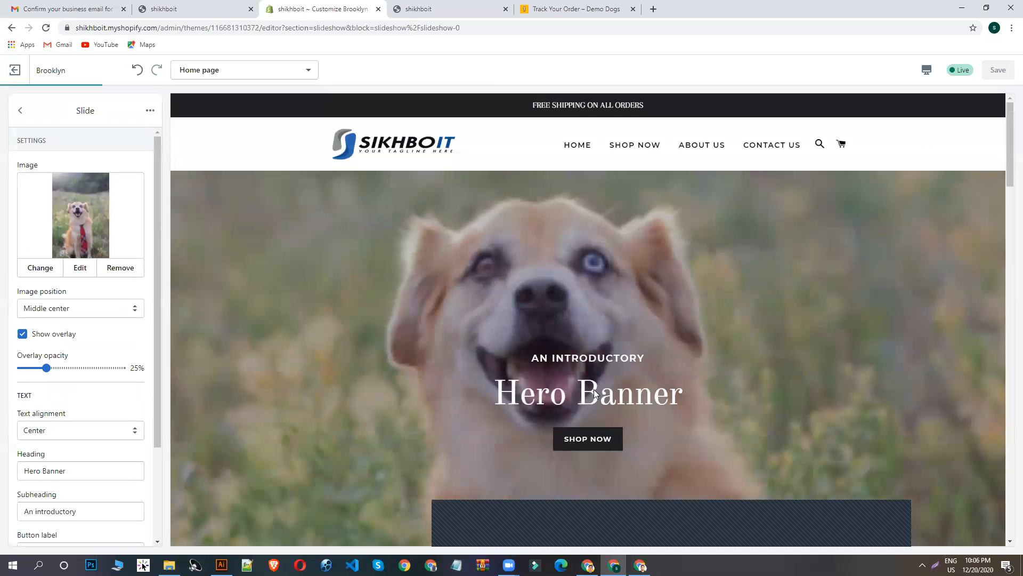
{"action": "scroll", "coordinate": [596, 393], "scroll_direction": "down", "scroll_amount": 4}
{"action": "scroll", "coordinate": [612, 297], "scroll_direction": "up", "scroll_amount": 3}
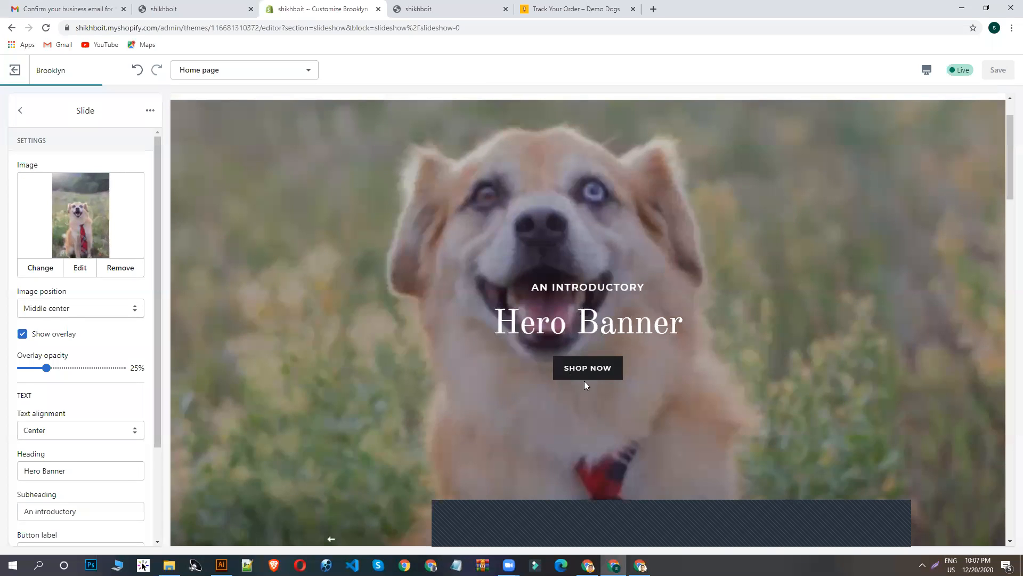
- Set the first slide's button color to red (#E32C2B), check it in the preview and save the change
{"action": "scroll", "coordinate": [59, 369], "scroll_direction": "down", "scroll_amount": 2}
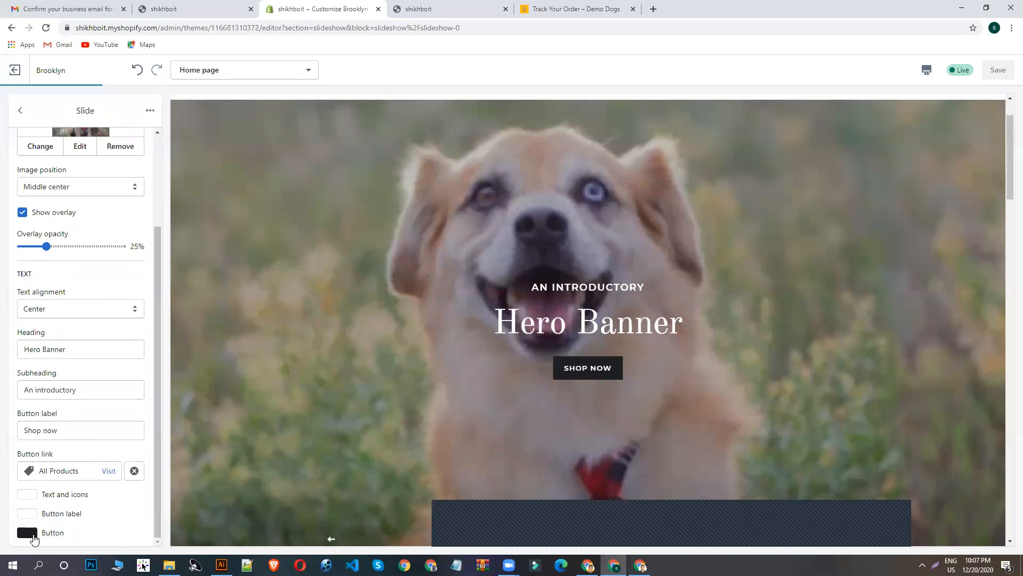
{"action": "left_click", "coordinate": [29, 534]}
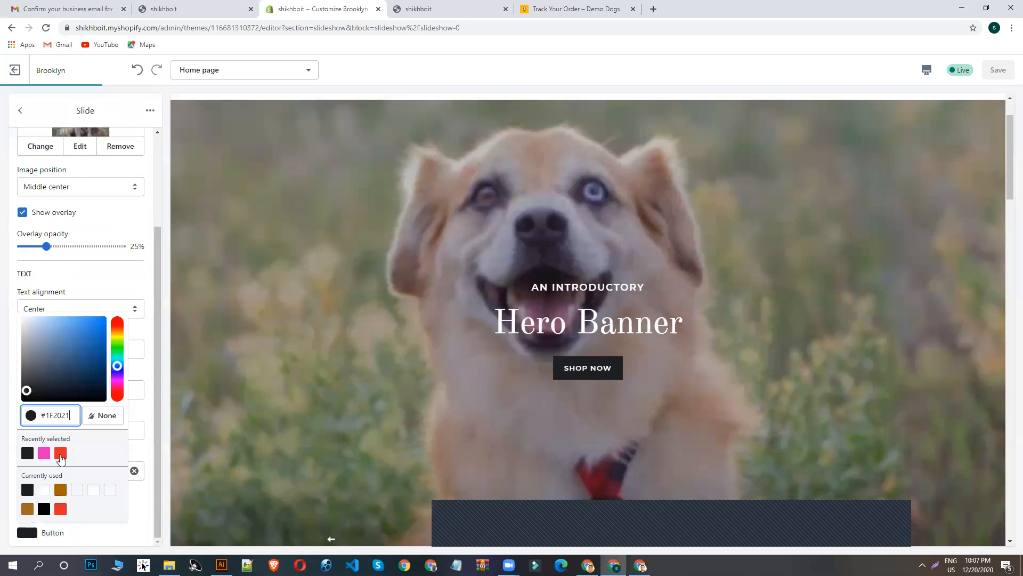
{"action": "left_click", "coordinate": [61, 453]}
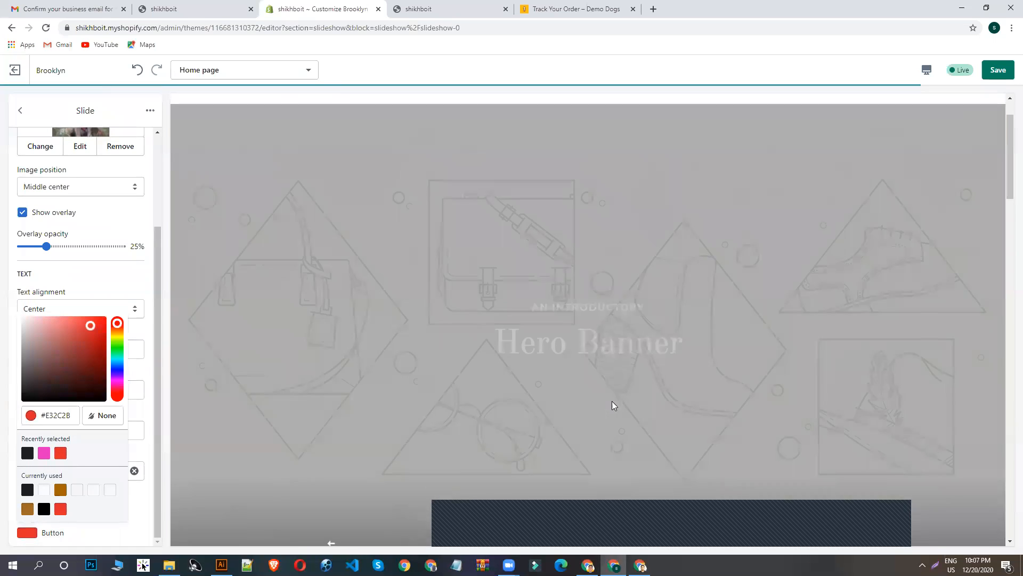
{"action": "scroll", "coordinate": [607, 394], "scroll_direction": "down", "scroll_amount": 4}
{"action": "left_click", "coordinate": [582, 320]}
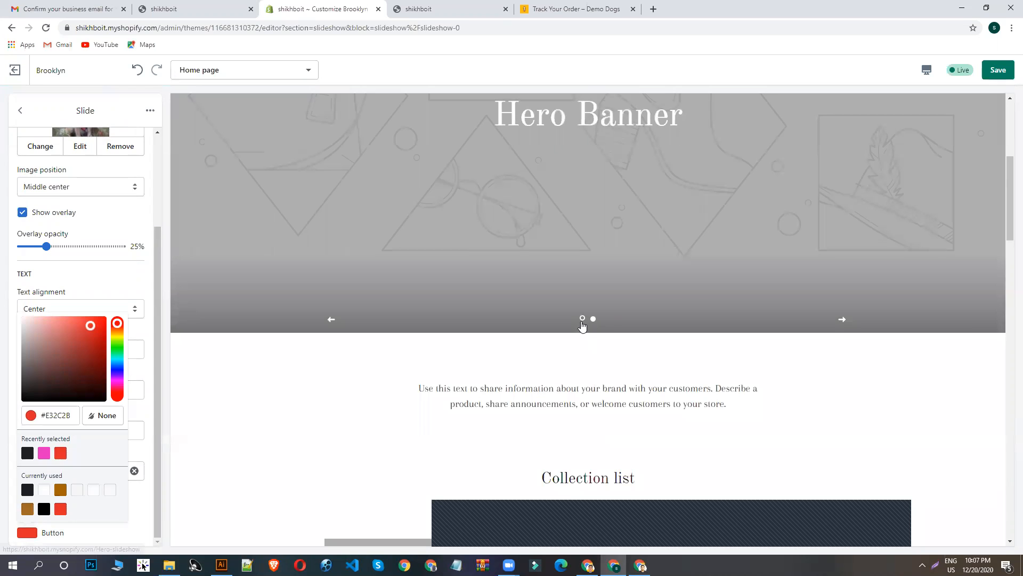
{"action": "scroll", "coordinate": [578, 333], "scroll_direction": "down", "scroll_amount": 3}
{"action": "scroll", "coordinate": [609, 309], "scroll_direction": "up", "scroll_amount": 3}
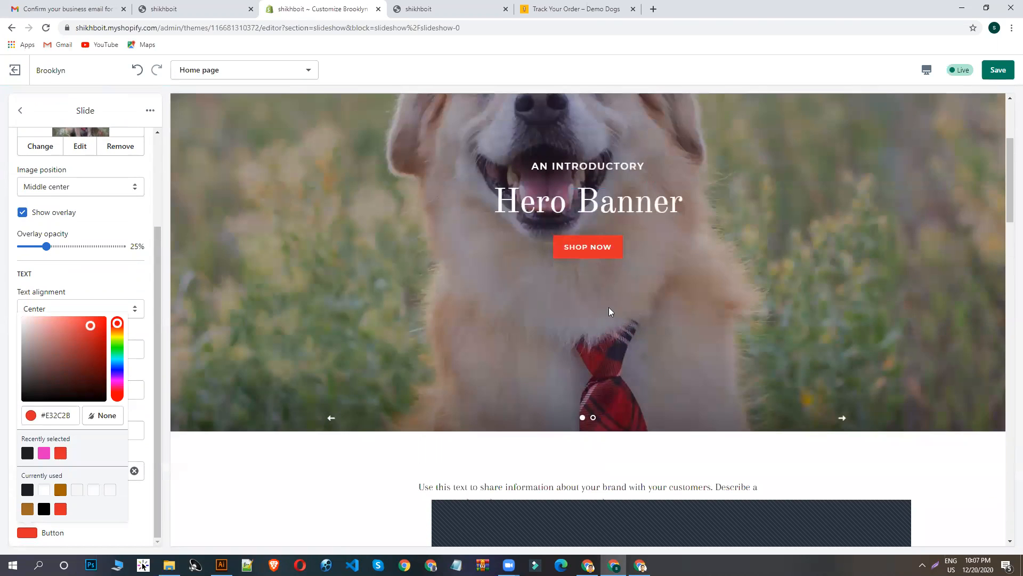
{"action": "scroll", "coordinate": [625, 362], "scroll_direction": "down", "scroll_amount": 4}
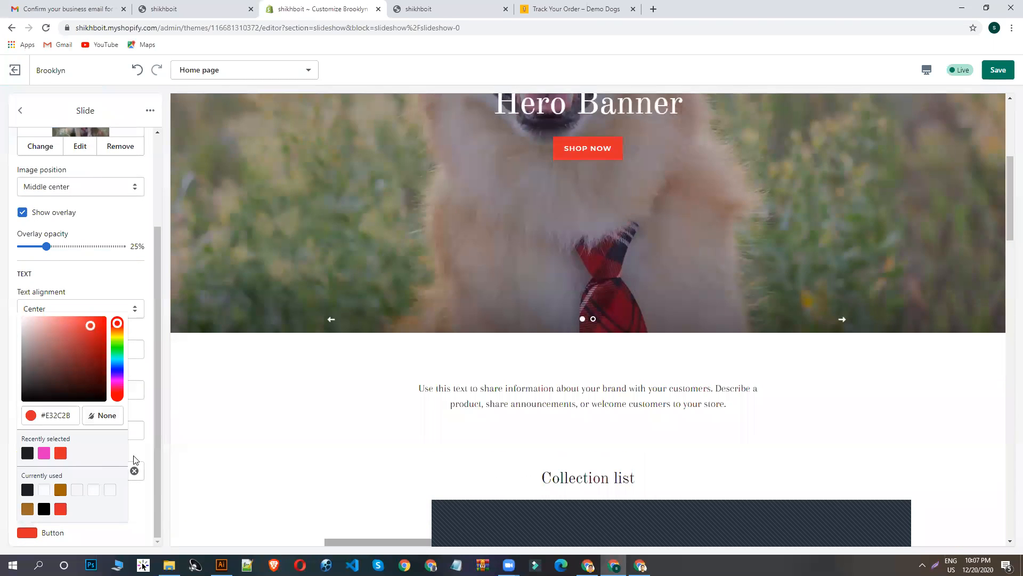
{"action": "left_click", "coordinate": [151, 454]}
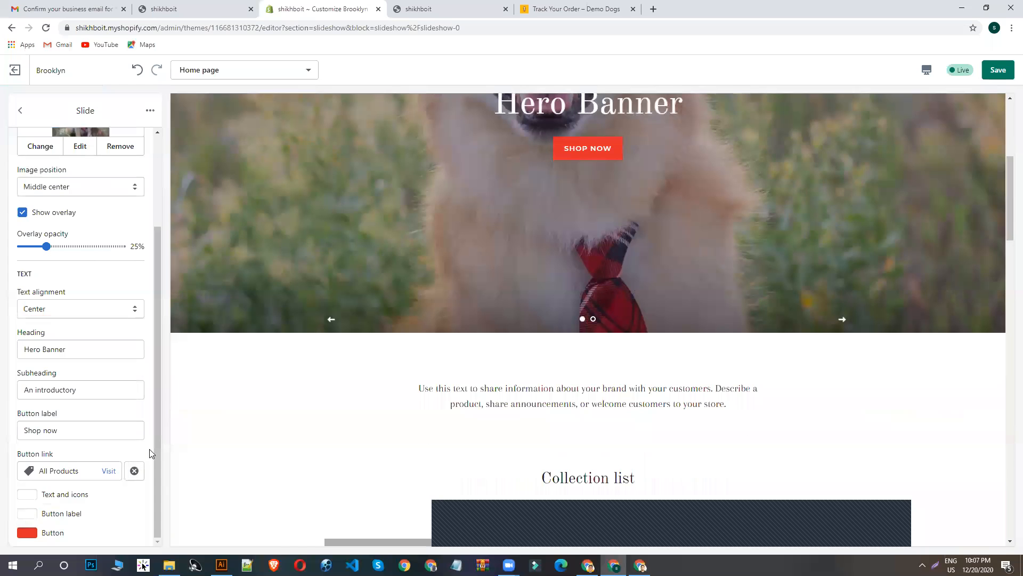
{"action": "left_click", "coordinate": [998, 77]}
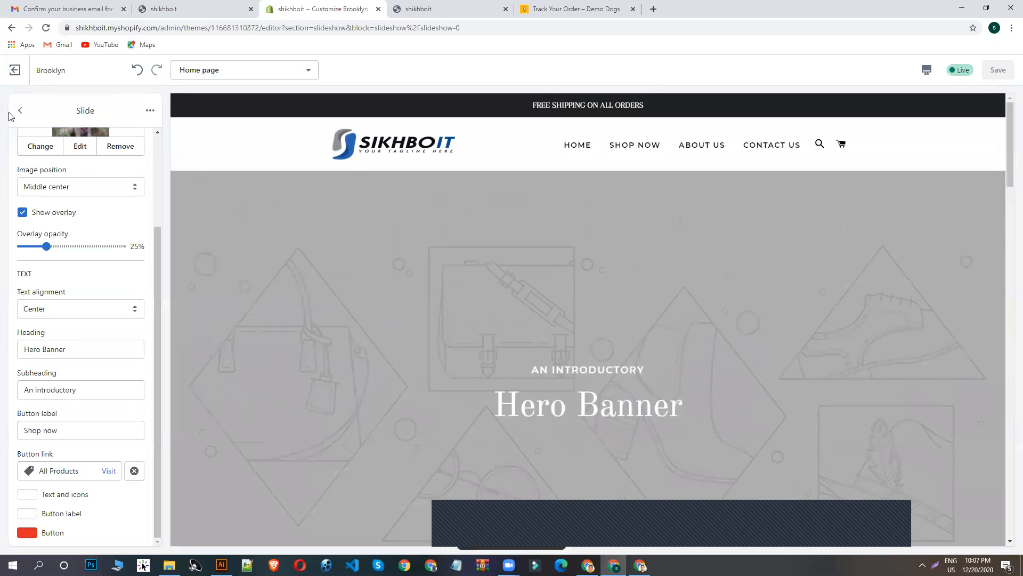
- Search the free images for DOG and use the photo of the gray dog in a red sweater as the second slide's image
{"action": "left_click", "coordinate": [64, 201]}
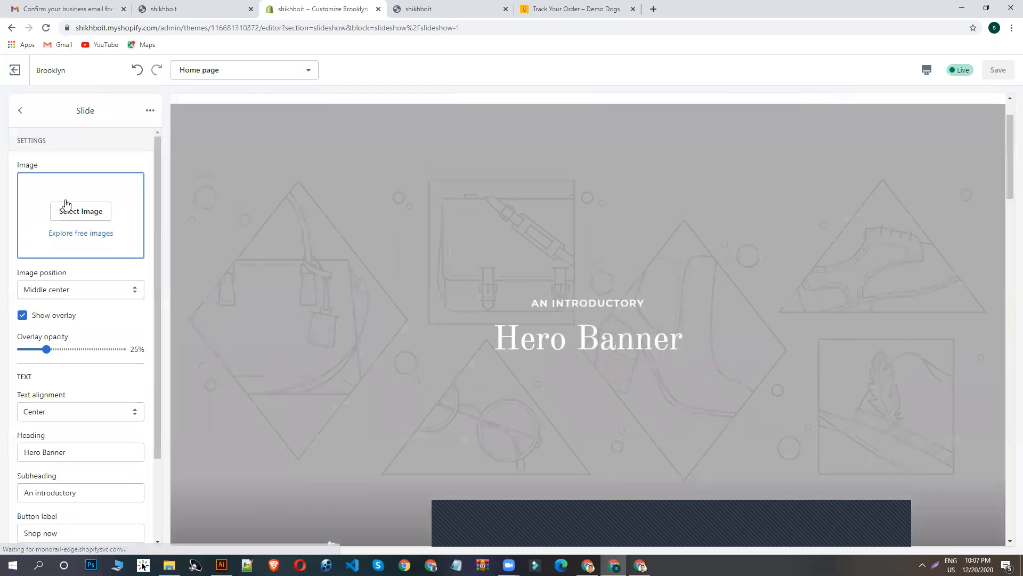
{"action": "left_click", "coordinate": [74, 210]}
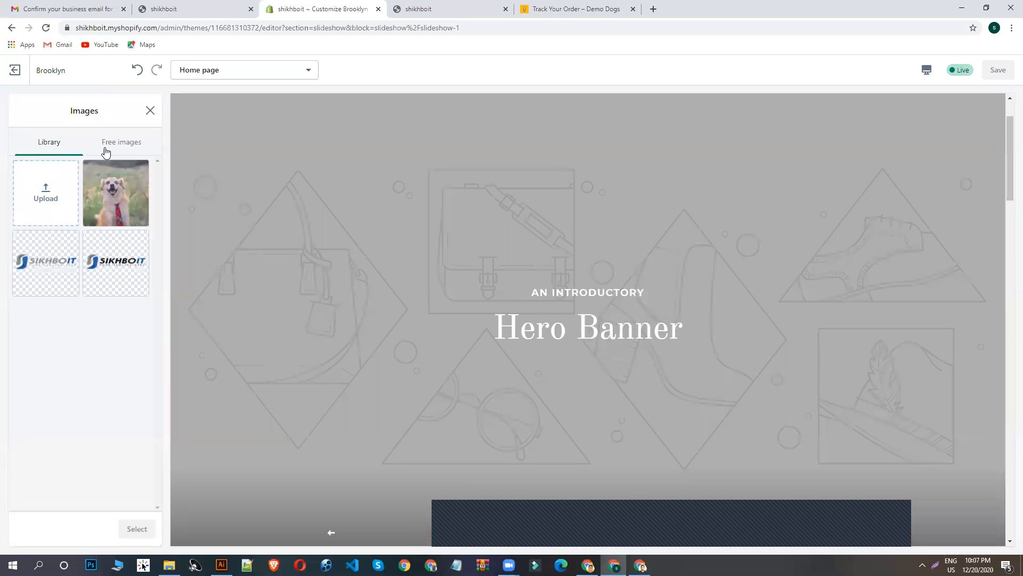
{"action": "left_click", "coordinate": [110, 144]}
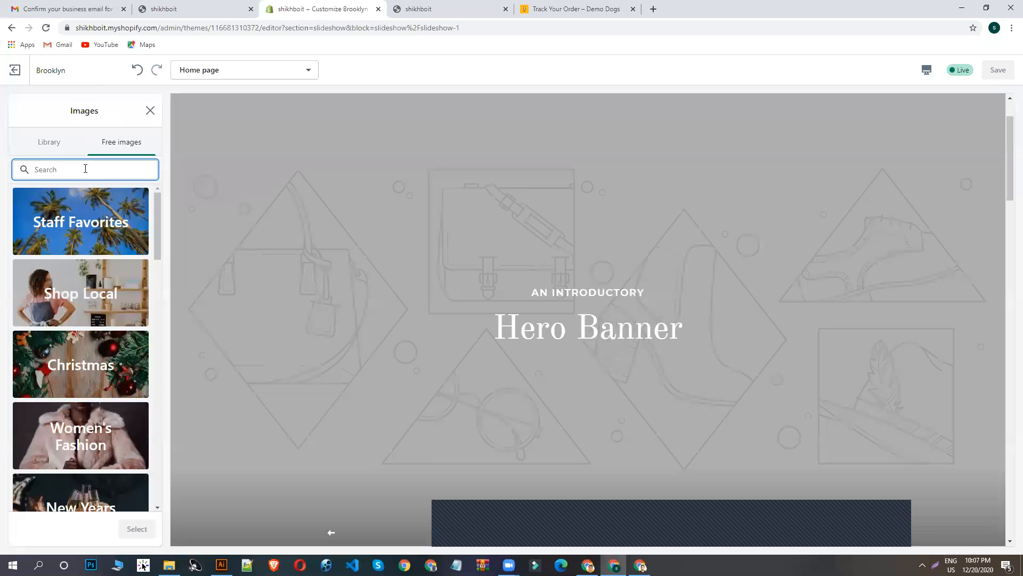
{"action": "type", "text": "DOG"}
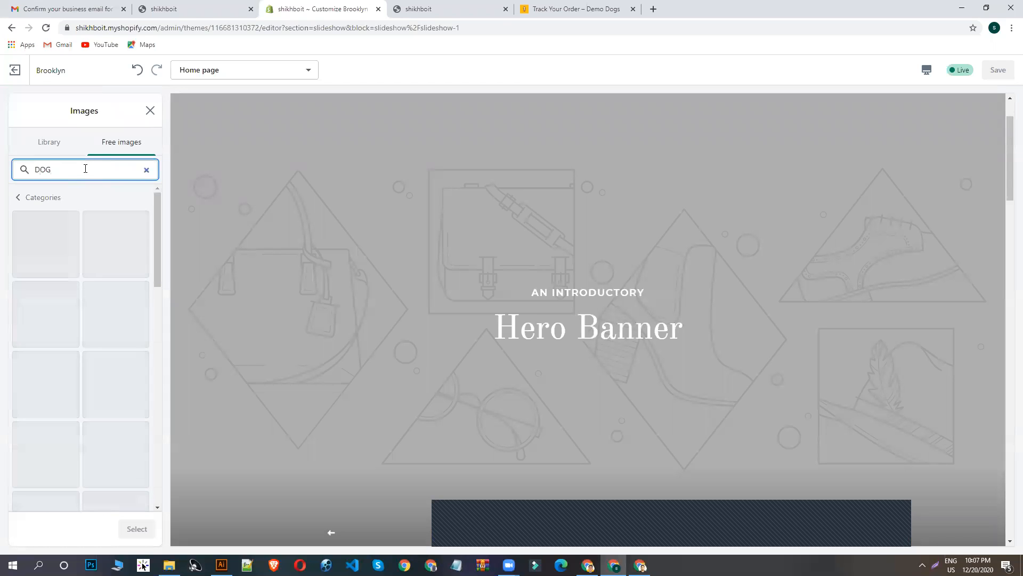
{"action": "scroll", "coordinate": [89, 339], "scroll_direction": "down", "scroll_amount": 6}
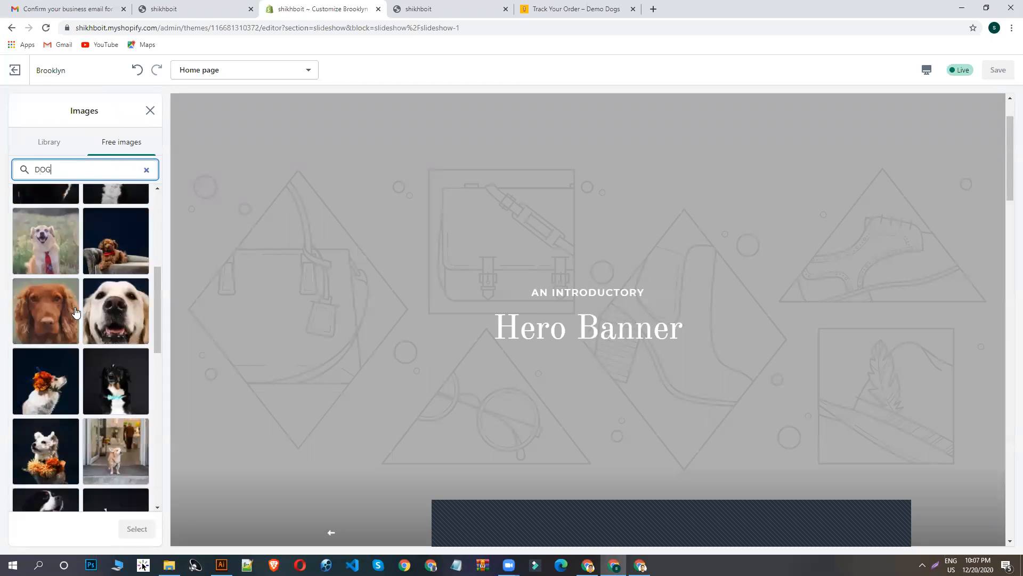
{"action": "scroll", "coordinate": [90, 339], "scroll_direction": "down", "scroll_amount": 3}
{"action": "scroll", "coordinate": [84, 394], "scroll_direction": "down", "scroll_amount": 3}
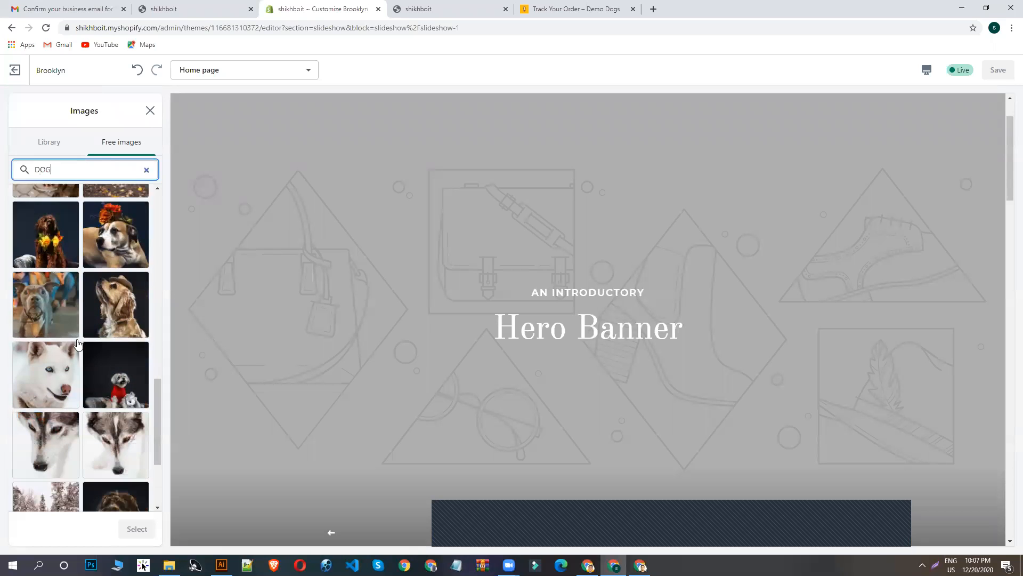
{"action": "left_click", "coordinate": [58, 383]}
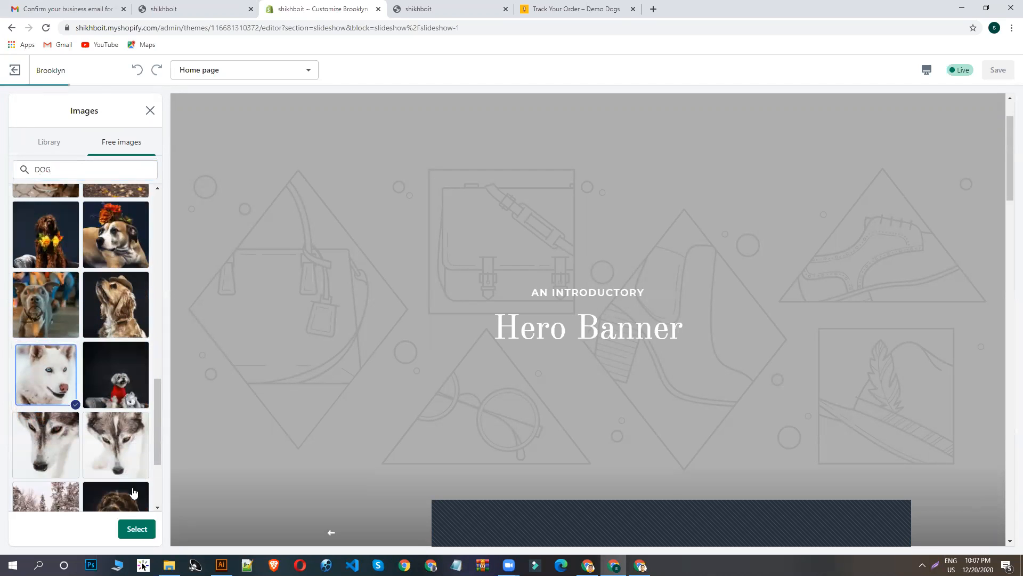
{"action": "left_click", "coordinate": [116, 374]}
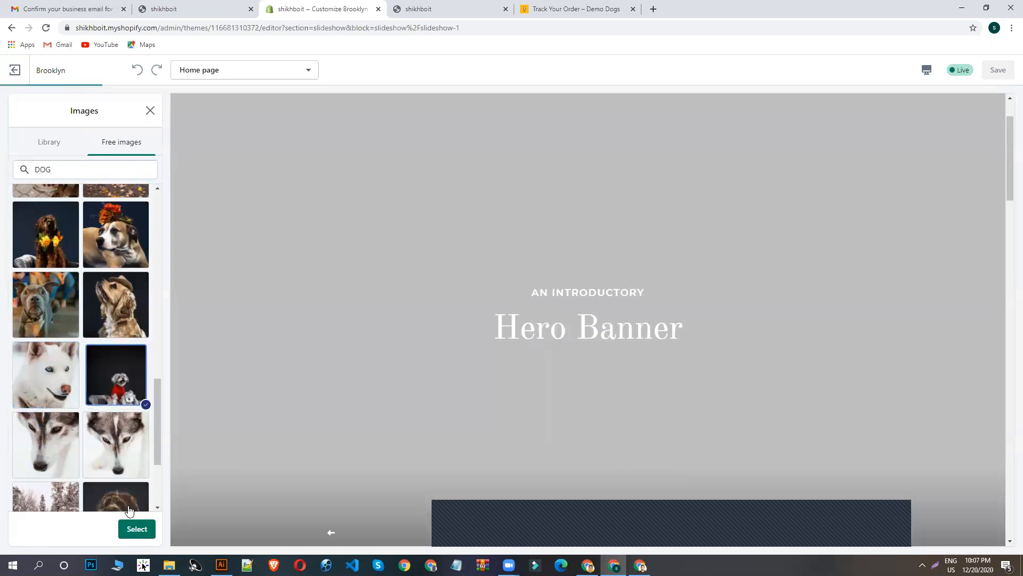
{"action": "left_click", "coordinate": [133, 527]}
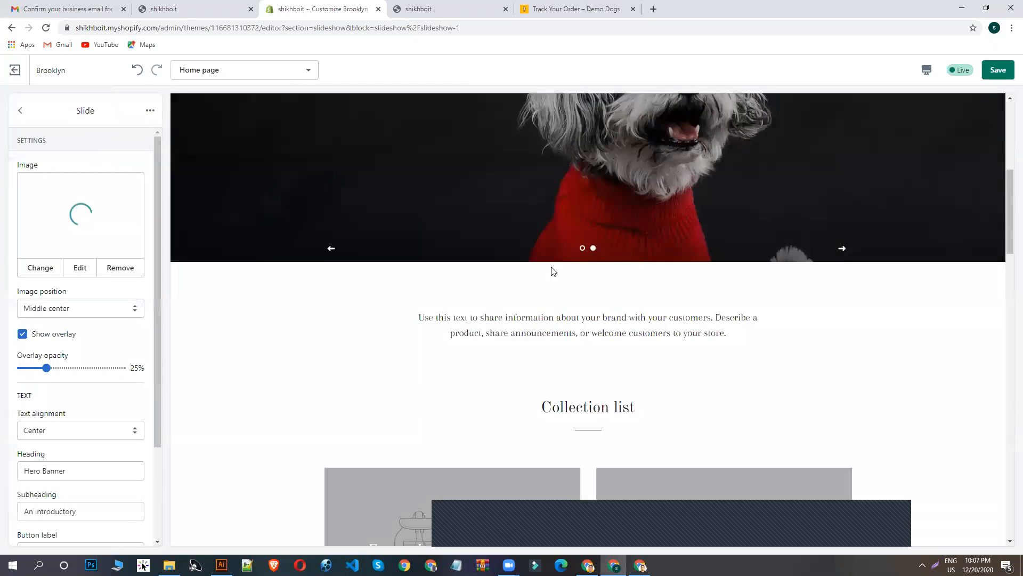
- Link the second slide's Shop now button to All Products and save the theme
{"action": "scroll", "coordinate": [86, 405], "scroll_direction": "down", "scroll_amount": 2}
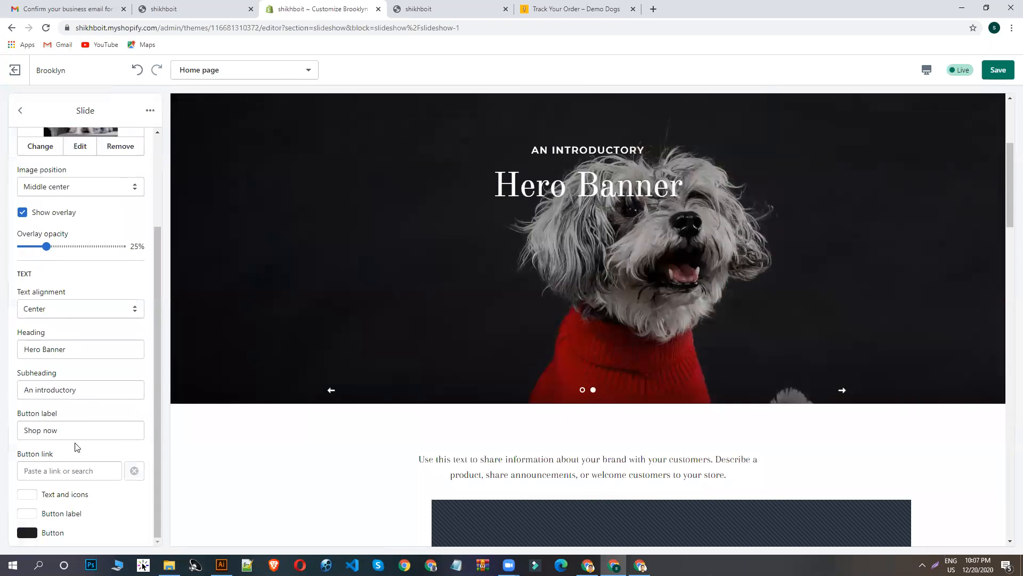
{"action": "left_click", "coordinate": [55, 471]}
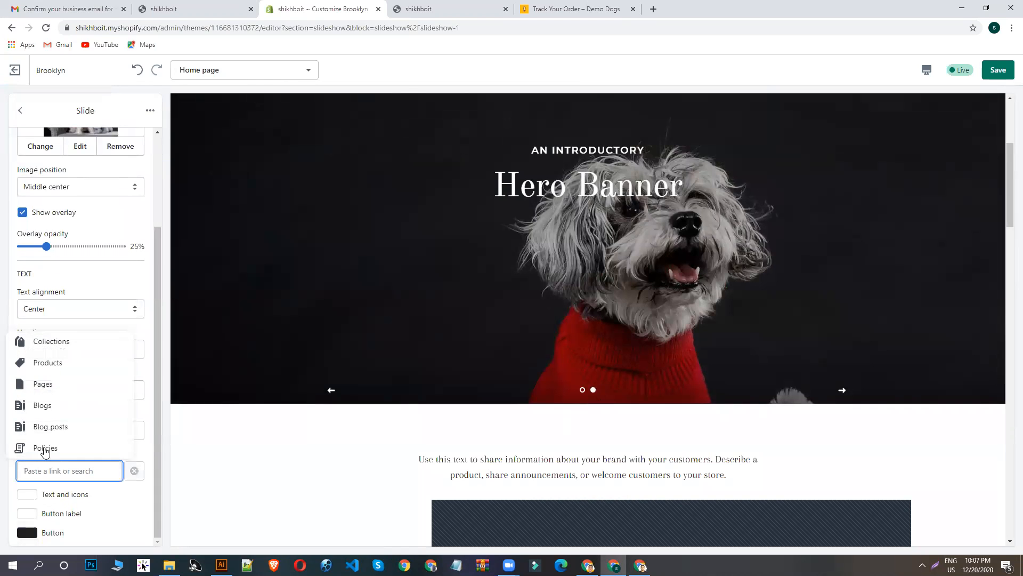
{"action": "left_click", "coordinate": [53, 365]}
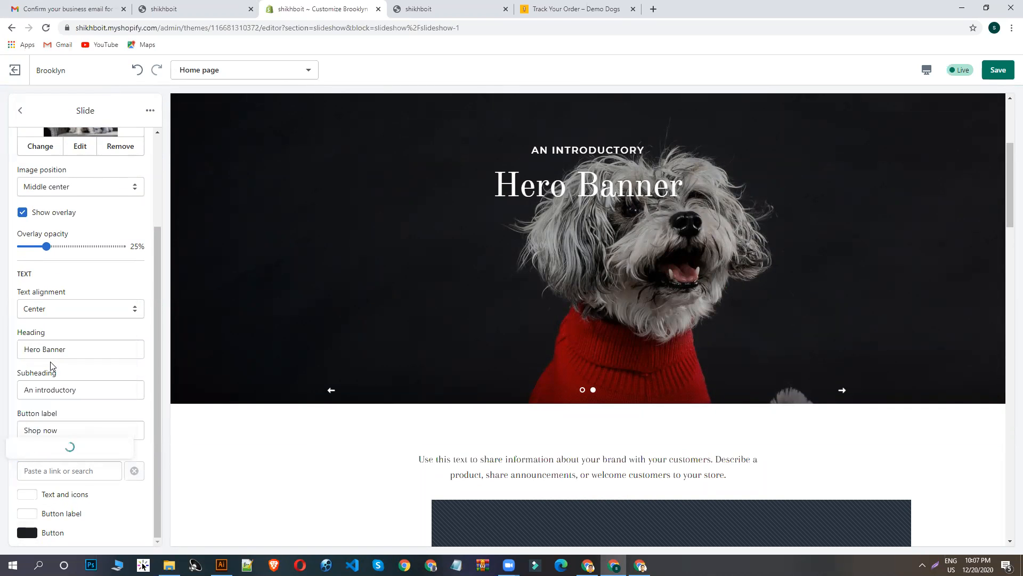
{"action": "left_click", "coordinate": [47, 449]}
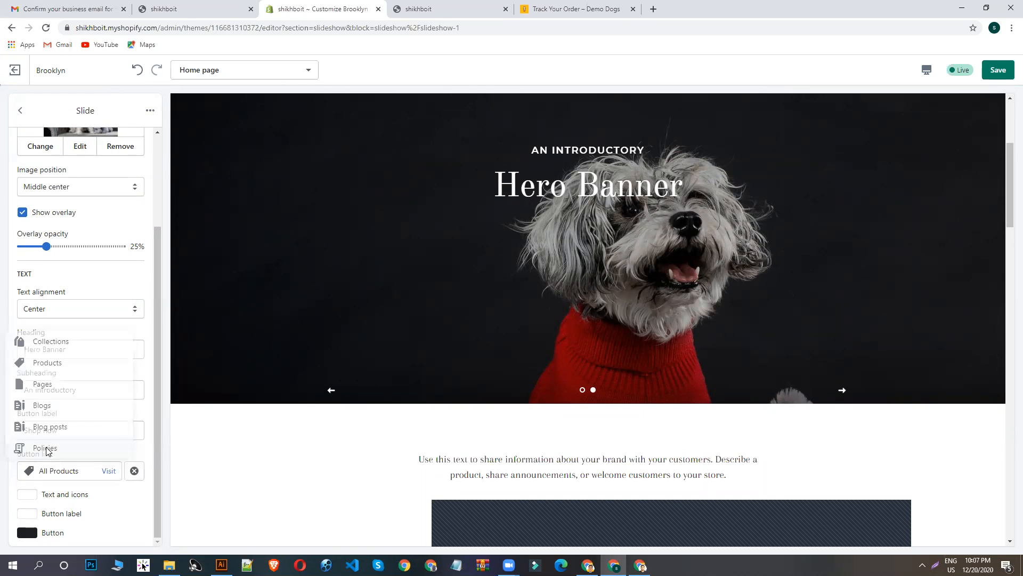
{"action": "left_click", "coordinate": [995, 73]}
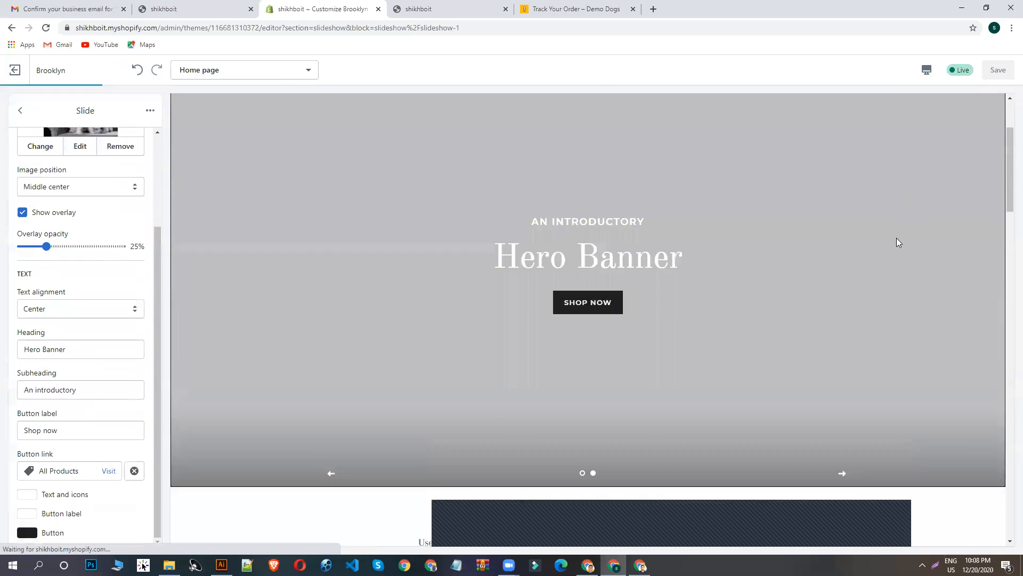
- Set the second slide's button color to red (#E32C2B), save the theme and check the slide in the preview
{"action": "scroll", "coordinate": [896, 239], "scroll_direction": "down", "scroll_amount": 4}
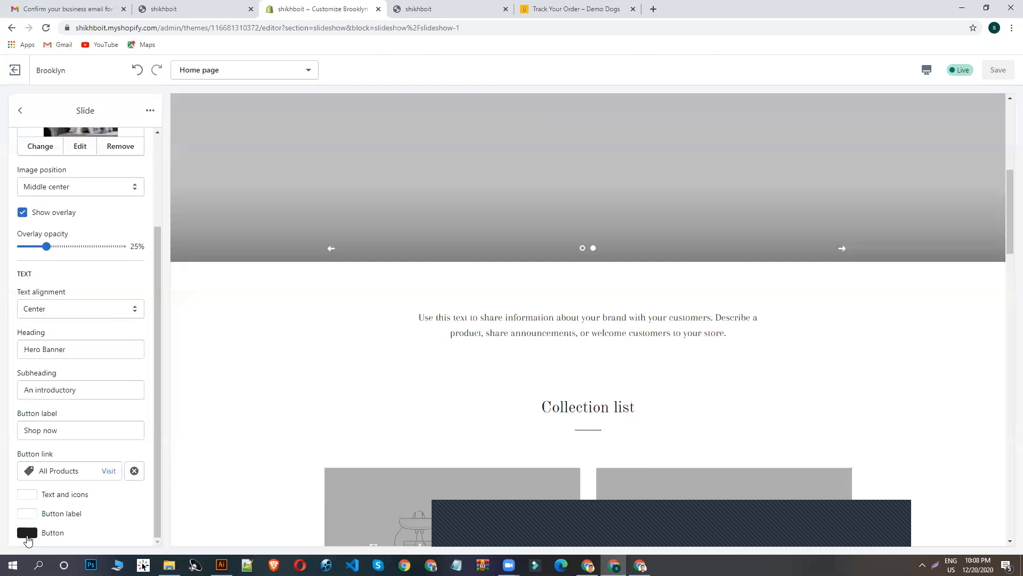
{"action": "left_click", "coordinate": [27, 533]}
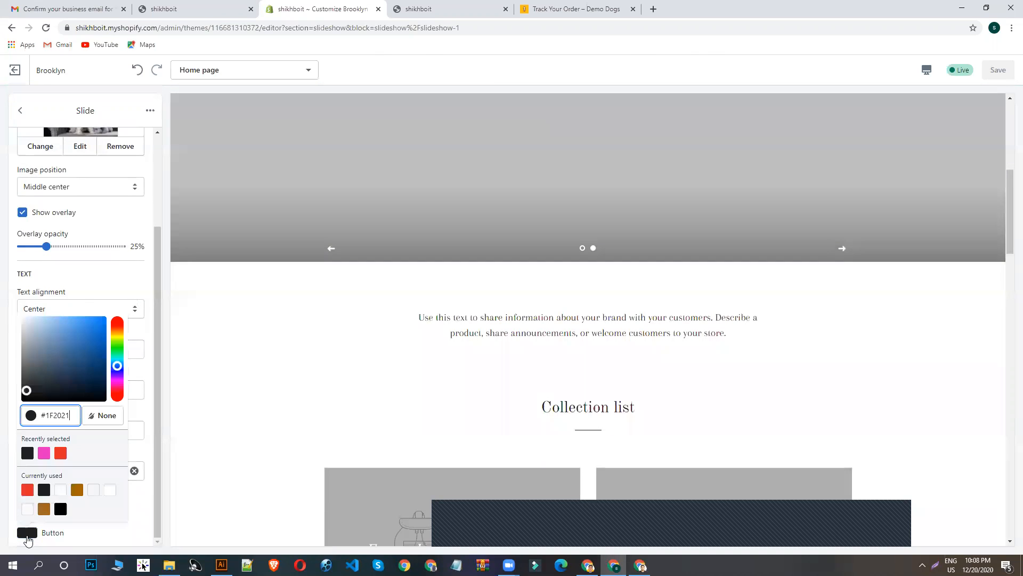
{"action": "left_click", "coordinate": [60, 453]}
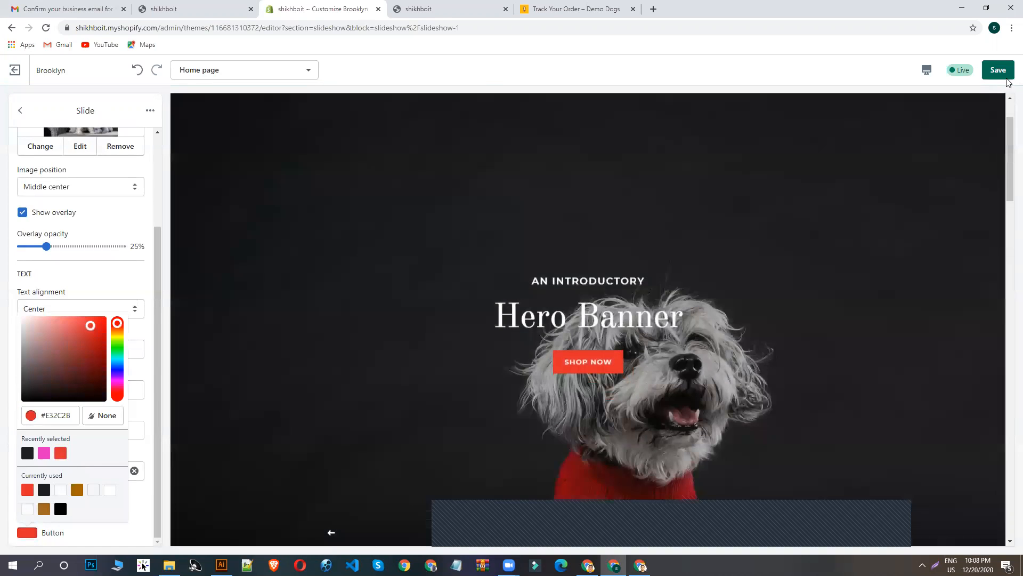
{"action": "left_click", "coordinate": [999, 69]}
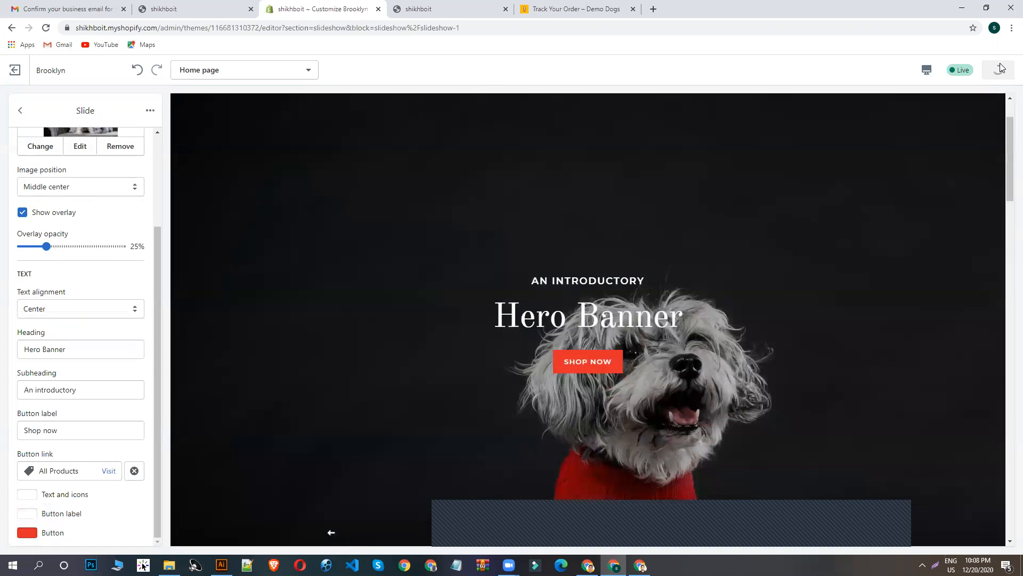
{"action": "scroll", "coordinate": [740, 301], "scroll_direction": "down", "scroll_amount": 5}
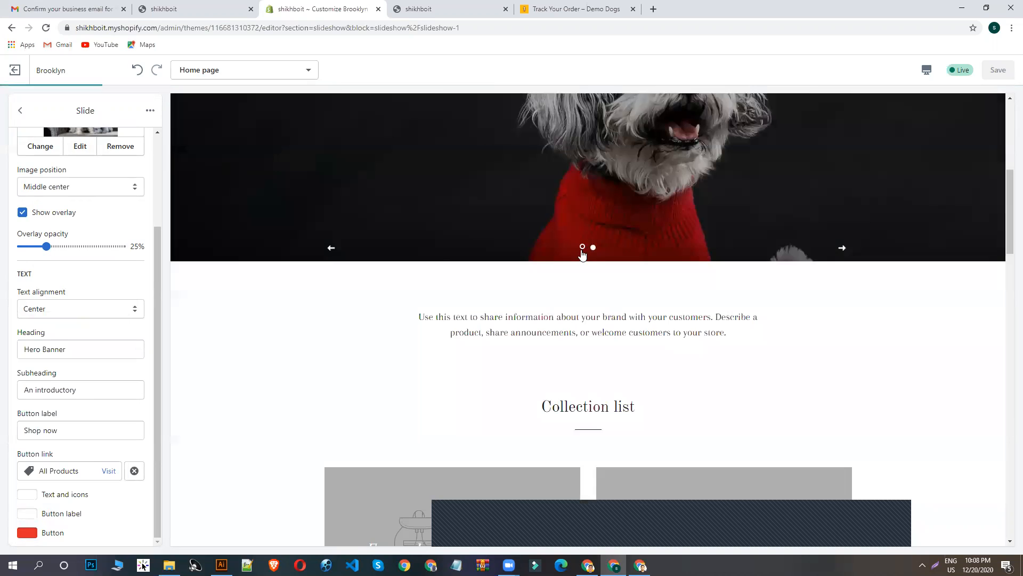
{"action": "left_click", "coordinate": [581, 249]}
{"action": "scroll", "coordinate": [623, 277], "scroll_direction": "up", "scroll_amount": 7}
- Compare the banner on the Demo Dogs store's home page with the second slide's text placement in the theme preview
{"action": "left_click", "coordinate": [533, 8]}
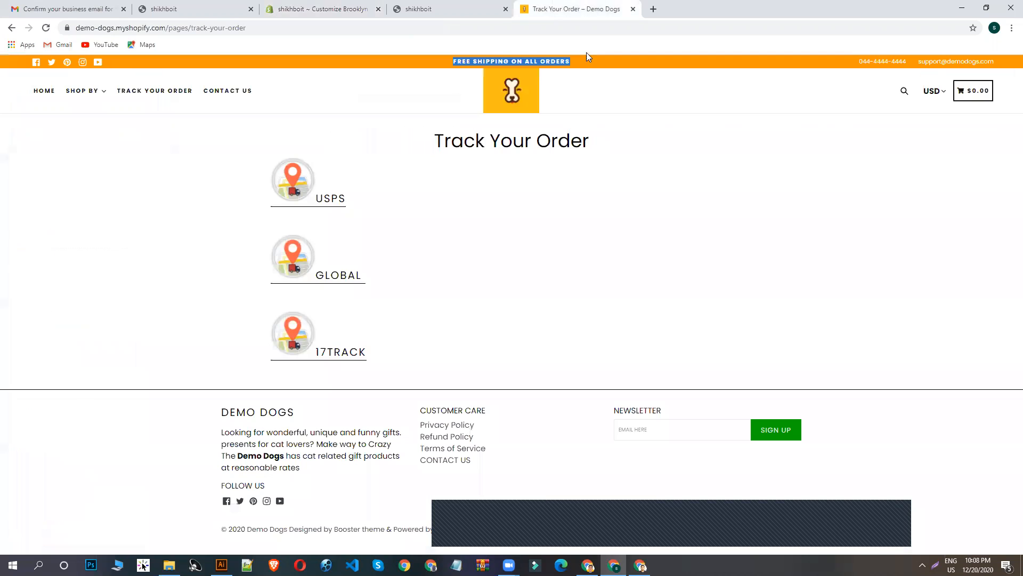
{"action": "left_click", "coordinate": [510, 79]}
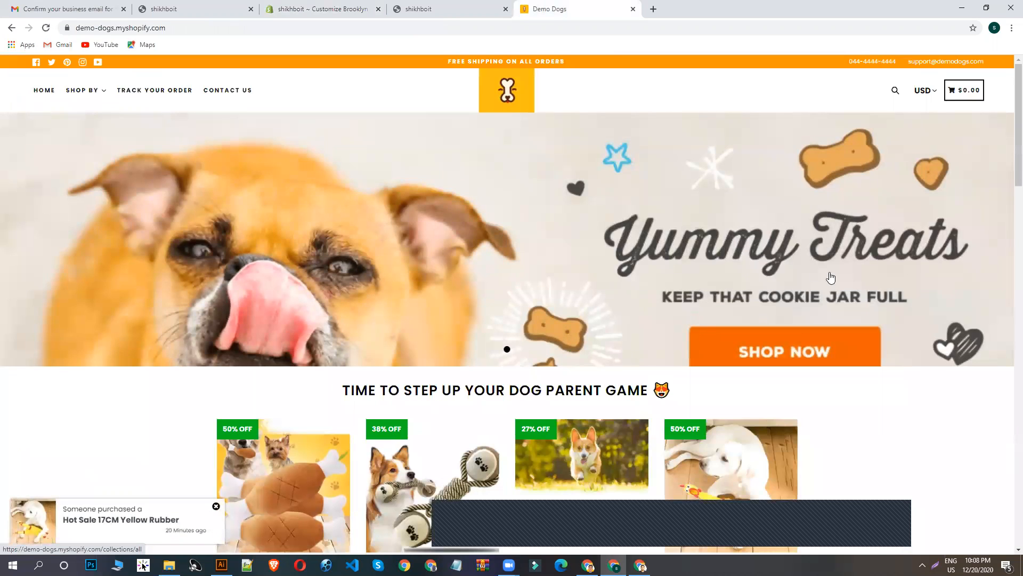
{"action": "left_click", "coordinate": [320, 8]}
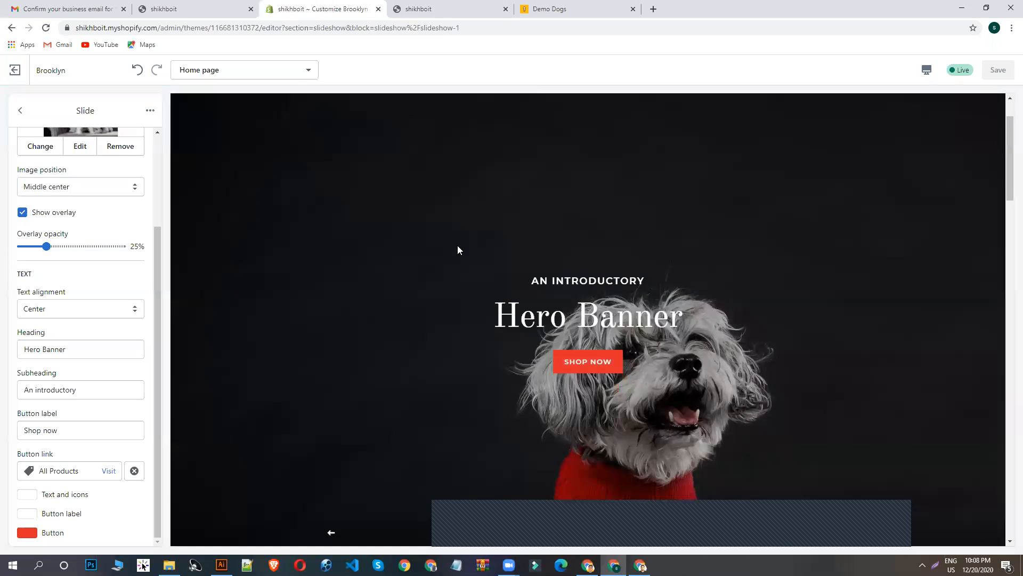
{"action": "scroll", "coordinate": [790, 313], "scroll_direction": "down", "scroll_amount": 4}
{"action": "scroll", "coordinate": [794, 313], "scroll_direction": "up", "scroll_amount": 4}
{"action": "scroll", "coordinate": [440, 261], "scroll_direction": "down", "scroll_amount": 3}
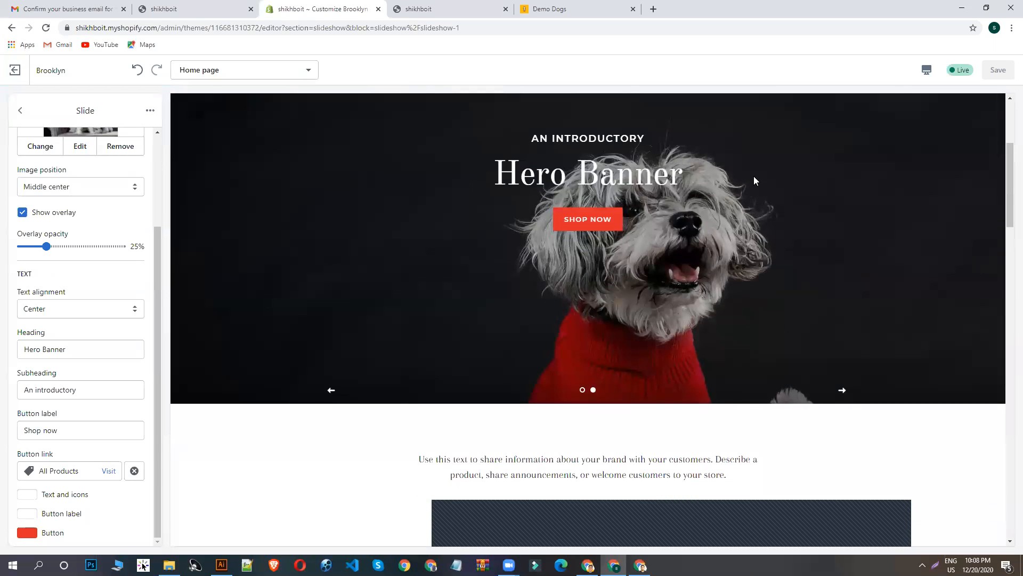
{"action": "scroll", "coordinate": [762, 260], "scroll_direction": "up", "scroll_amount": 4}
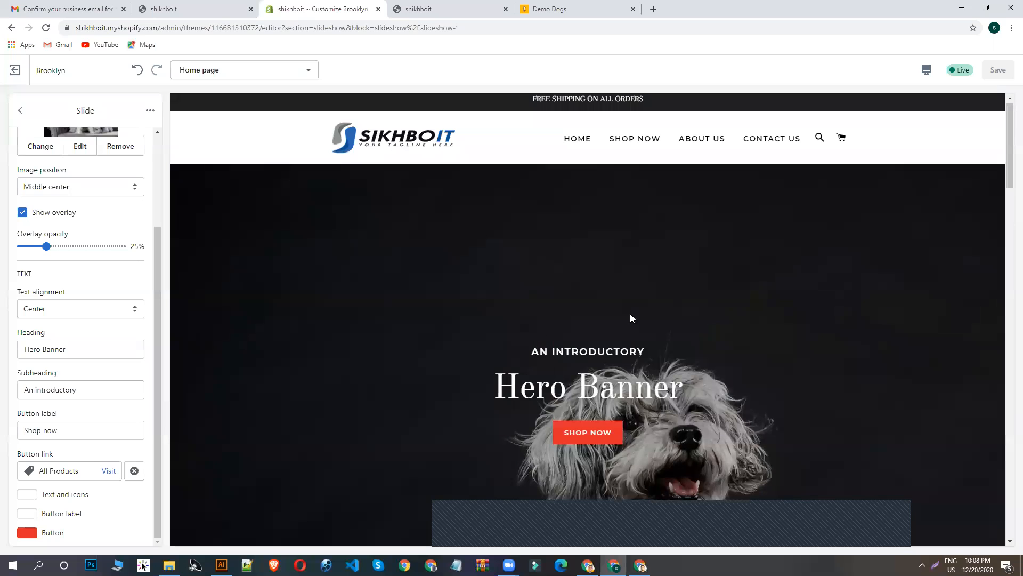
{"action": "scroll", "coordinate": [658, 266], "scroll_direction": "down", "scroll_amount": 4}
{"action": "scroll", "coordinate": [668, 262], "scroll_direction": "up", "scroll_amount": 1}
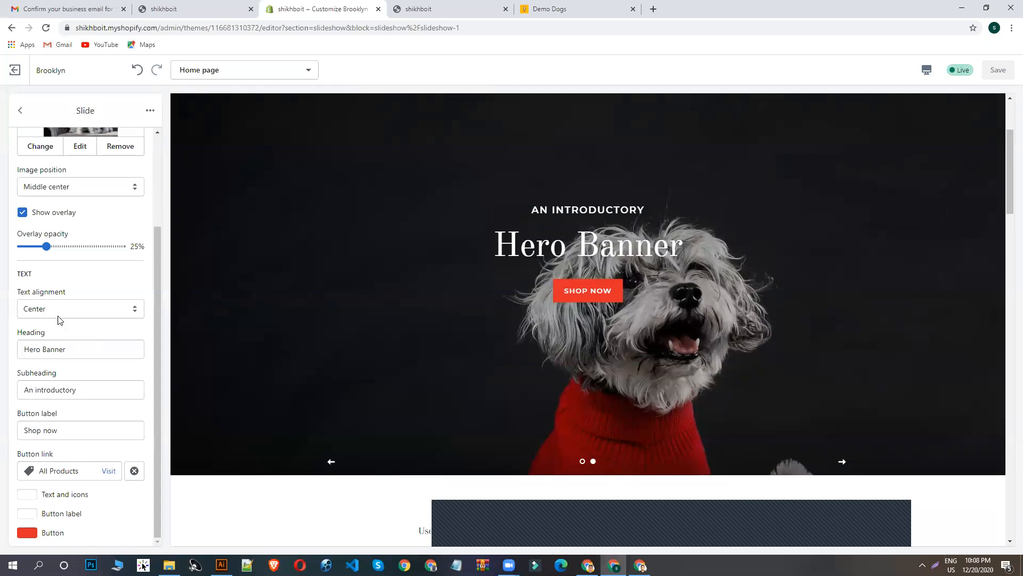
- Try Left as the second slide's text alignment, set it to Right and save the theme
{"action": "left_click", "coordinate": [40, 310]}
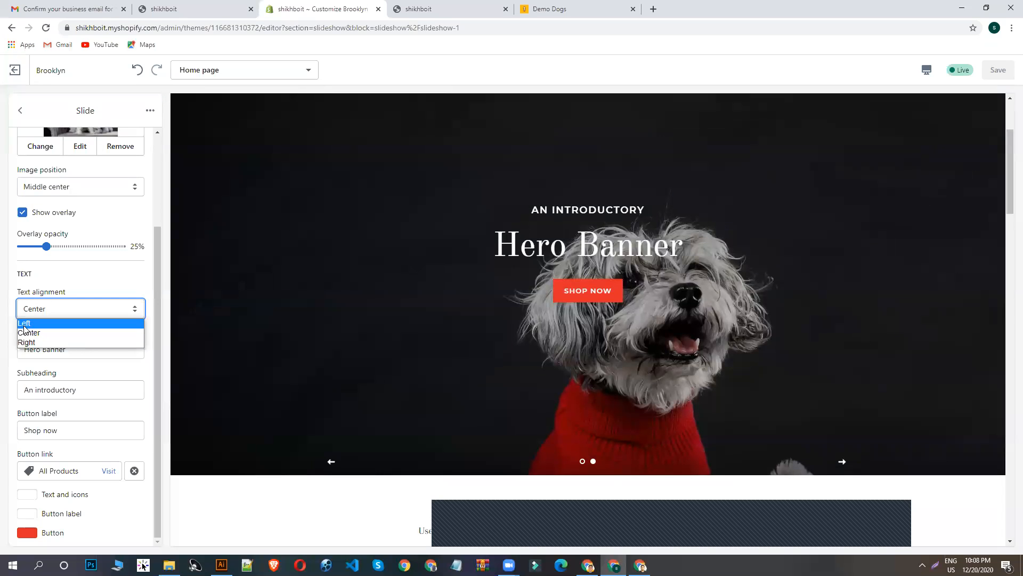
{"action": "left_click", "coordinate": [24, 324]}
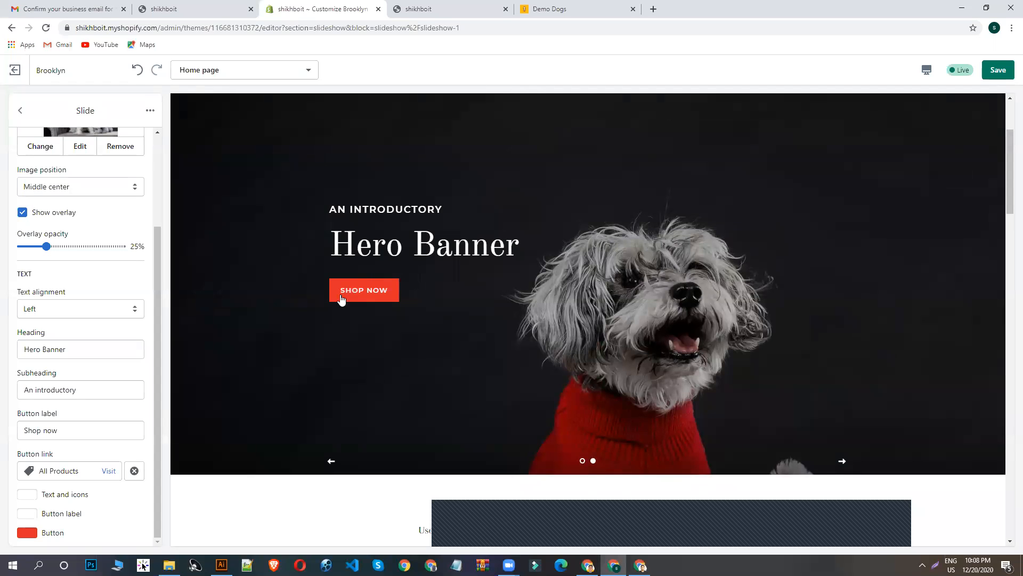
{"action": "left_click", "coordinate": [41, 311]}
{"action": "left_click", "coordinate": [46, 342]}
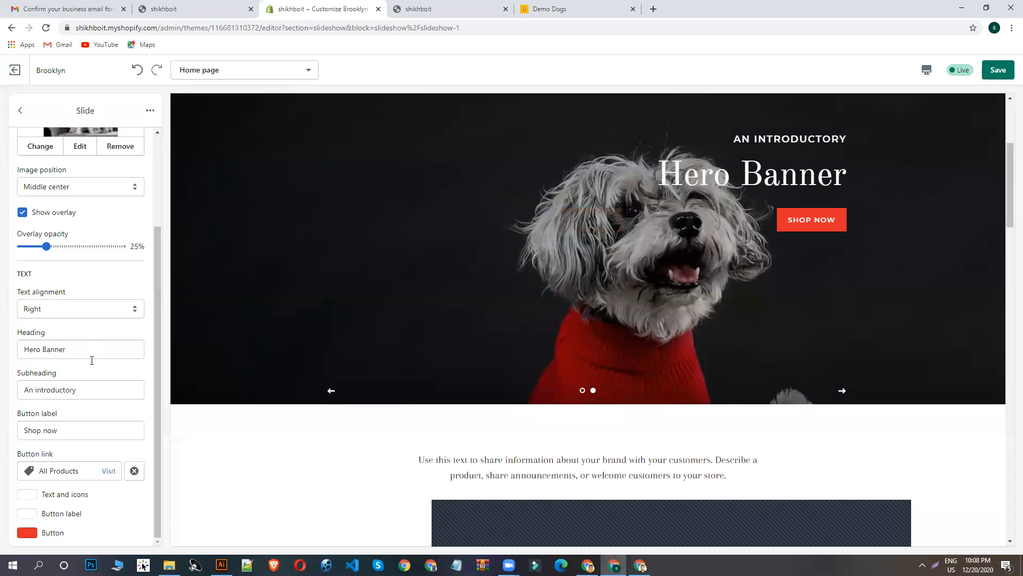
{"action": "scroll", "coordinate": [91, 361], "scroll_direction": "up", "scroll_amount": 5}
{"action": "left_click", "coordinate": [998, 70]}
- Return to the home page's section list and look over the collection, product and newsletter sections in the preview
{"action": "left_click", "coordinate": [20, 110]}
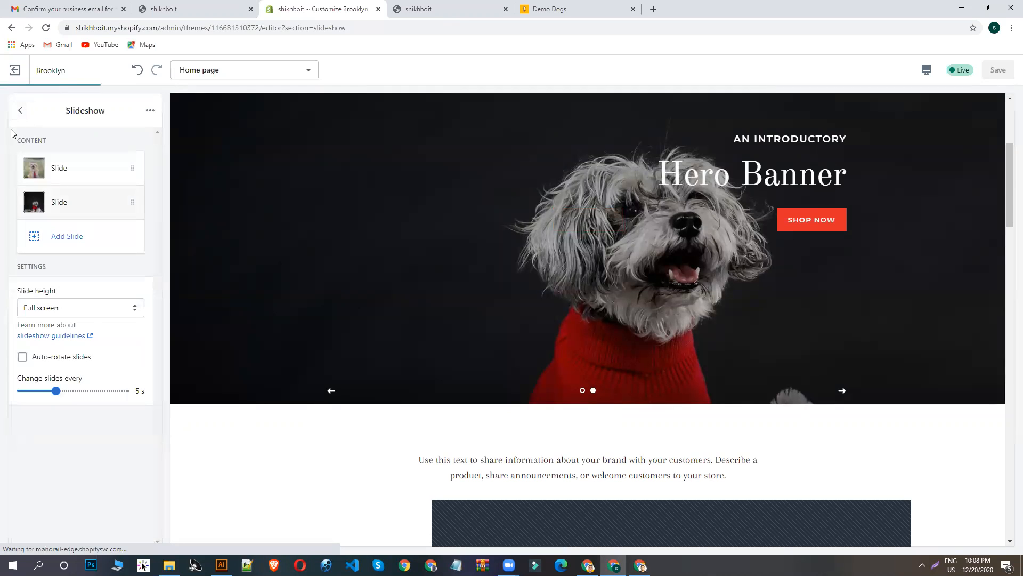
{"action": "left_click", "coordinate": [20, 110]}
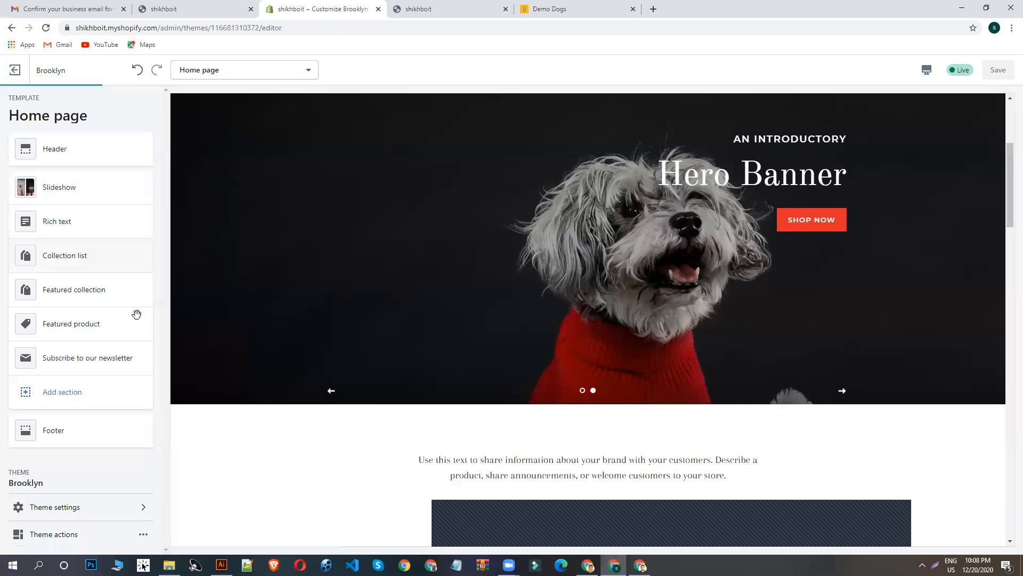
{"action": "scroll", "coordinate": [343, 377], "scroll_direction": "down", "scroll_amount": 8}
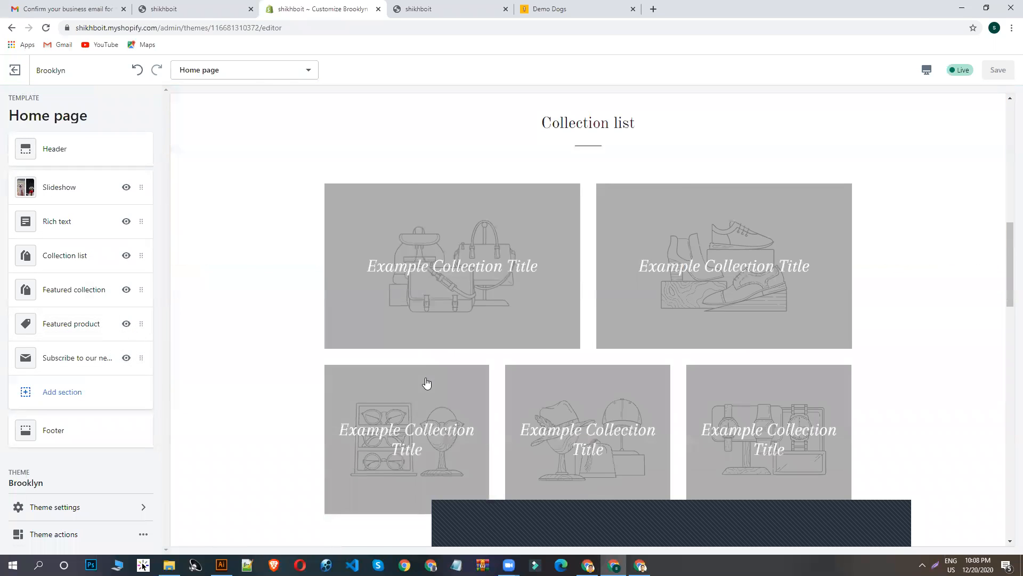
{"action": "scroll", "coordinate": [426, 382], "scroll_direction": "down", "scroll_amount": 18}
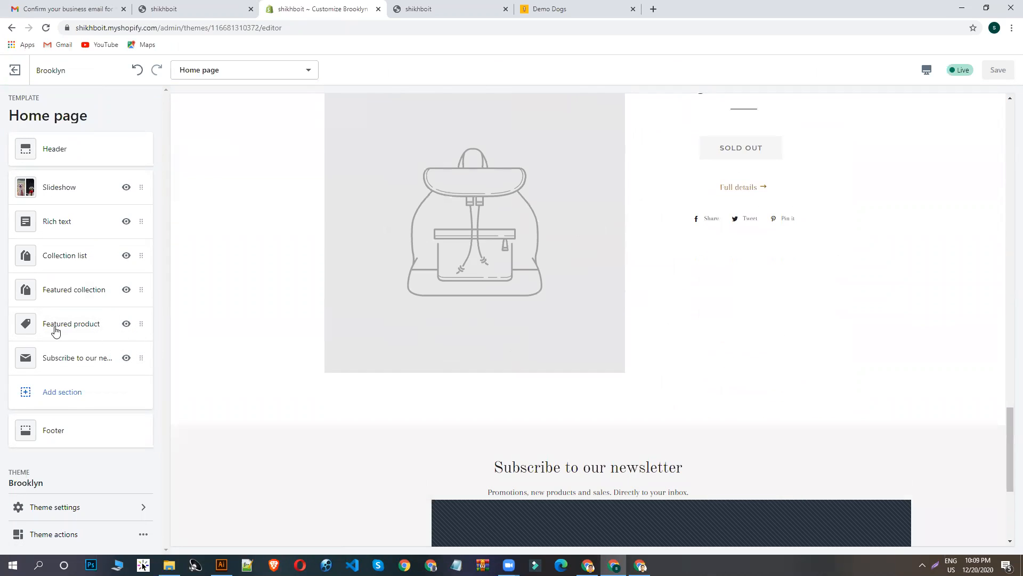
{"action": "scroll", "coordinate": [541, 343], "scroll_direction": "up", "scroll_amount": 7}
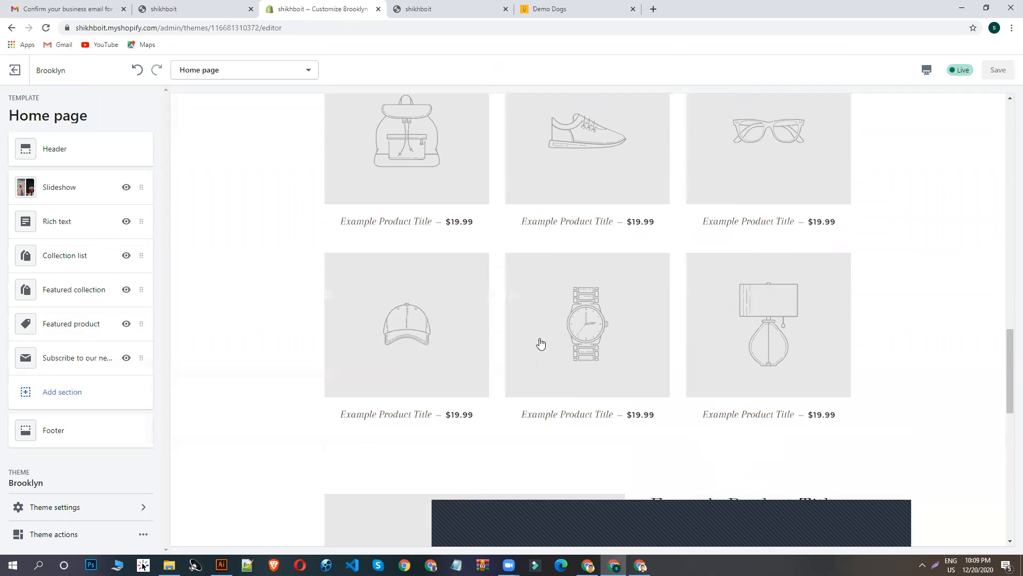
{"action": "scroll", "coordinate": [540, 344], "scroll_direction": "up", "scroll_amount": 10}
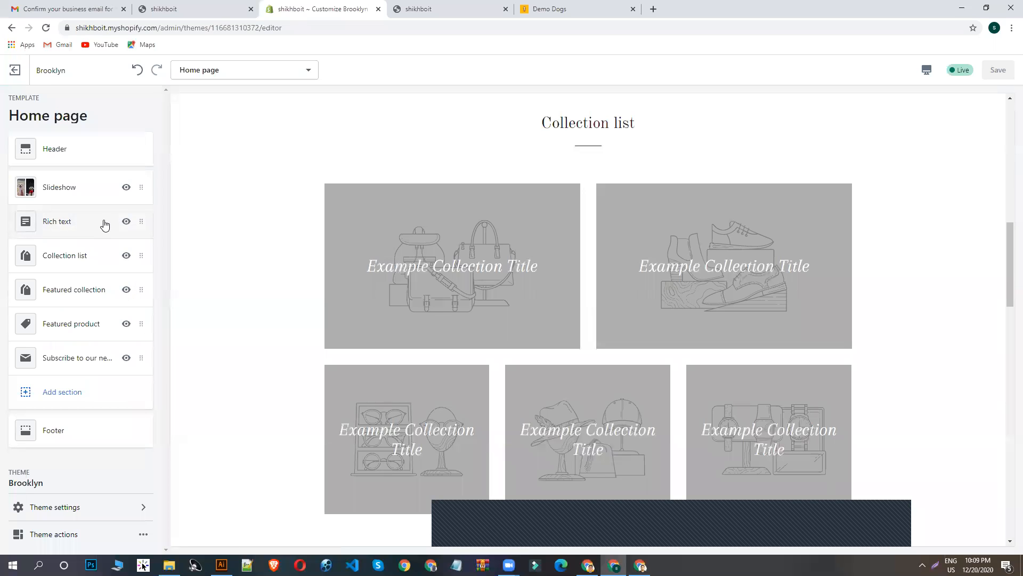
- Open the theme's color settings and examine which home page elements the general and drawer colors apply to
{"action": "left_click", "coordinate": [62, 509]}
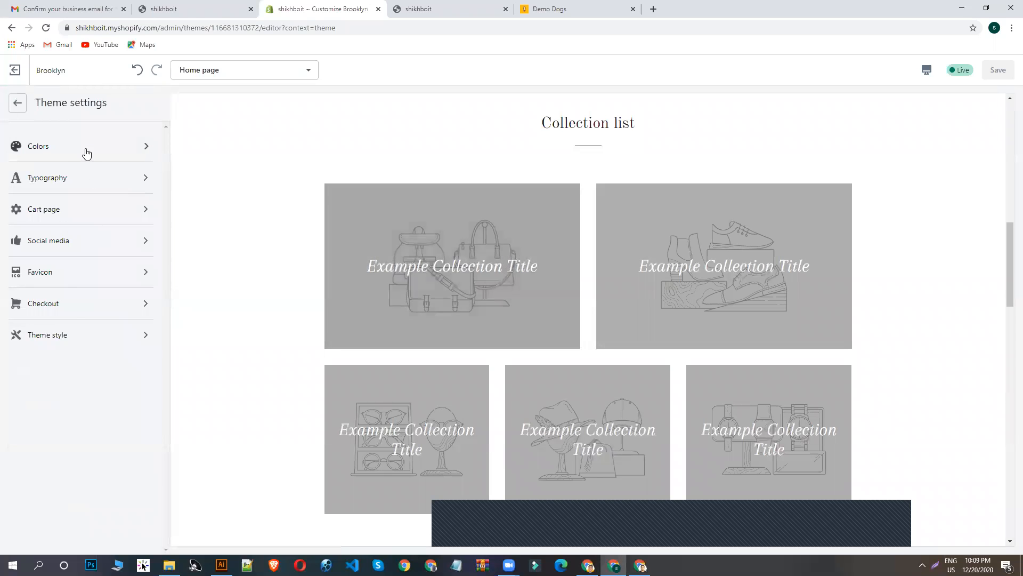
{"action": "left_click", "coordinate": [130, 155]}
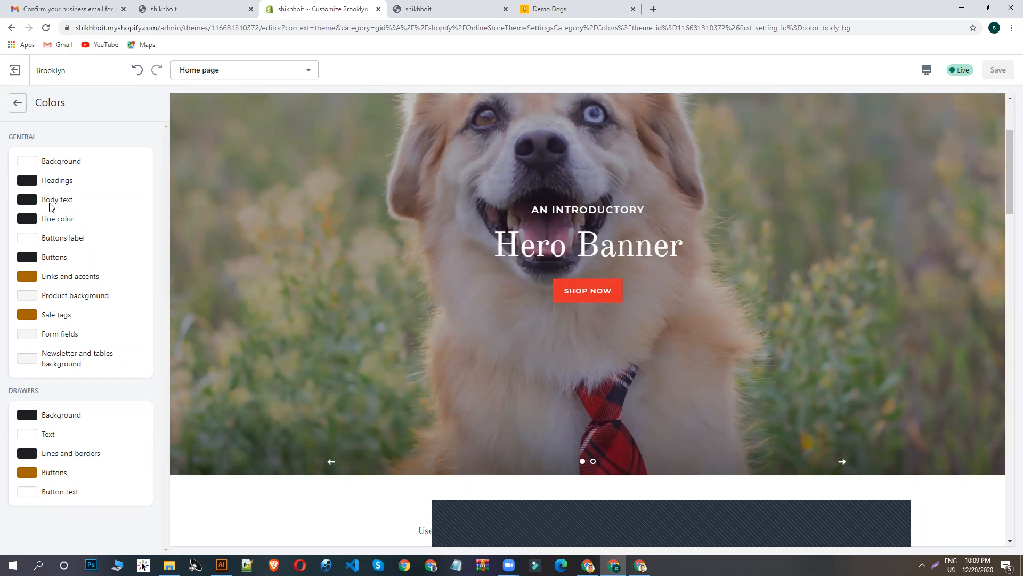
{"action": "scroll", "coordinate": [687, 304], "scroll_direction": "down", "scroll_amount": 3}
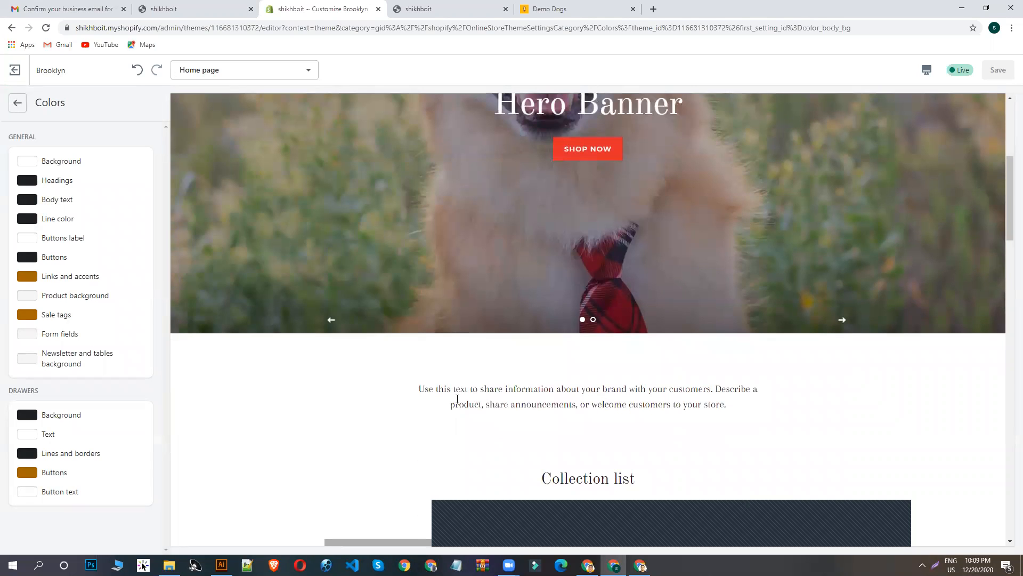
{"action": "left_click_drag", "start_coordinate": [546, 386], "coordinate": [452, 389]}
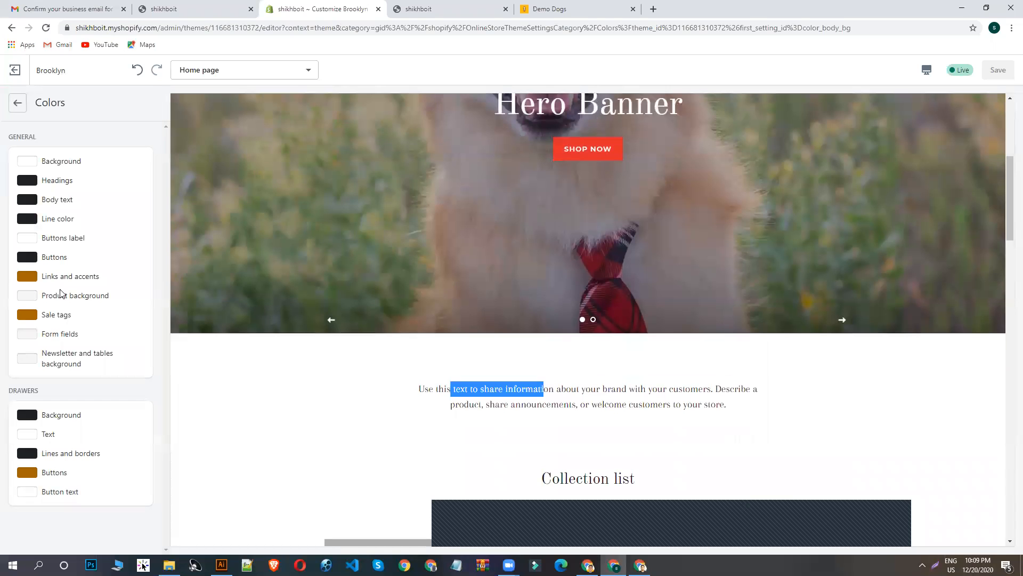
{"action": "scroll", "coordinate": [388, 373], "scroll_direction": "down", "scroll_amount": 12}
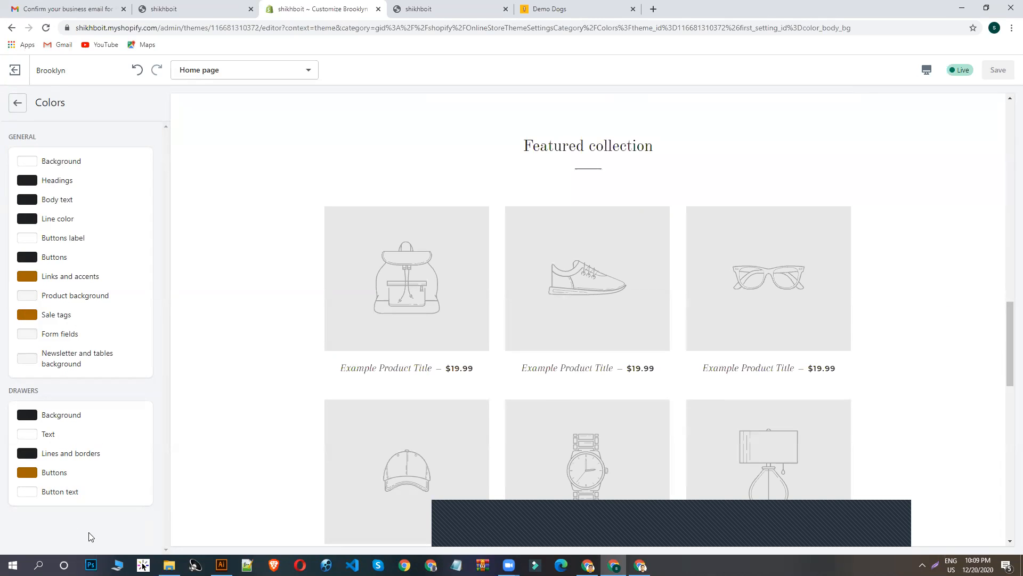
- Switch to Illustrator, sample the blue of the logo's "IT" with the Eyedropper and copy its hex code 114b8e
{"action": "left_click", "coordinate": [25, 473]}
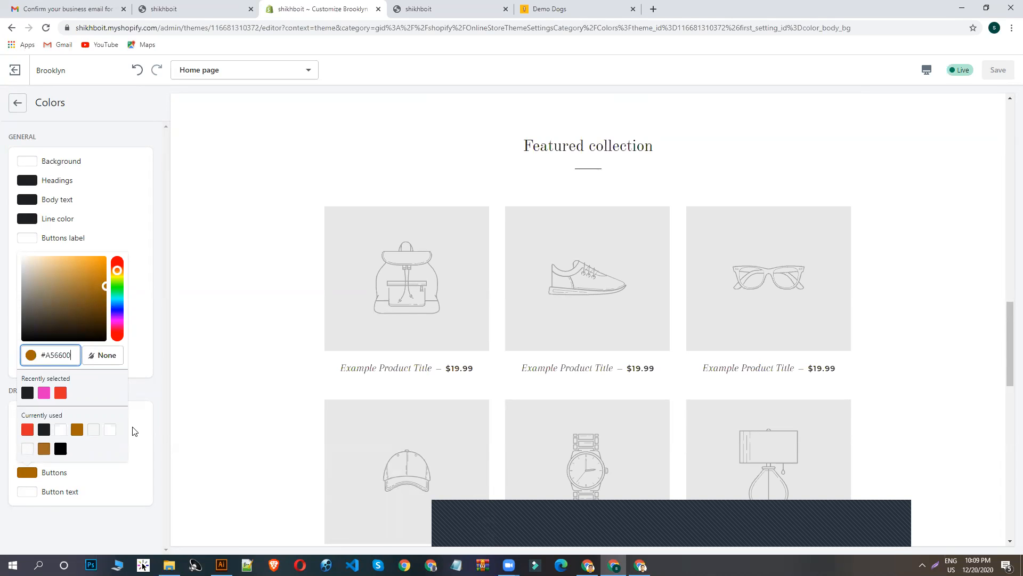
{"action": "left_click", "coordinate": [222, 565]}
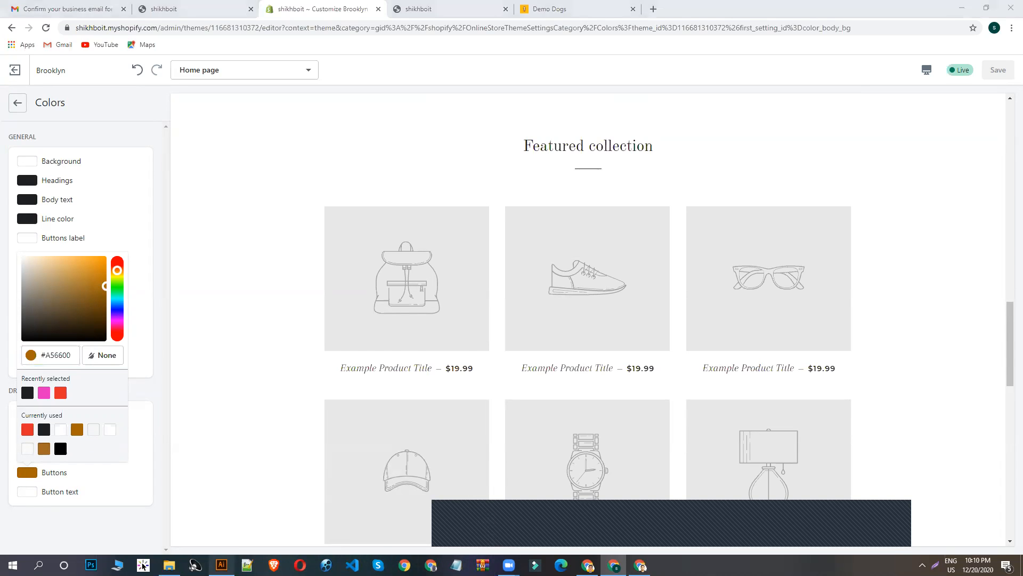
{"action": "left_click", "coordinate": [10, 322]}
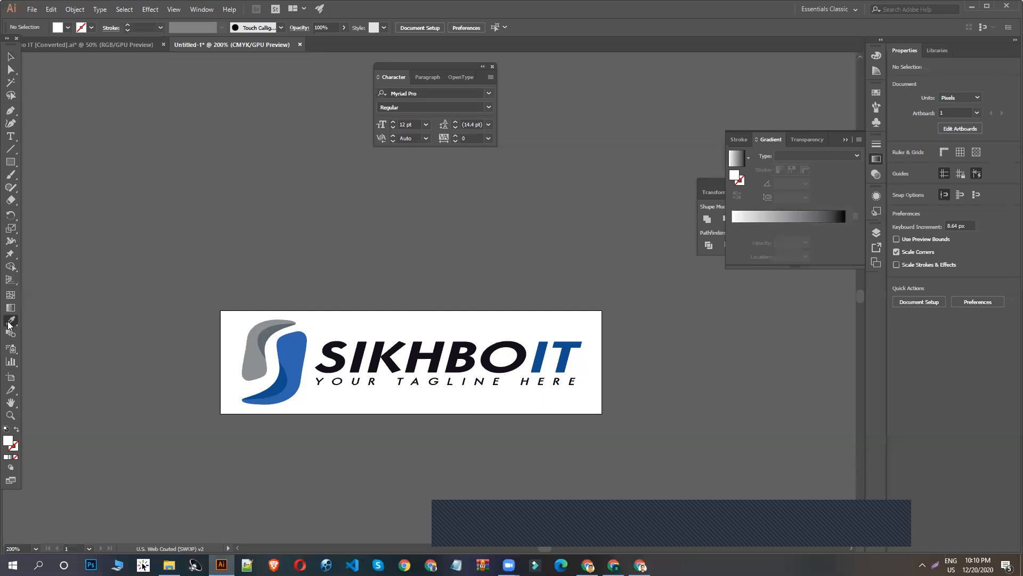
{"action": "left_click", "coordinate": [542, 346]}
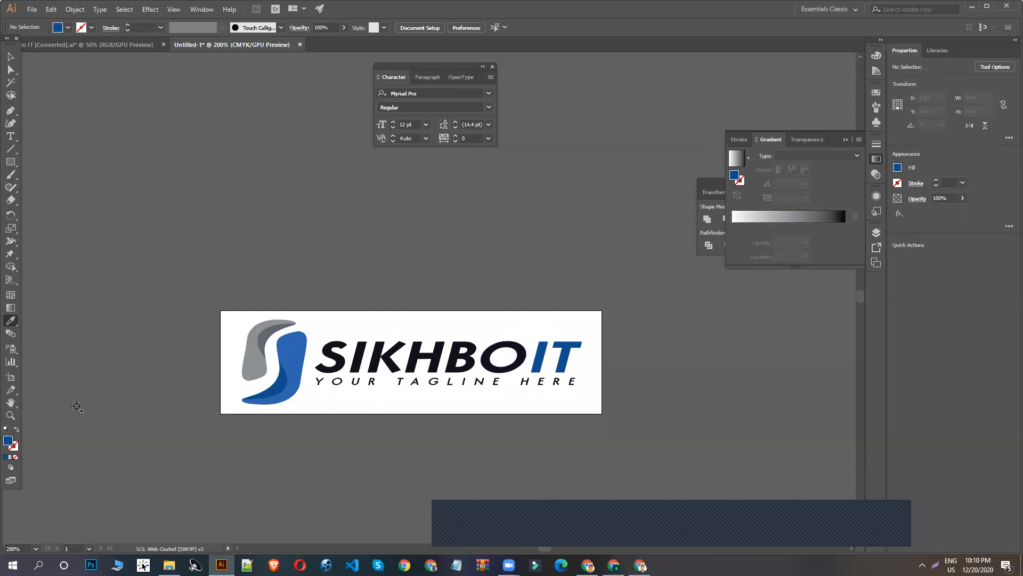
{"action": "double_click", "coordinate": [7, 440]}
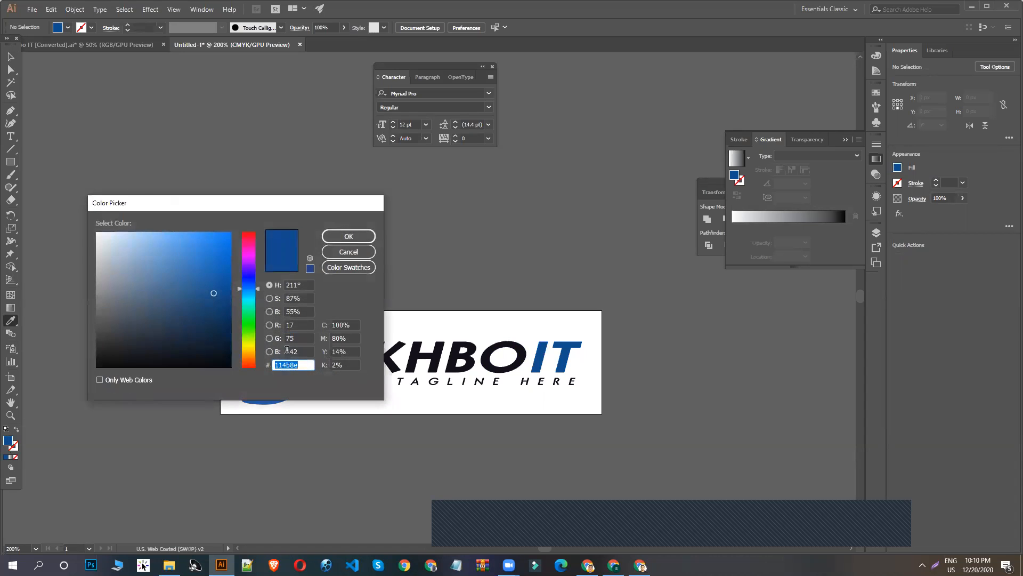
{"action": "left_click", "coordinate": [349, 236]}
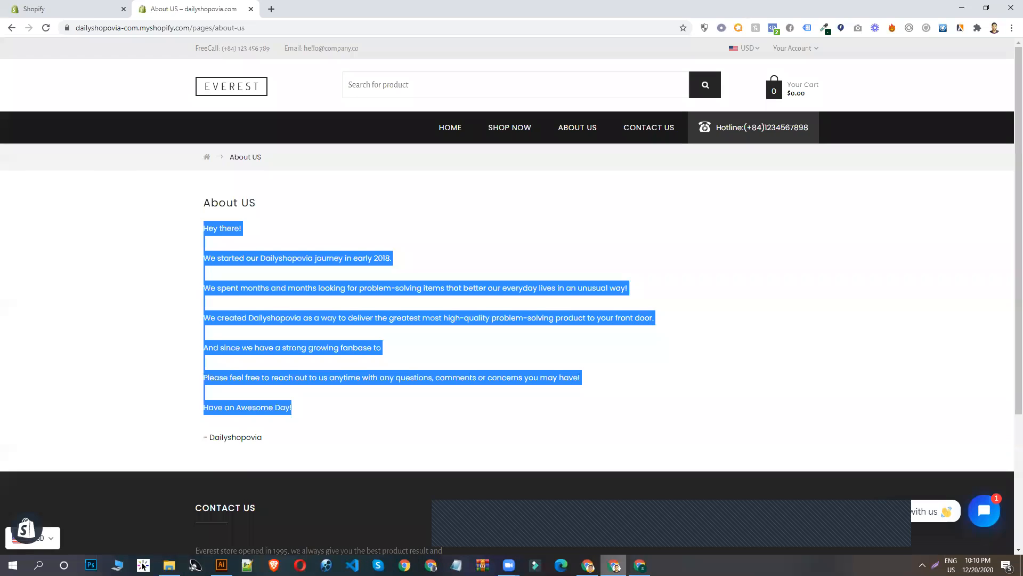
- Back in the Shopify theme editor, set the drawer Buttons color and the general Links and accents color to #114B8E
{"action": "left_click", "coordinate": [640, 565]}
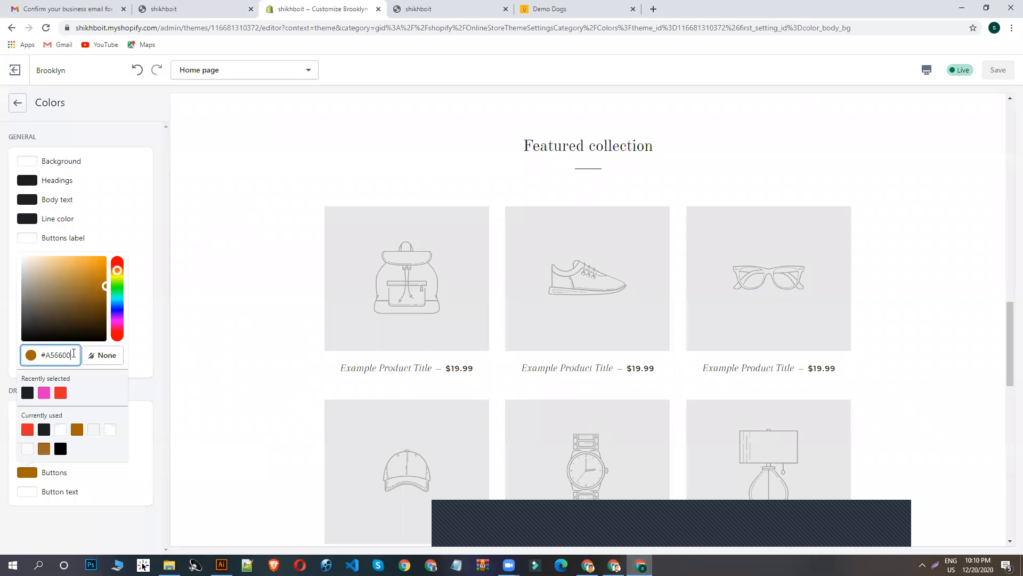
{"action": "left_click_drag", "start_coordinate": [74, 354], "coordinate": [35, 355]}
{"action": "type", "text": "114b8e"}
{"action": "left_click", "coordinate": [144, 289]}
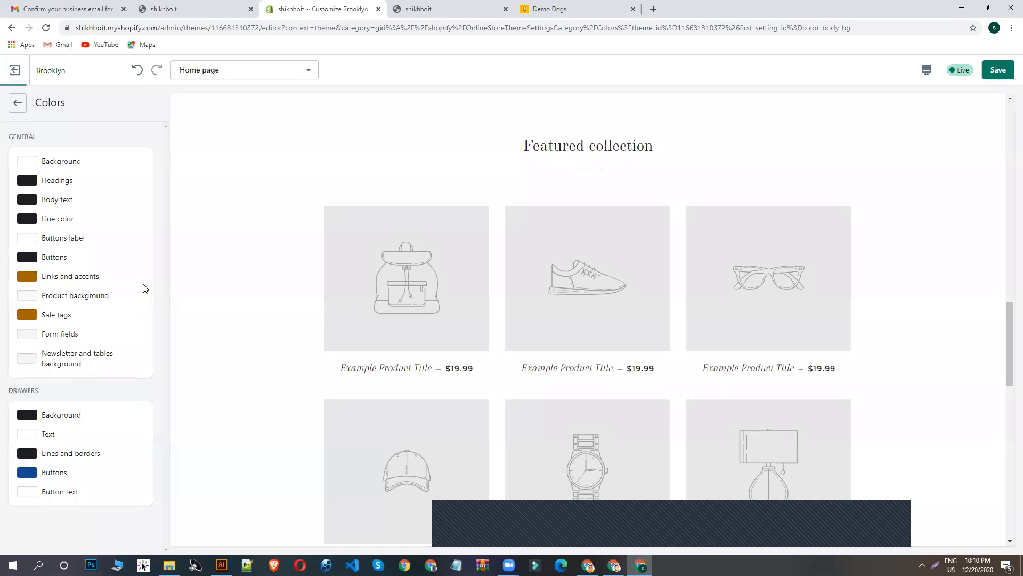
{"action": "left_click", "coordinate": [27, 277]}
{"action": "left_click", "coordinate": [27, 423]}
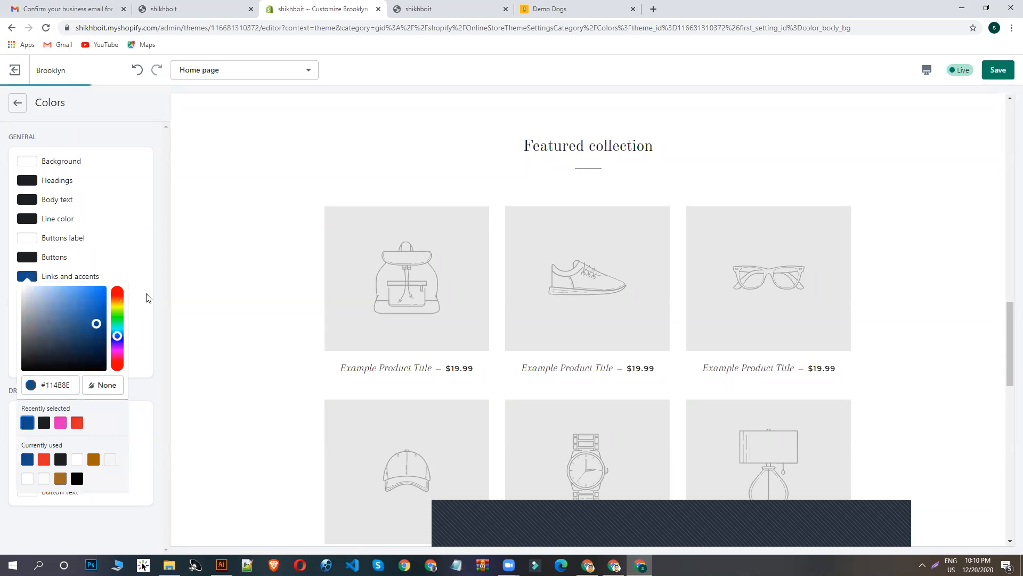
- Set the general Sale tags color to #114B8E, the recently used logo blue
{"action": "left_click", "coordinate": [163, 277]}
{"action": "left_click", "coordinate": [27, 314]}
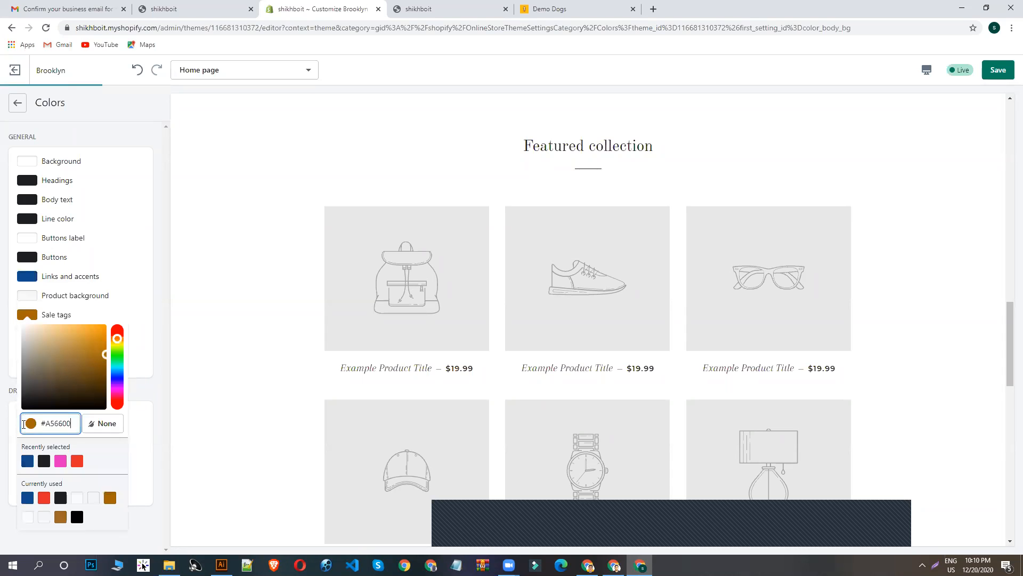
{"action": "left_click", "coordinate": [27, 461]}
{"action": "left_click", "coordinate": [165, 292]}
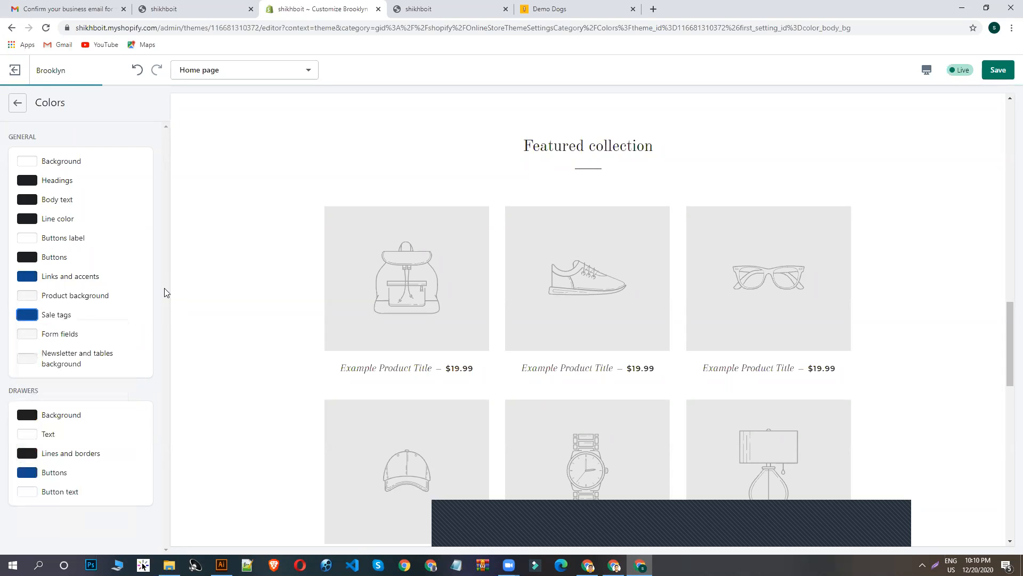
- Look over the home page preview from the hero banner to the newsletter section to check the theme colors
{"action": "scroll", "coordinate": [551, 329], "scroll_direction": "down", "scroll_amount": 14}
{"action": "scroll", "coordinate": [675, 372], "scroll_direction": "up", "scroll_amount": 2}
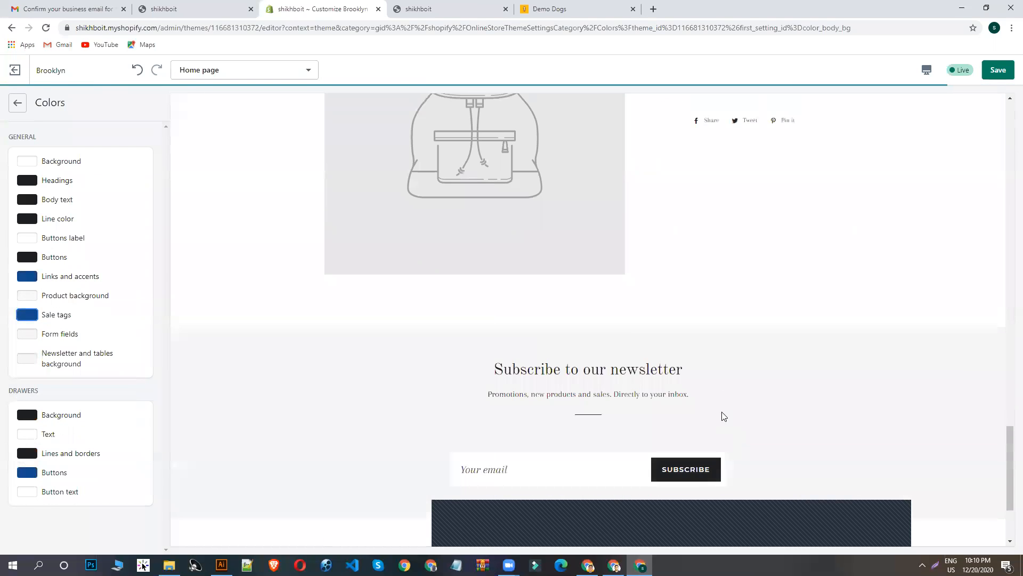
{"action": "scroll", "coordinate": [738, 370], "scroll_direction": "down", "scroll_amount": 3}
{"action": "scroll", "coordinate": [655, 373], "scroll_direction": "up", "scroll_amount": 20}
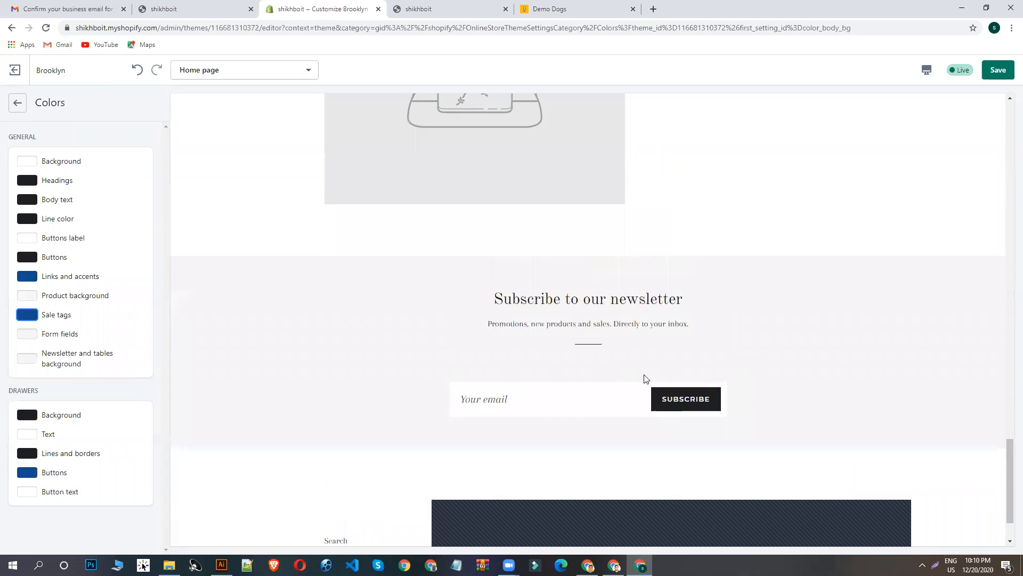
{"action": "scroll", "coordinate": [648, 361], "scroll_direction": "up", "scroll_amount": 3}
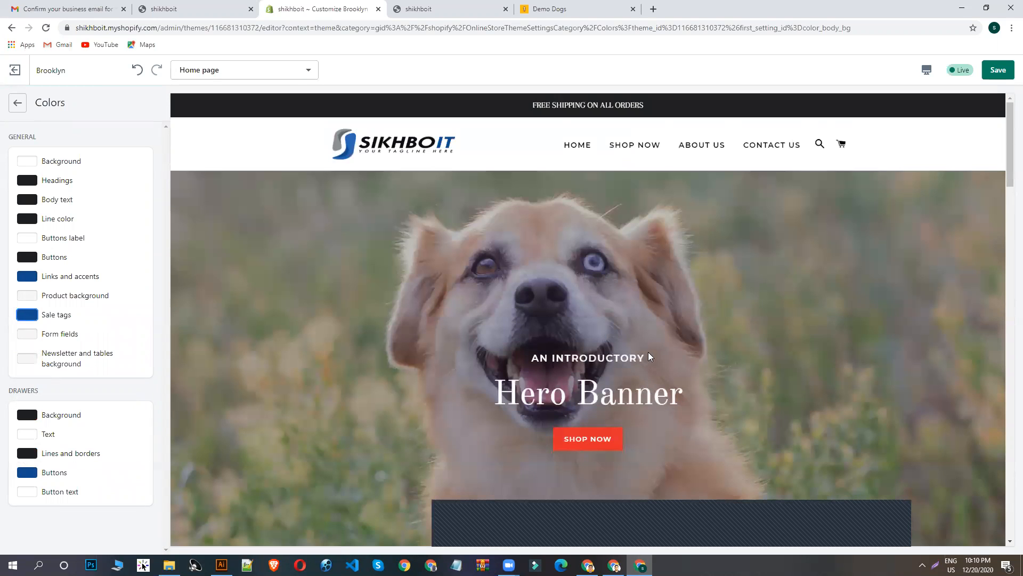
{"action": "scroll", "coordinate": [379, 331], "scroll_direction": "down", "scroll_amount": 20}
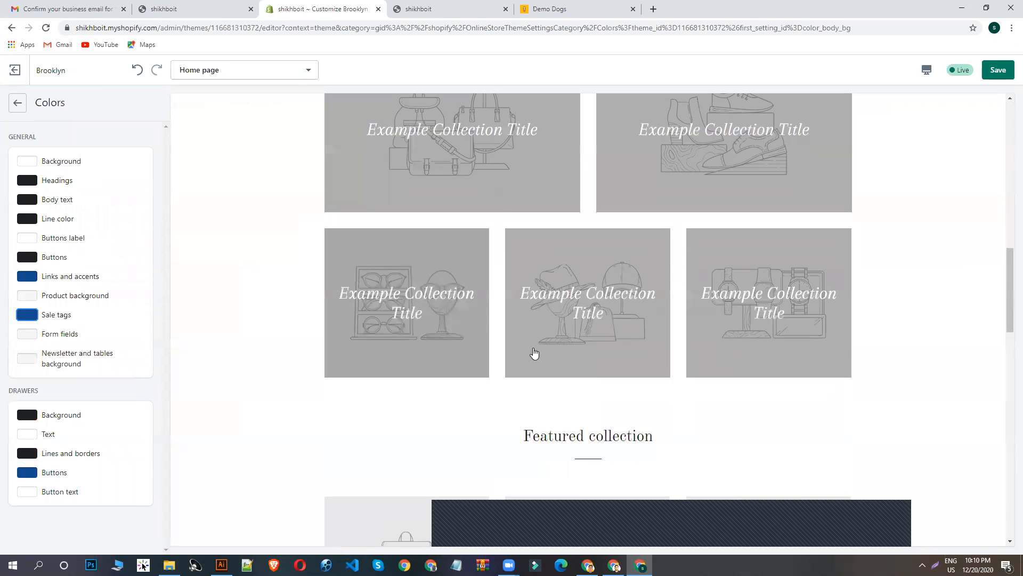
{"action": "scroll", "coordinate": [712, 389], "scroll_direction": "up", "scroll_amount": 8}
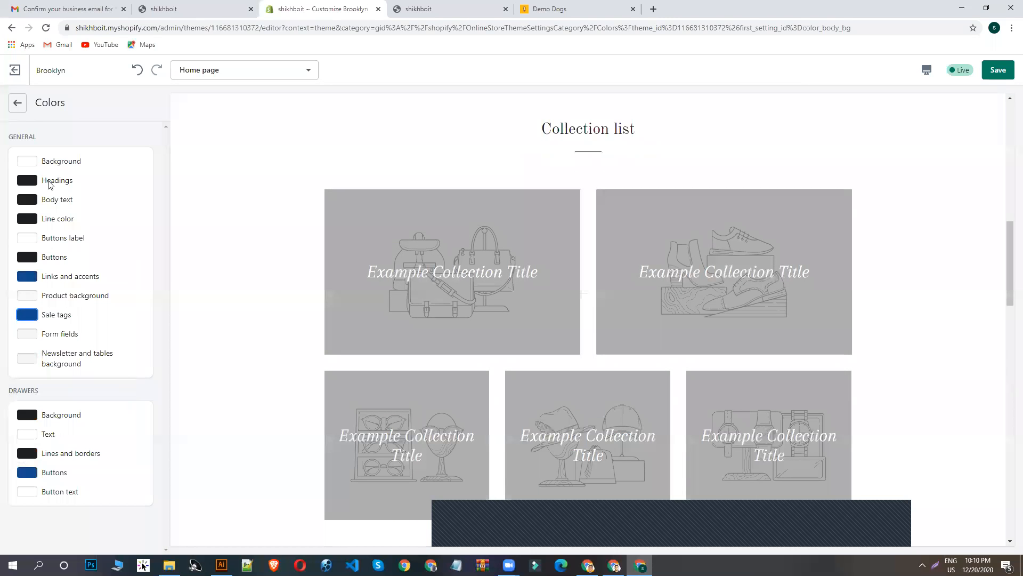
{"action": "scroll", "coordinate": [551, 311], "scroll_direction": "up", "scroll_amount": 8}
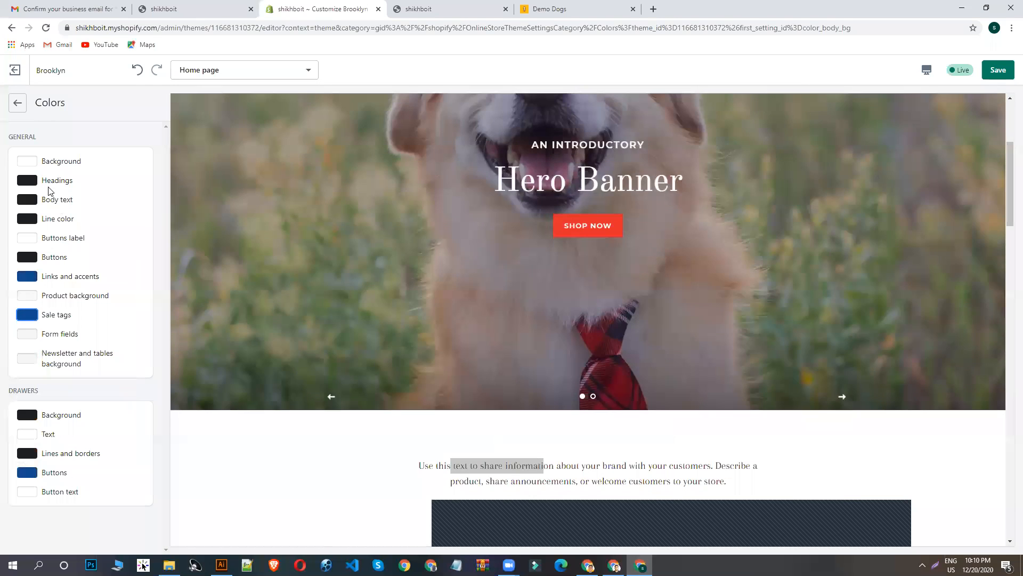
- Try #114B8E as the general Headings color and restore the dark color
{"action": "left_click", "coordinate": [33, 181]}
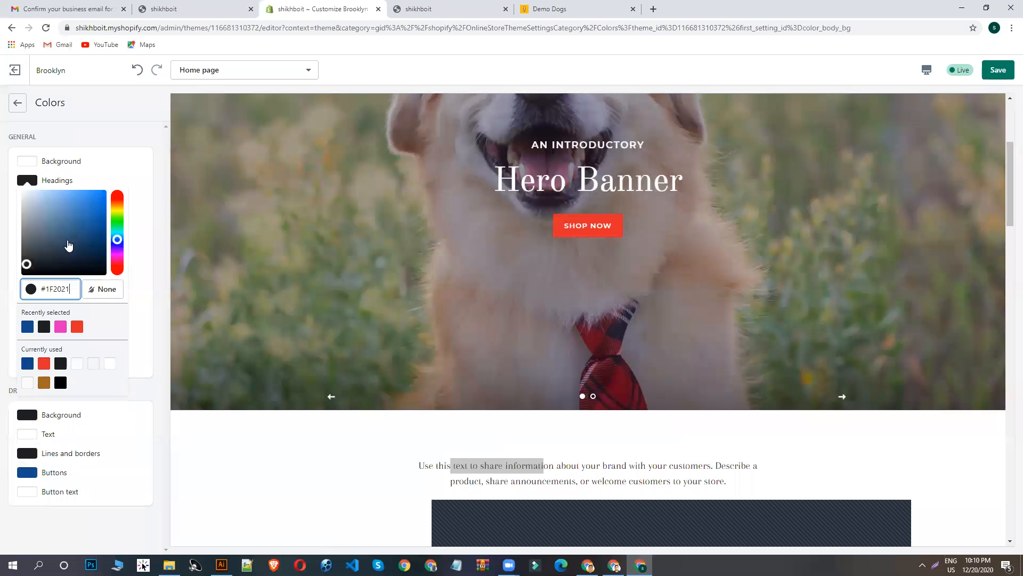
{"action": "left_click", "coordinate": [26, 328]}
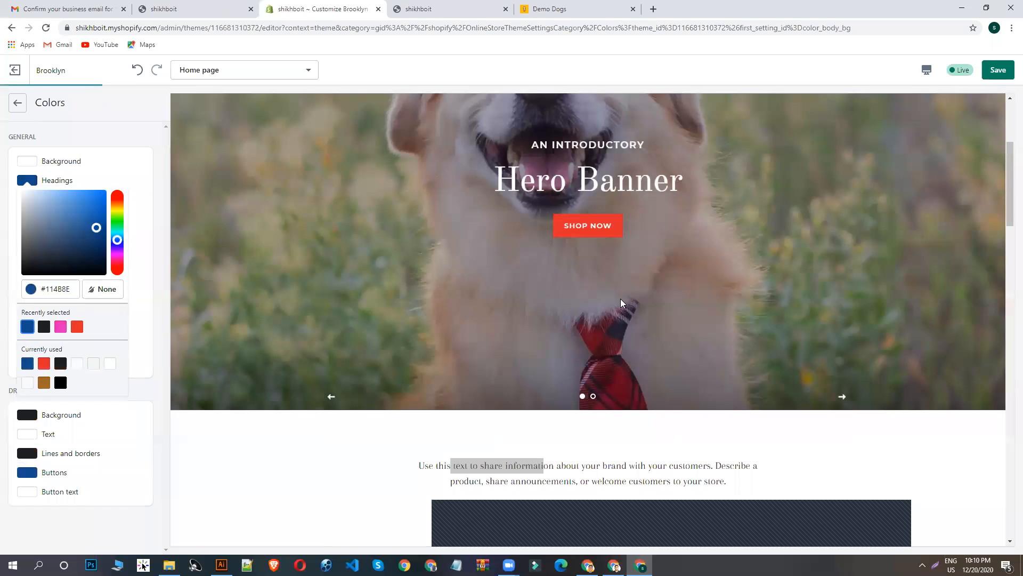
{"action": "left_click", "coordinate": [31, 179]}
{"action": "left_click", "coordinate": [44, 326]}
- Save the theme's color changes and check the collection and product sections in the home page preview
{"action": "left_click", "coordinate": [997, 71]}
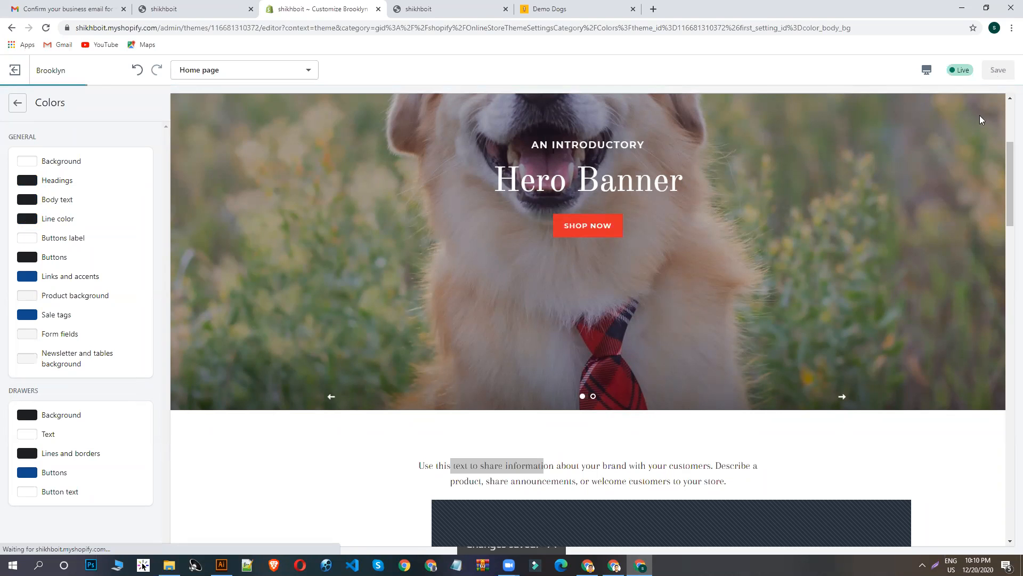
{"action": "scroll", "coordinate": [969, 176], "scroll_direction": "down", "scroll_amount": 8}
{"action": "scroll", "coordinate": [970, 175], "scroll_direction": "down", "scroll_amount": 10}
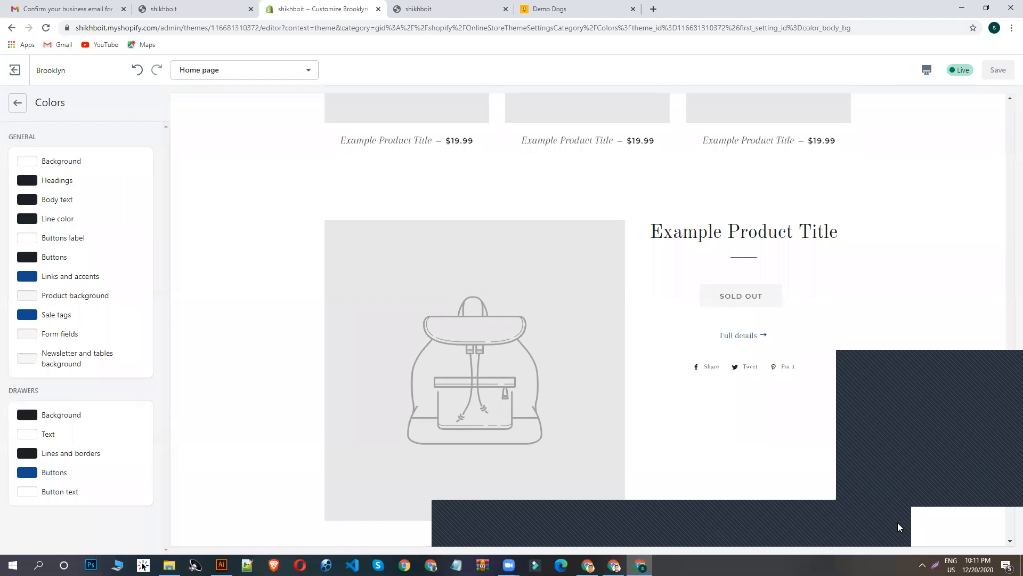
{"action": "scroll", "coordinate": [842, 266], "scroll_direction": "up", "scroll_amount": 8}
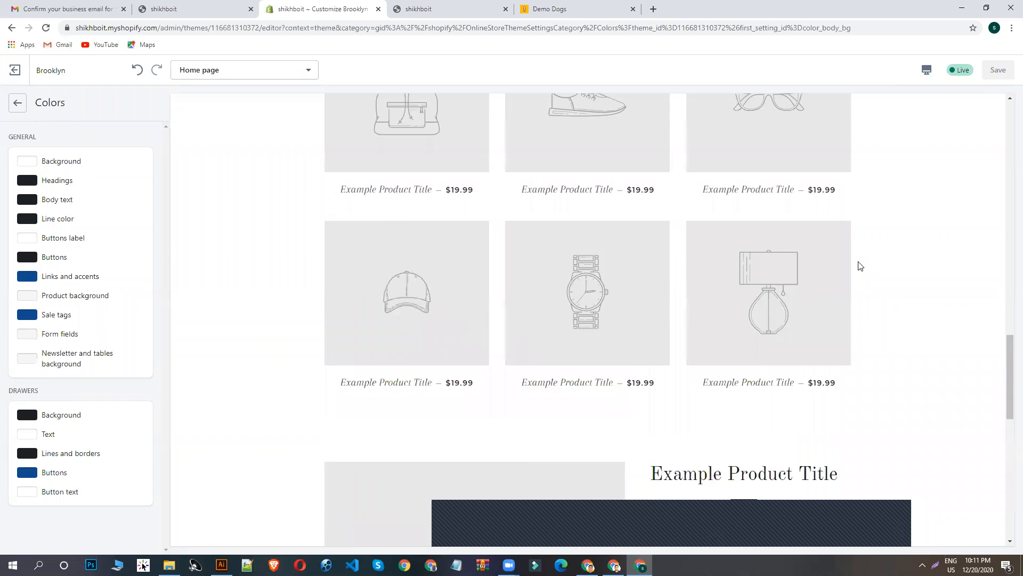
{"action": "scroll", "coordinate": [824, 274], "scroll_direction": "up", "scroll_amount": 10}
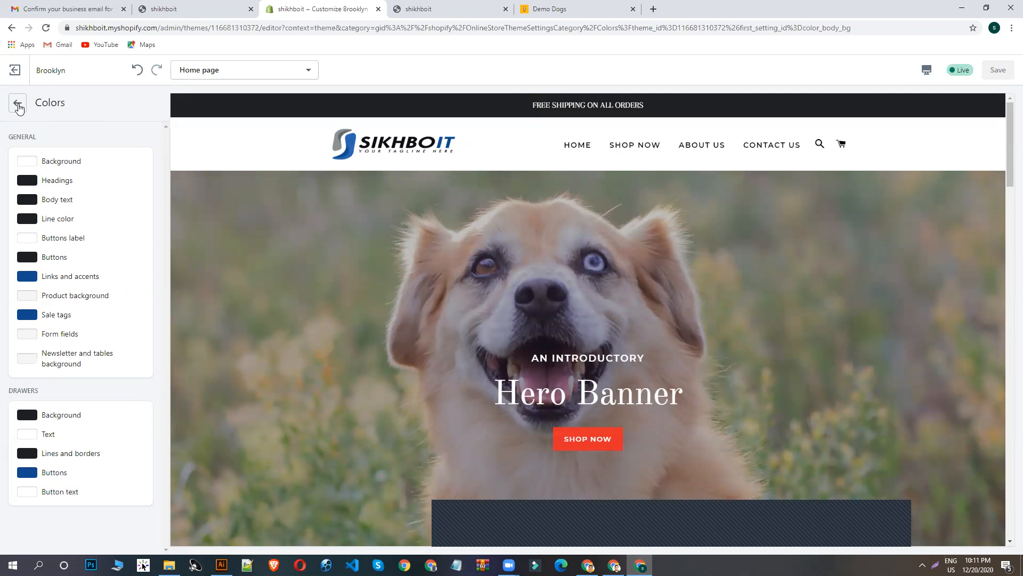
- Open the headings font selection in the typography settings, browse the fonts and search for NEXA
{"action": "left_click", "coordinate": [17, 103]}
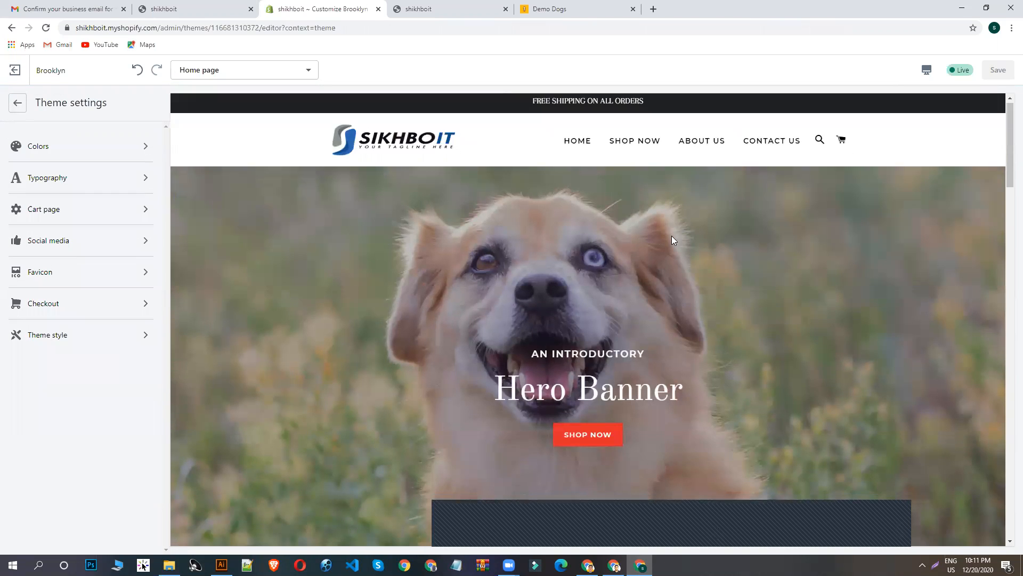
{"action": "scroll", "coordinate": [664, 315], "scroll_direction": "down", "scroll_amount": 5}
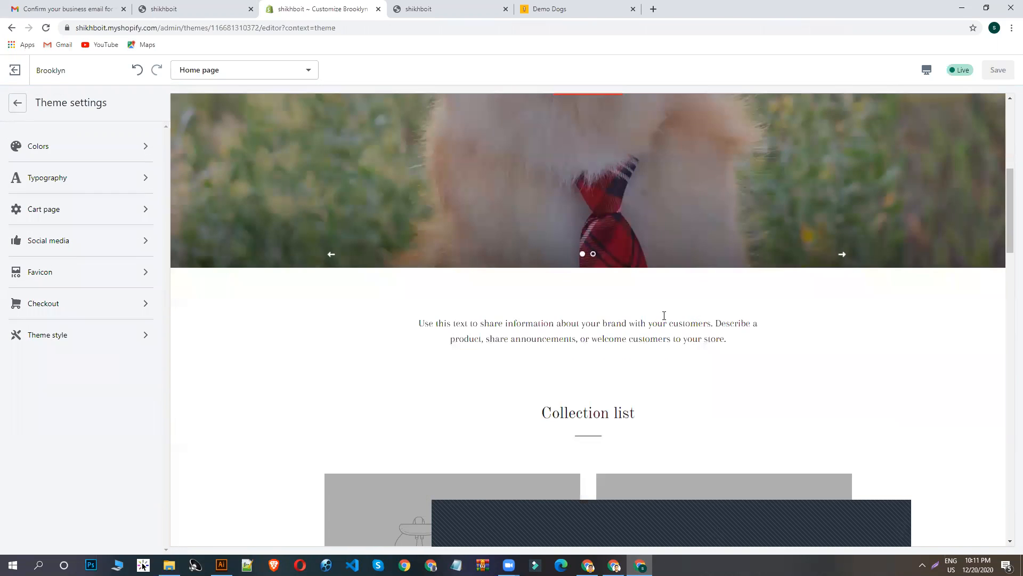
{"action": "left_click", "coordinate": [58, 180]}
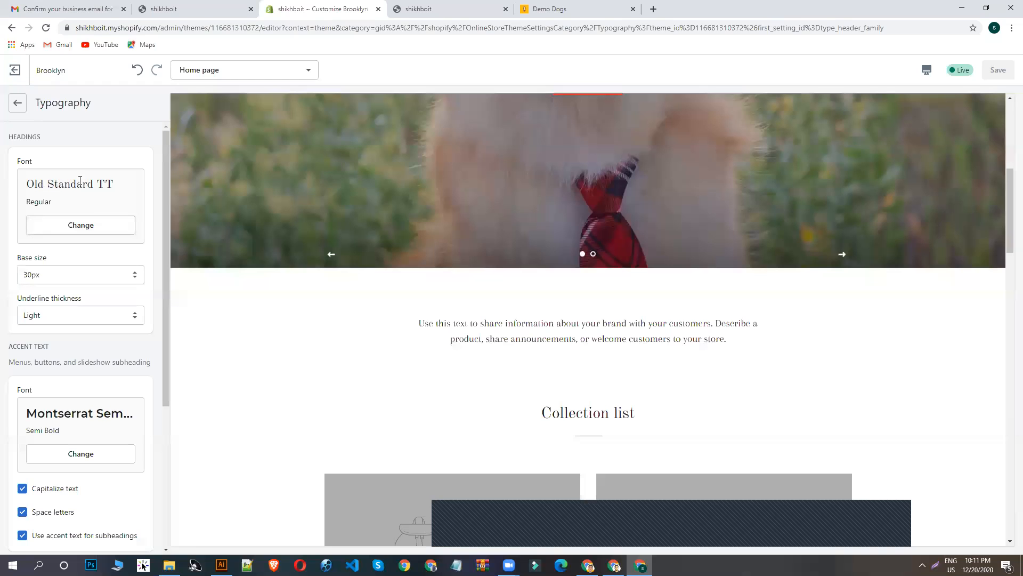
{"action": "left_click", "coordinate": [80, 224]}
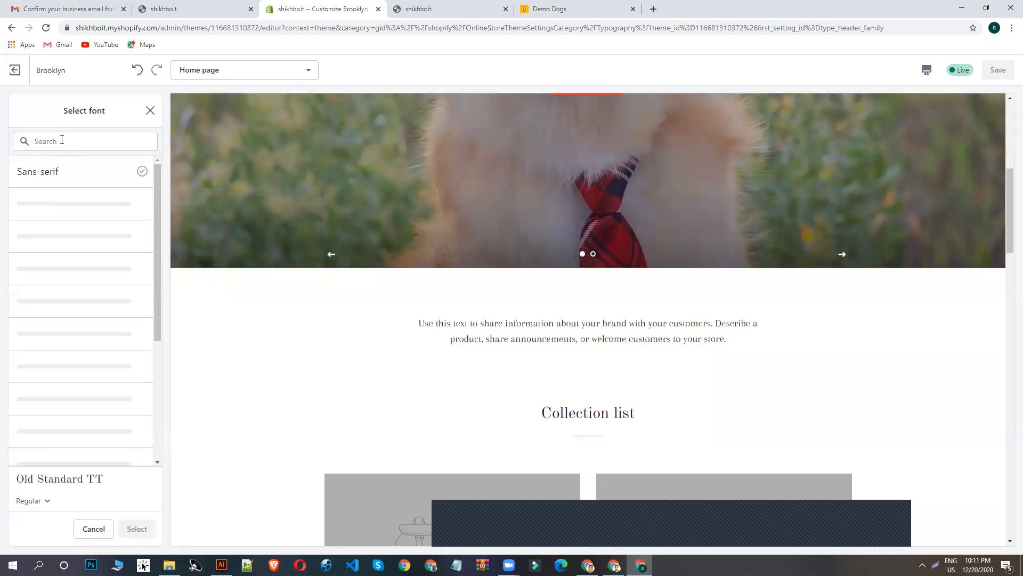
{"action": "left_click", "coordinate": [62, 140]}
{"action": "scroll", "coordinate": [74, 328], "scroll_direction": "down", "scroll_amount": 4}
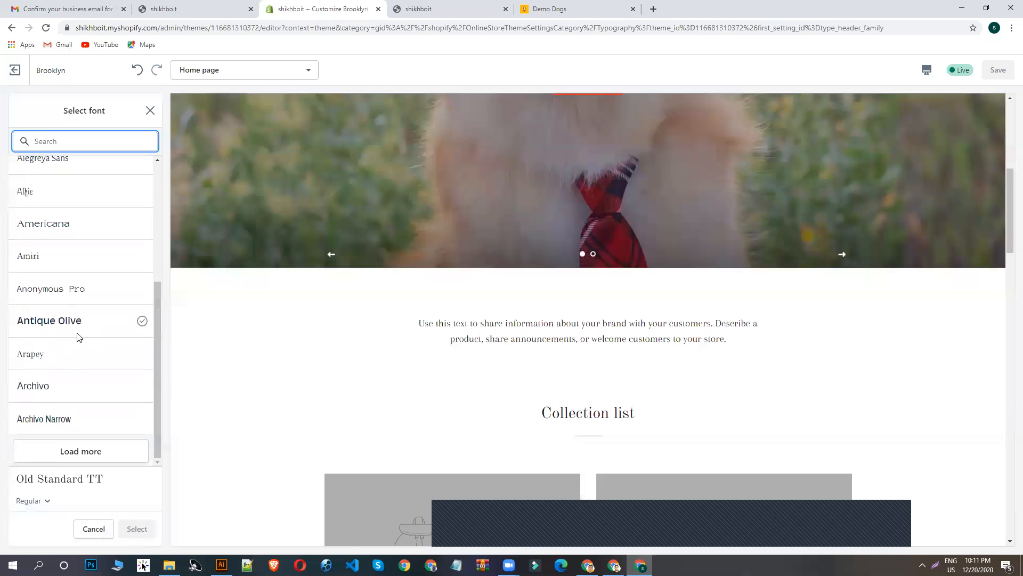
{"action": "scroll", "coordinate": [73, 181], "scroll_direction": "up", "scroll_amount": 4}
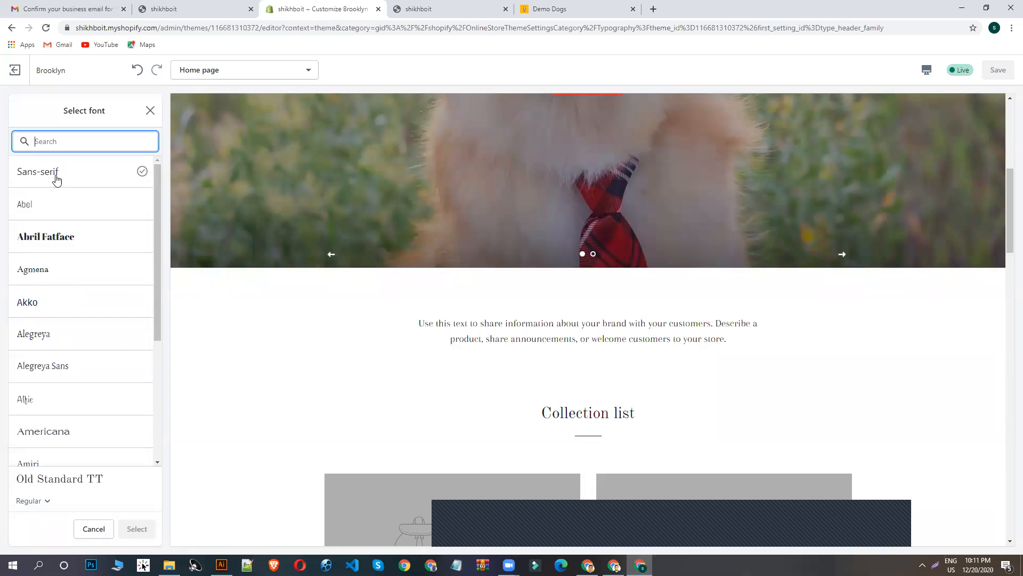
{"action": "type", "text": "N"}
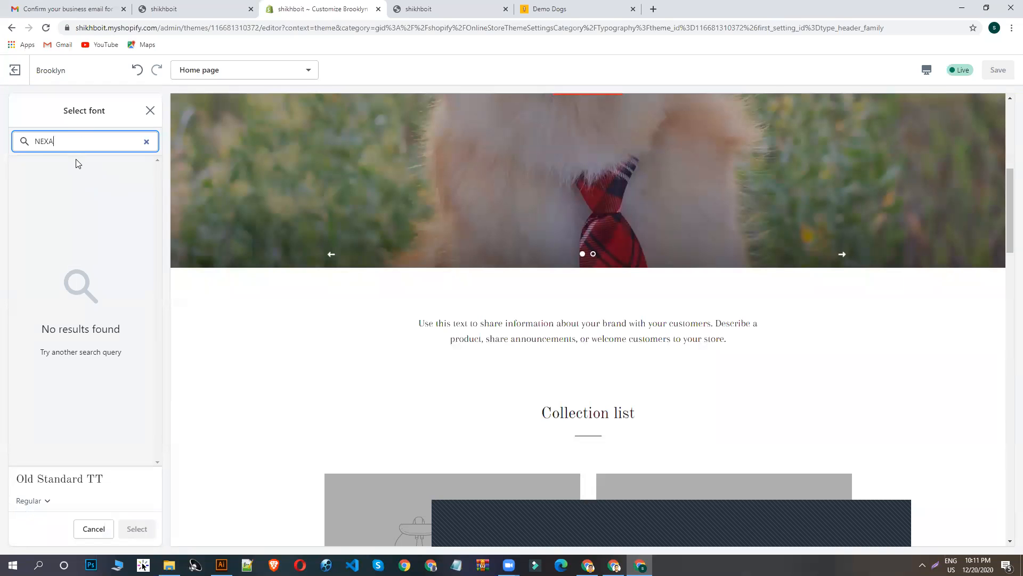
{"action": "key", "text": "BackSpace"}
- Search the fonts for LATO and apply Lato Regular as the headings font
{"action": "type", "text": "LATO"}
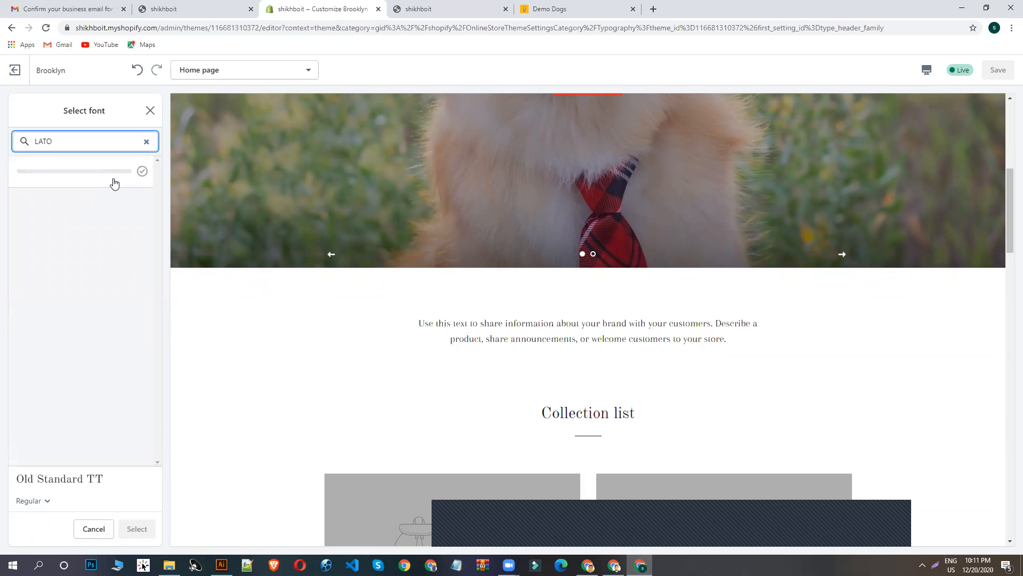
{"action": "left_click", "coordinate": [115, 174]}
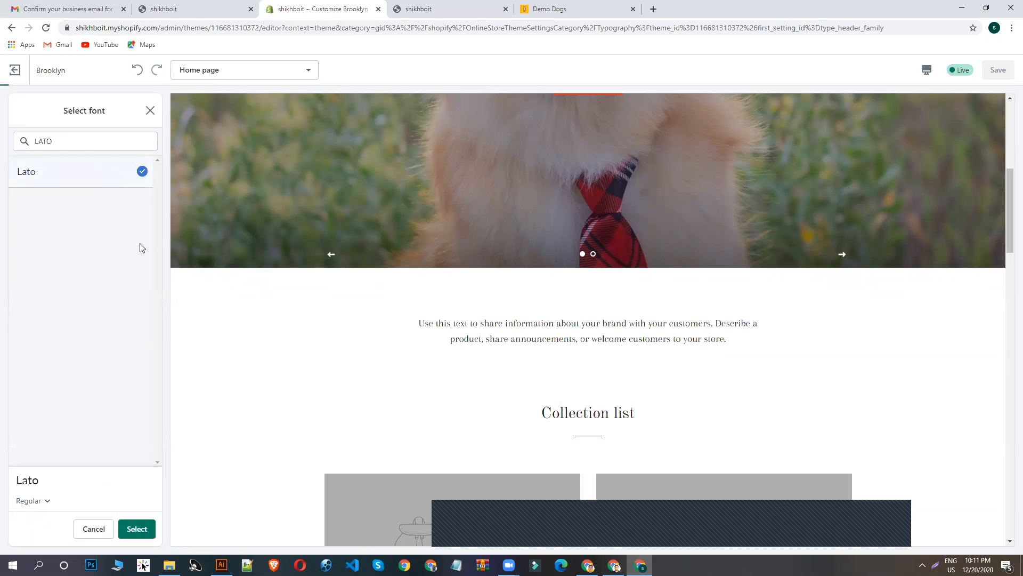
{"action": "left_click", "coordinate": [137, 529]}
- Examine the accent and body text typography settings and check the headings throughout the home page preview
{"action": "scroll", "coordinate": [85, 330], "scroll_direction": "down", "scroll_amount": 3}
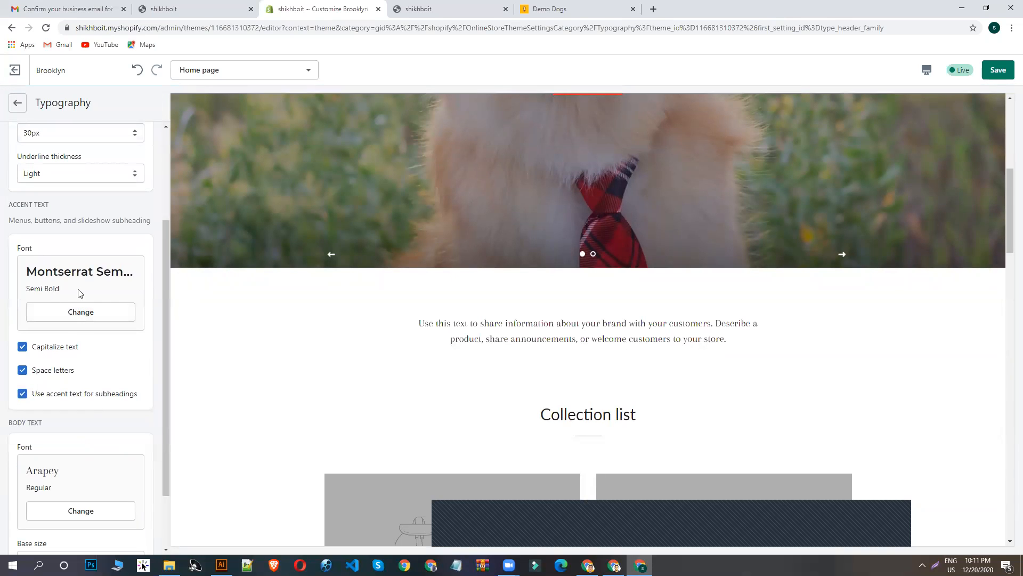
{"action": "scroll", "coordinate": [59, 267], "scroll_direction": "down", "scroll_amount": 2}
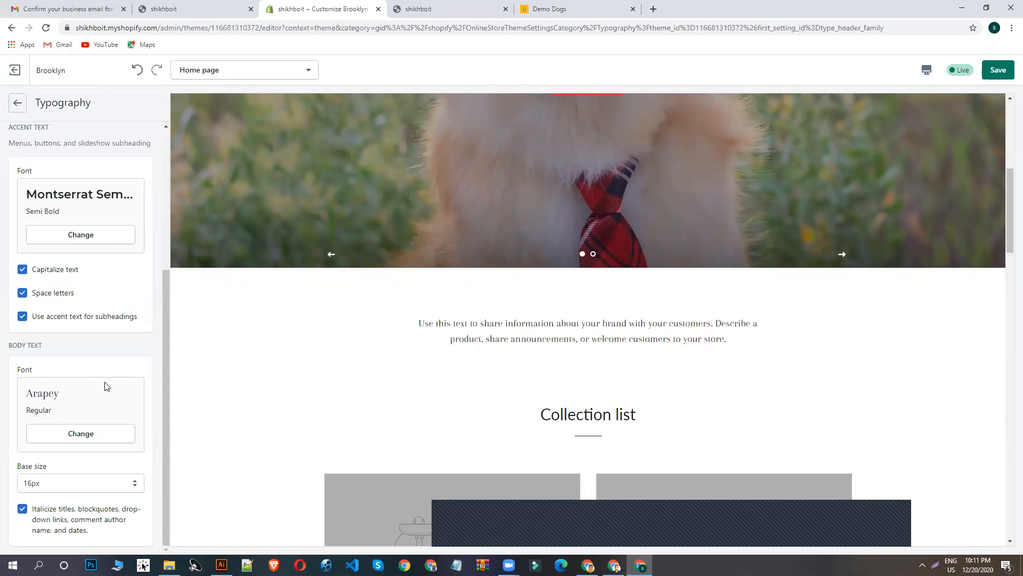
{"action": "scroll", "coordinate": [179, 361], "scroll_direction": "up", "scroll_amount": 1}
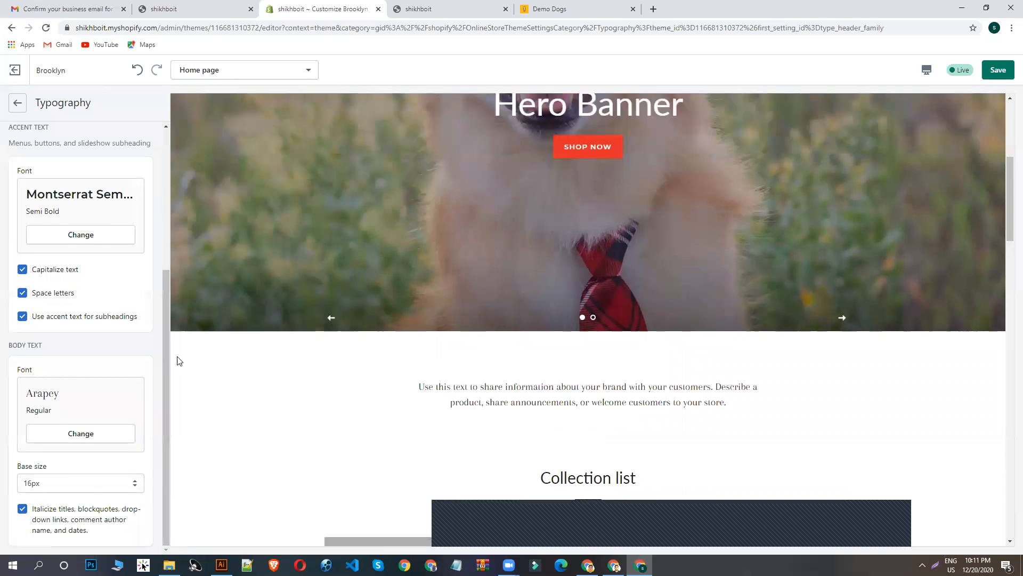
{"action": "scroll", "coordinate": [160, 357], "scroll_direction": "up", "scroll_amount": 4}
{"action": "scroll", "coordinate": [441, 287], "scroll_direction": "up", "scroll_amount": 5}
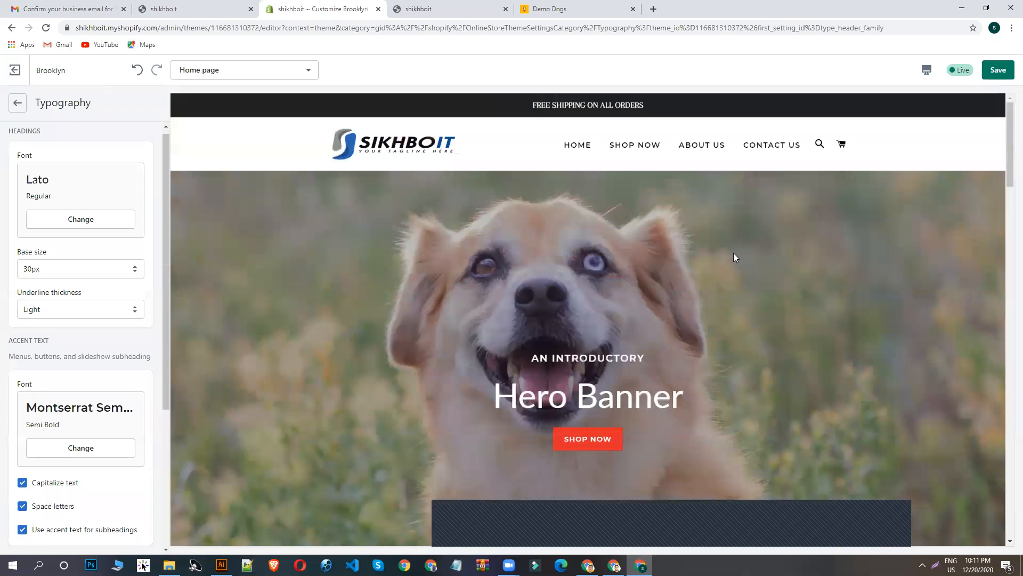
{"action": "scroll", "coordinate": [734, 257], "scroll_direction": "down", "scroll_amount": 15}
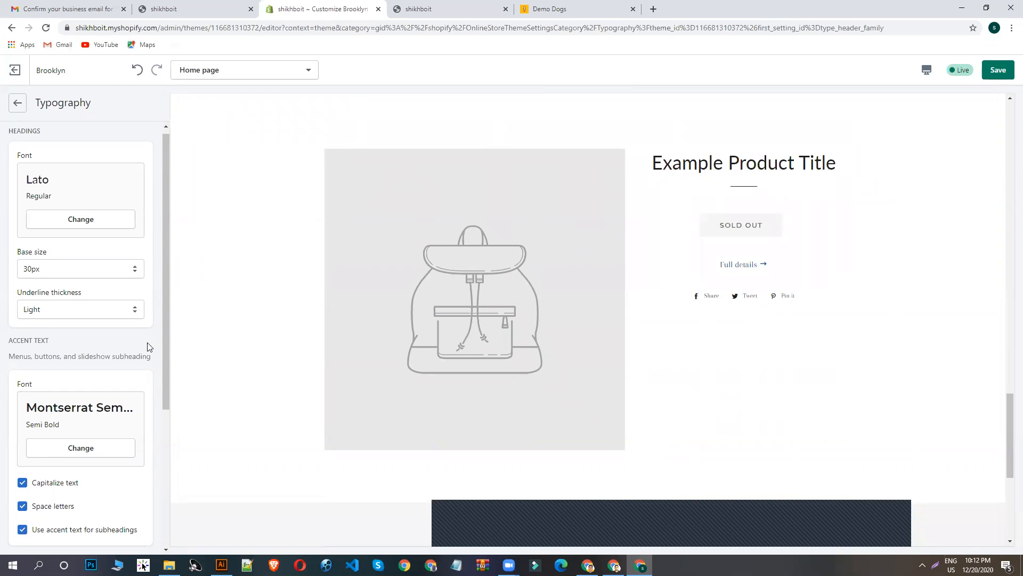
{"action": "scroll", "coordinate": [88, 277], "scroll_direction": "down", "scroll_amount": 3}
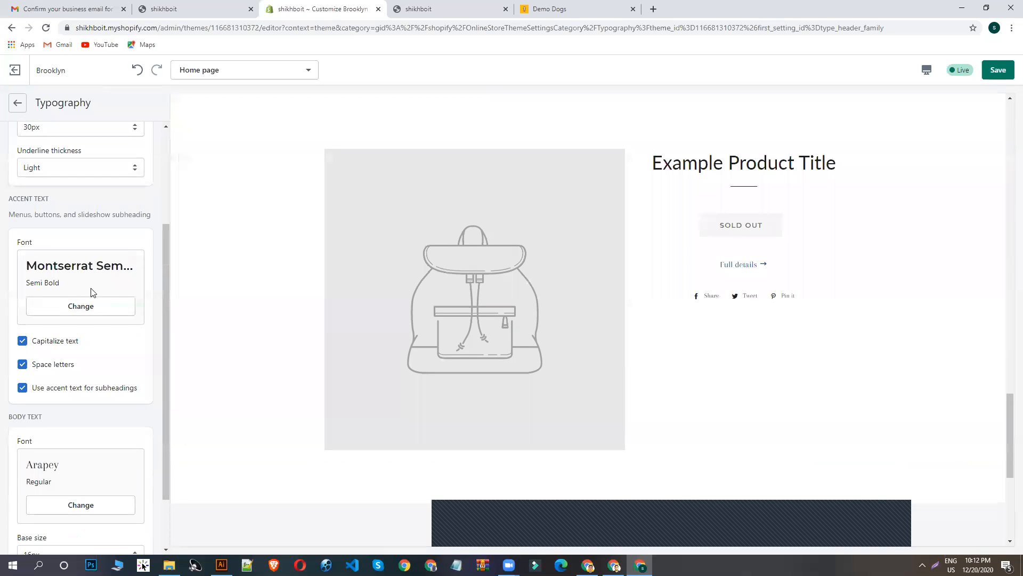
{"action": "left_click", "coordinate": [73, 311]}
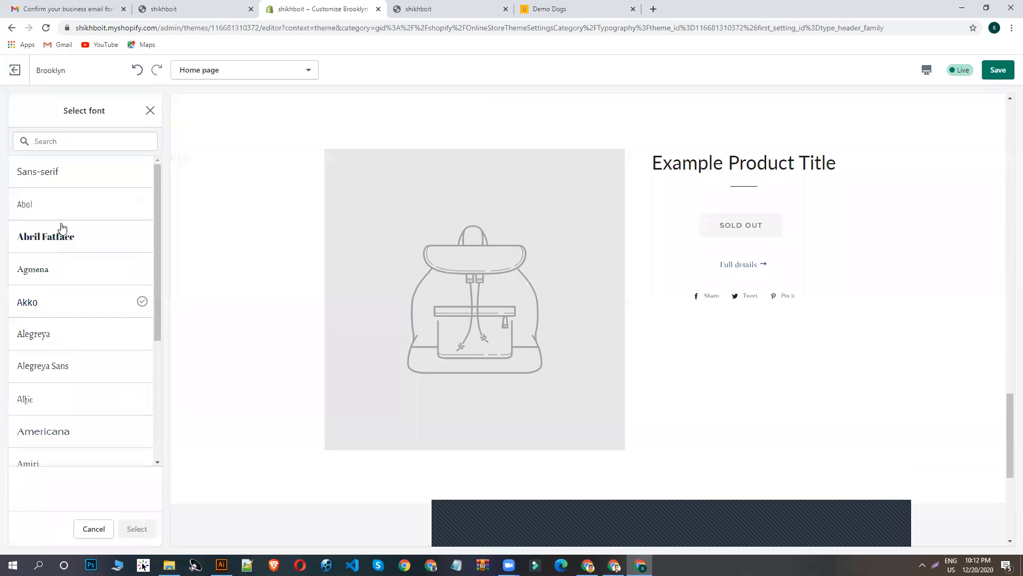
{"action": "left_click", "coordinate": [148, 109]}
{"action": "scroll", "coordinate": [70, 331], "scroll_direction": "down", "scroll_amount": 2}
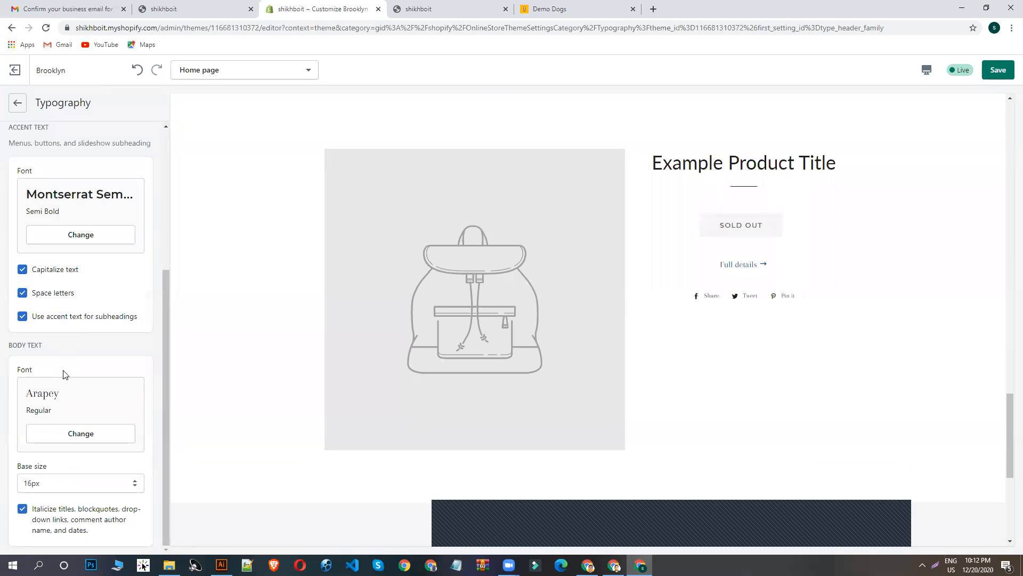
- Review the theme's cart page settings and open the social media settings
{"action": "left_click", "coordinate": [16, 103]}
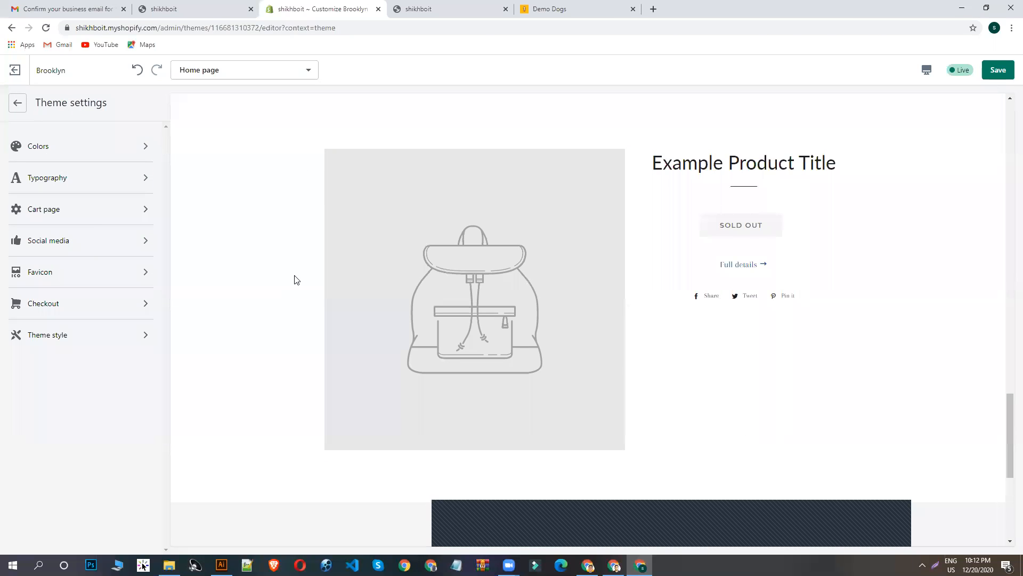
{"action": "left_click", "coordinate": [95, 208]}
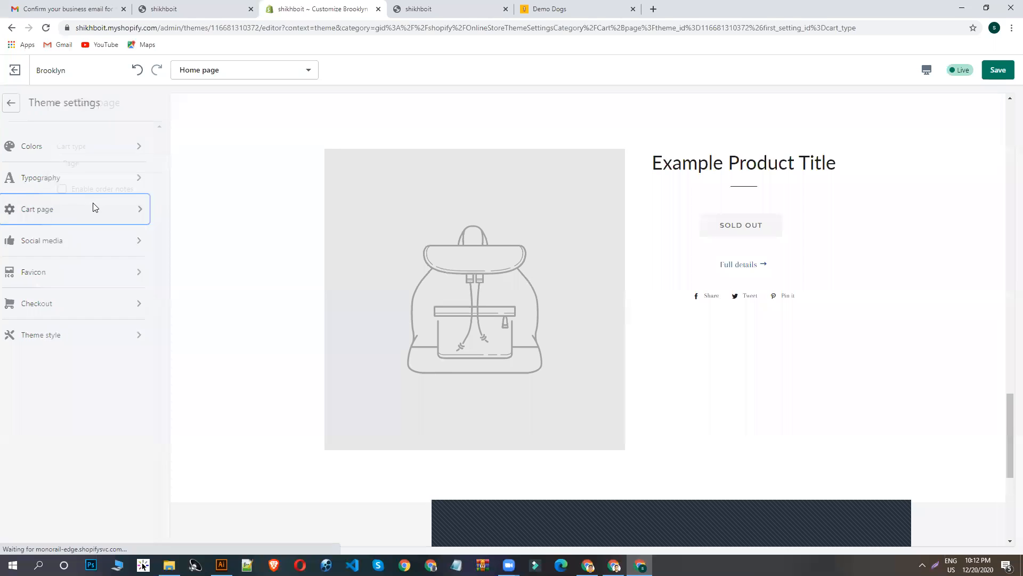
{"action": "left_click", "coordinate": [12, 104]}
{"action": "left_click", "coordinate": [66, 240]}
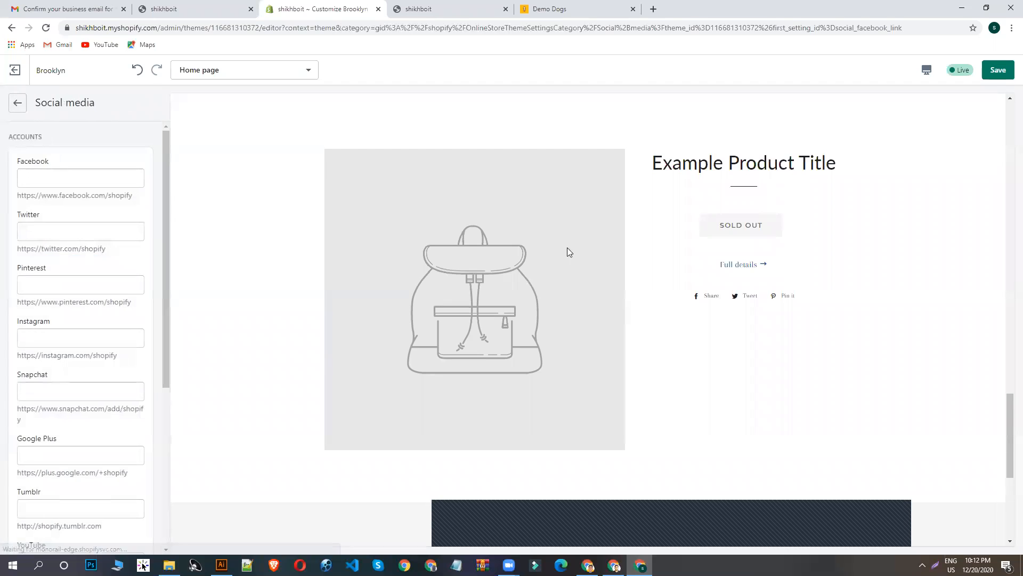
- Enter "#" as the placeholder link for the Facebook, Twitter, Pinterest and Instagram accounts and save the theme settings
{"action": "scroll", "coordinate": [569, 252], "scroll_direction": "down", "scroll_amount": 5}
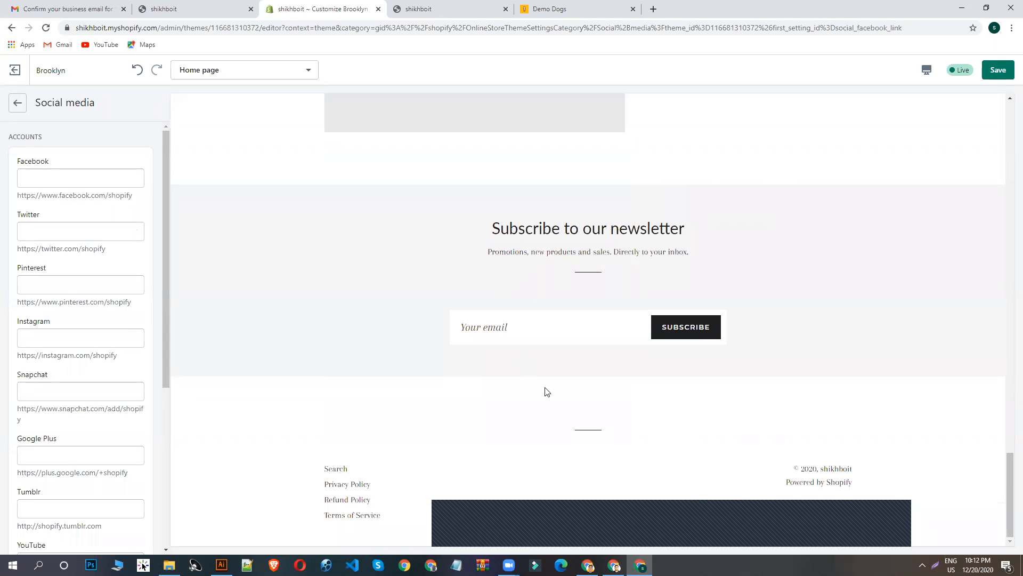
{"action": "left_click", "coordinate": [68, 182]}
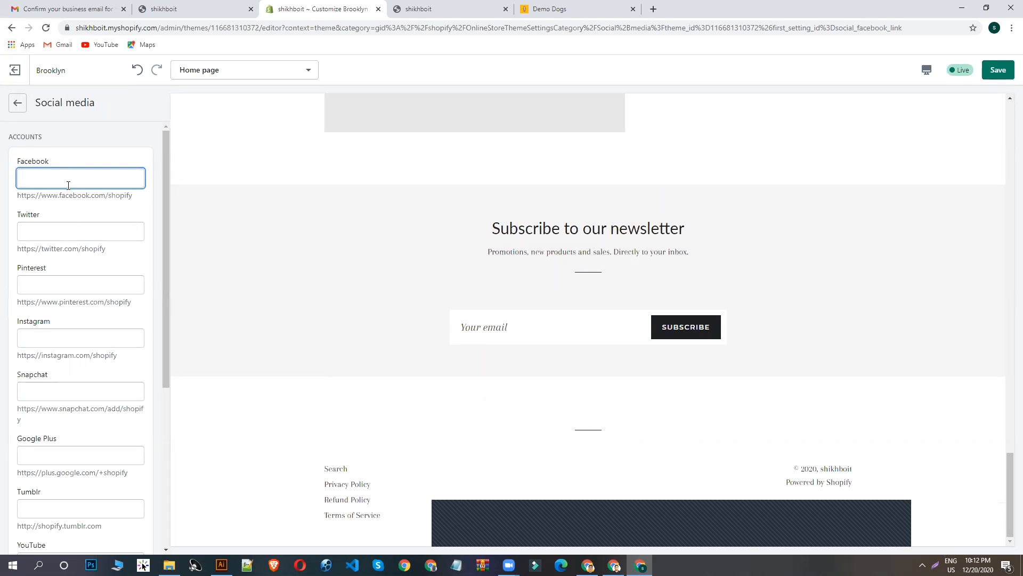
{"action": "left_click", "coordinate": [30, 239]}
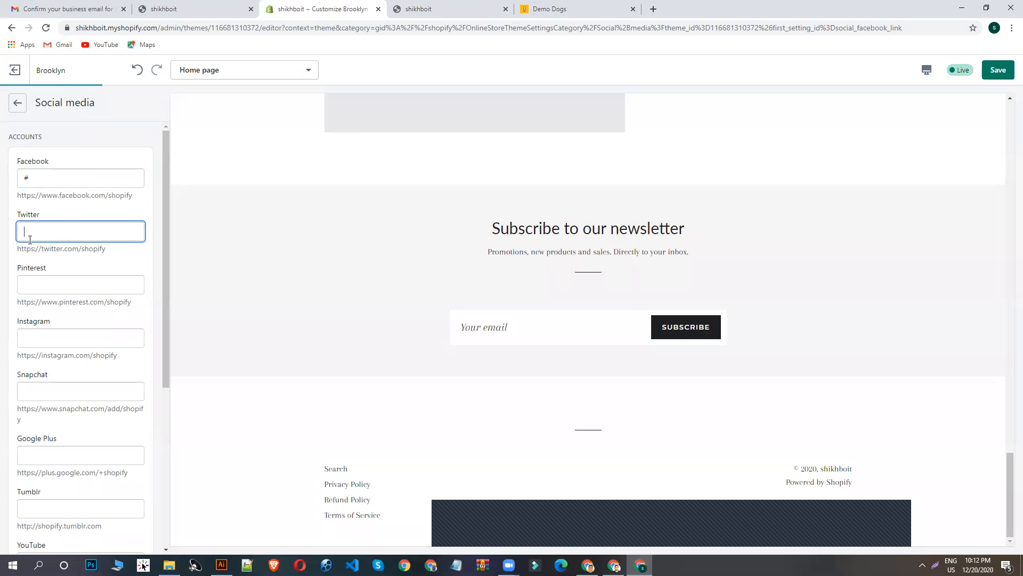
{"action": "left_click", "coordinate": [35, 280]}
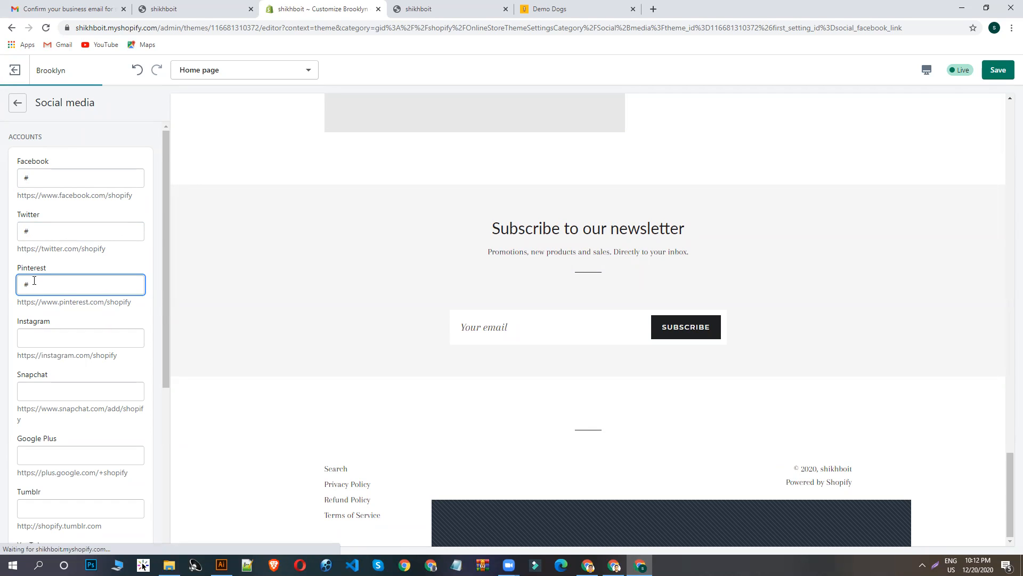
{"action": "left_click", "coordinate": [34, 334]}
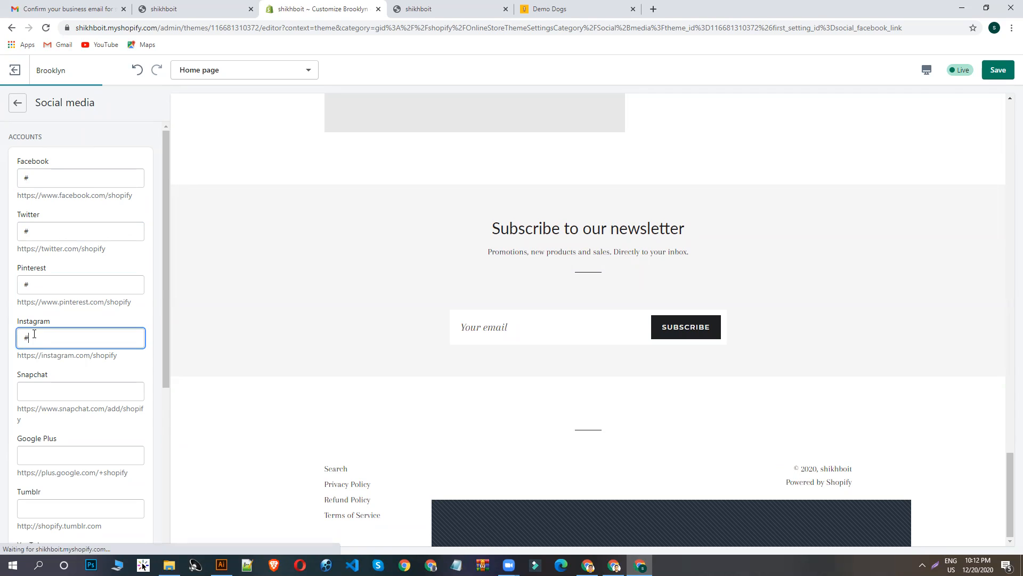
{"action": "scroll", "coordinate": [52, 319], "scroll_direction": "down", "scroll_amount": 5}
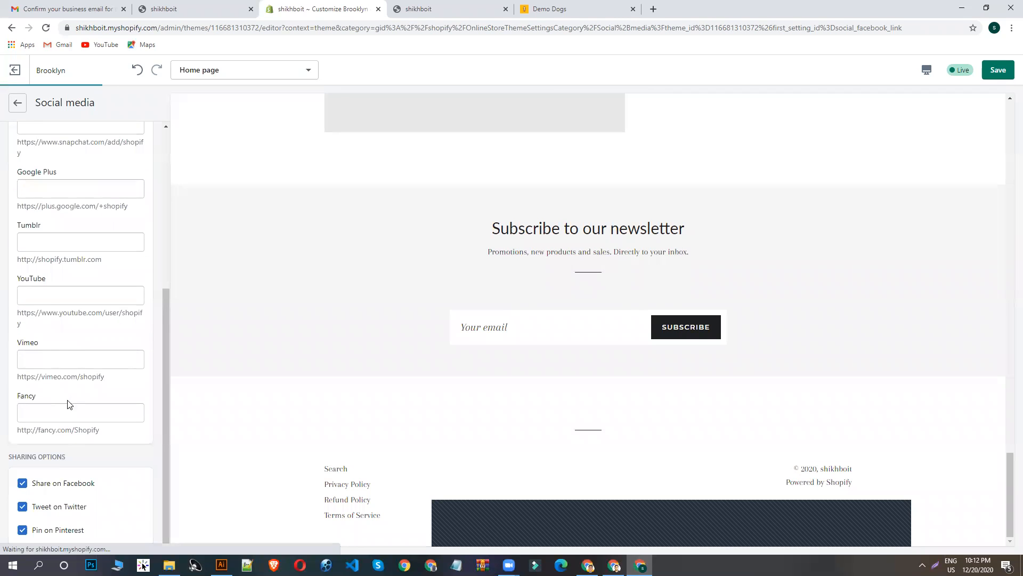
{"action": "type", "text": "#"}
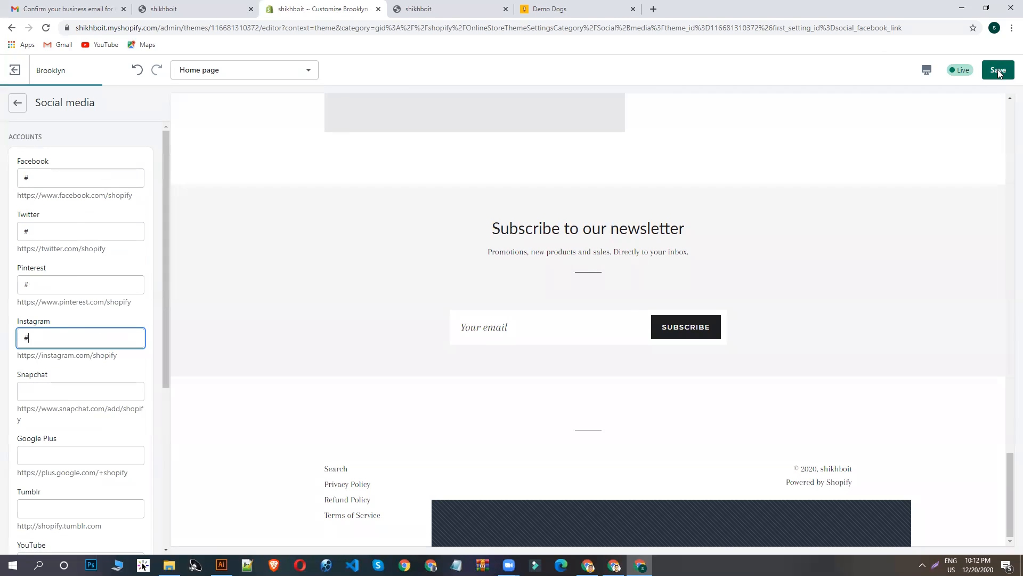
{"action": "left_click", "coordinate": [998, 72]}
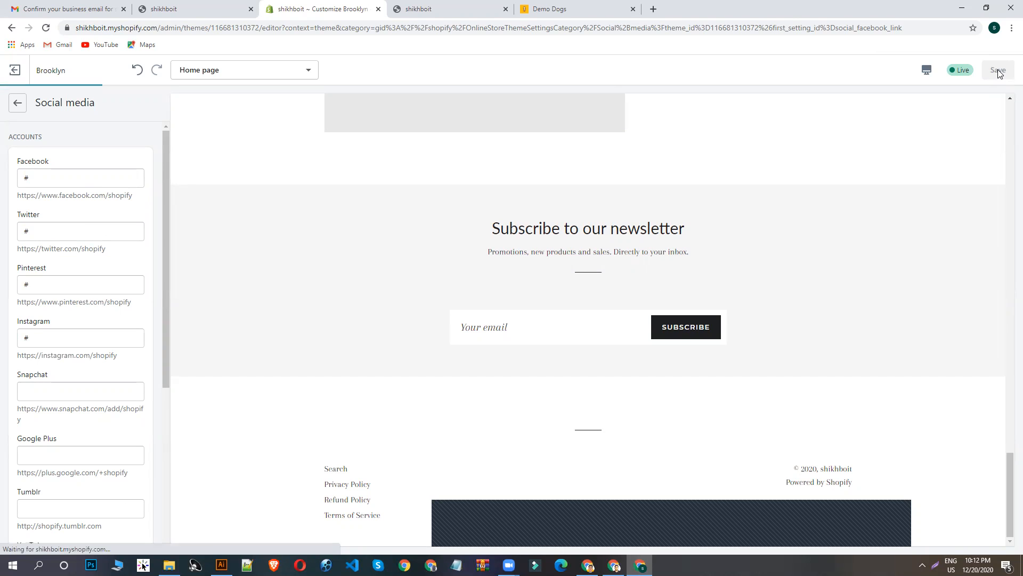